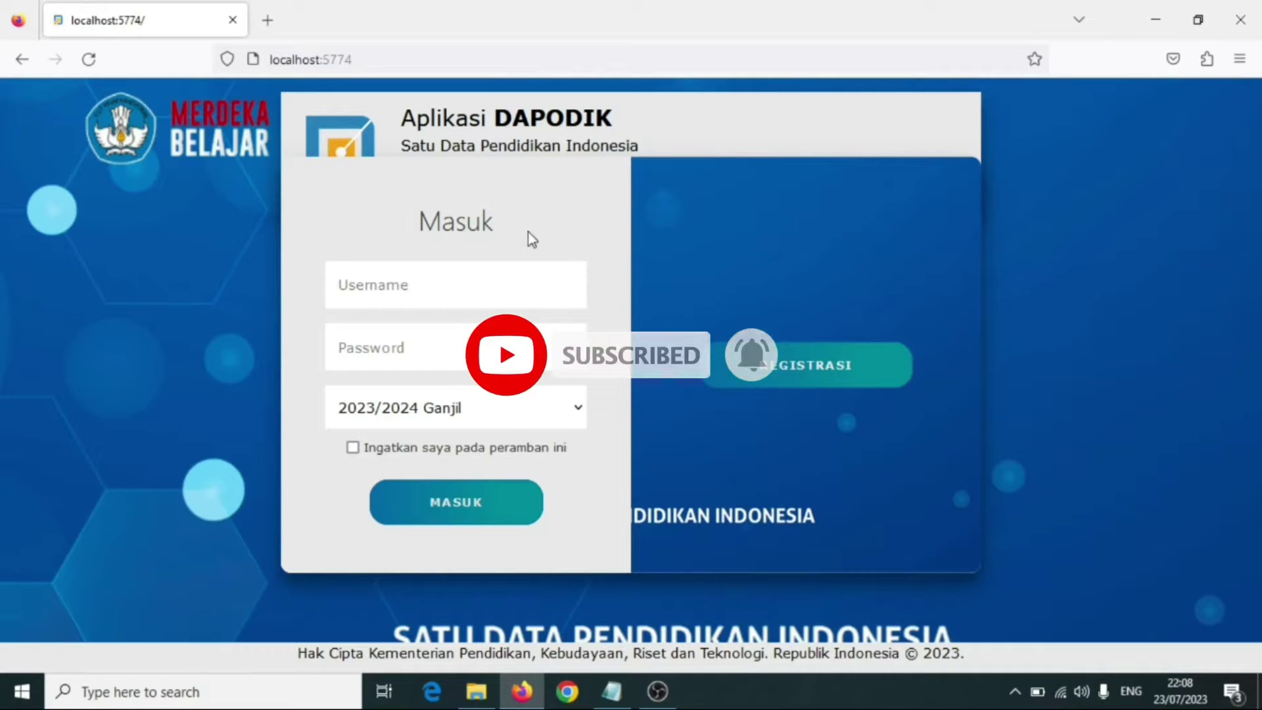
Step: Open the Dapodik registration form and choose ONLINE as the registration mode
click(333, 283)
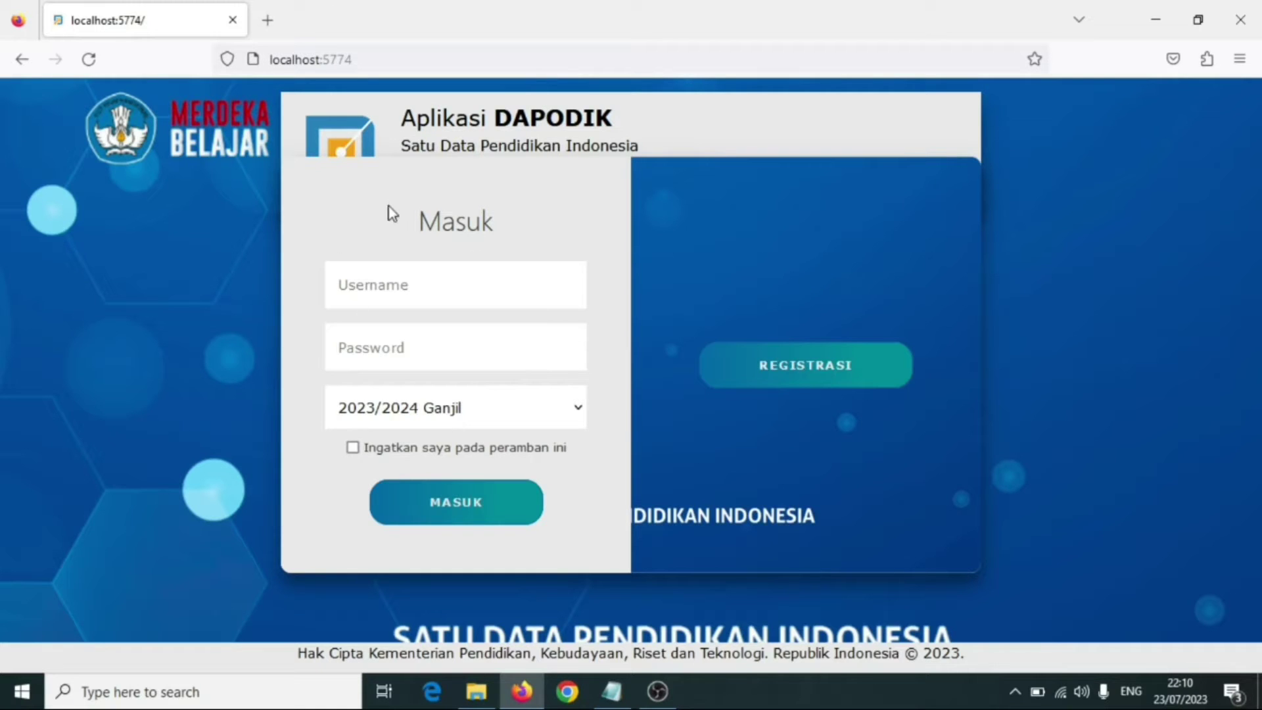
click(832, 366)
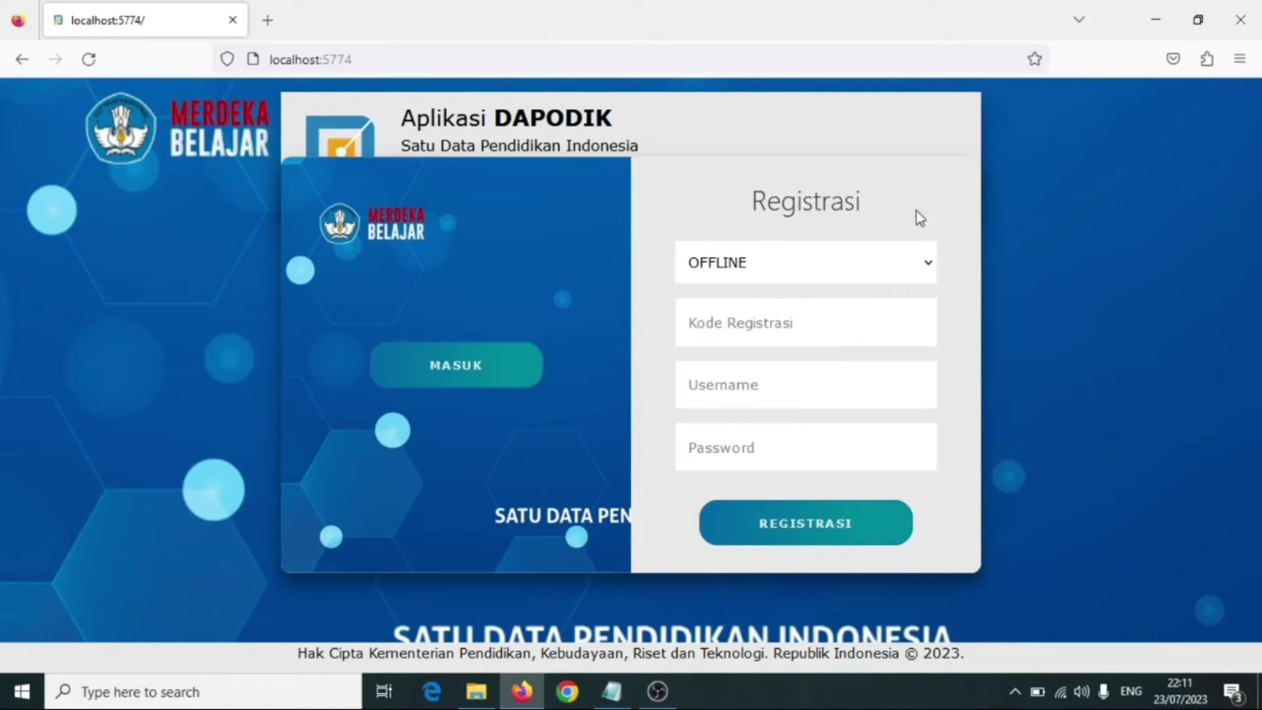
click(926, 262)
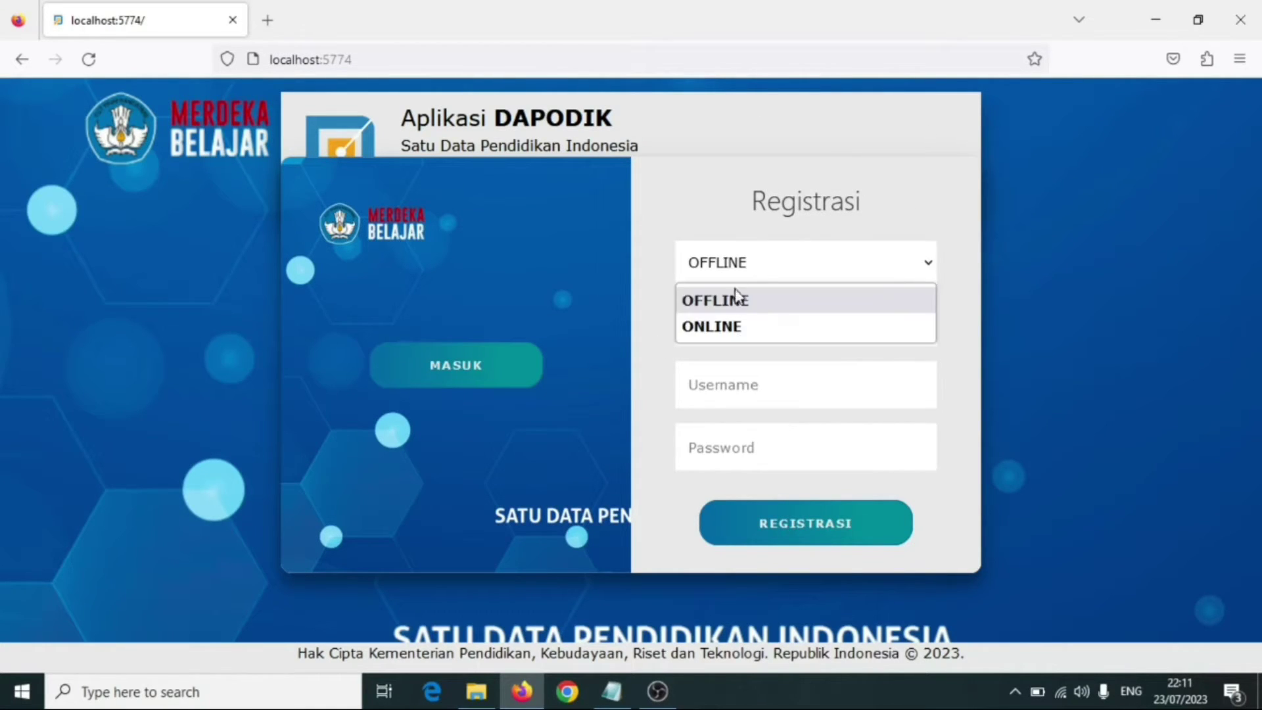
click(679, 254)
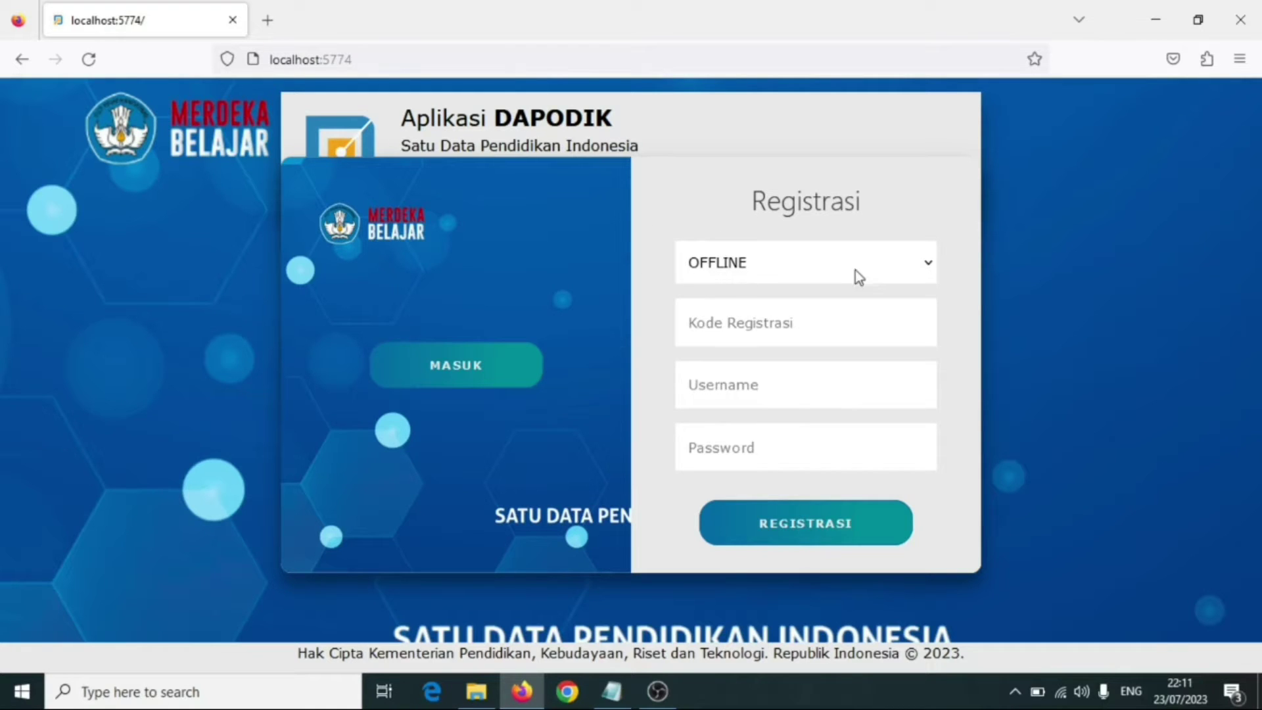
click(874, 271)
click(754, 326)
click(783, 322)
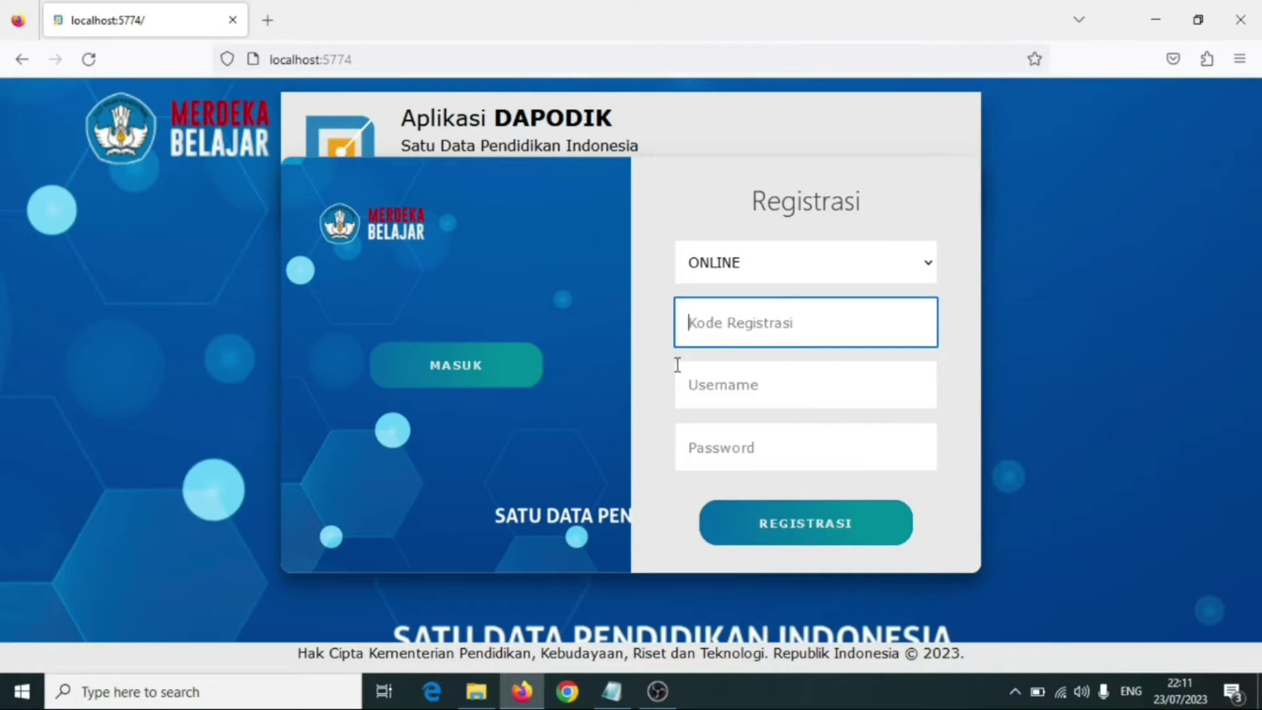
Step: Look over the registration code and username fields of the registration form, including the saved login suggestions
click(625, 349)
click(736, 392)
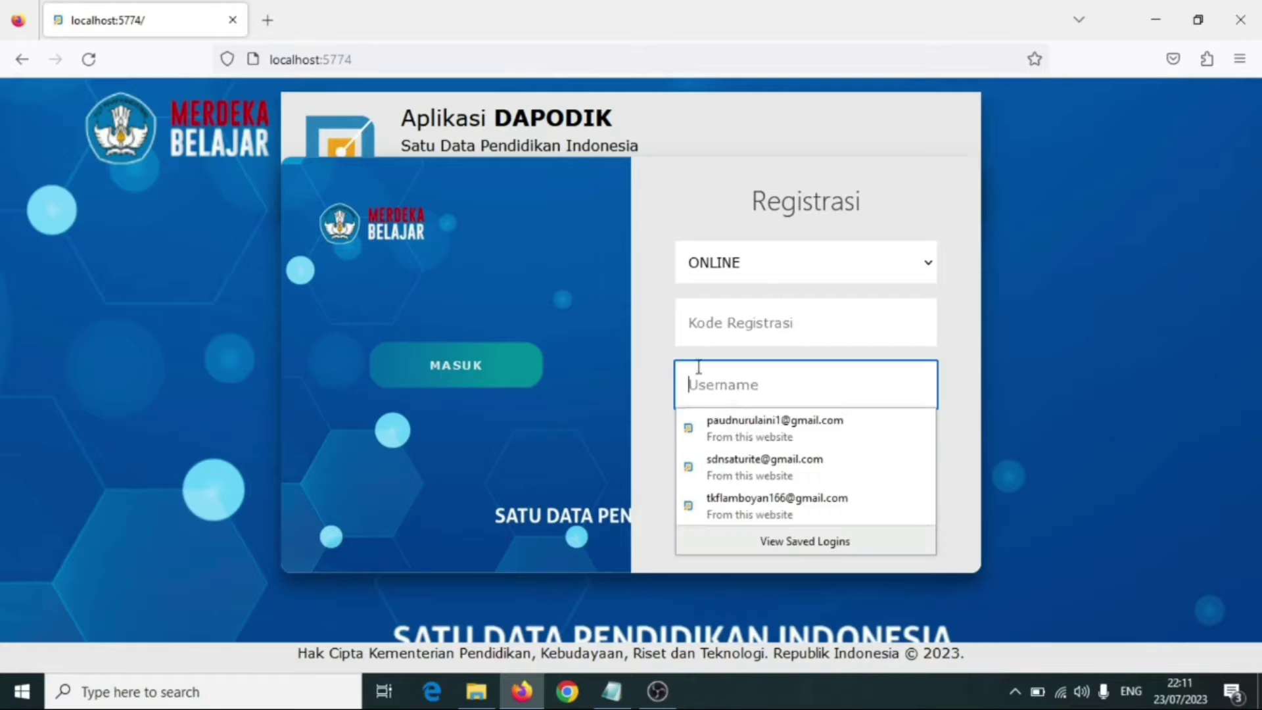
click(646, 400)
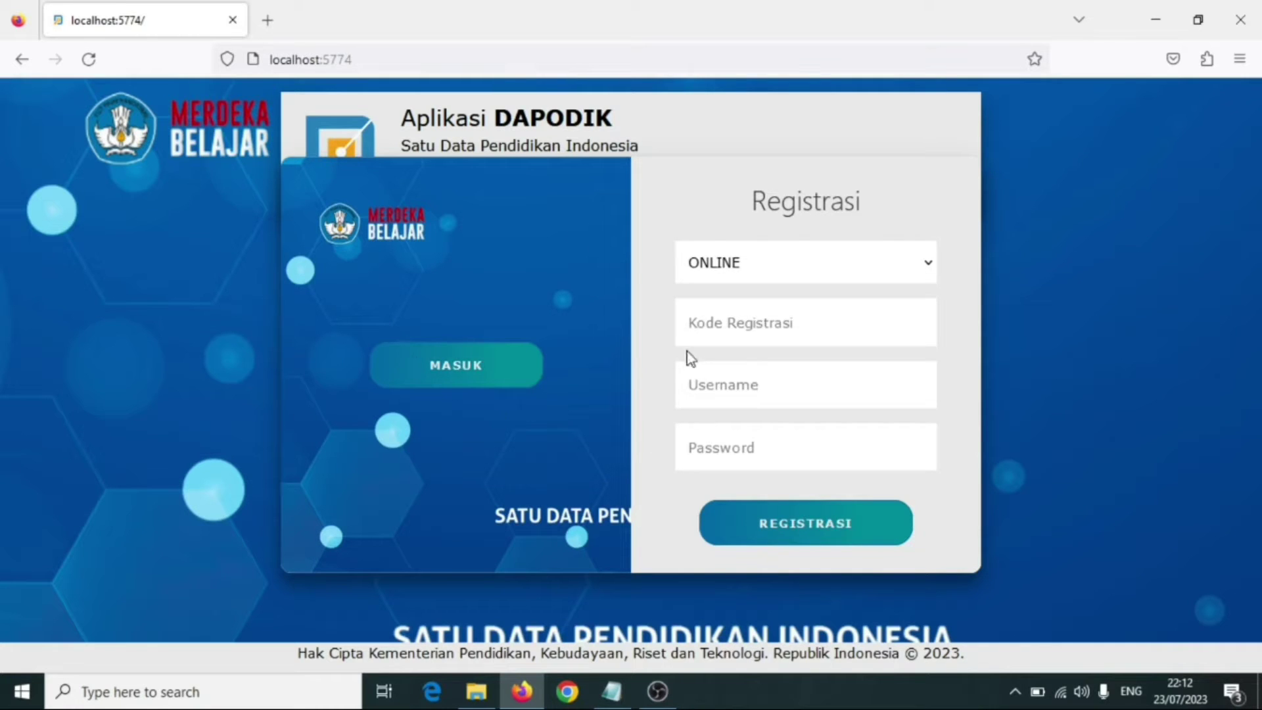
click(727, 324)
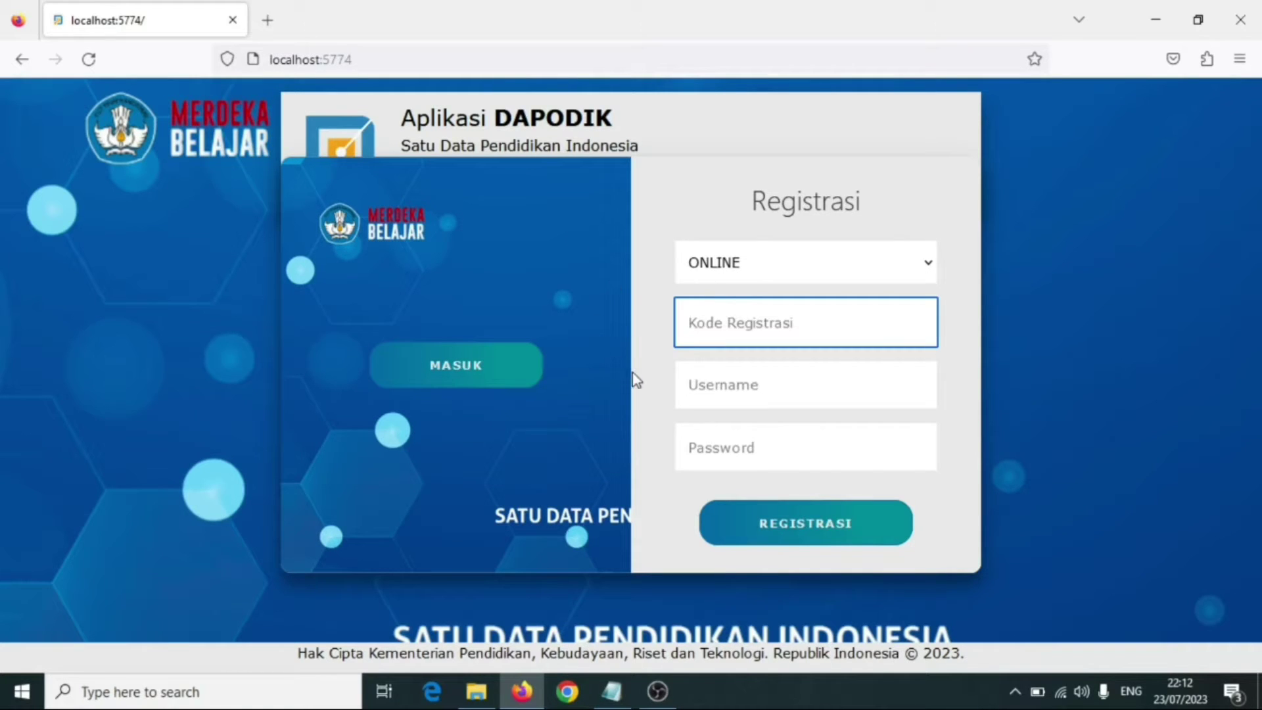
click(735, 389)
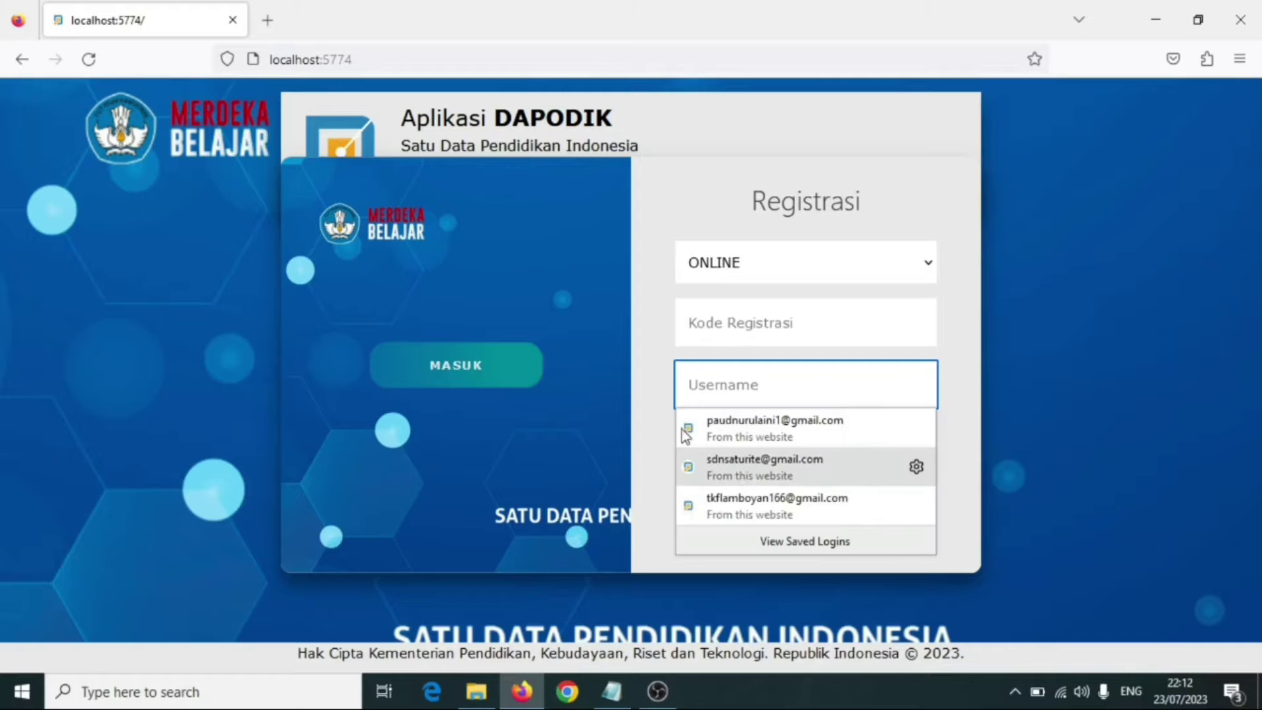
click(713, 444)
click(594, 417)
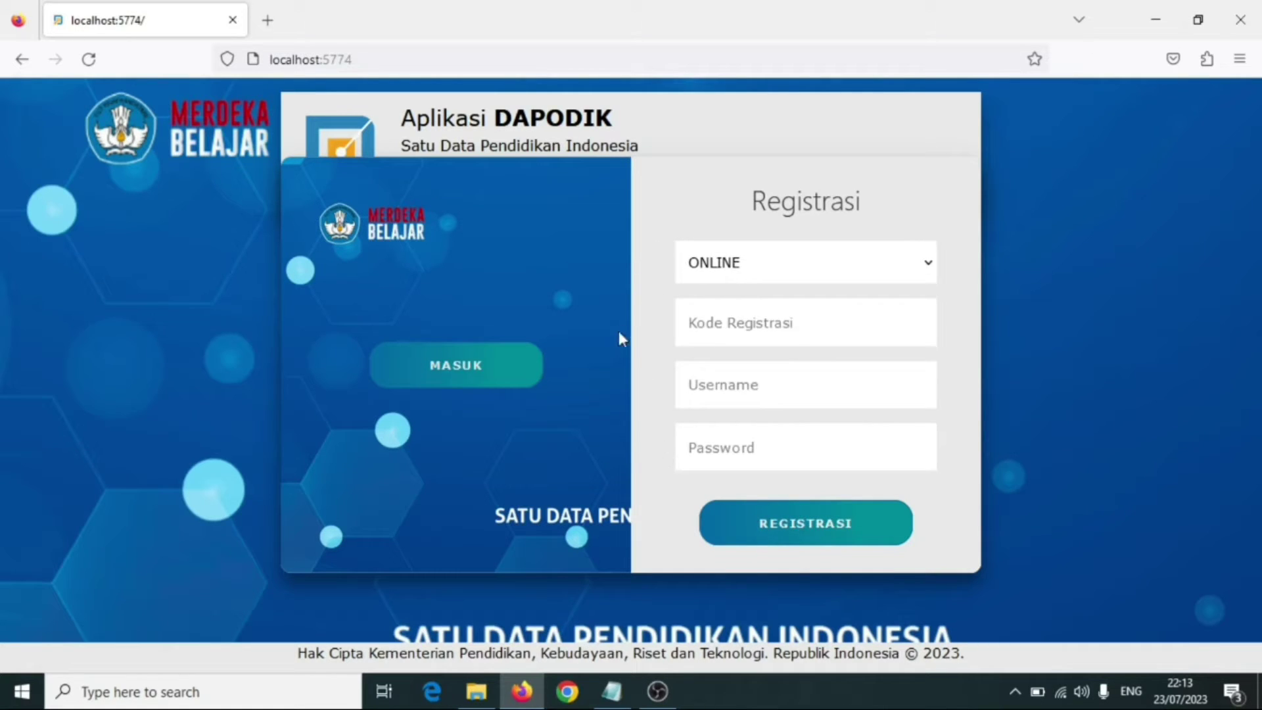
Step: Return to the login form, sign in for 2023/2024 Ganjil with the saved username and password, and enter with the listed school role
click(465, 358)
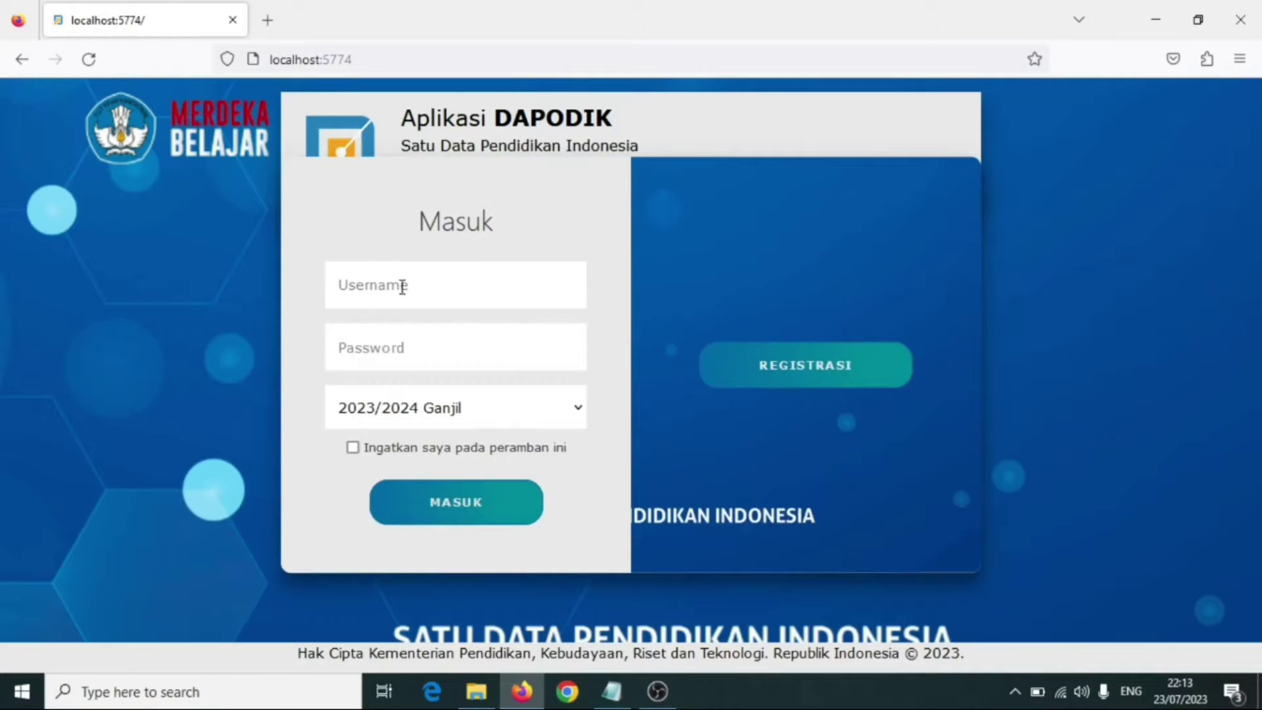
click(397, 284)
click(388, 402)
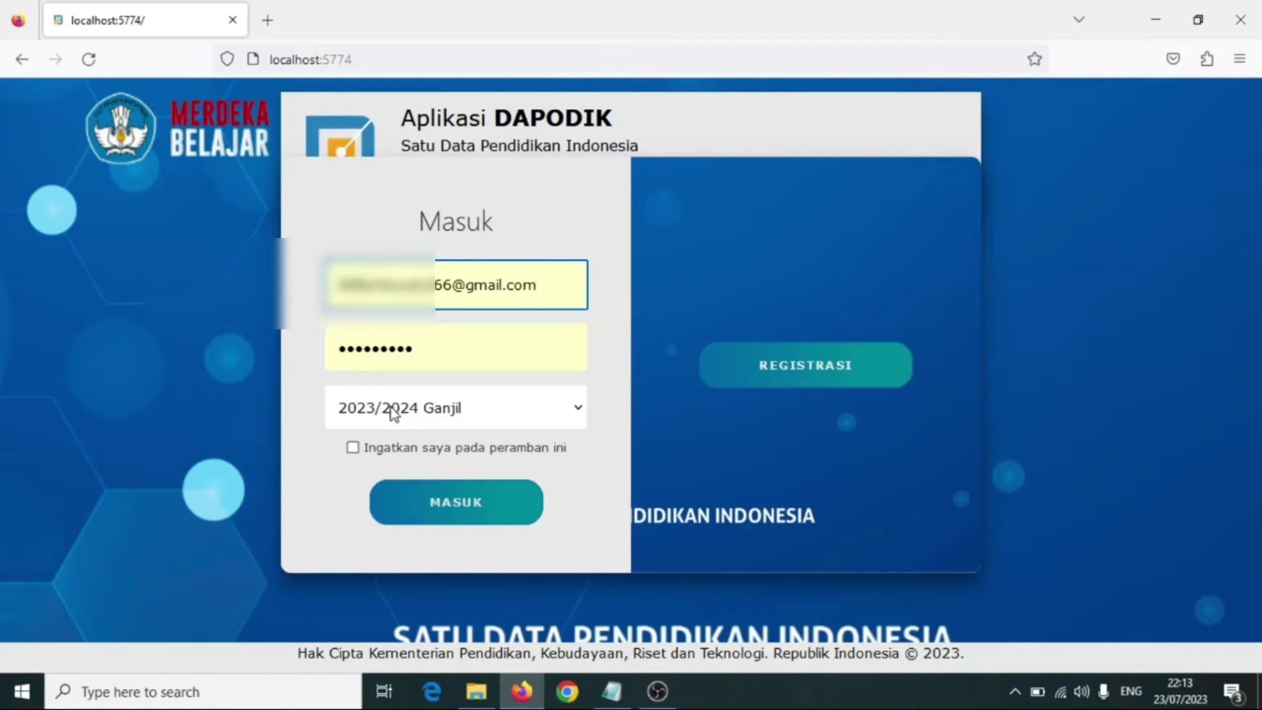
click(454, 506)
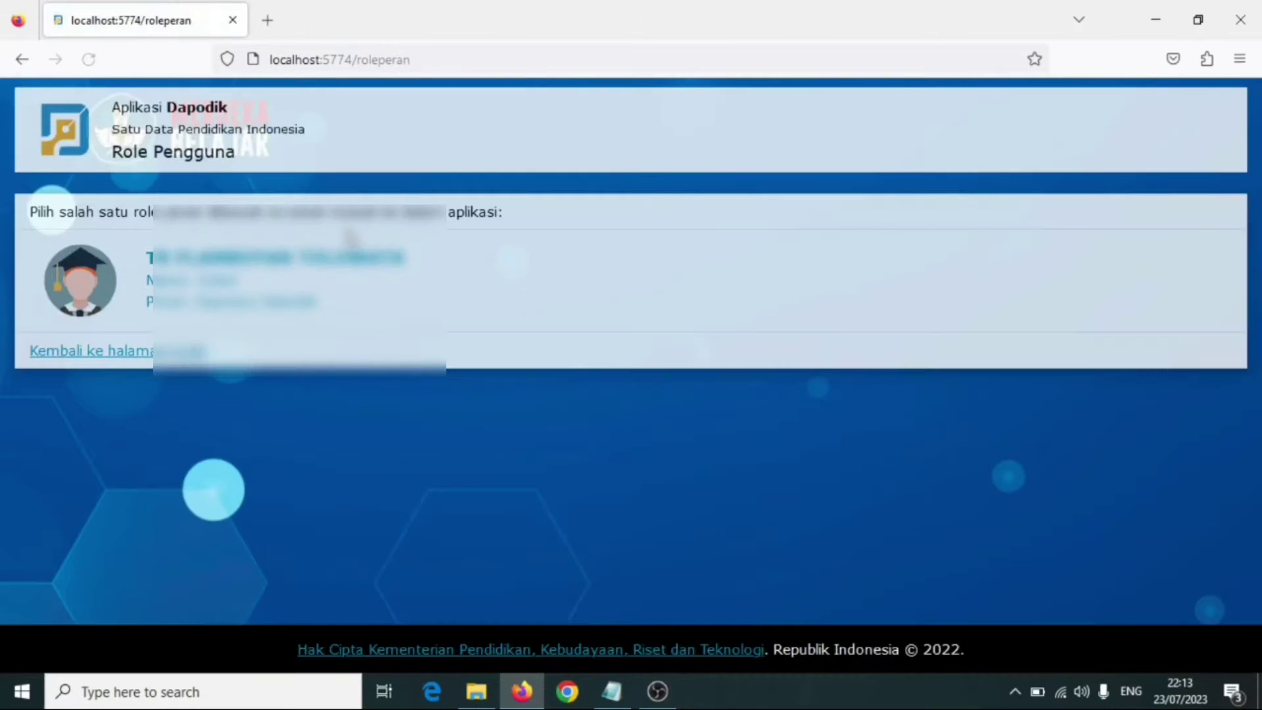
click(342, 258)
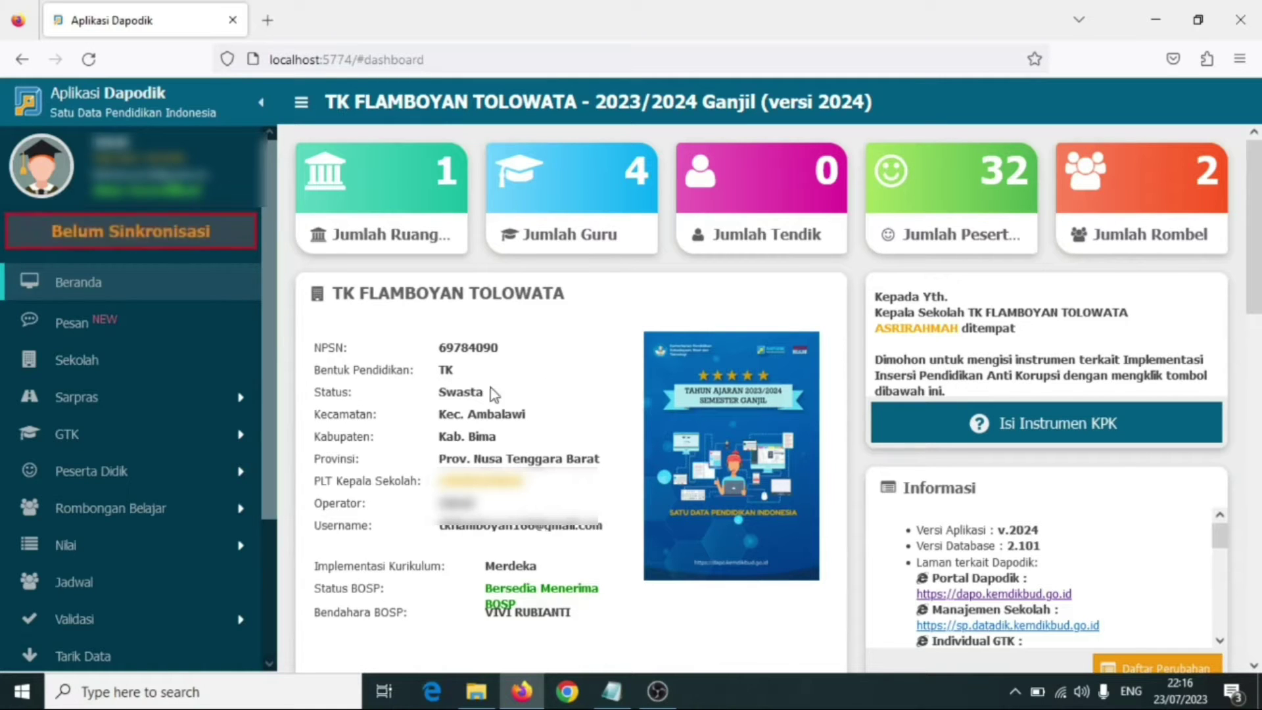
Step: Open the Sekolah data and review the school's identity details and the Data Rinci PAUD section
click(88, 371)
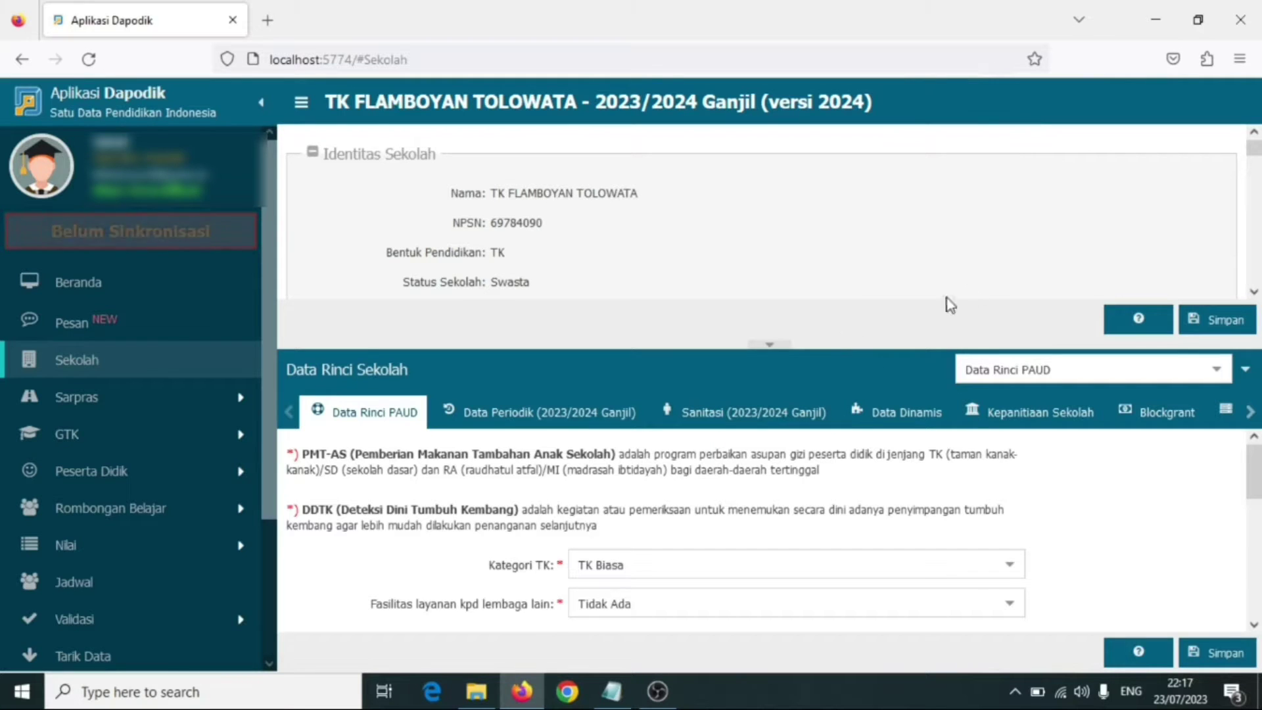
scroll(1069, 266, down, 3)
scroll(1036, 276, up, 3)
scroll(1018, 289, down, 2)
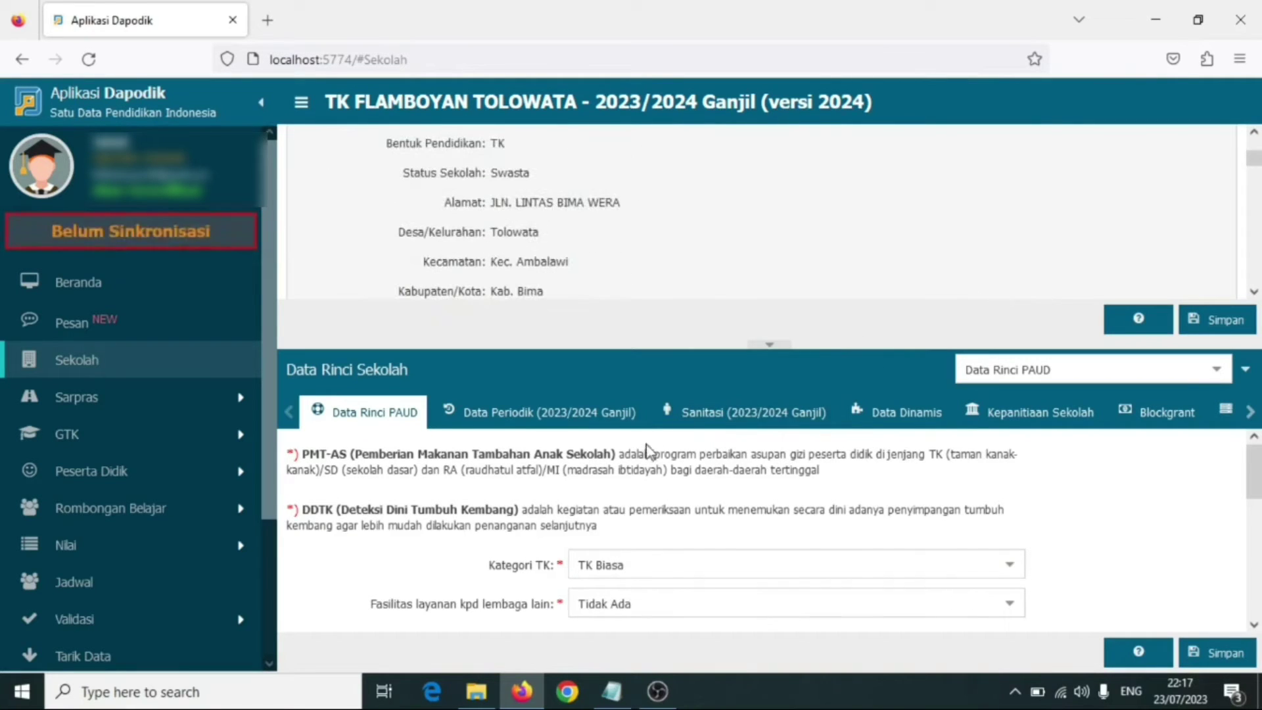
scroll(648, 454, down, 3)
scroll(661, 440, up, 3)
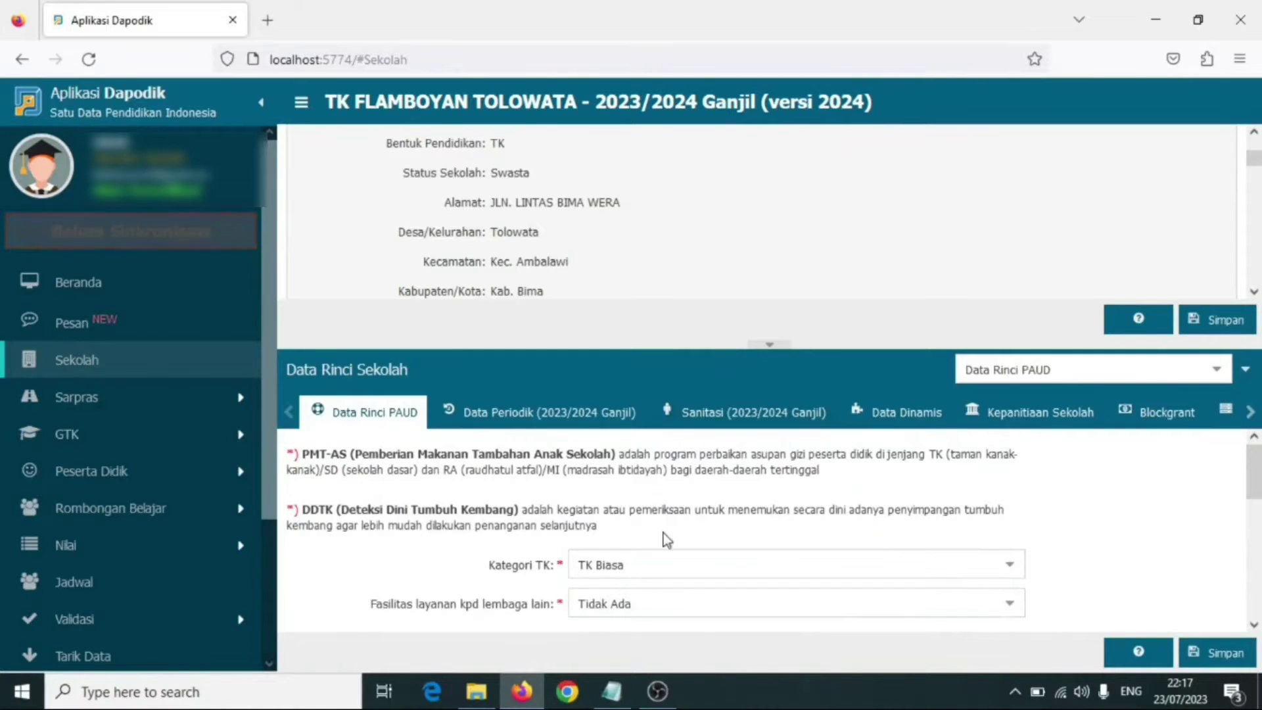
scroll(727, 555, down, 2)
scroll(727, 532, up, 2)
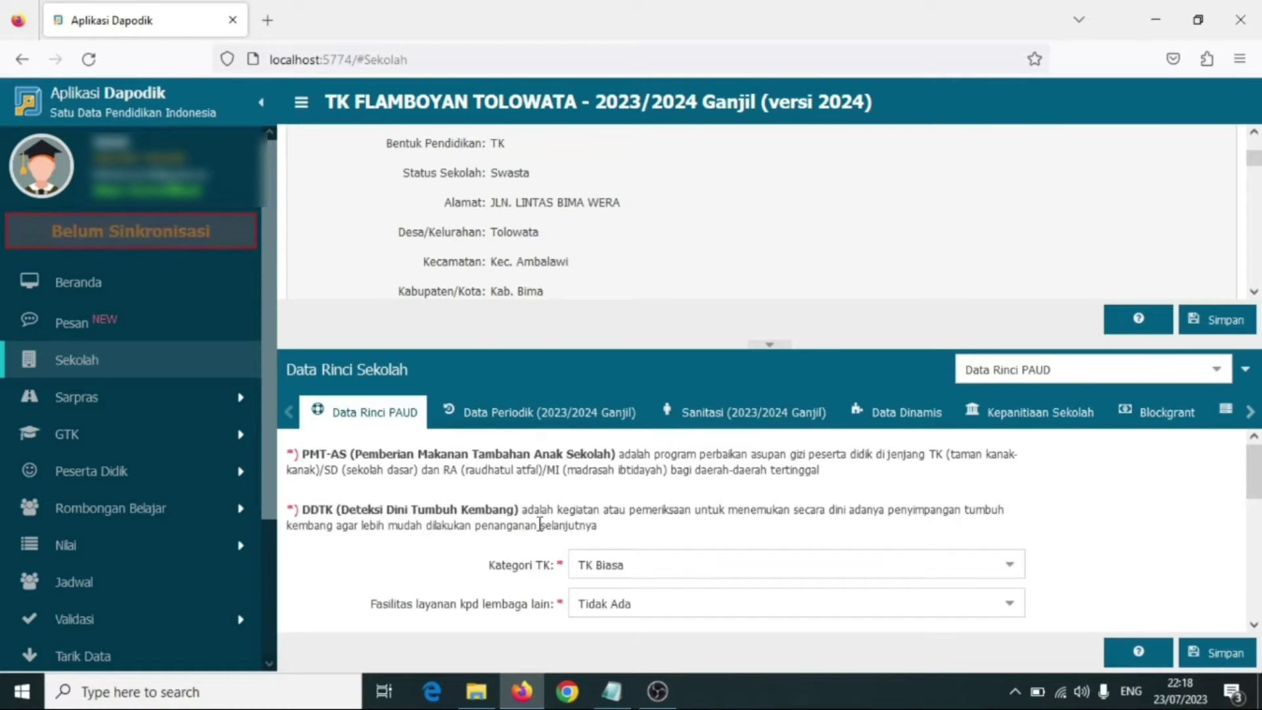
Step: Open the Tanah & Bangunan data under Sarpras and select the school's land record
click(90, 396)
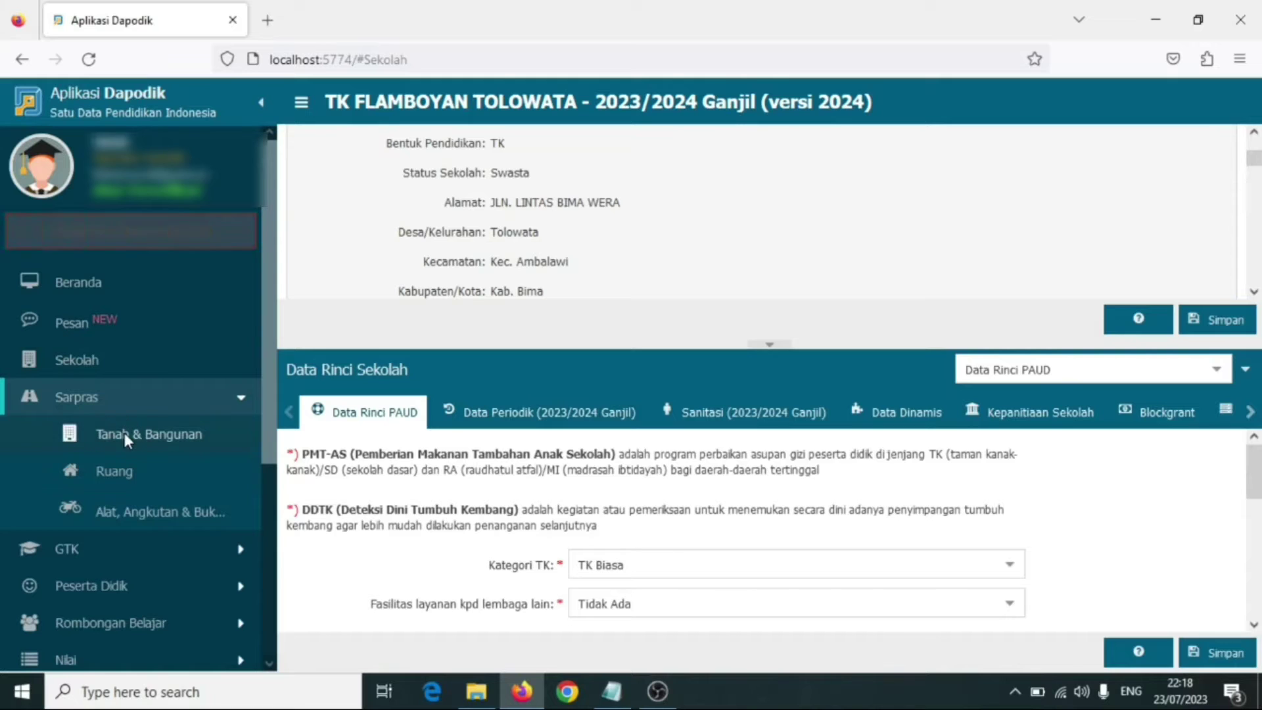
click(125, 432)
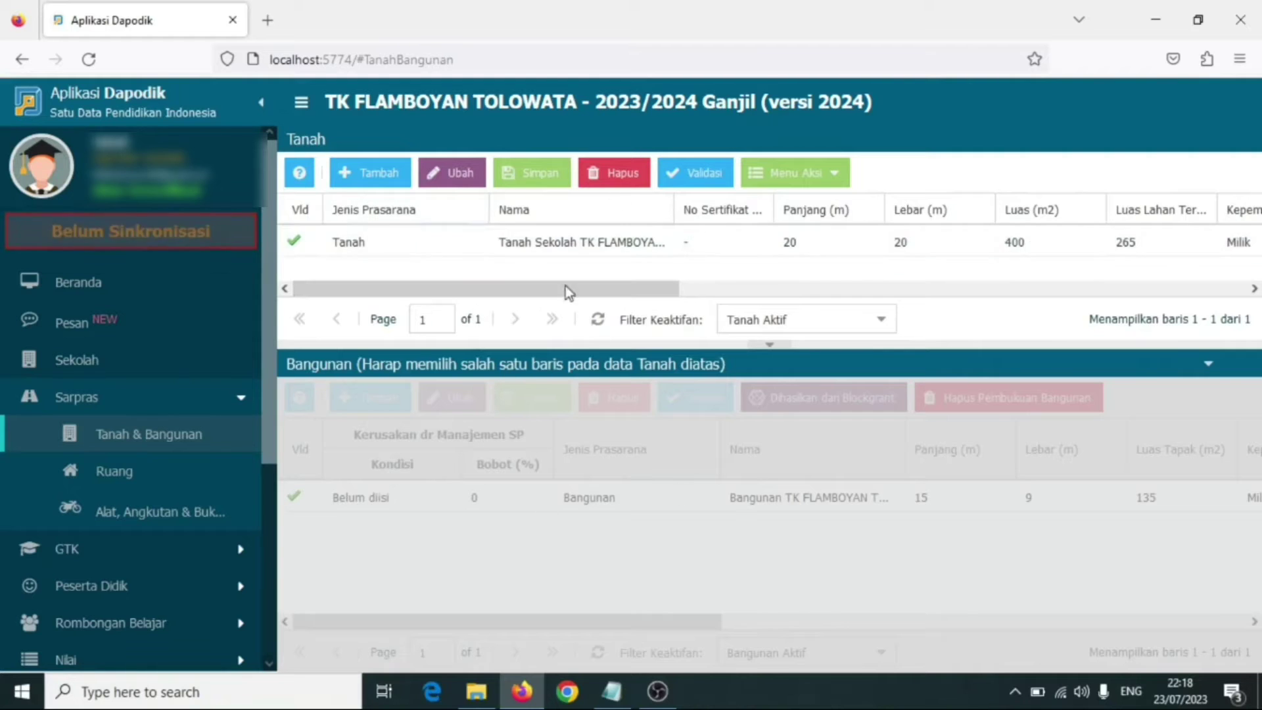
click(564, 244)
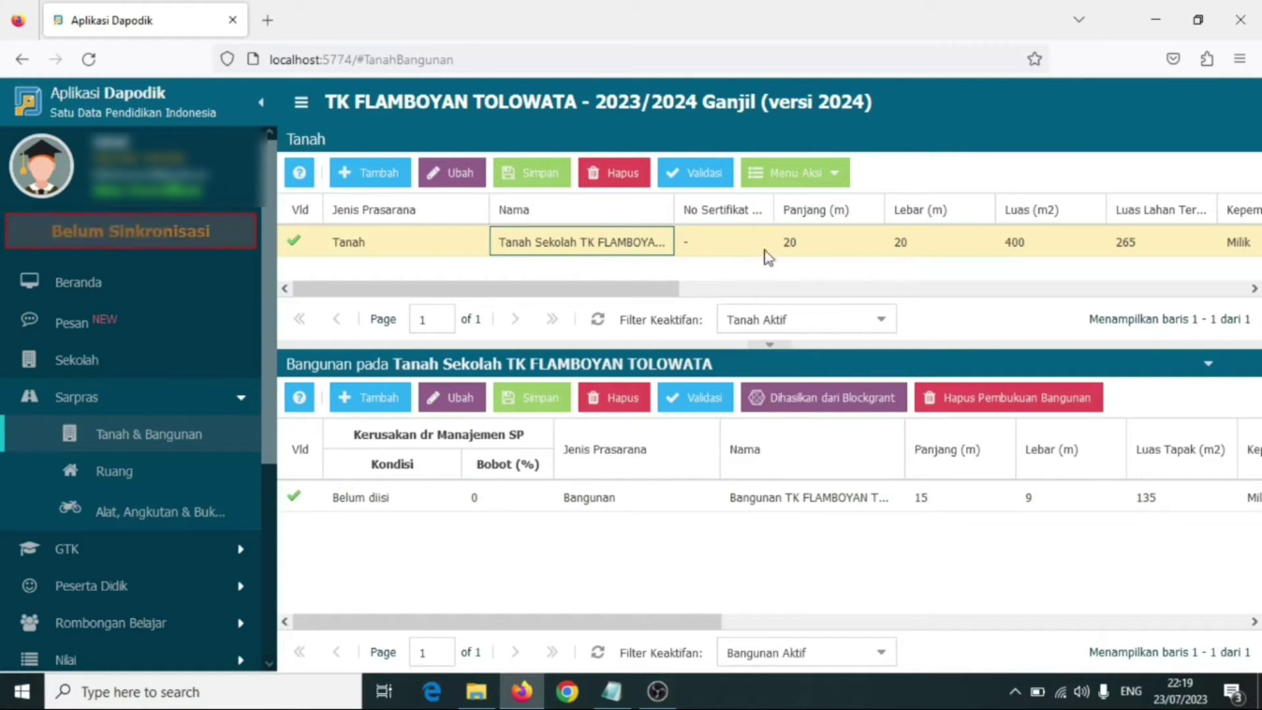
Step: Examine the land record's dimensions, area, ownership, land description and address columns
click(1032, 246)
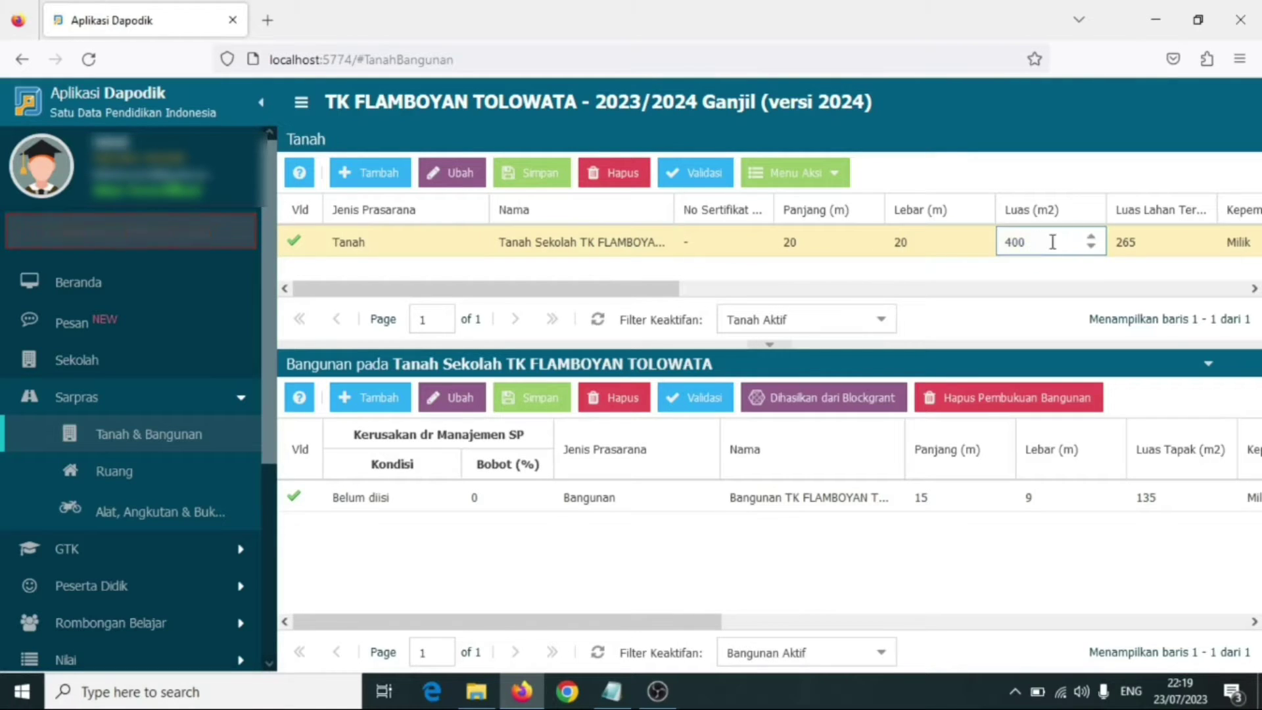
click(926, 242)
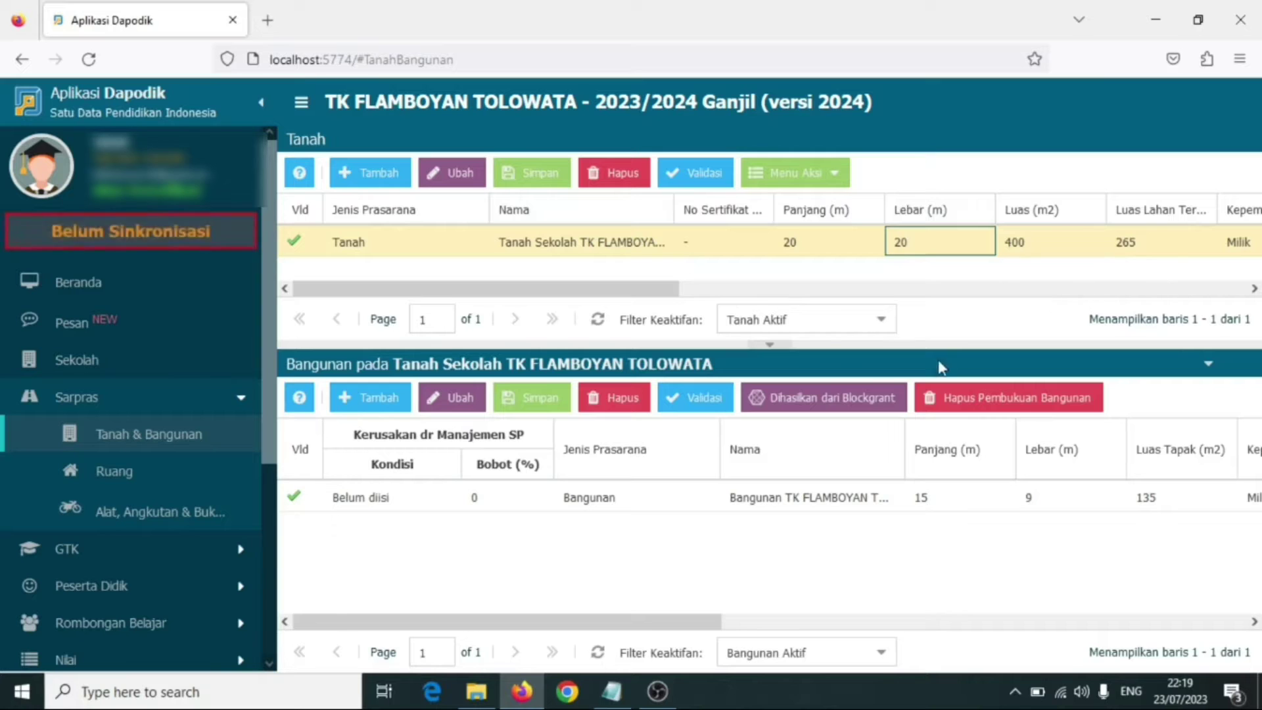
click(1249, 238)
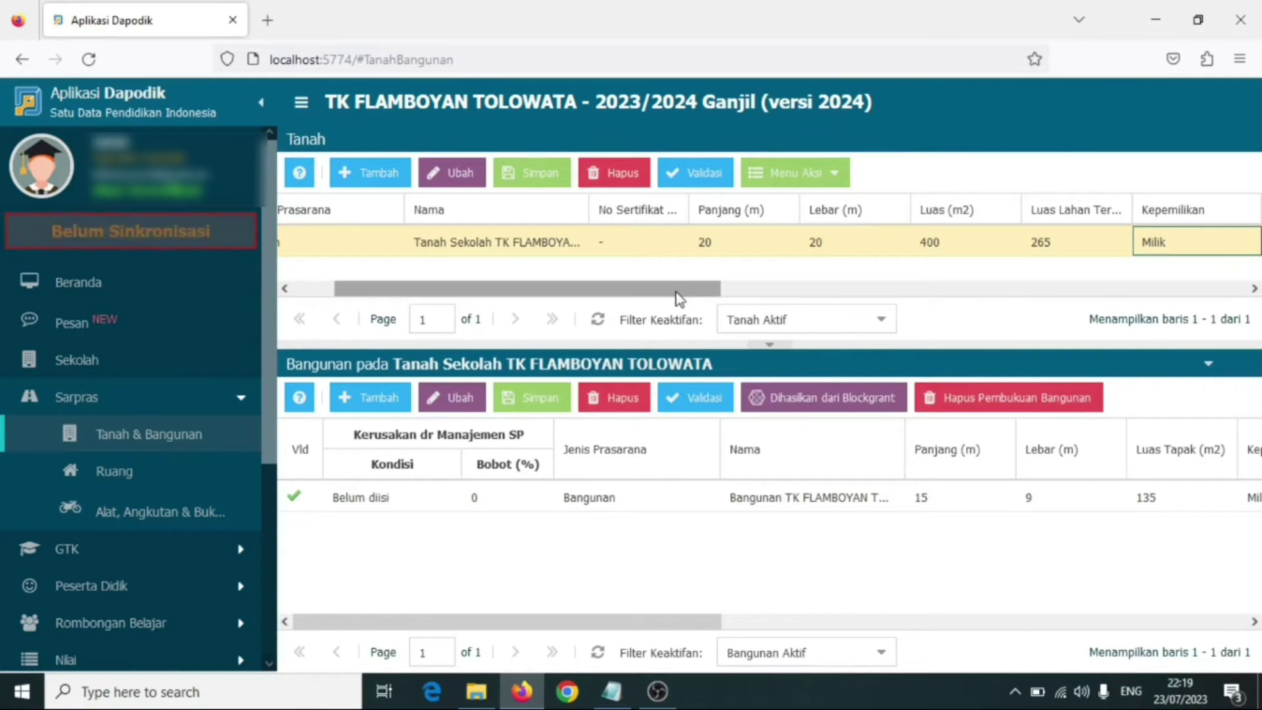
drag(677, 293, 975, 321)
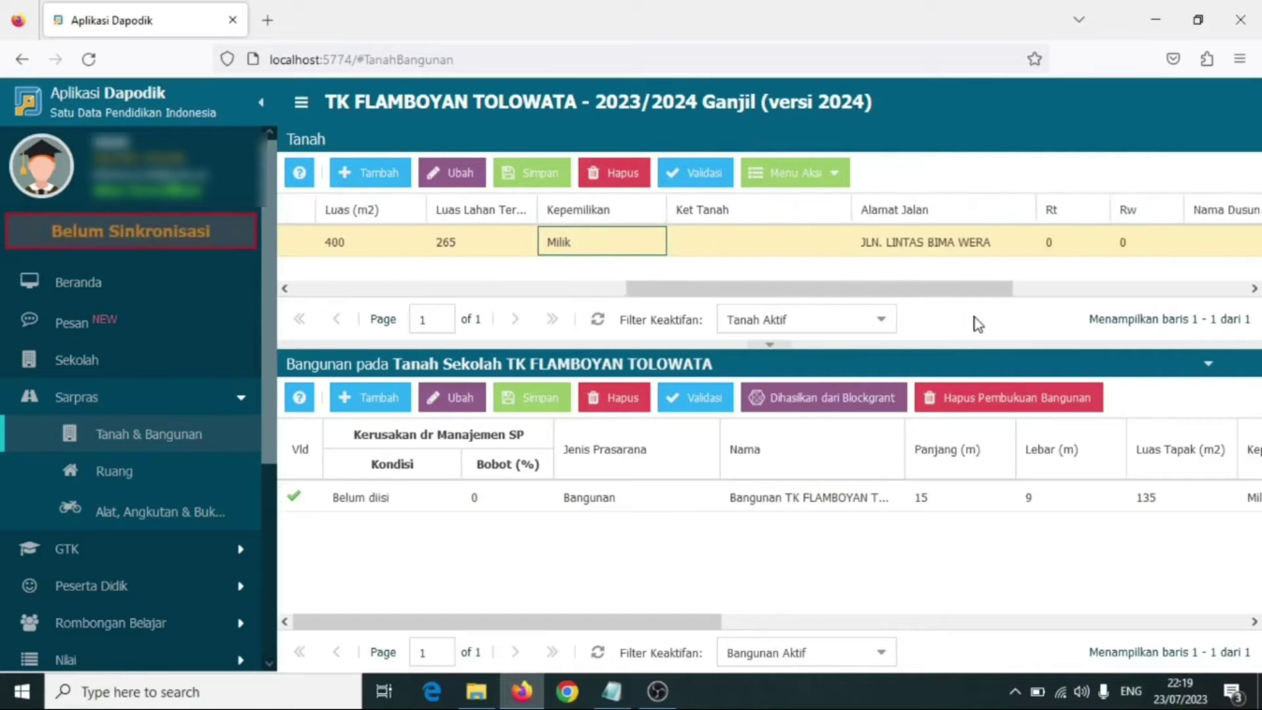
click(778, 247)
click(778, 246)
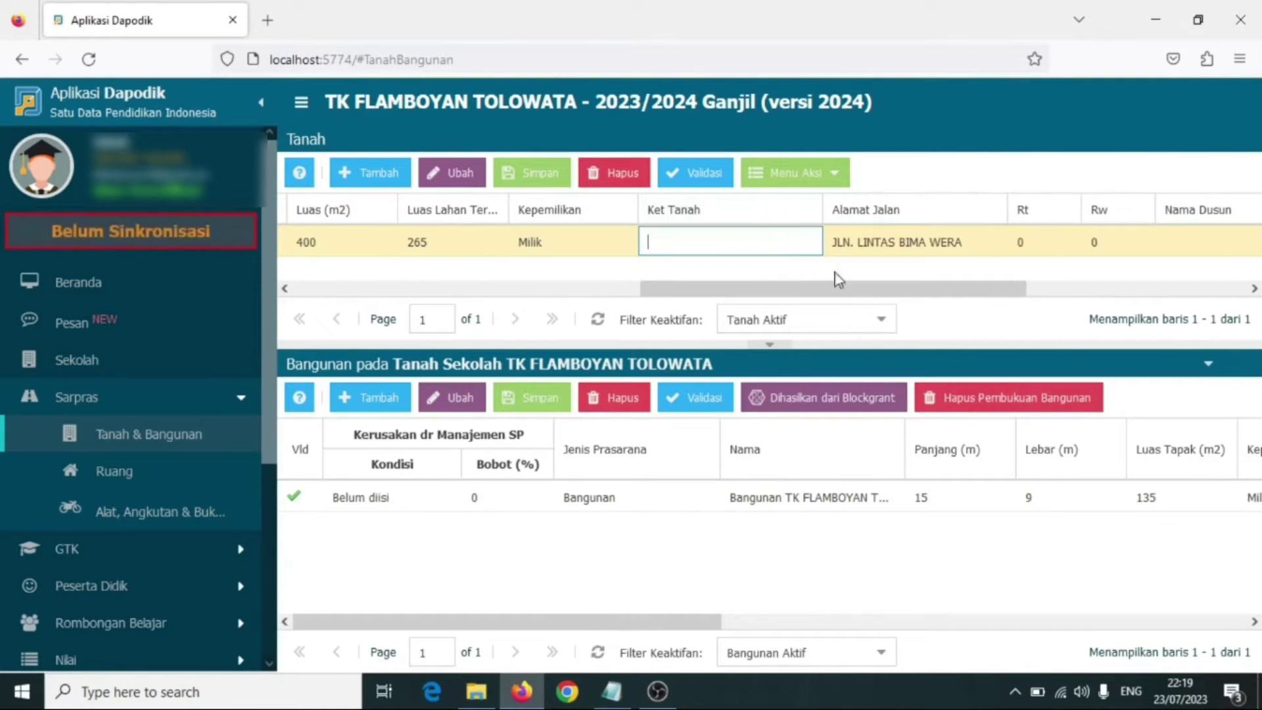
drag(860, 289, 1006, 285)
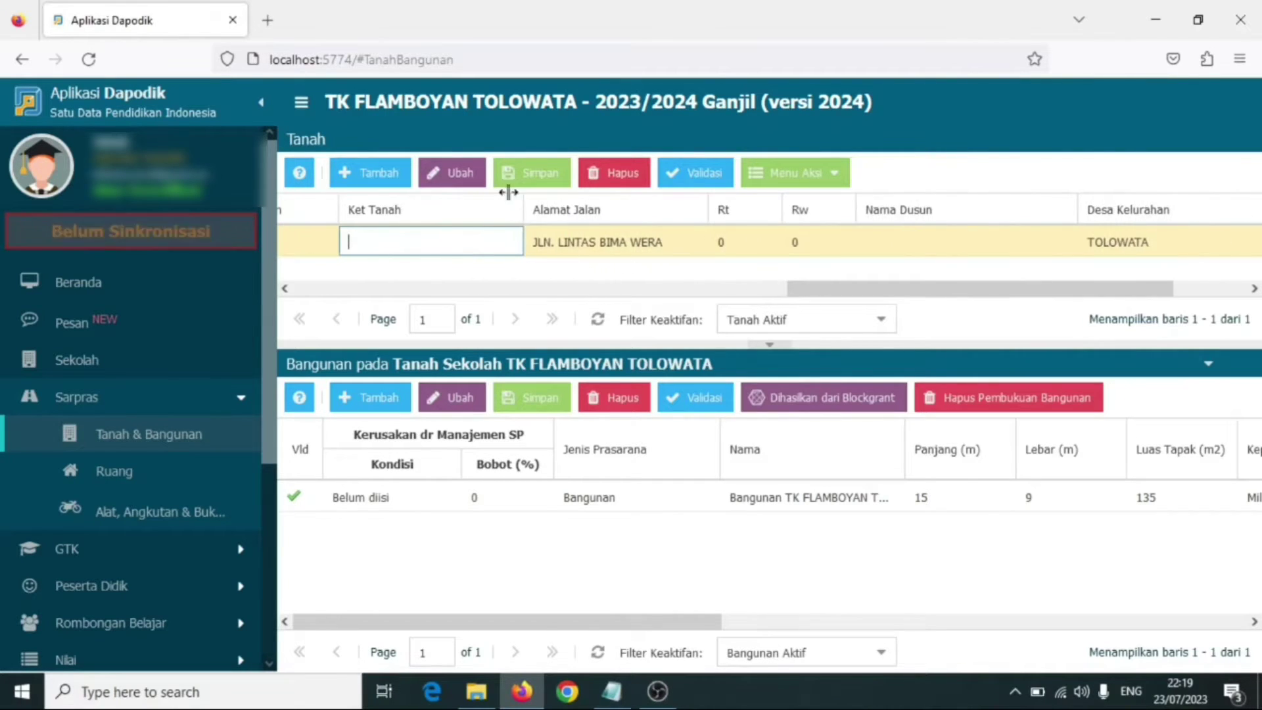
click(905, 279)
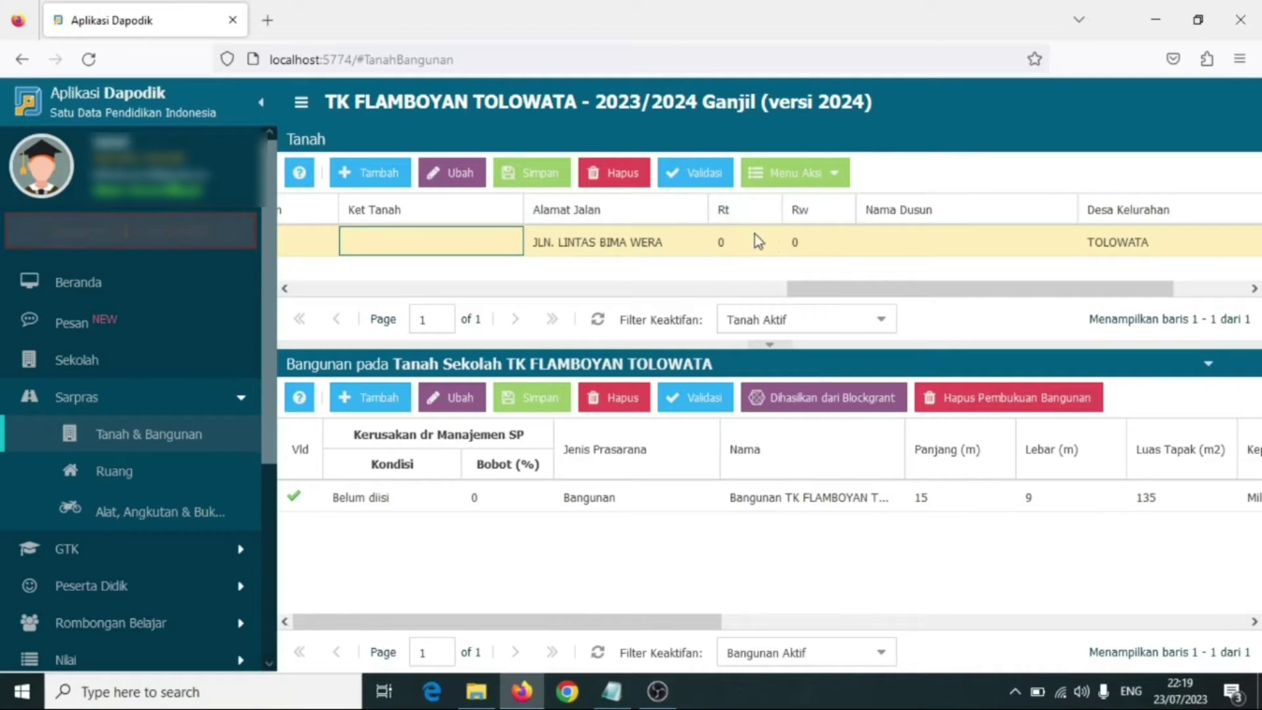
drag(930, 291, 1091, 290)
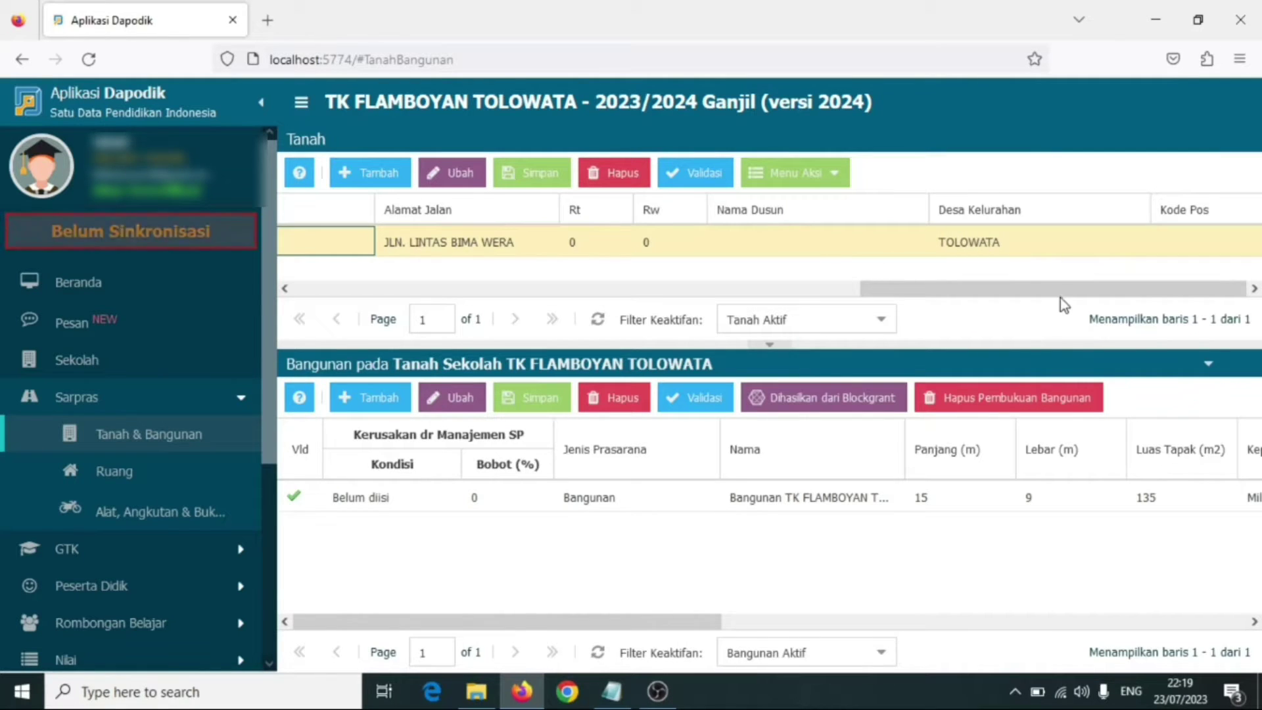
drag(1056, 293, 487, 290)
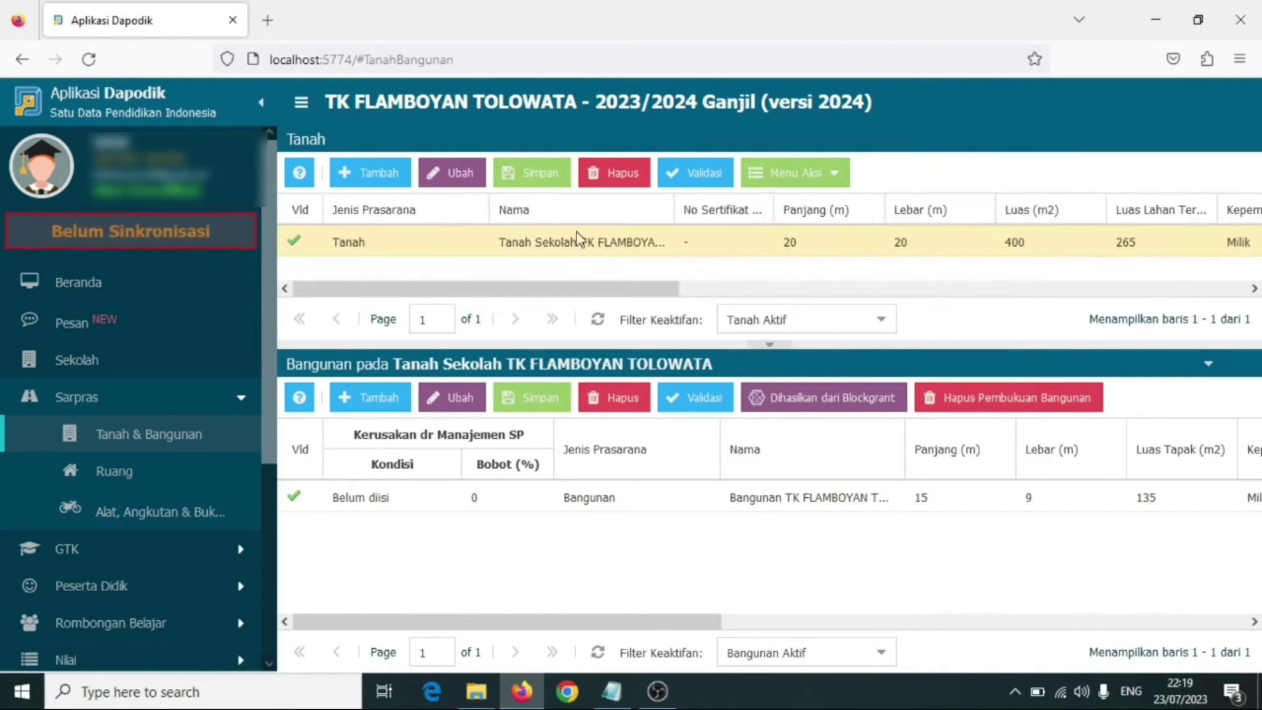
click(401, 242)
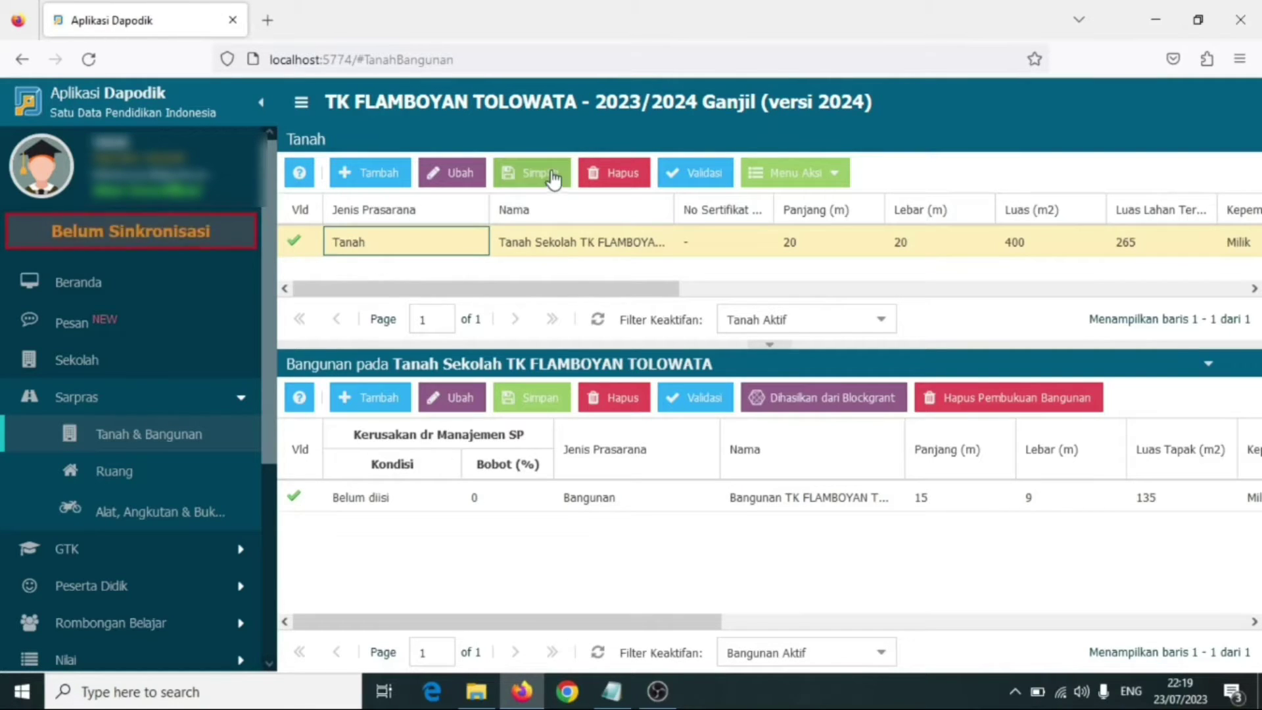
click(828, 242)
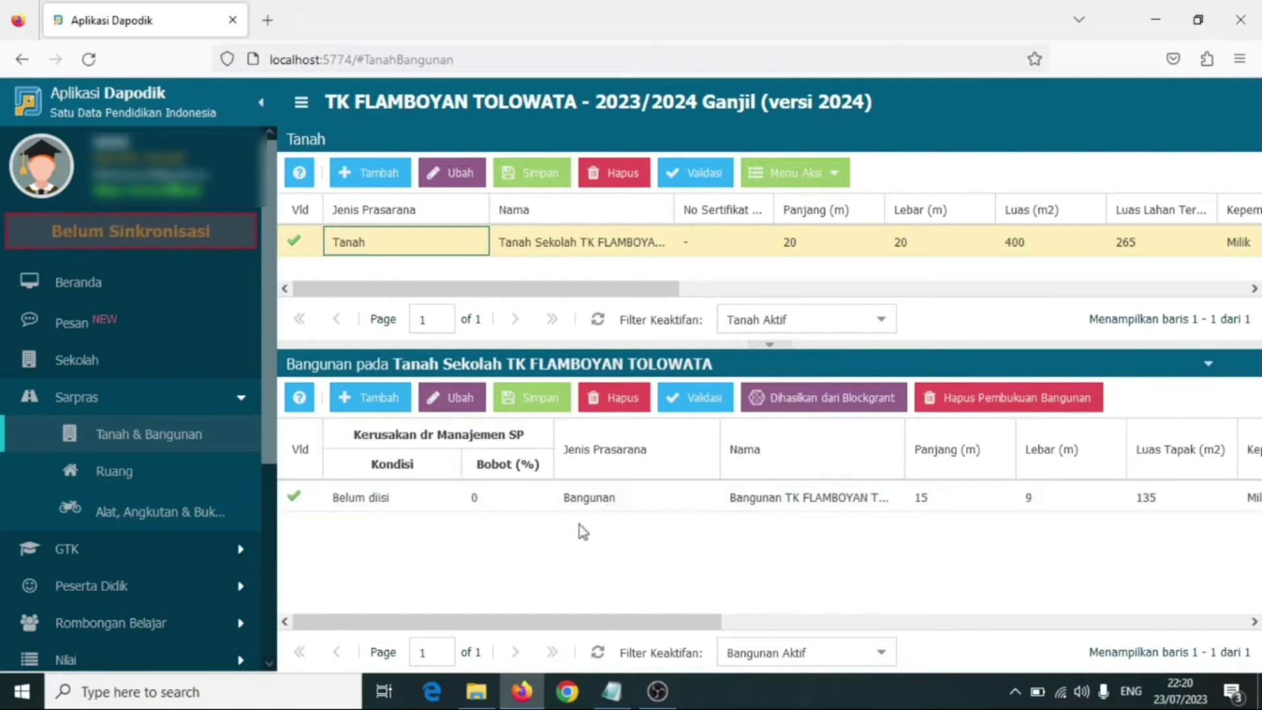
Step: Examine the building record's damage condition (Kondisi), Bobot, Jenis Prasarana and Nama columns
click(622, 506)
click(441, 505)
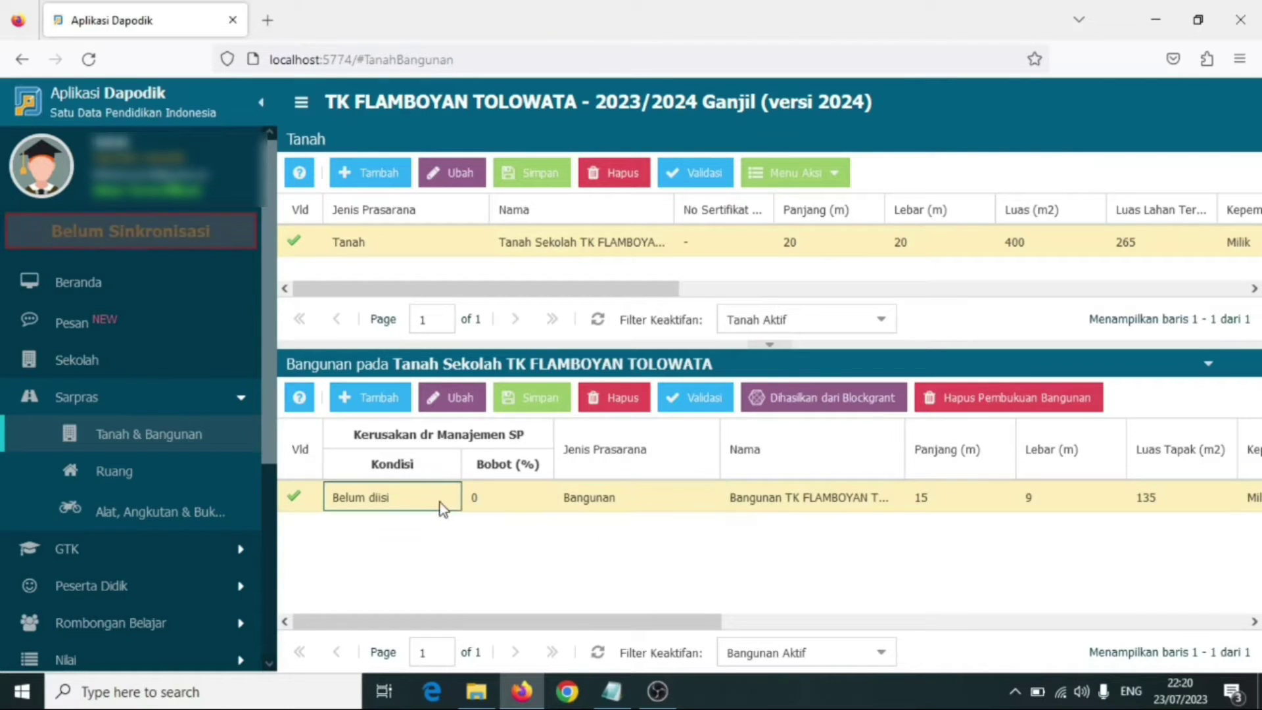
click(498, 500)
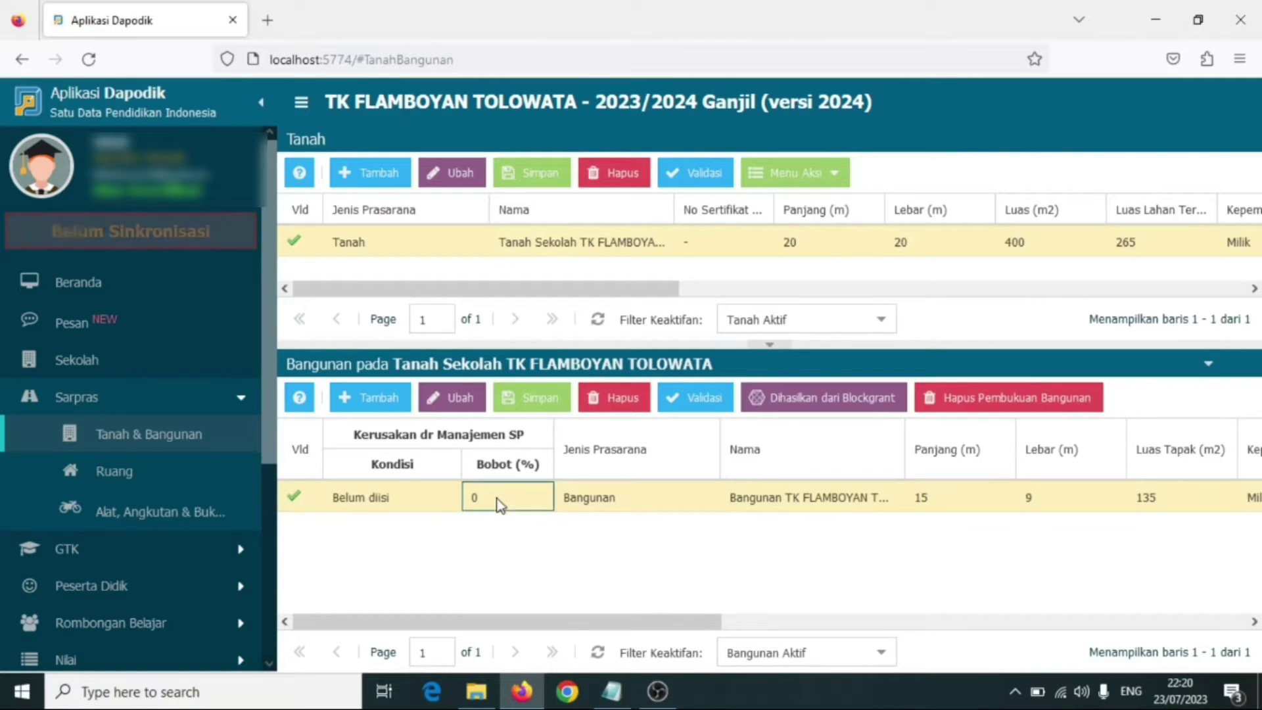
click(653, 500)
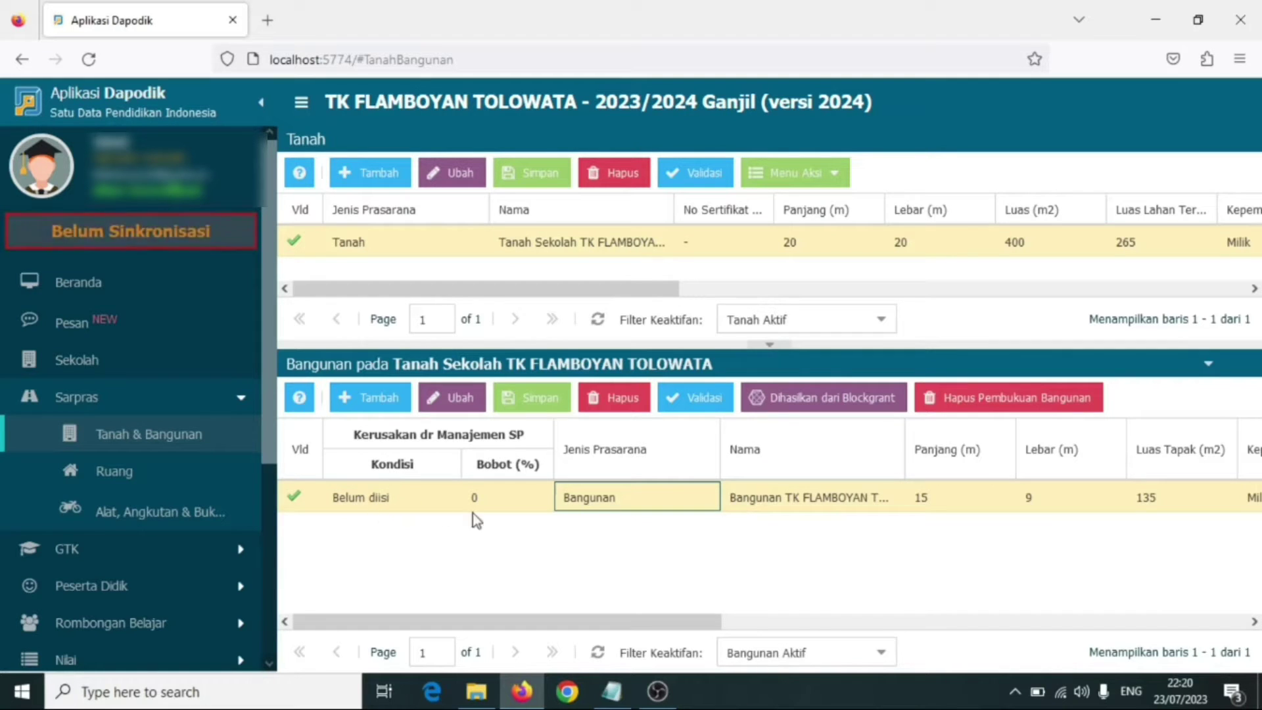
click(397, 508)
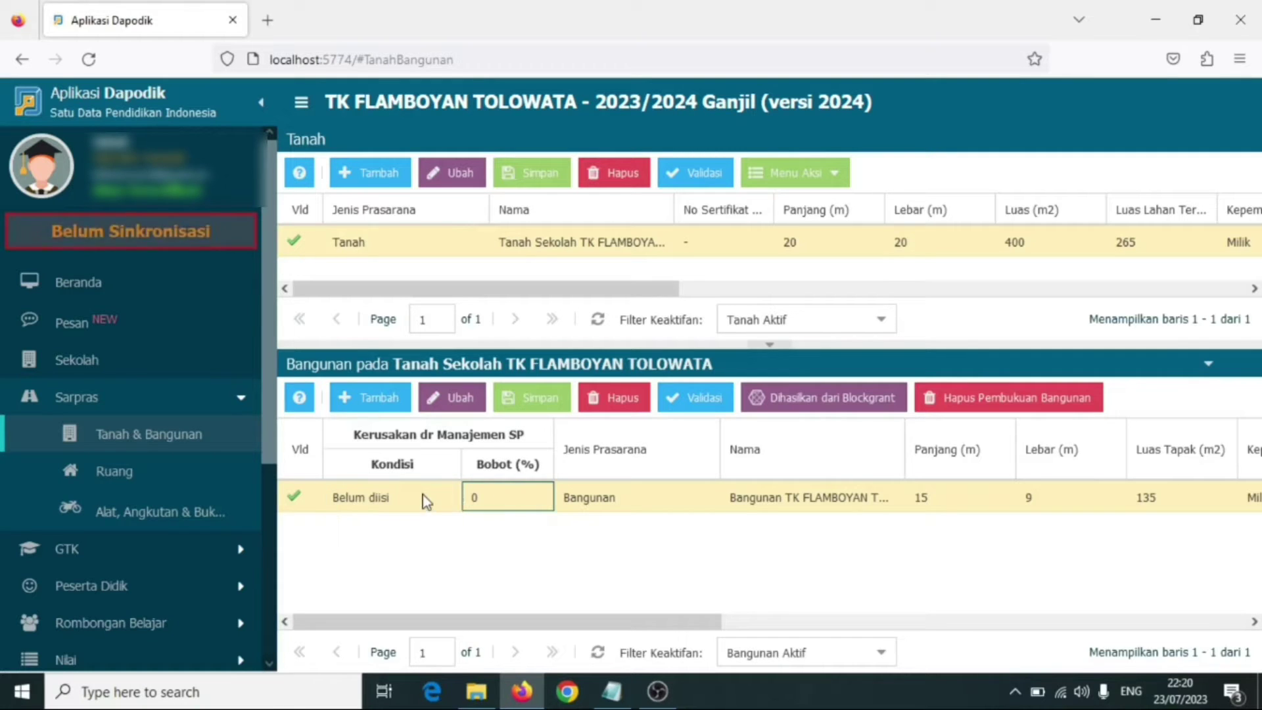
click(605, 503)
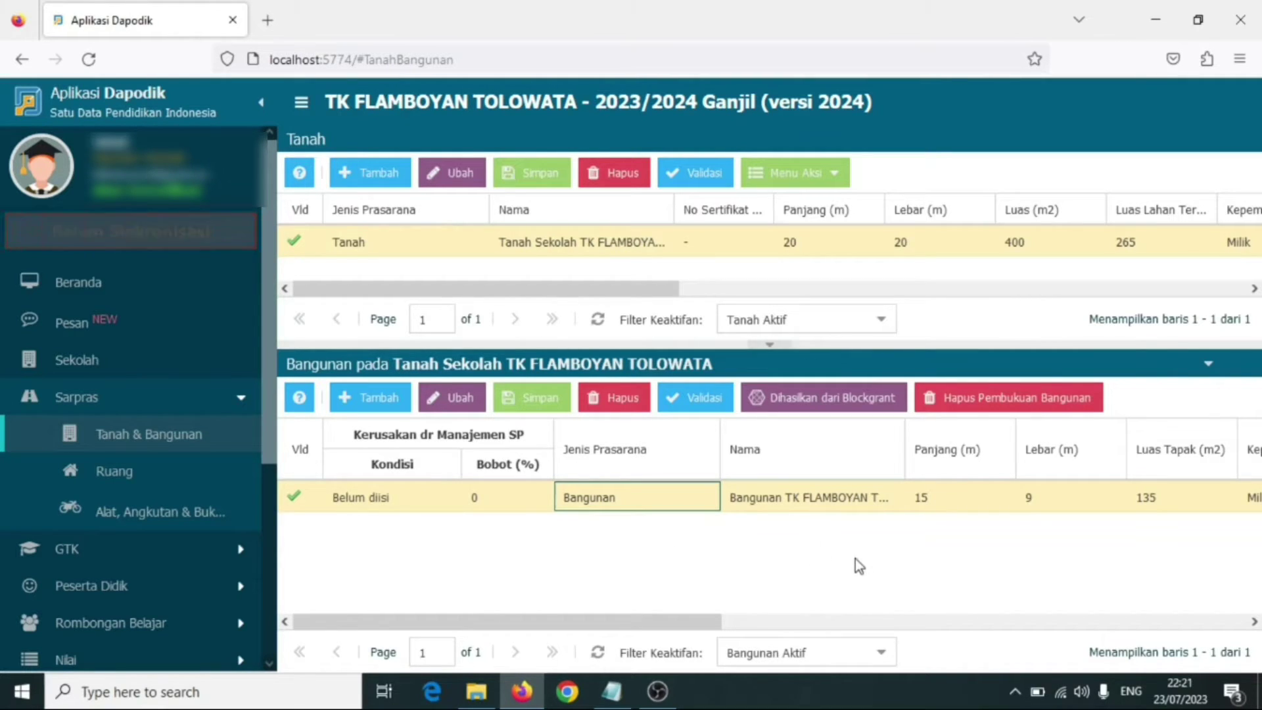
click(808, 502)
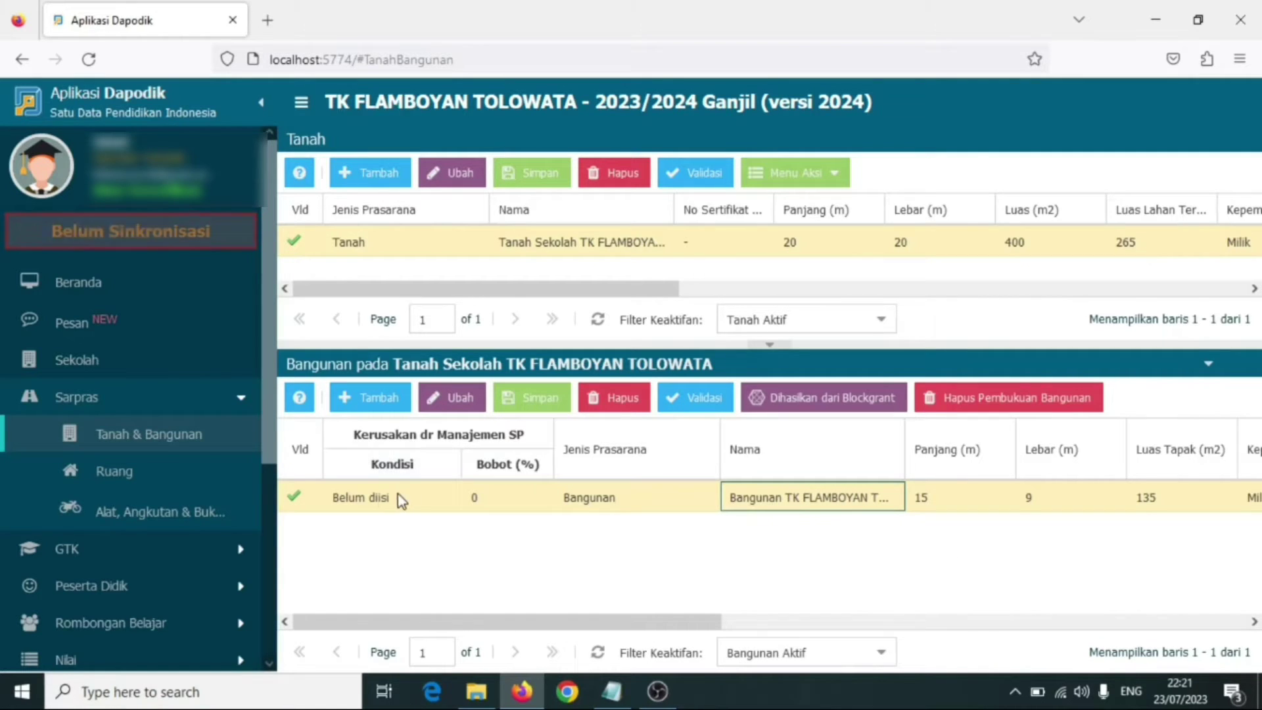
click(645, 507)
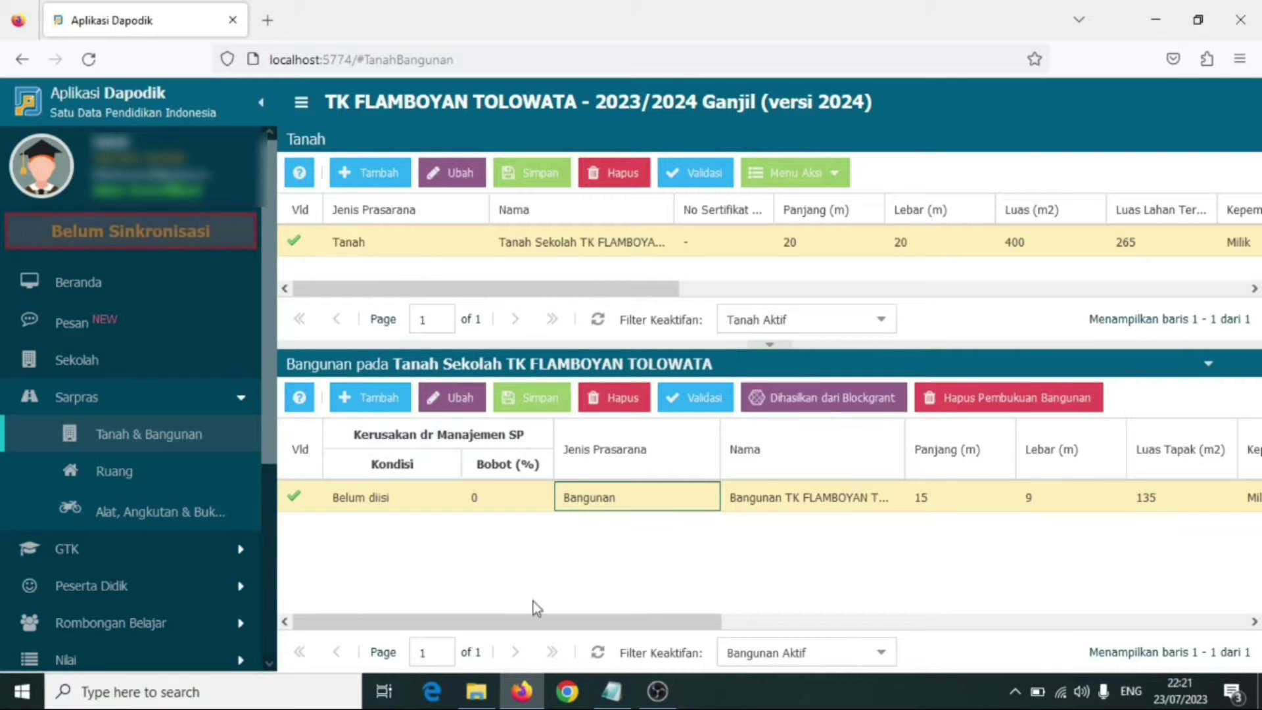
Step: Review the building record's dimensions, ownership, Nilai Perolehan, year built and remaining columns through Tgl SK Pemakai
drag(547, 628, 750, 660)
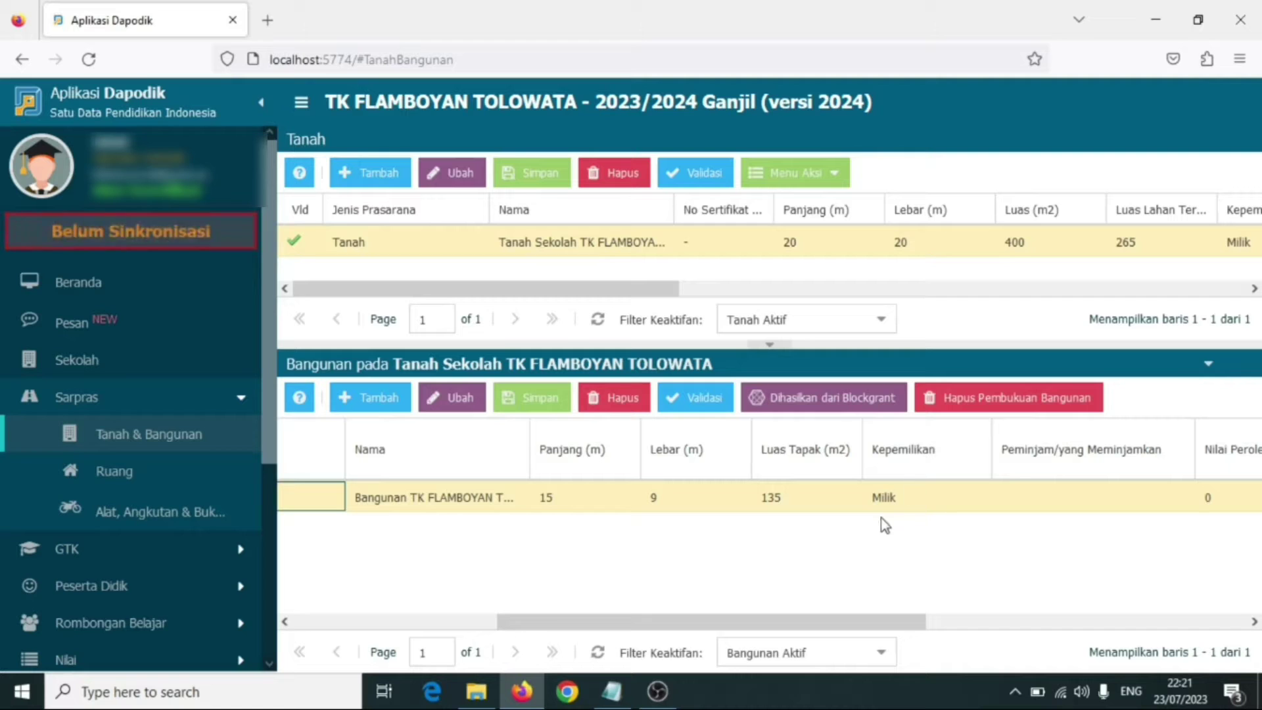
drag(855, 621, 1219, 620)
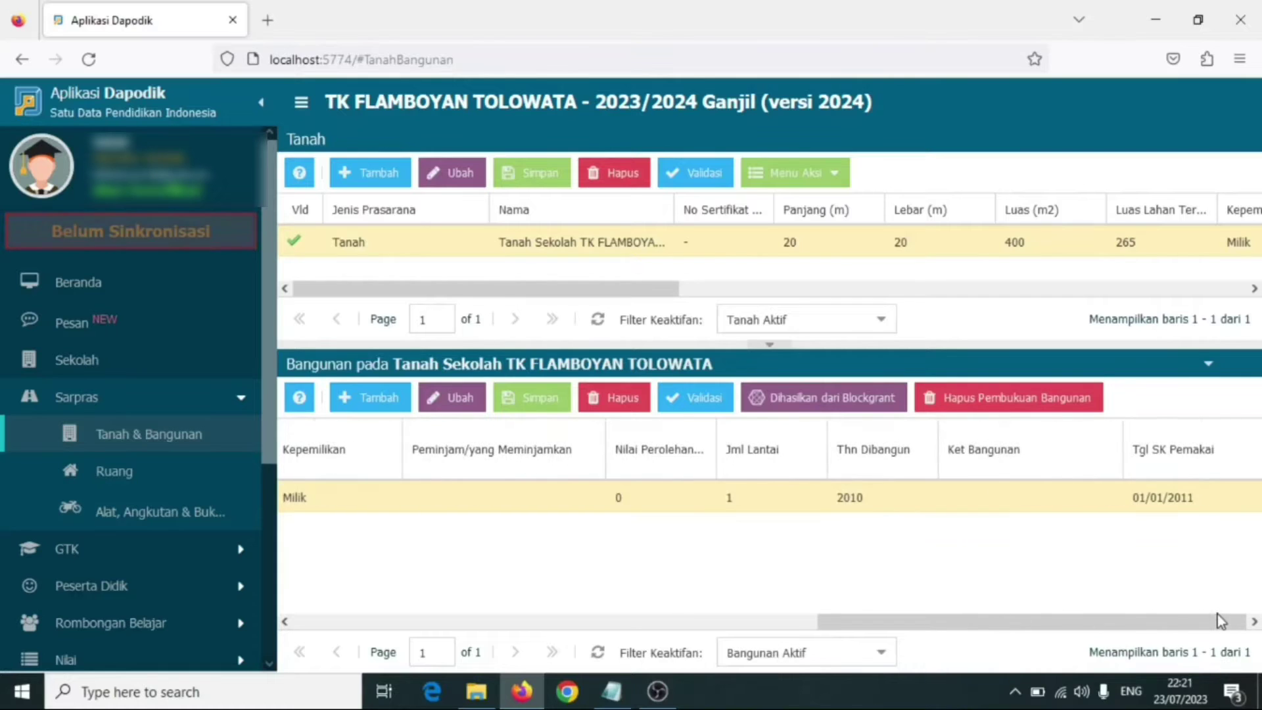
drag(1118, 623, 1054, 648)
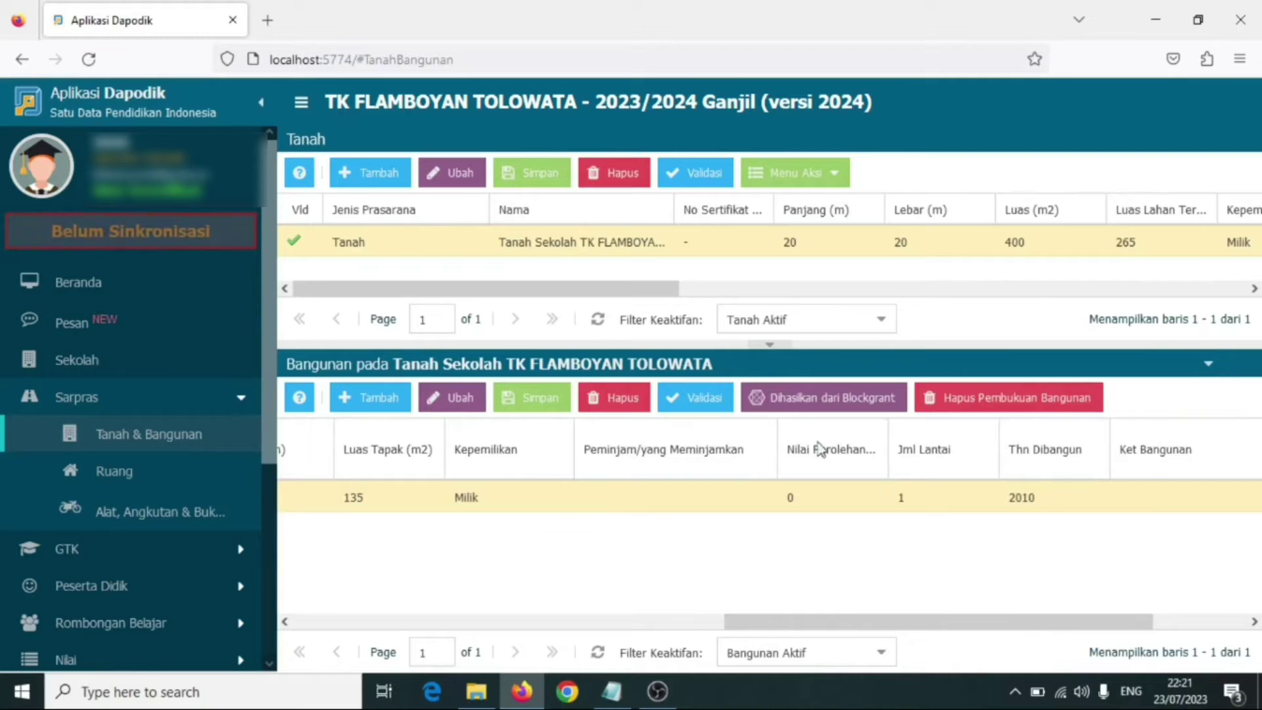
click(811, 499)
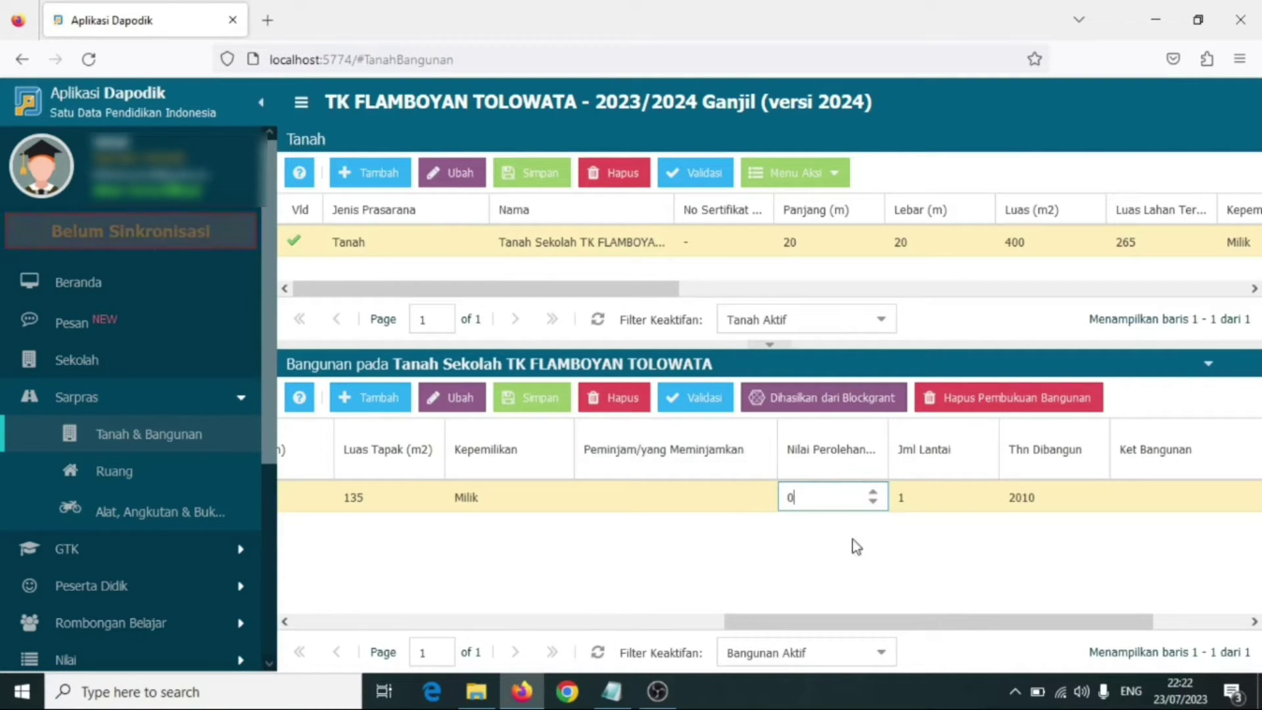
click(825, 537)
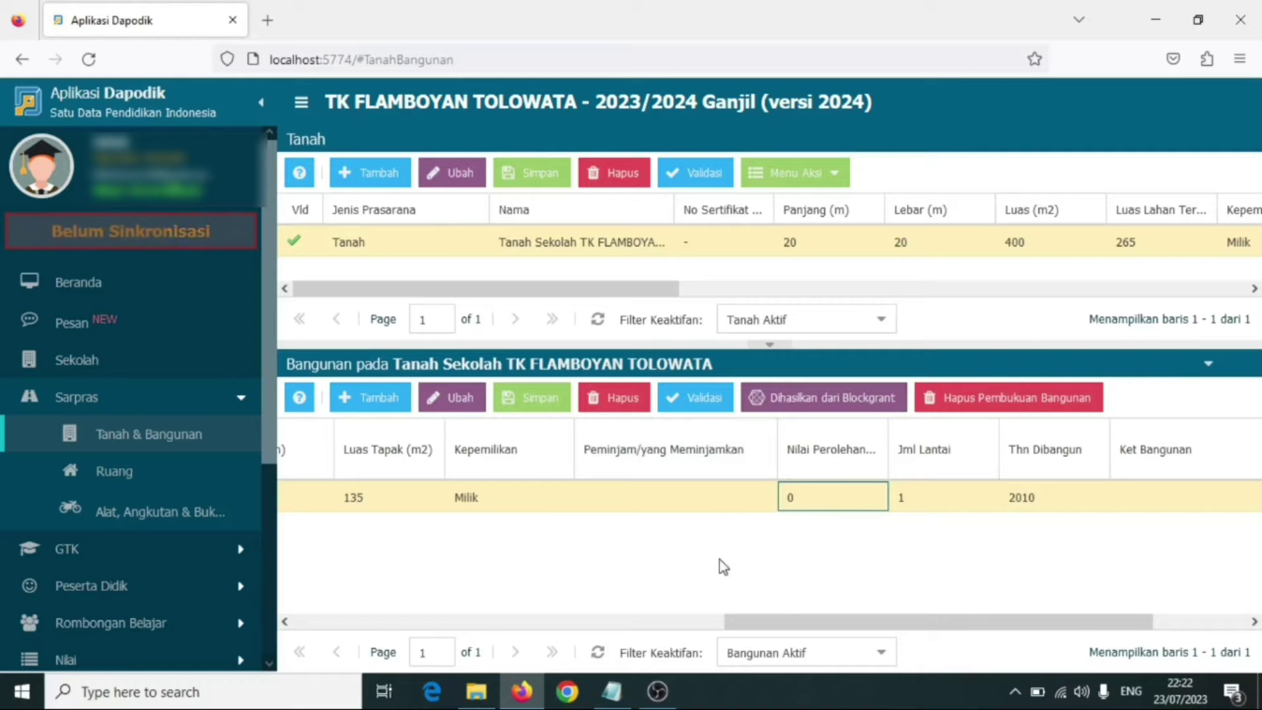
Step: Check the building's Peminjam/yang Meminjamkan, Nilai Perolehan and Jml Lantai fields, including the lender options
click(724, 490)
click(838, 501)
click(682, 493)
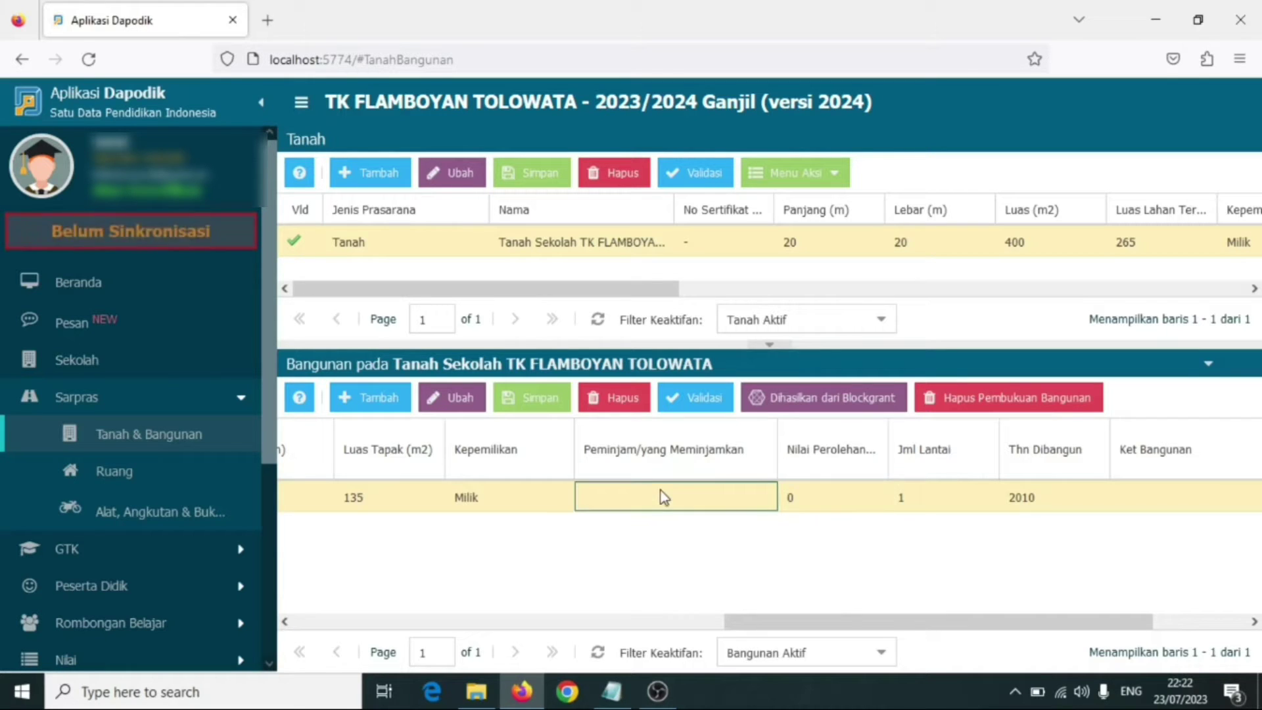
click(841, 503)
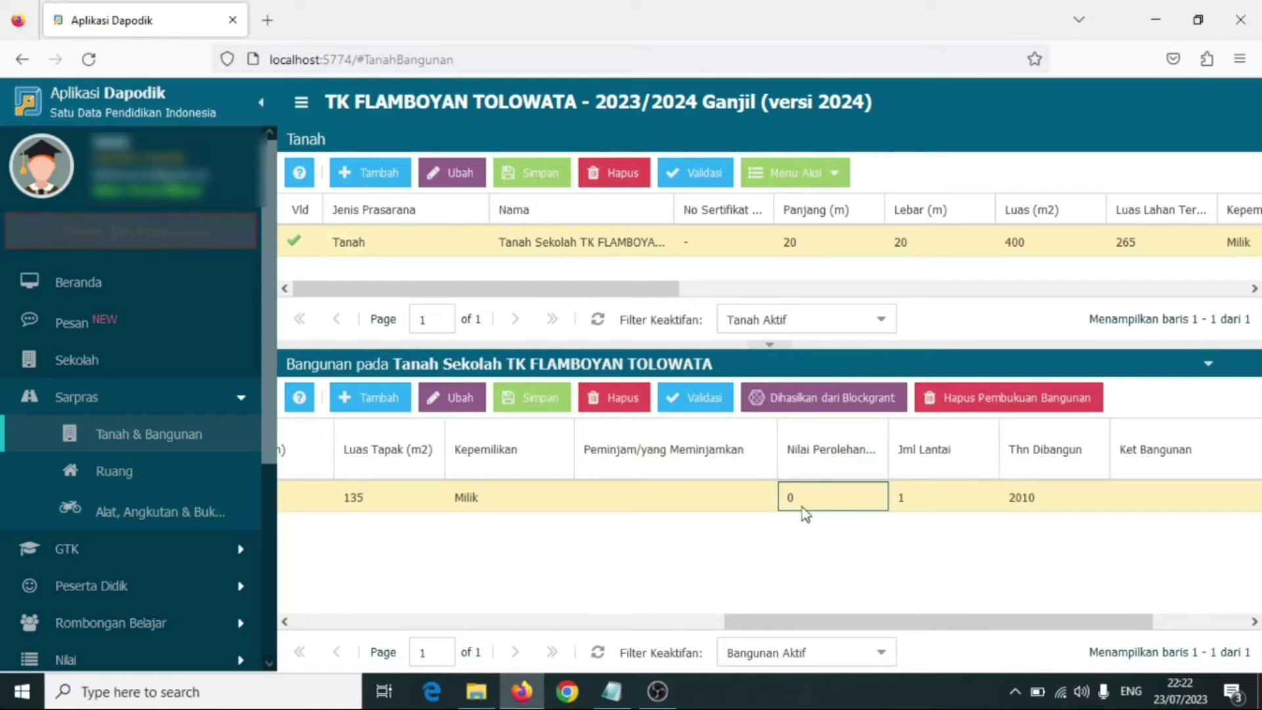
click(929, 493)
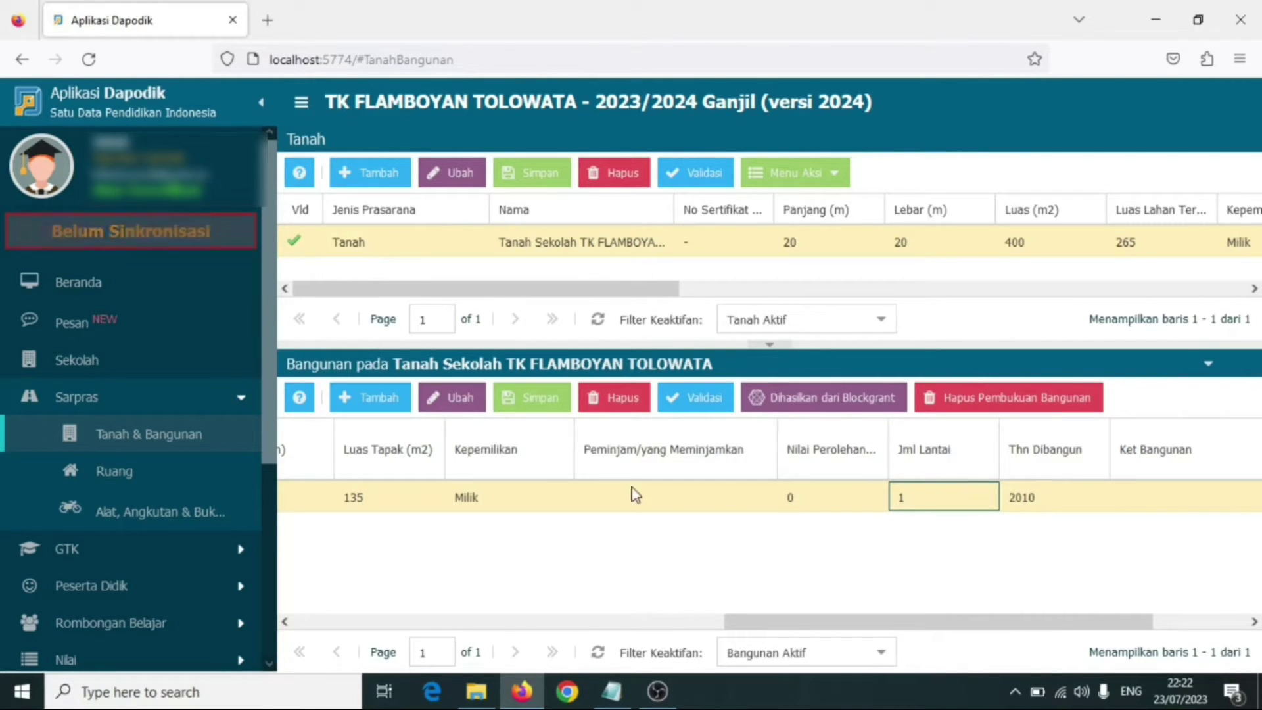
click(718, 507)
click(764, 503)
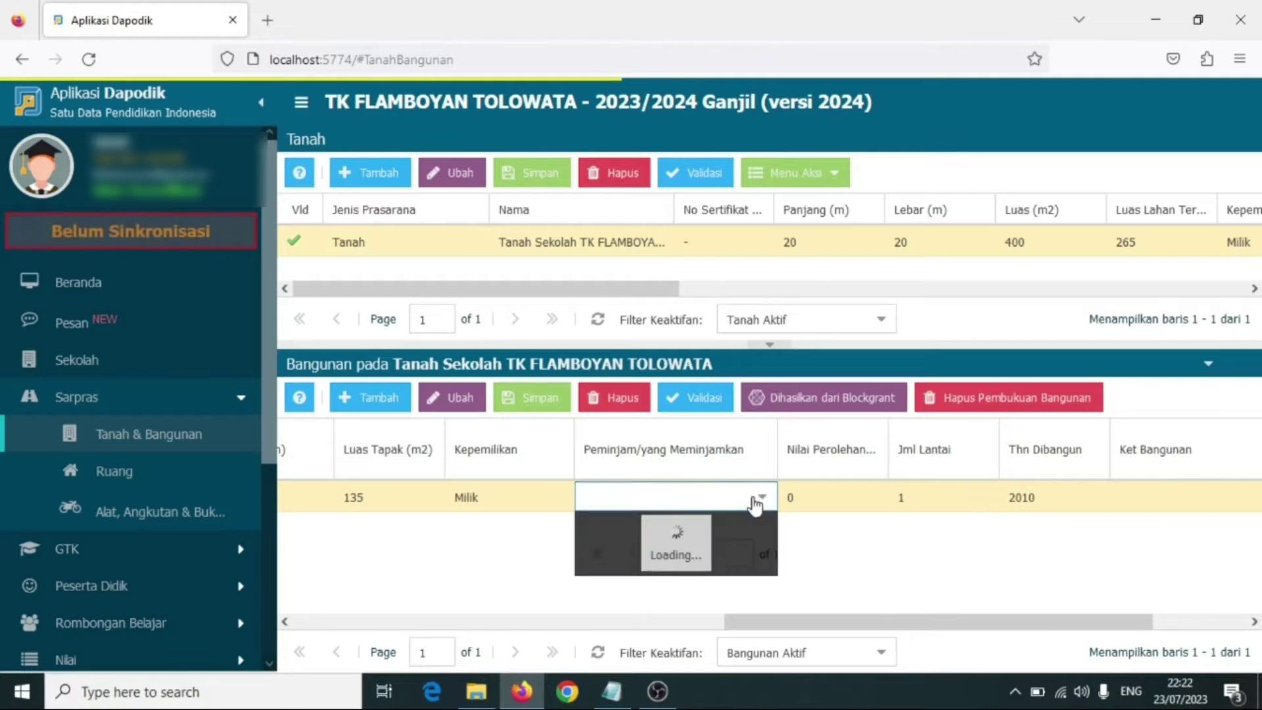
click(551, 519)
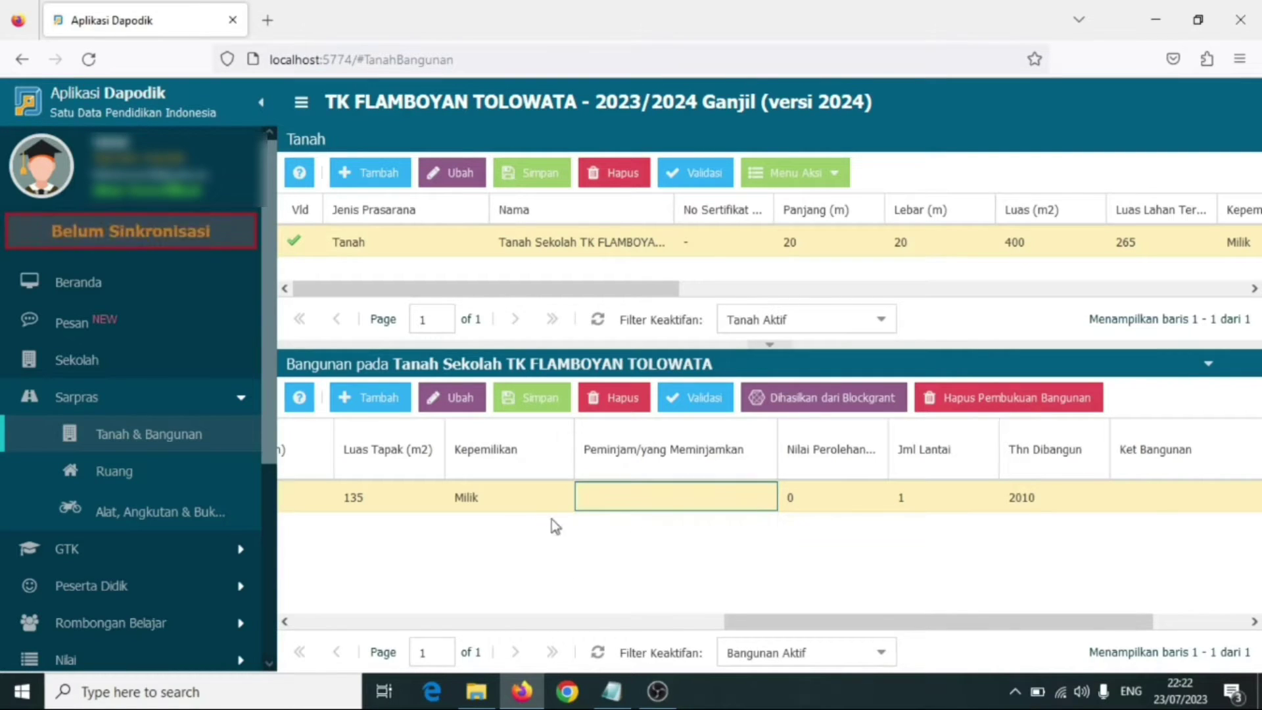
Step: Start a new building entry on the school's land with Jenis prasarana Bangunan and the name Bangunan
click(382, 402)
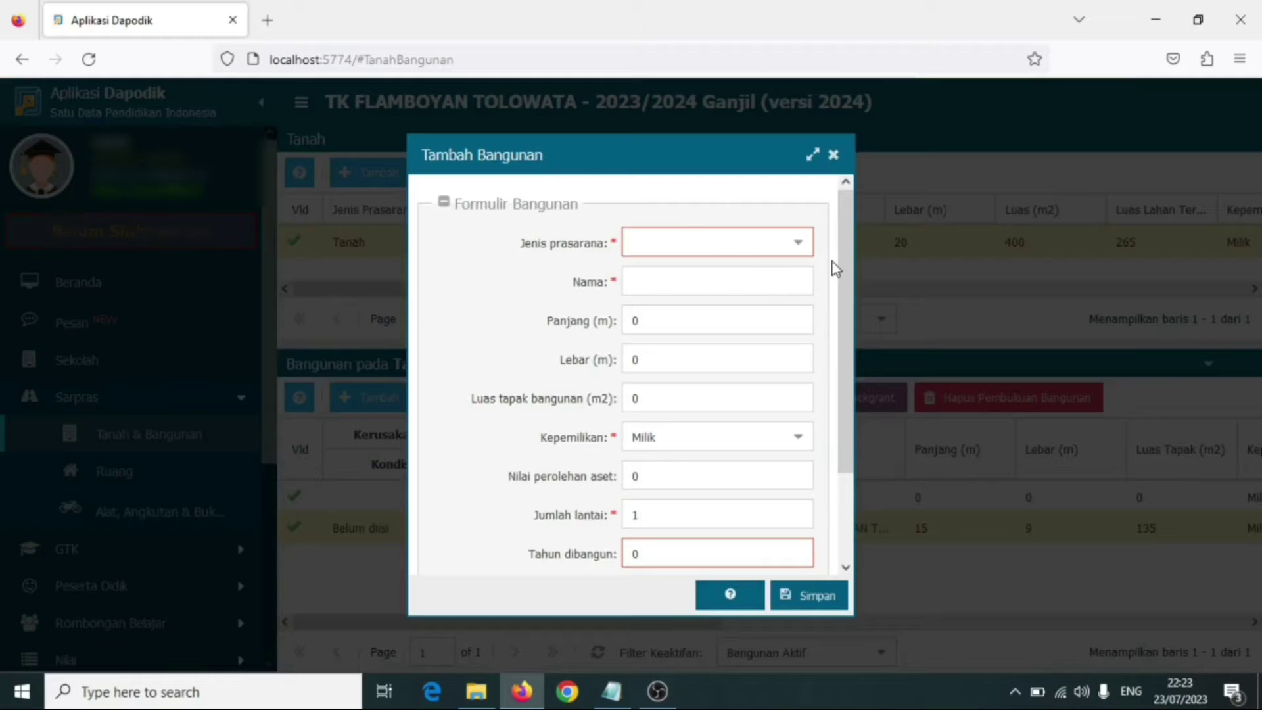
click(799, 245)
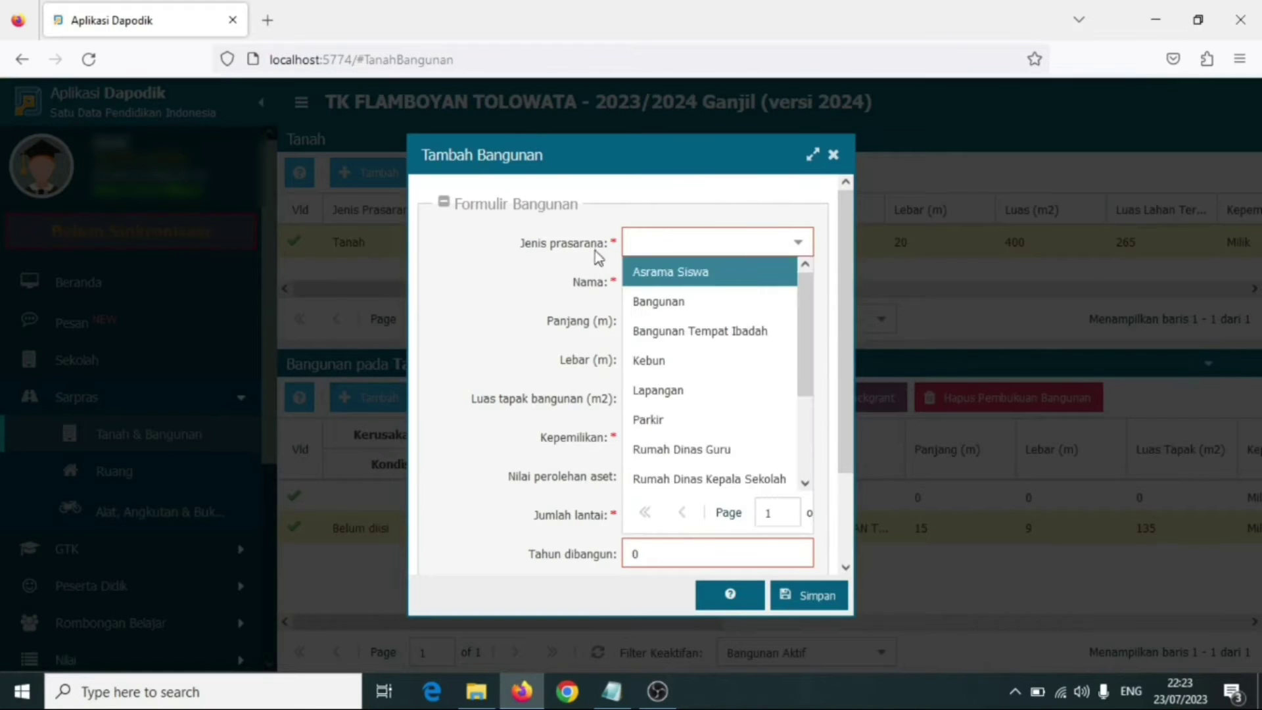
click(683, 302)
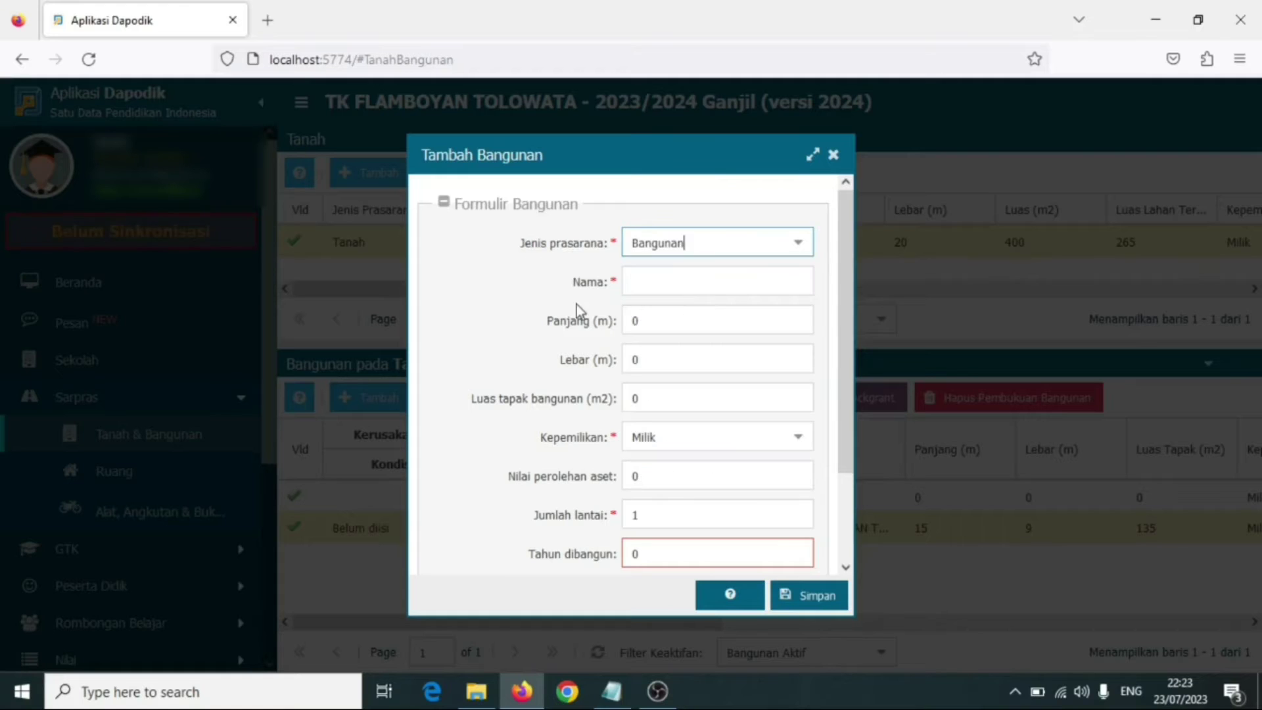
click(682, 283)
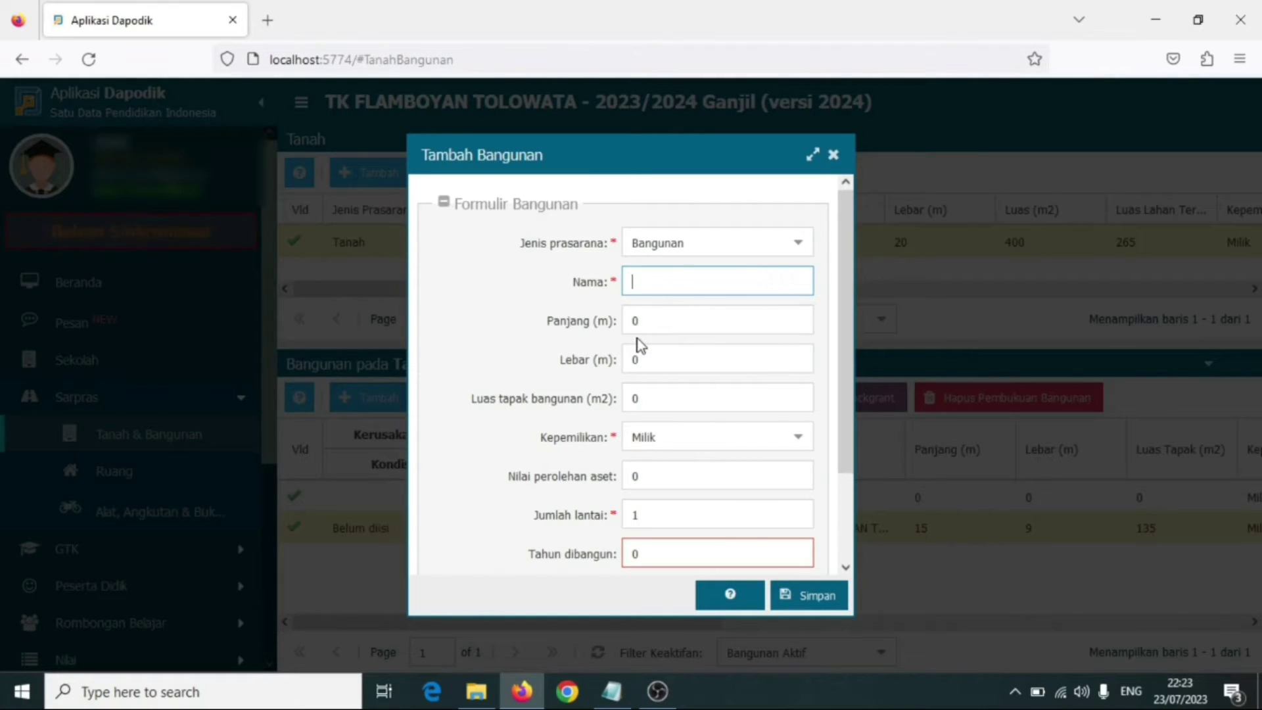
text(Bangunan A)
drag(698, 281, 688, 280)
key(BackSpace)
Step: Set the new building's length to 15 m, width to 9 m and footprint area to 135 m2
click(656, 322)
drag(657, 322, 629, 322)
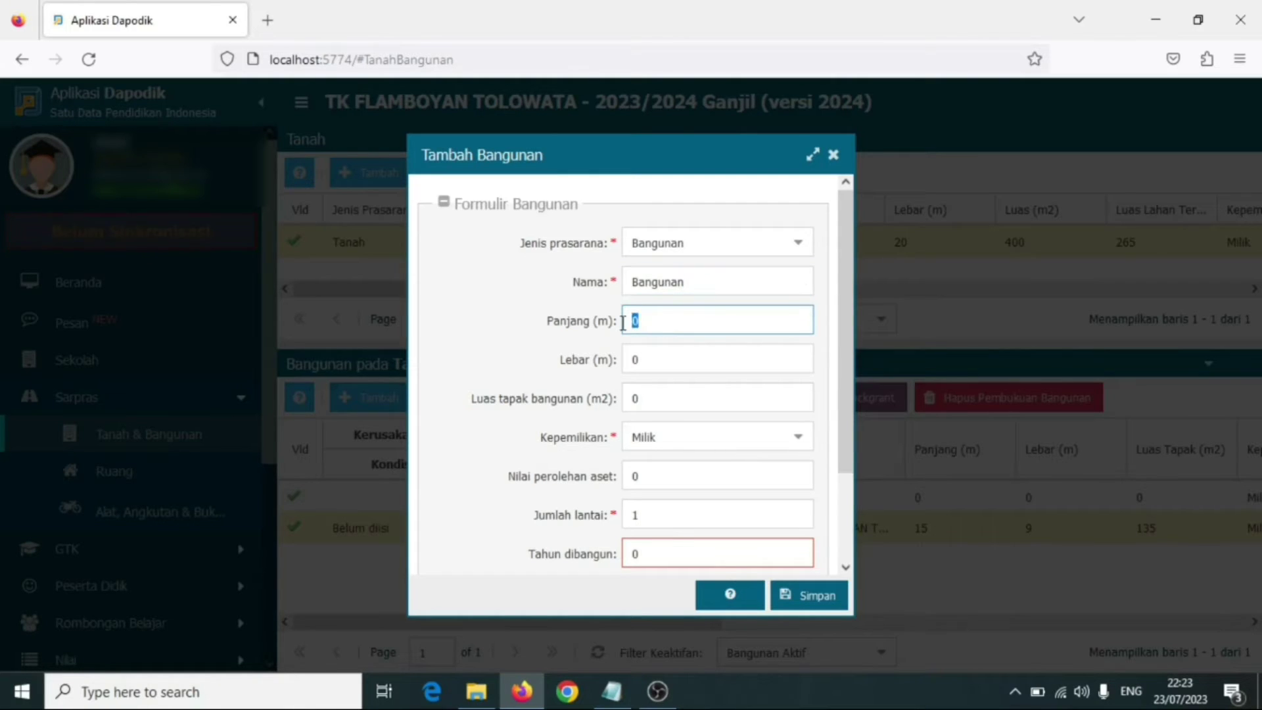
text(15)
drag(643, 359, 619, 365)
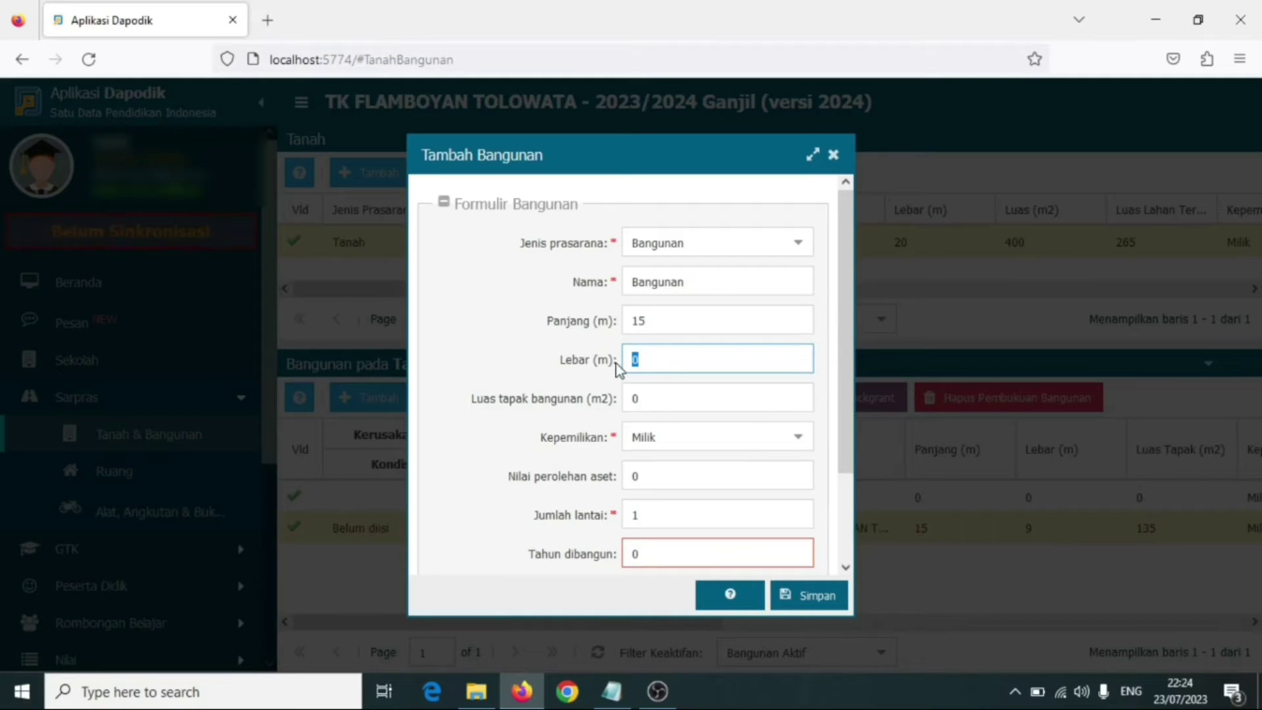
text(9)
click(655, 402)
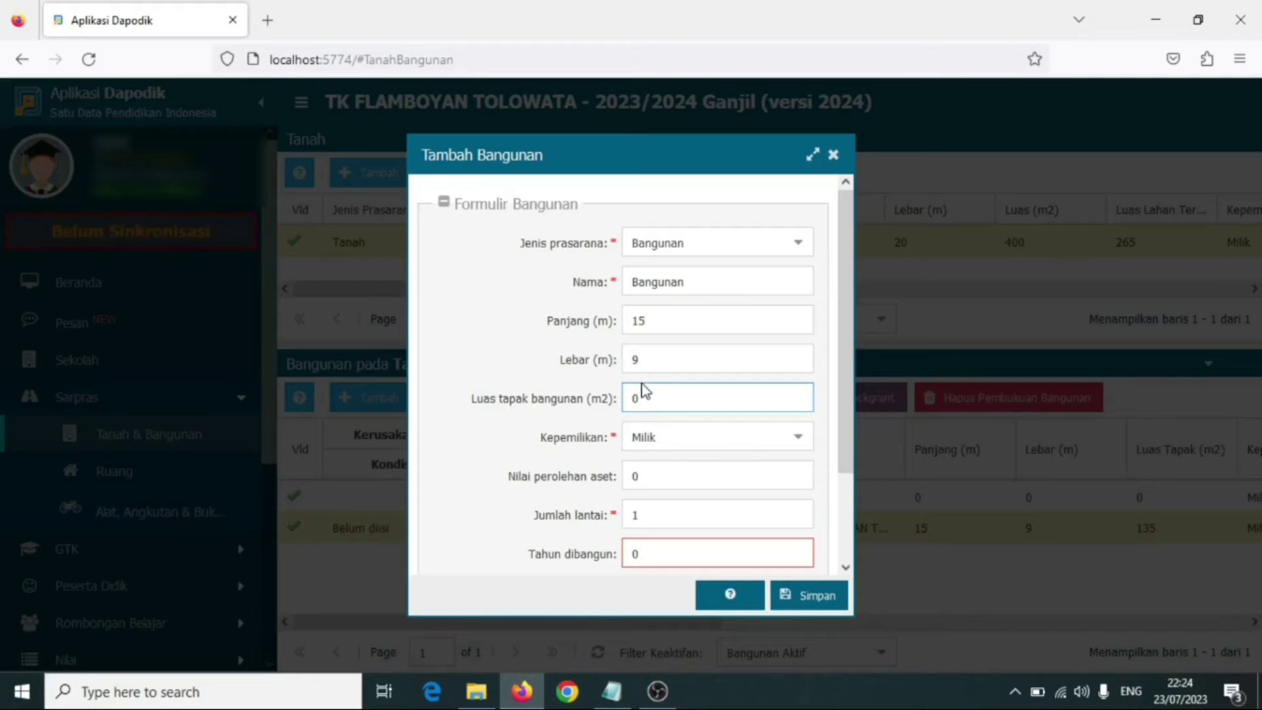
key(ctrl+a)
text(135)
Step: Look through the new building's asset value, year built, description and SK date fields, and close the form without saving
scroll(653, 488, down, 1)
scroll(653, 488, up, 1)
scroll(665, 483, down, 3)
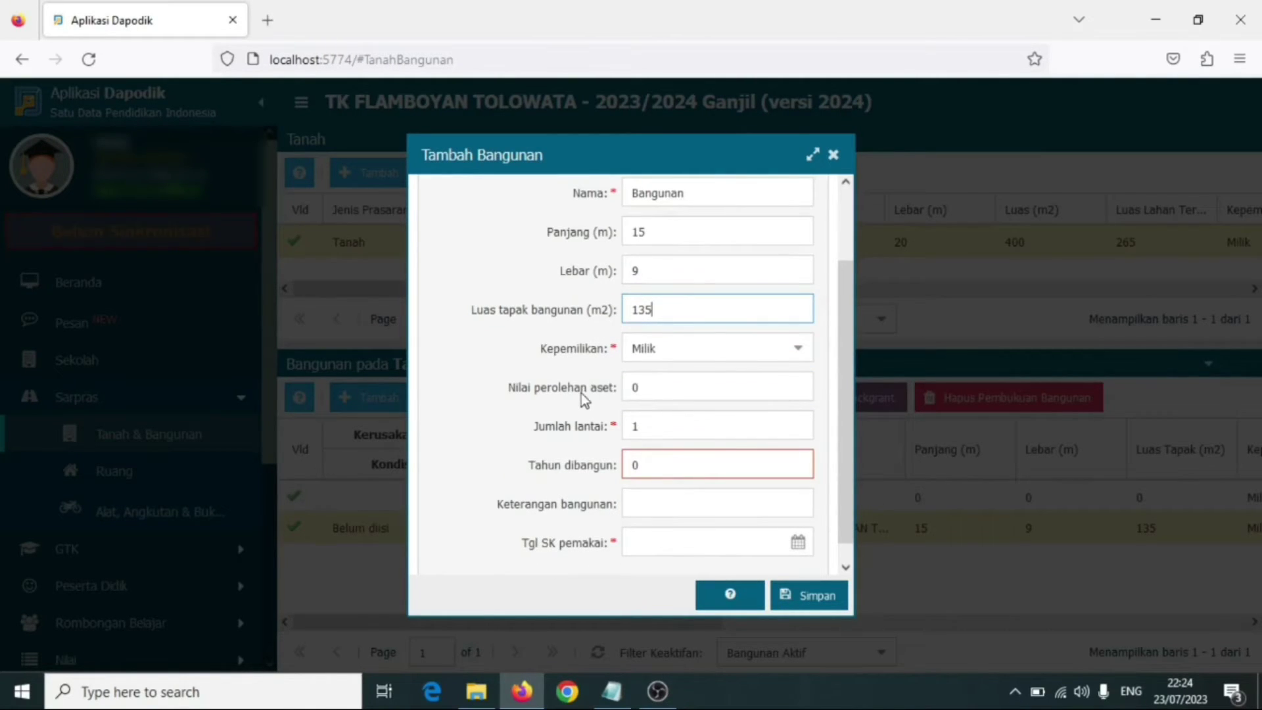
click(665, 395)
scroll(549, 411, down, 1)
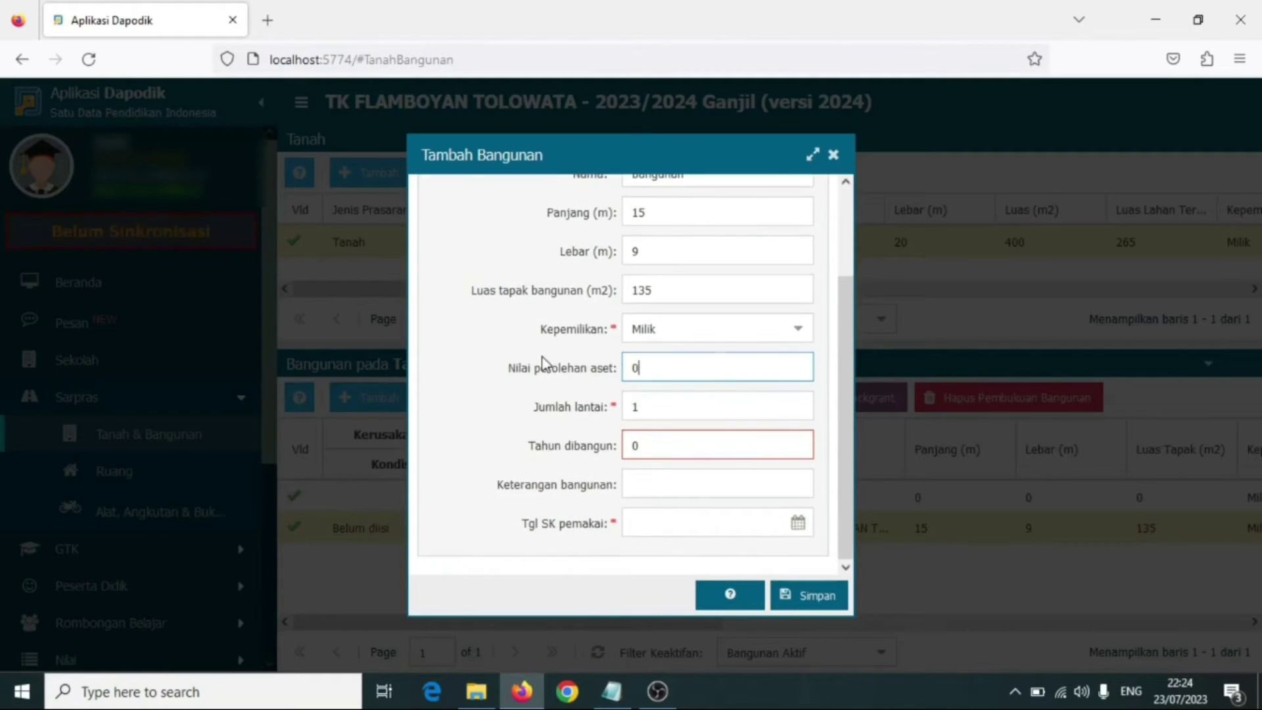
click(569, 459)
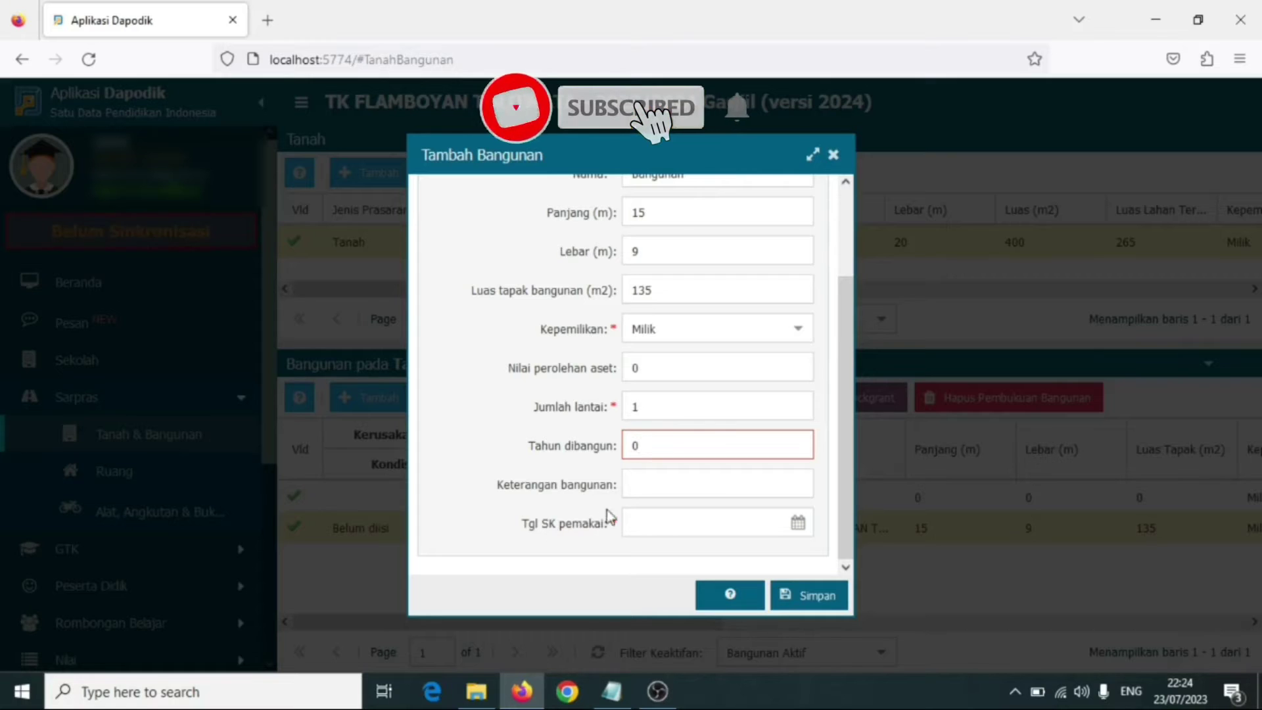
click(654, 489)
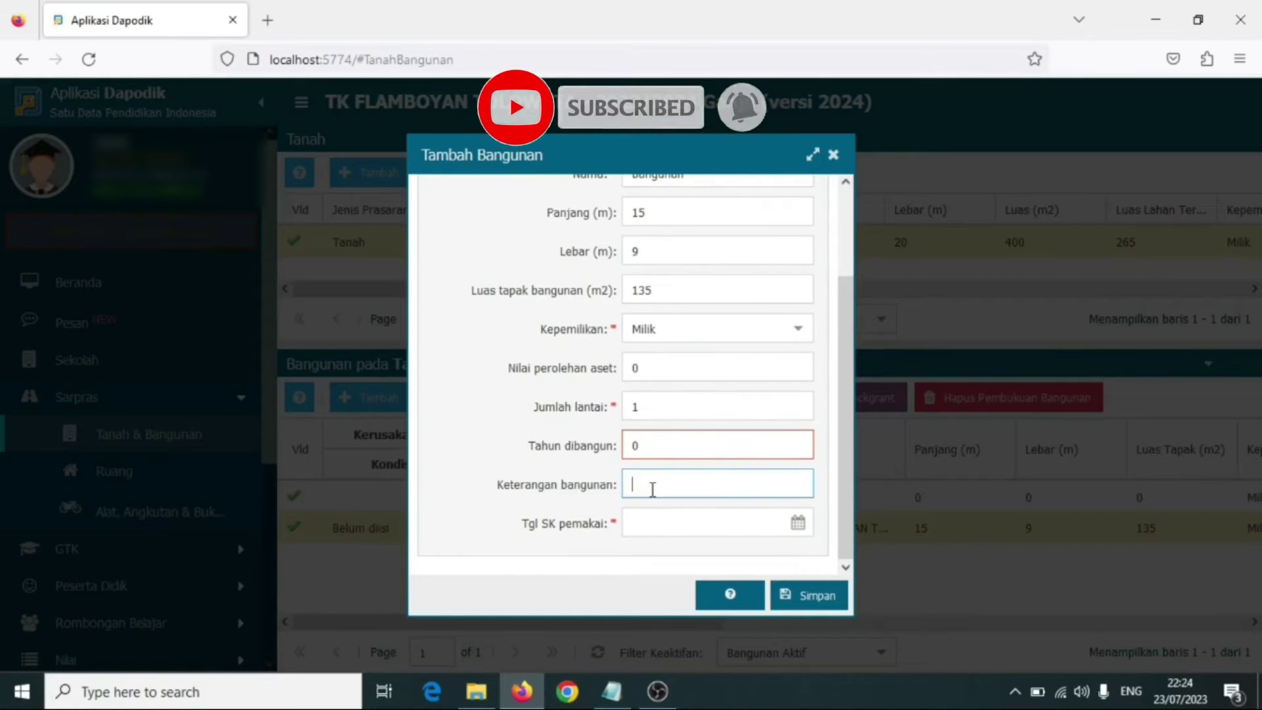
click(555, 486)
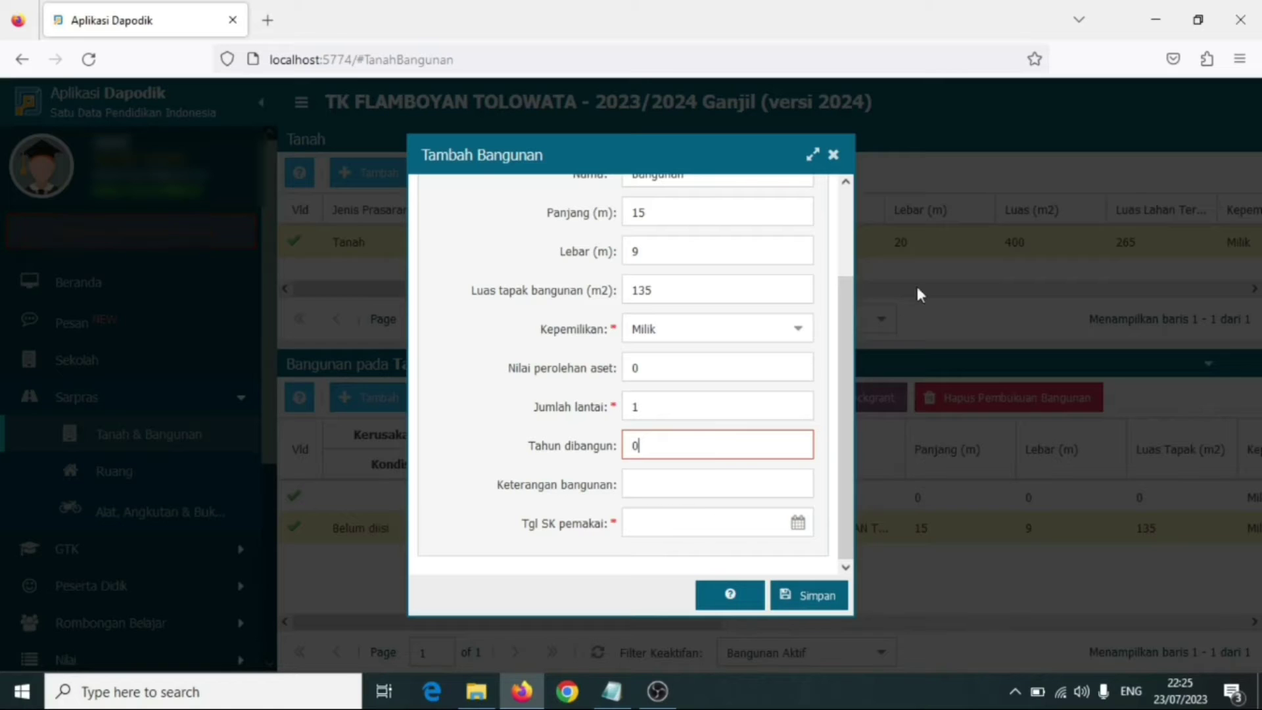
click(835, 154)
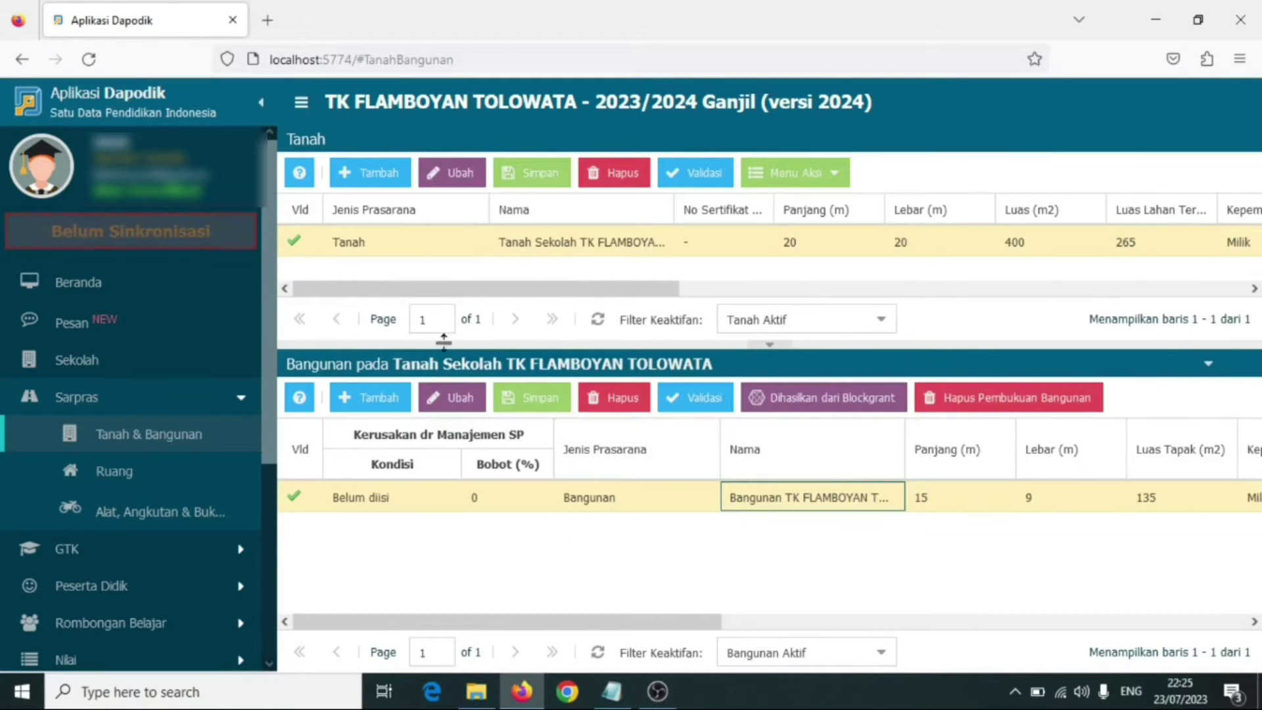
Step: Open the Ruang data under Sarpras and expand the school building's group in the Ruang Kelas list
click(114, 468)
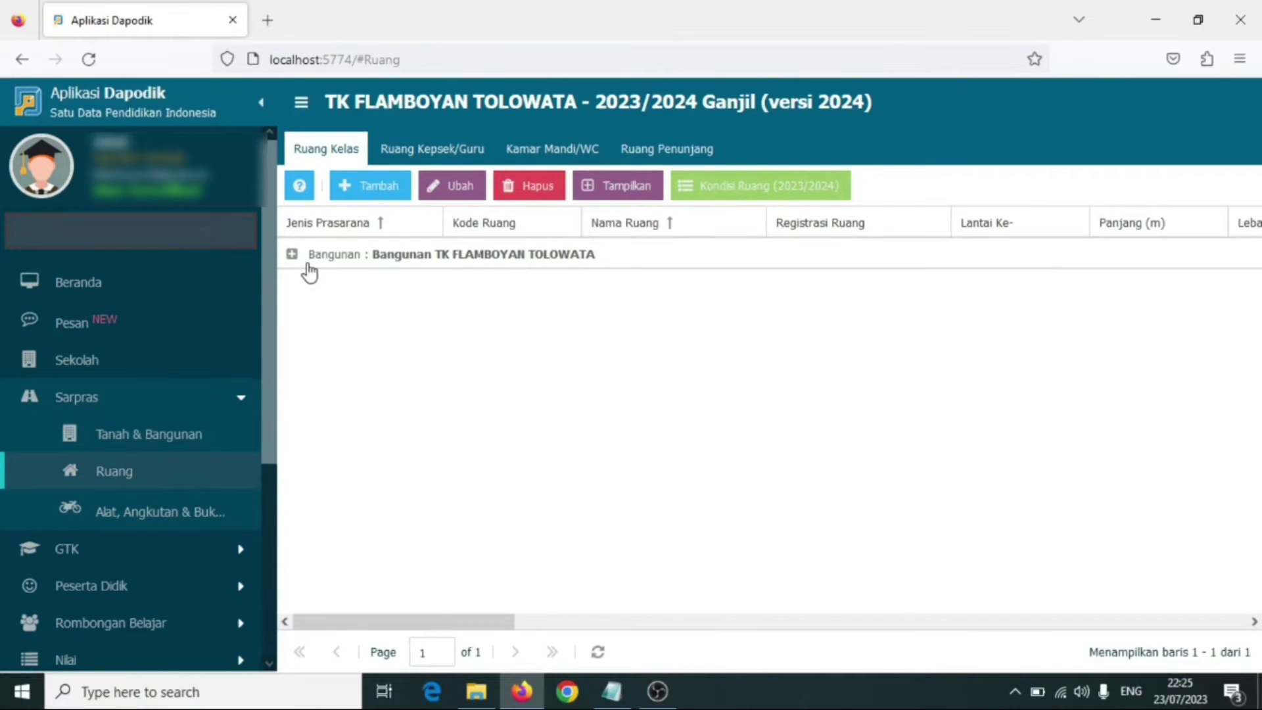
click(305, 256)
click(292, 256)
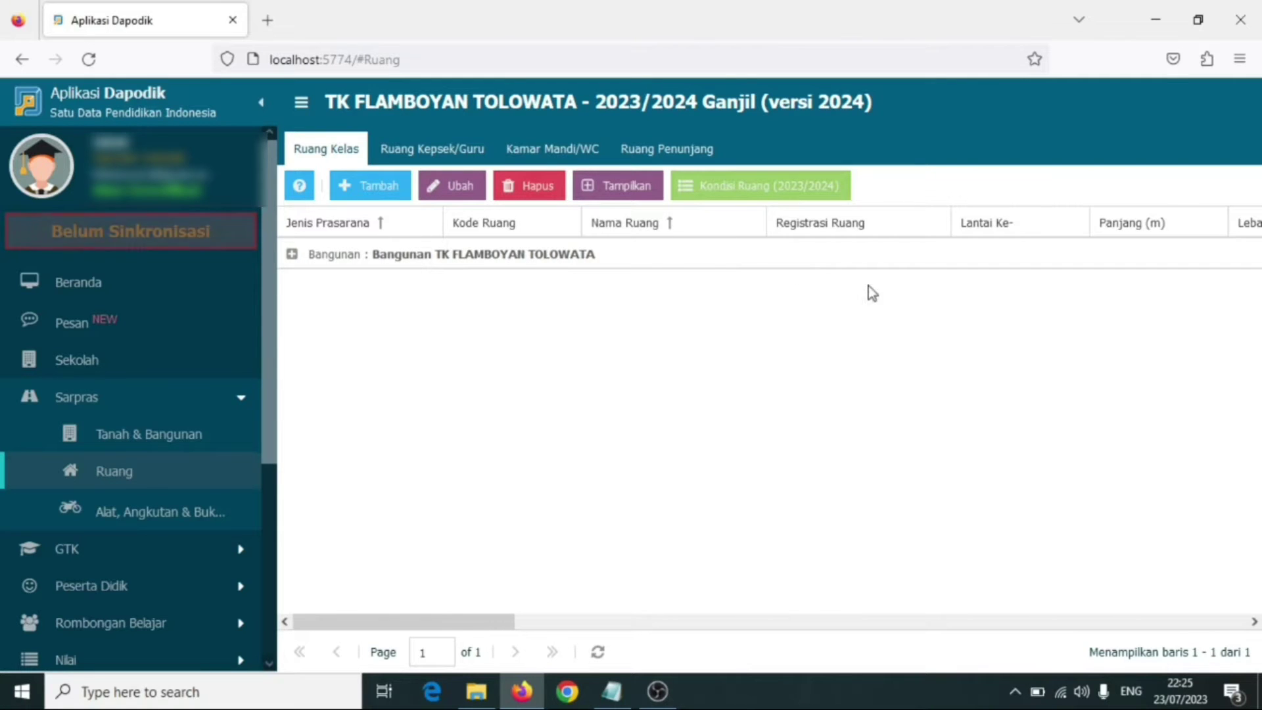
click(290, 255)
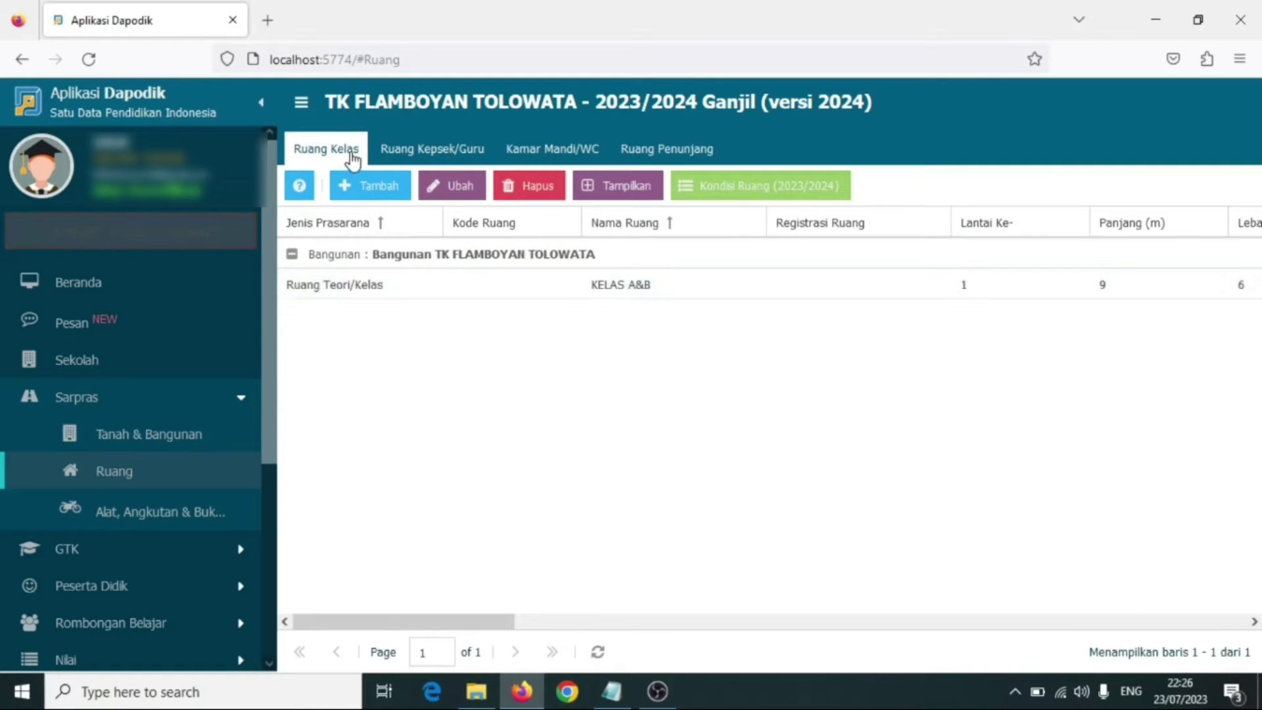
Step: Start a new Ruang Kelas entry with Jenis prasarana Ruang Teori/Kelas in the building Bangunan TK FLAMBOYAN TOLOWATA
click(345, 258)
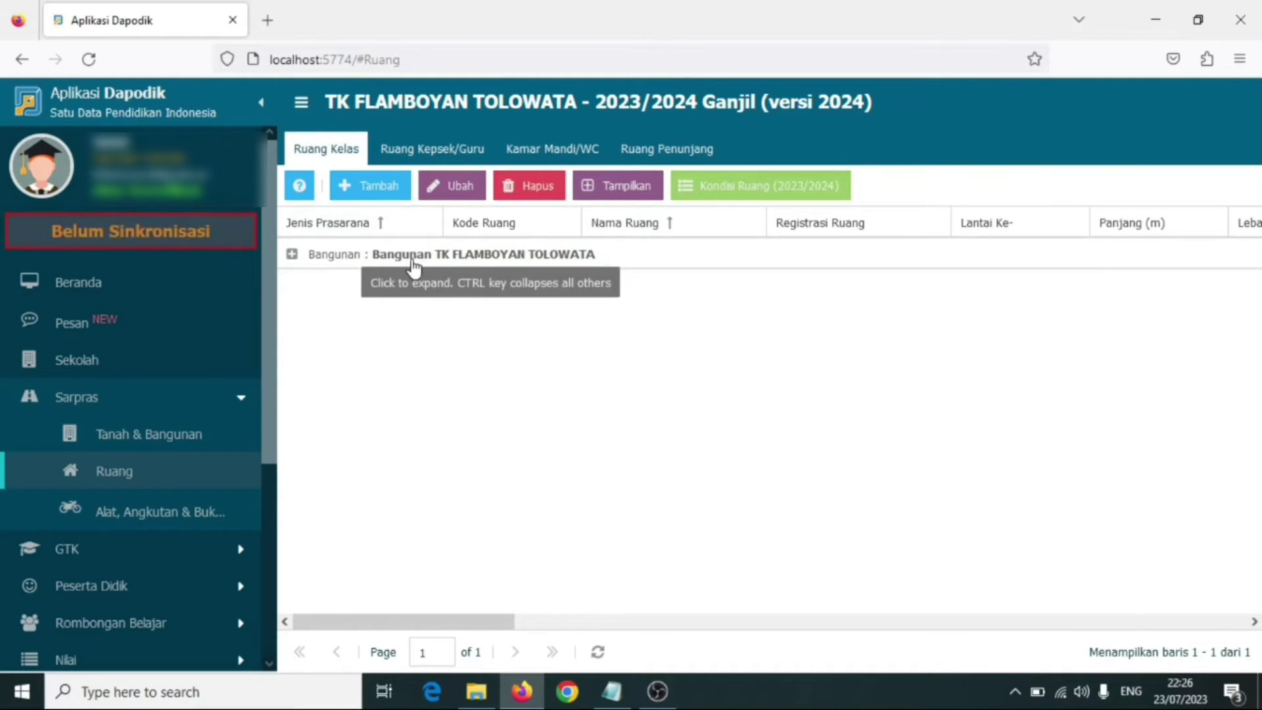
click(367, 185)
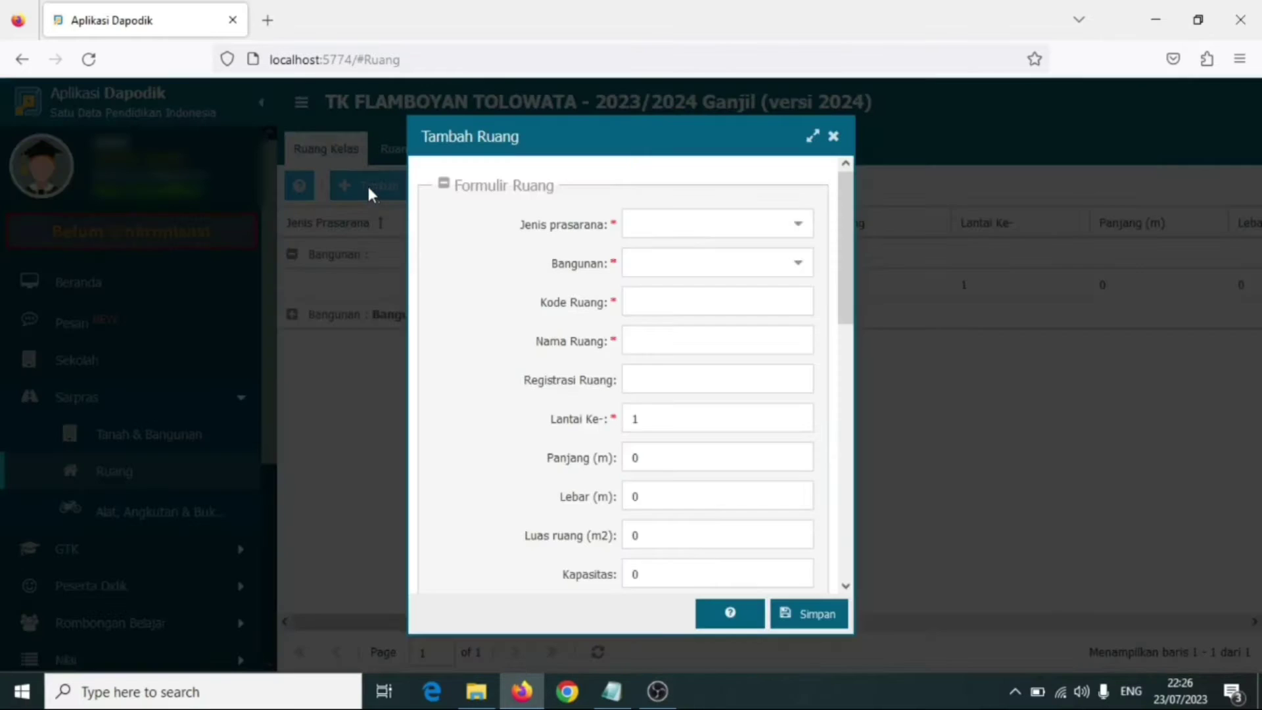
click(798, 224)
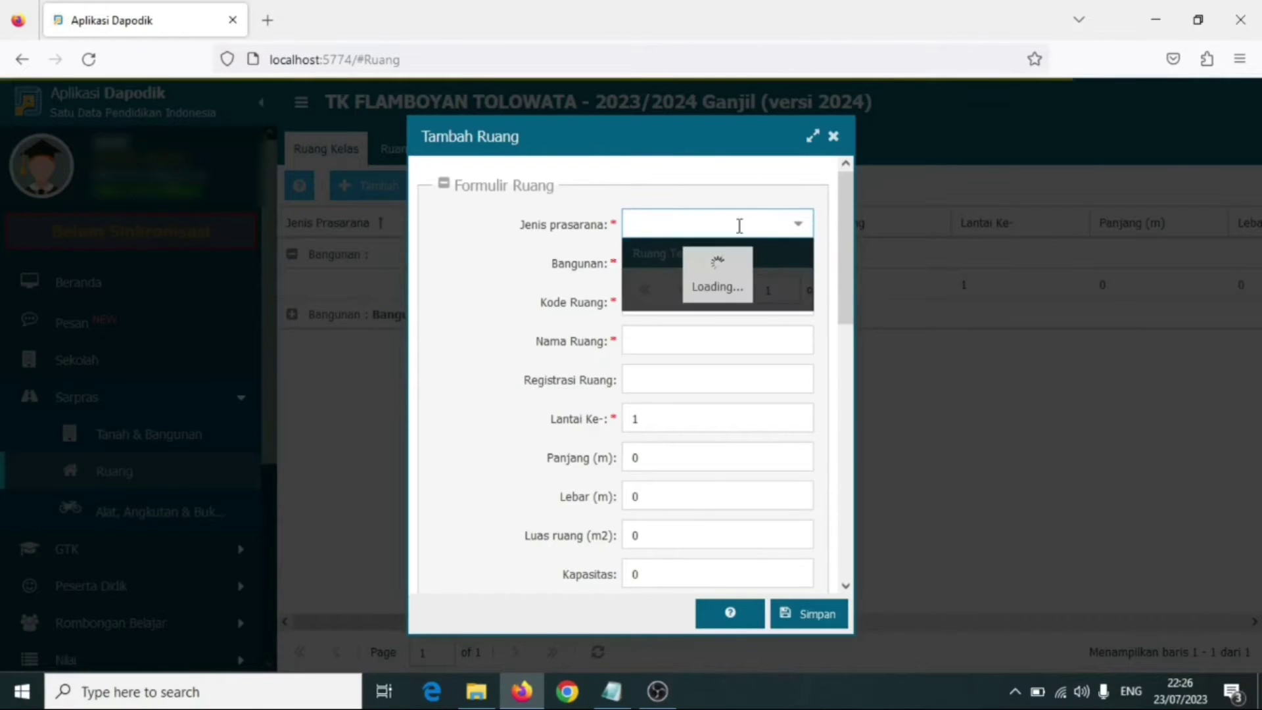
click(665, 255)
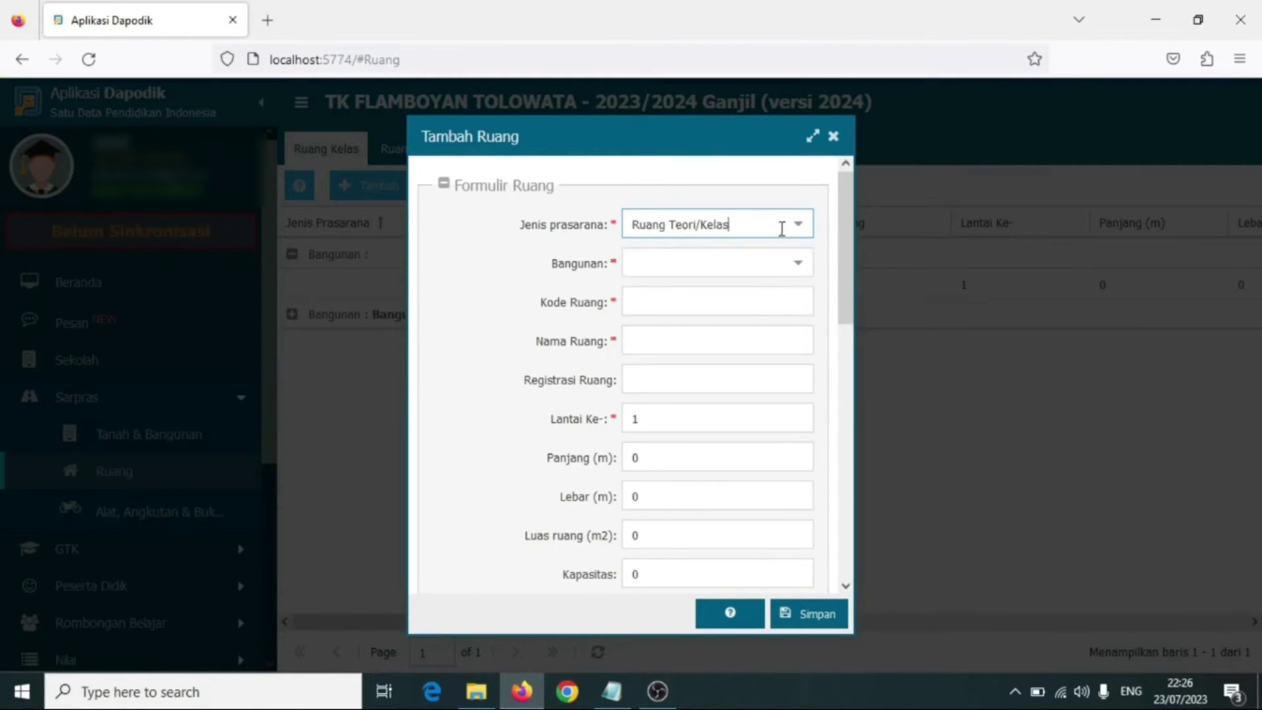
click(801, 266)
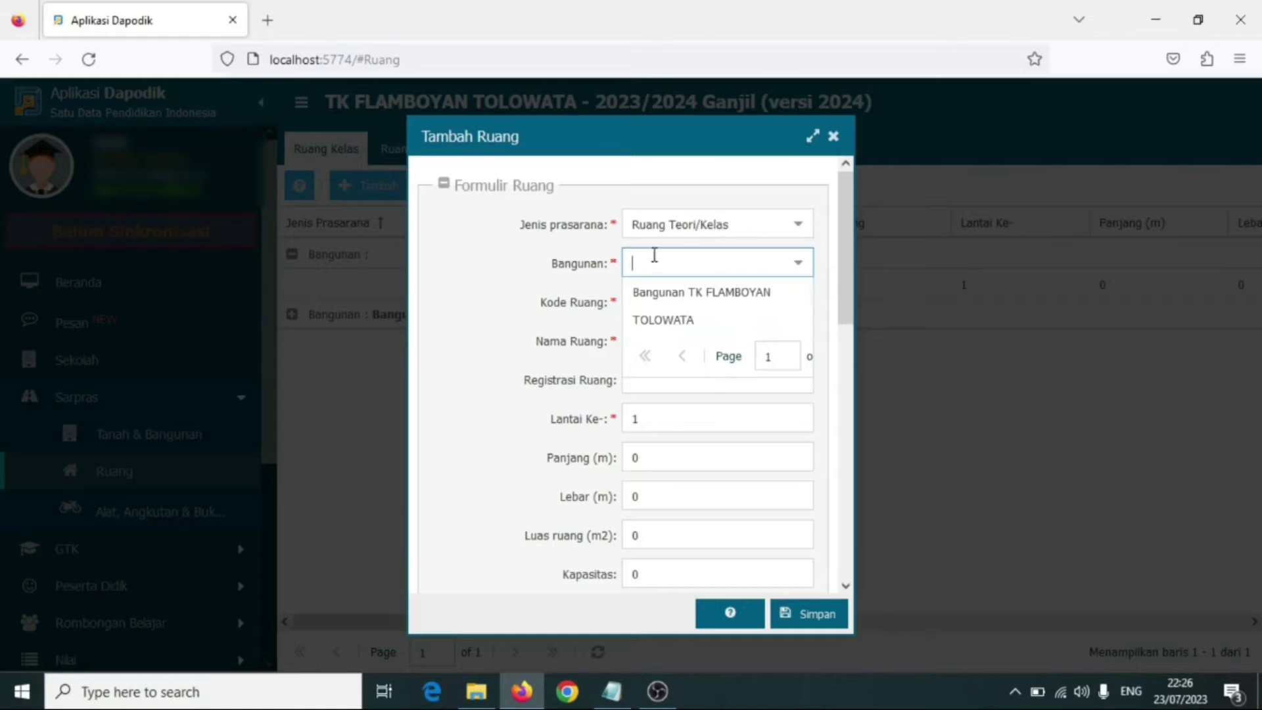
click(698, 320)
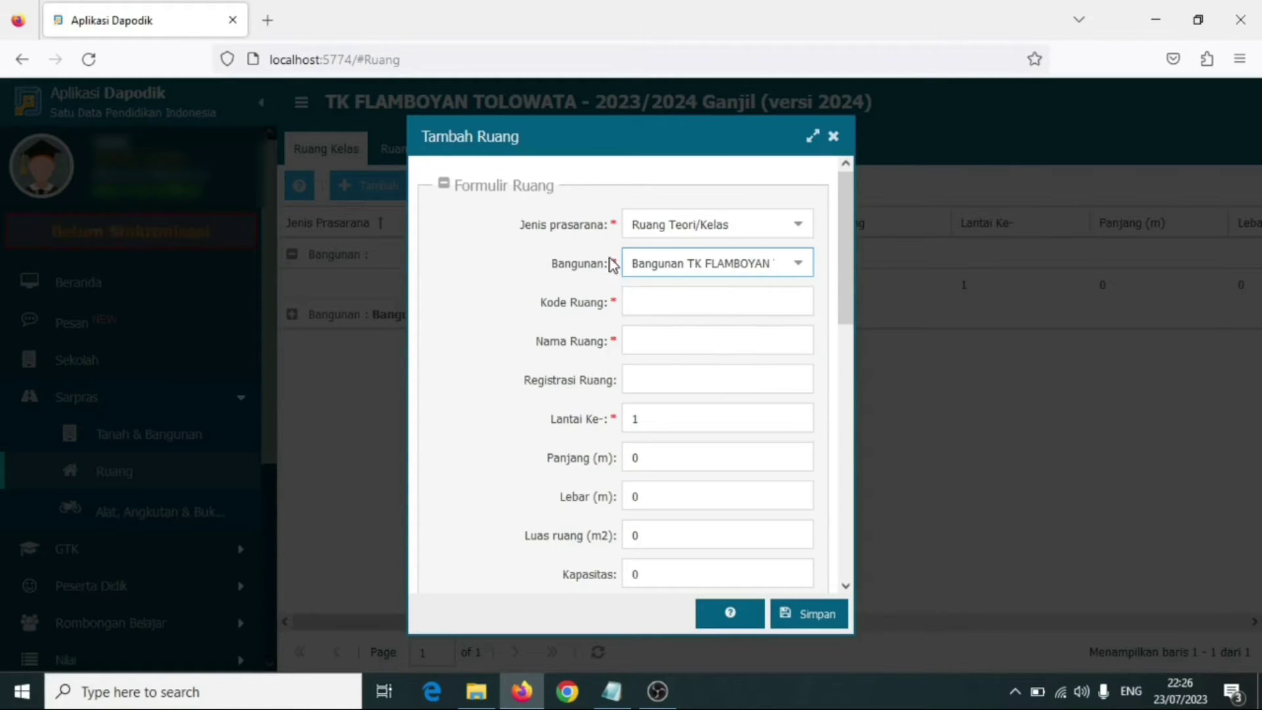
Step: Give the new classroom the code R1, the name Kelas A and the registration R01
click(665, 300)
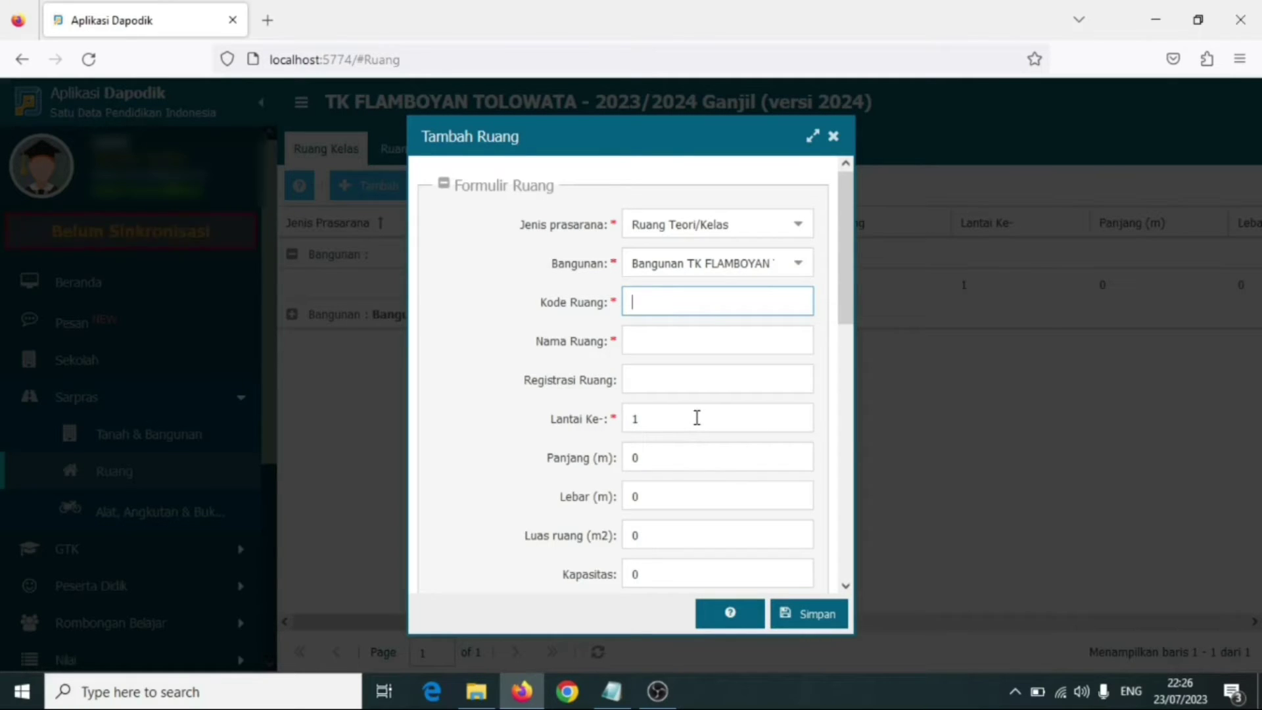
text(R1)
click(675, 338)
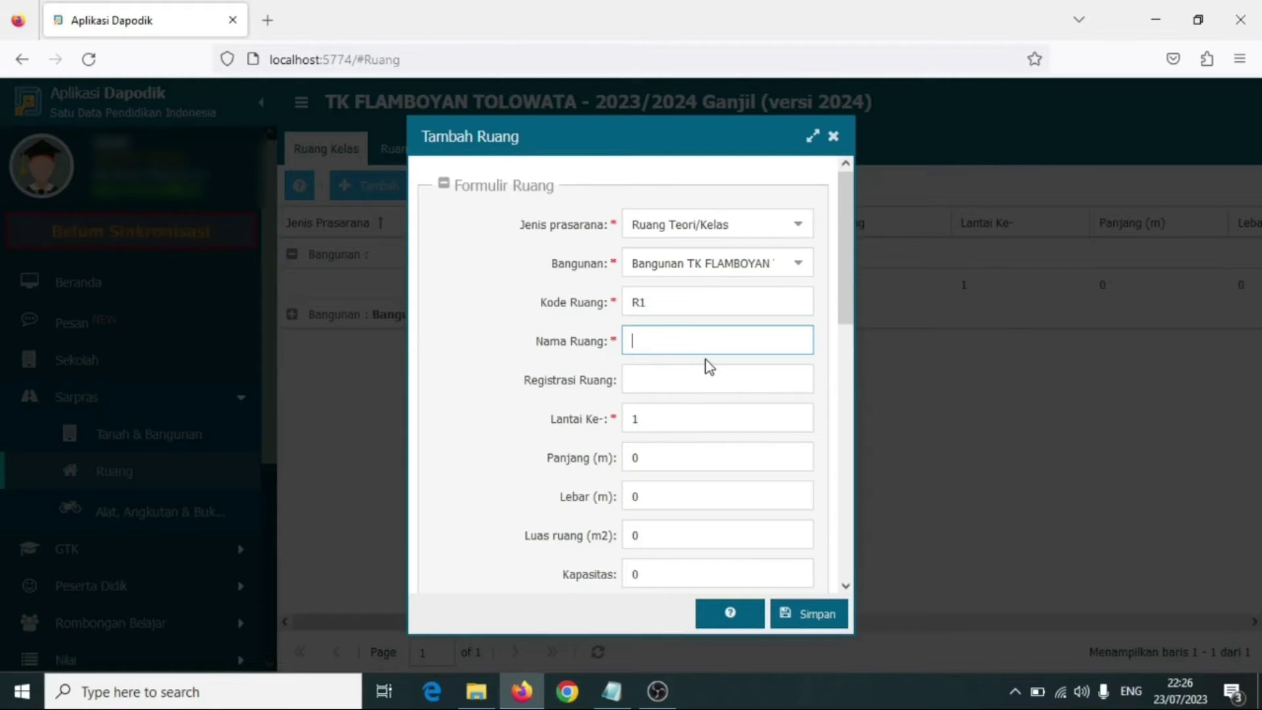
text(Kelas A)
click(705, 380)
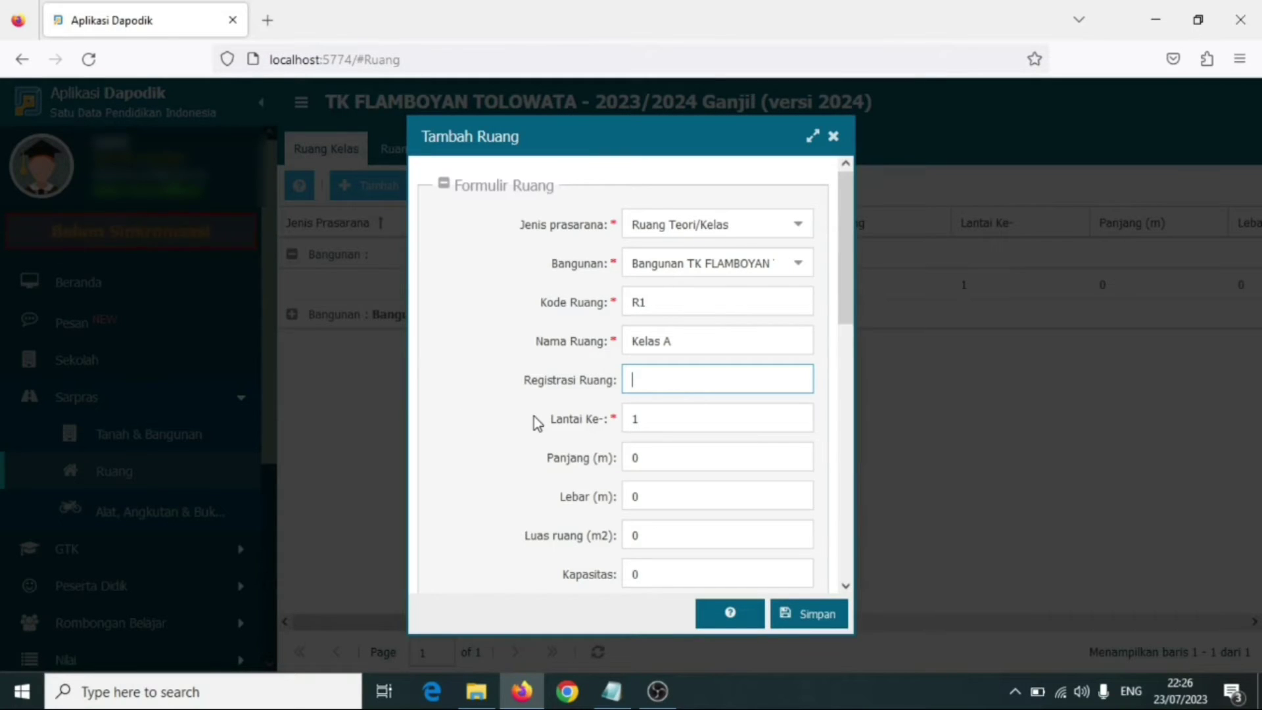
text(R01)
Step: Set the classroom's length to 8 m, width to 7 m, area to 56 m2 and capacity to 20, and close the form without saving
click(672, 455)
drag(671, 463, 475, 414)
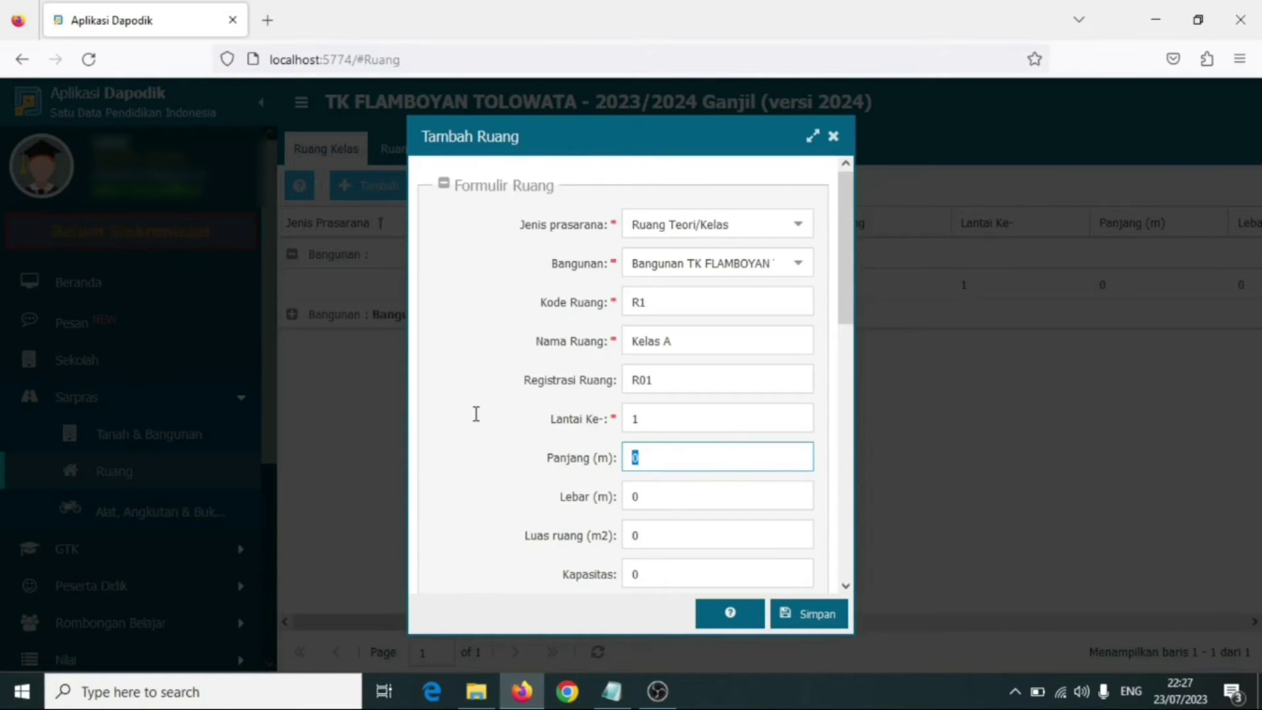
text(8)
click(640, 497)
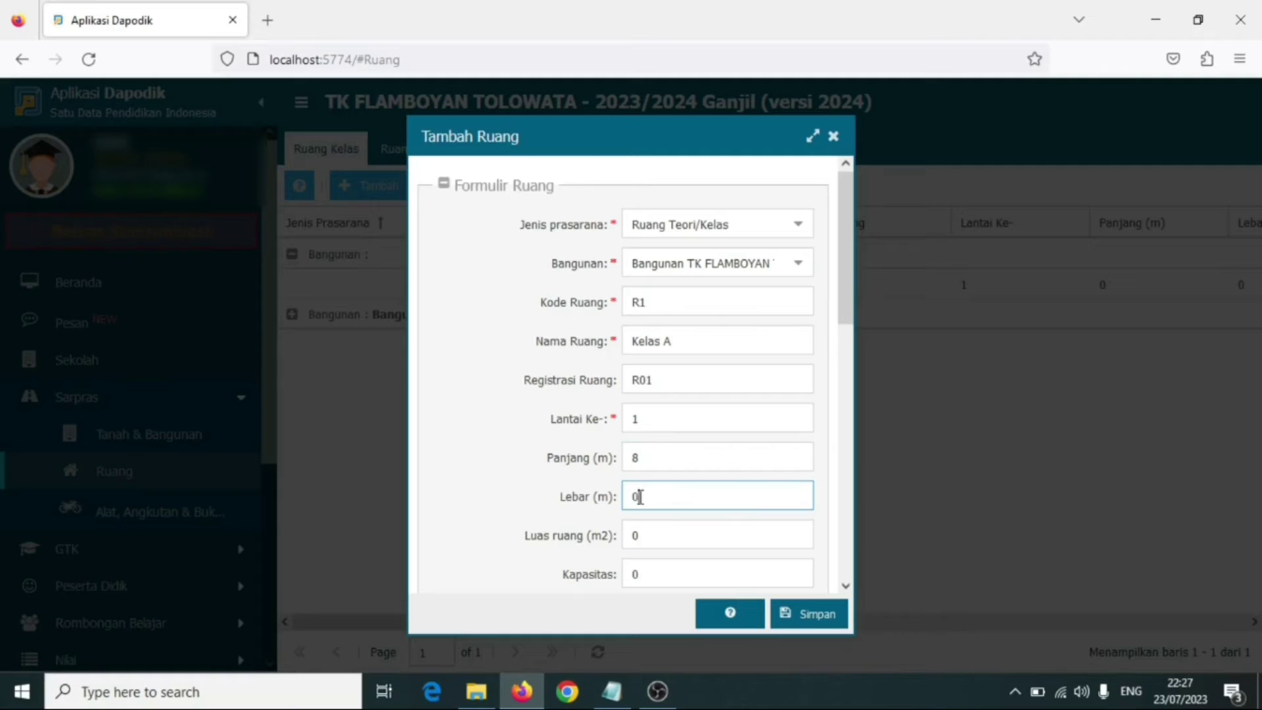
text(7)
drag(653, 535, 605, 536)
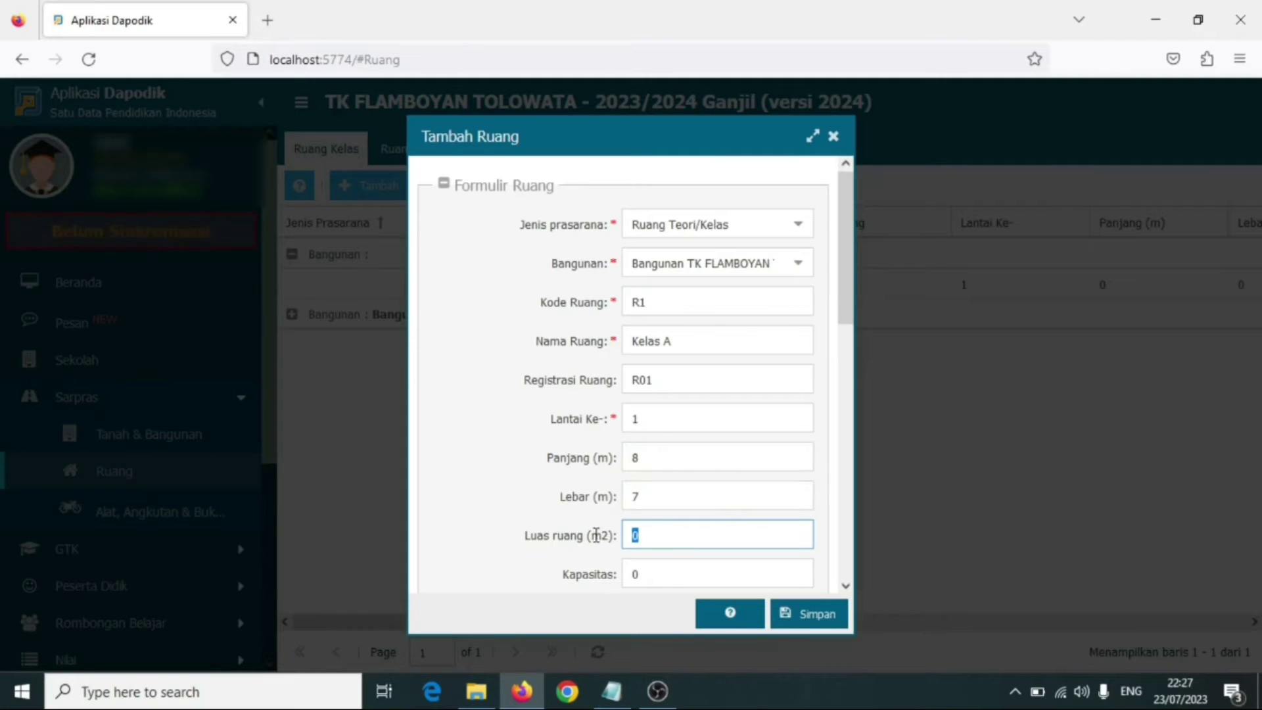
text(56)
drag(663, 576, 562, 581)
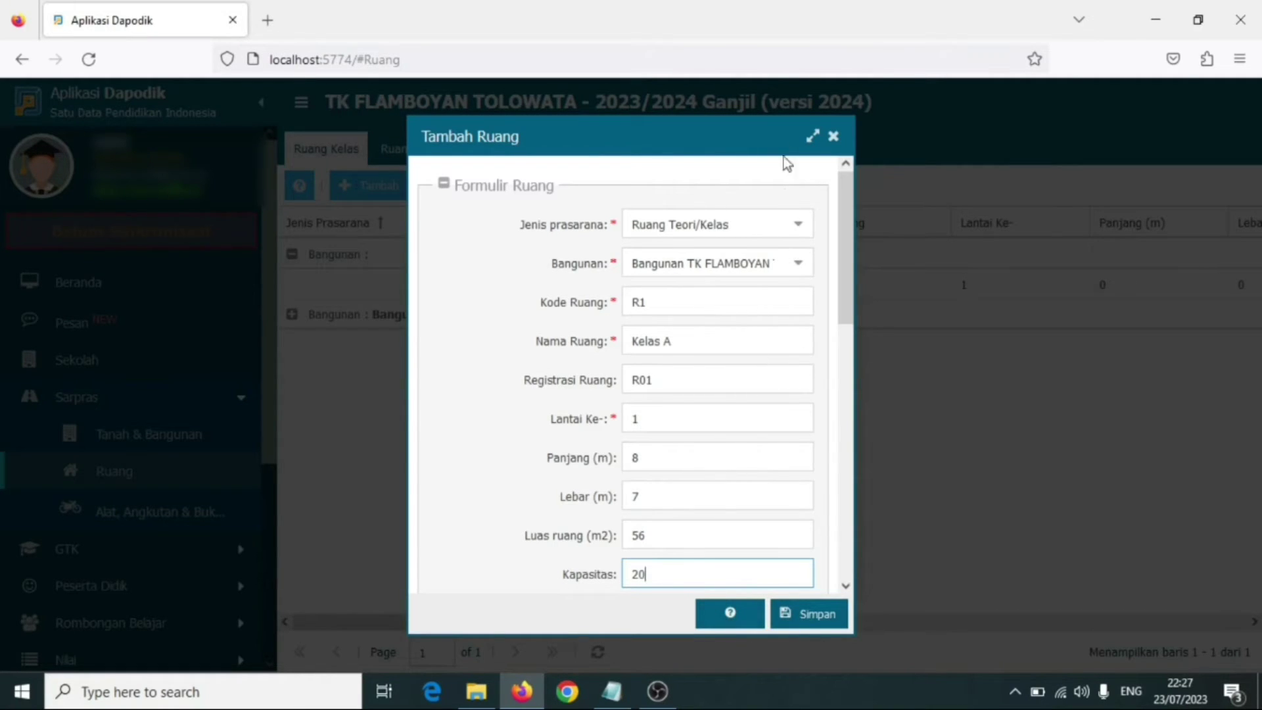
click(833, 136)
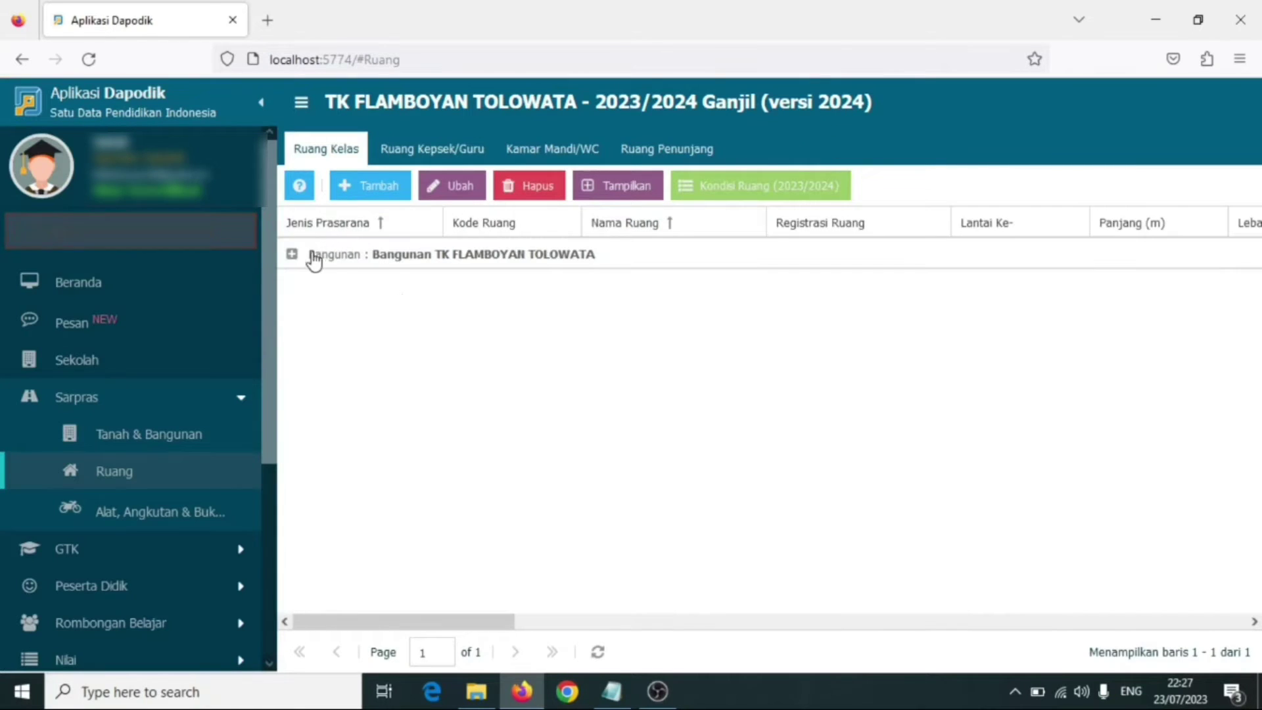
Step: Expand the school building's group in the Ruang Kelas list and examine the type and name of its existing classroom
click(314, 258)
click(386, 289)
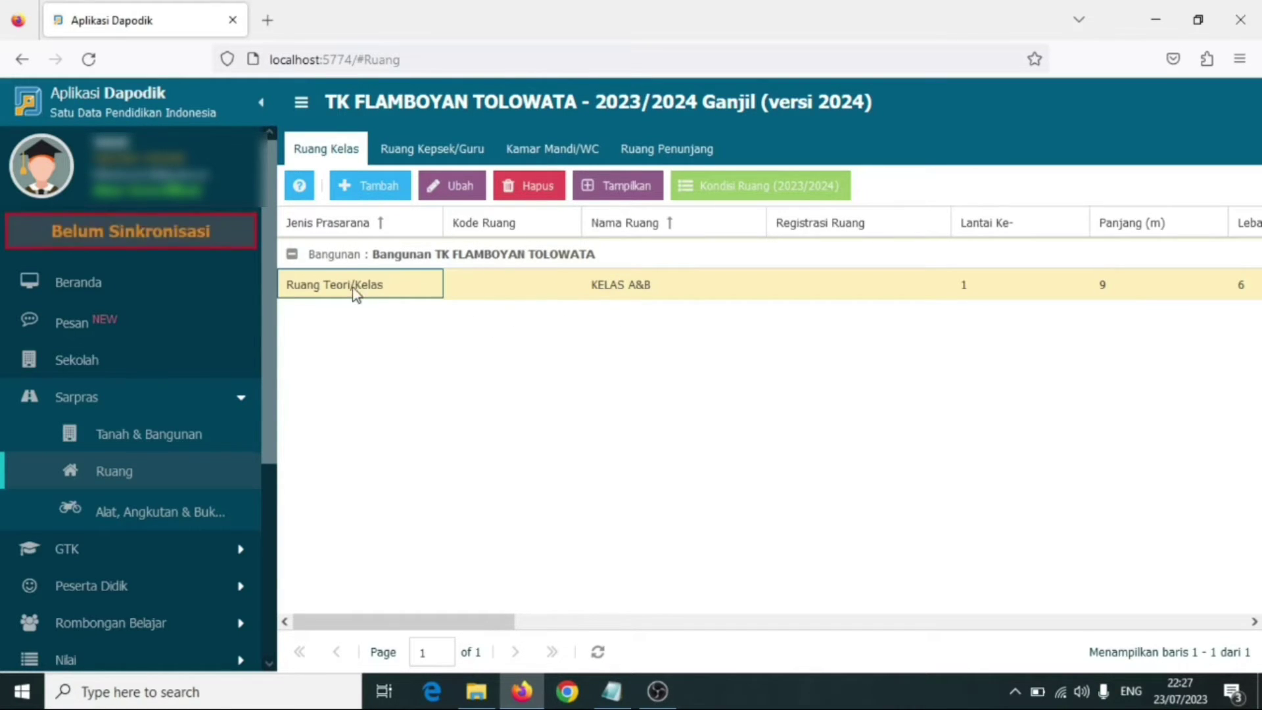
click(632, 283)
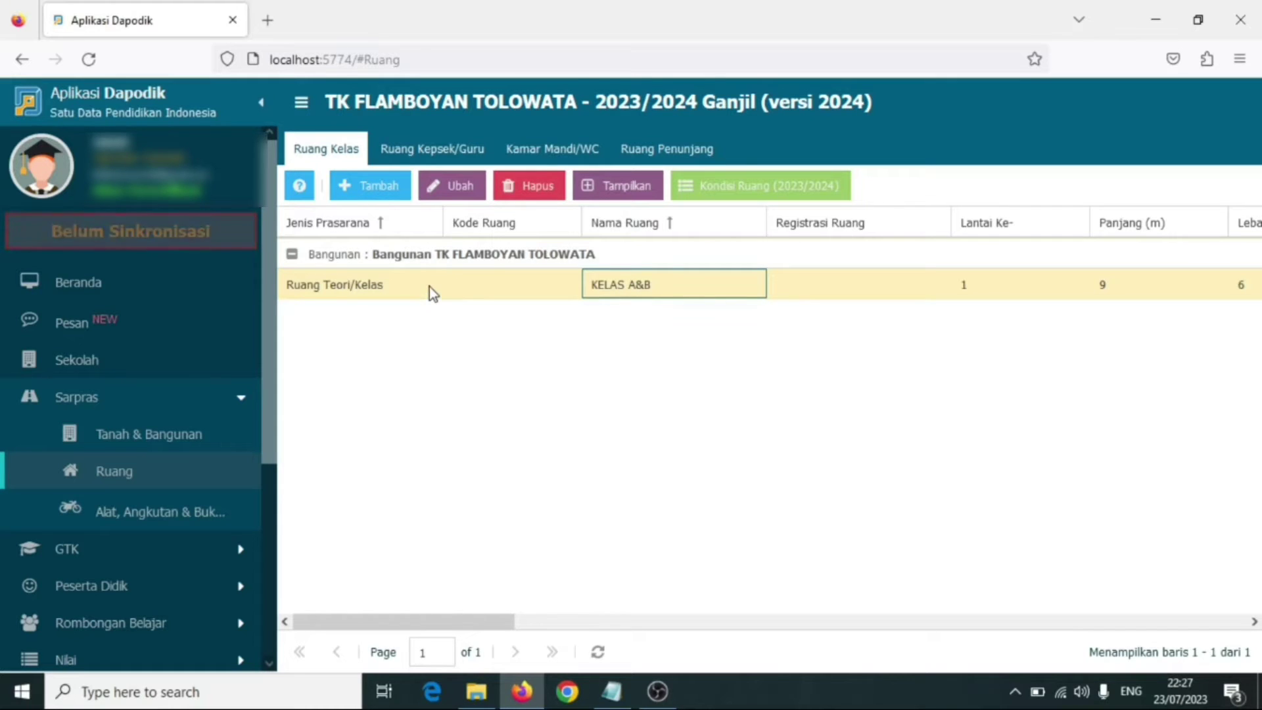
click(429, 287)
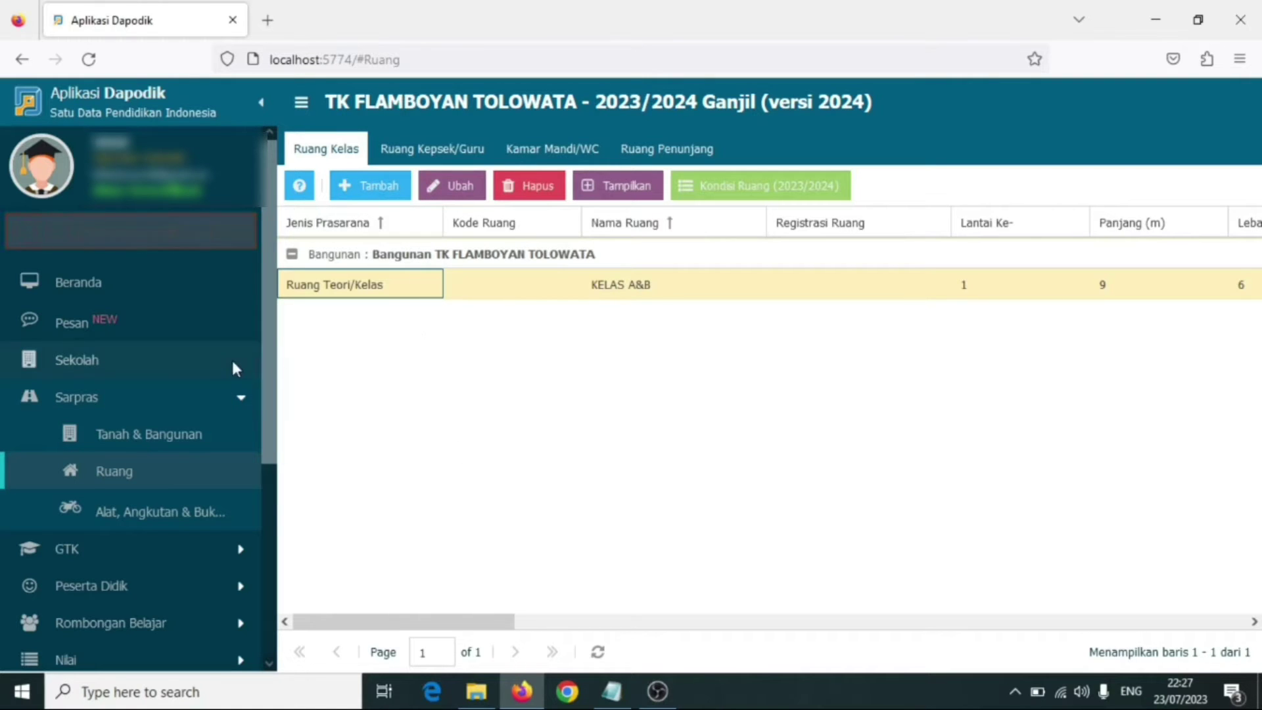
Step: Start a new Ruang Kepsek/Guru entry with Jenis prasarana Ruang Guru in the building Bangunan TK FLAMBOYAN TOLOWATA
click(429, 149)
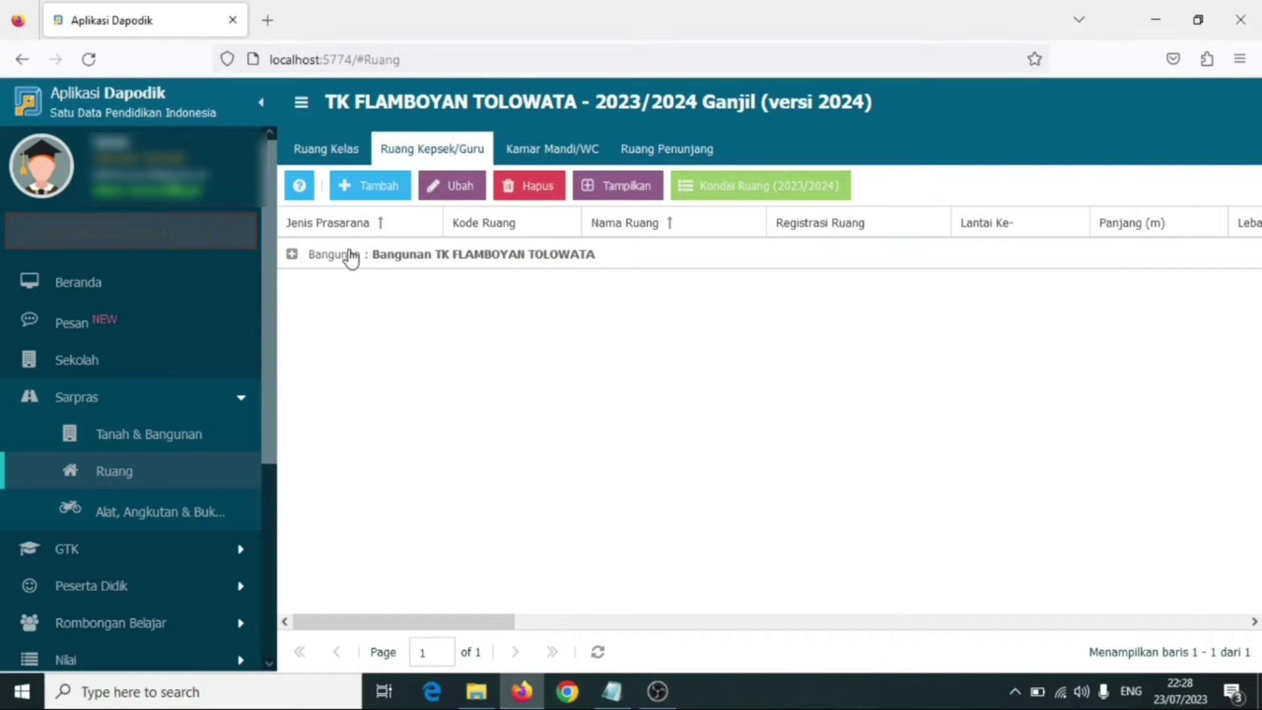
click(363, 196)
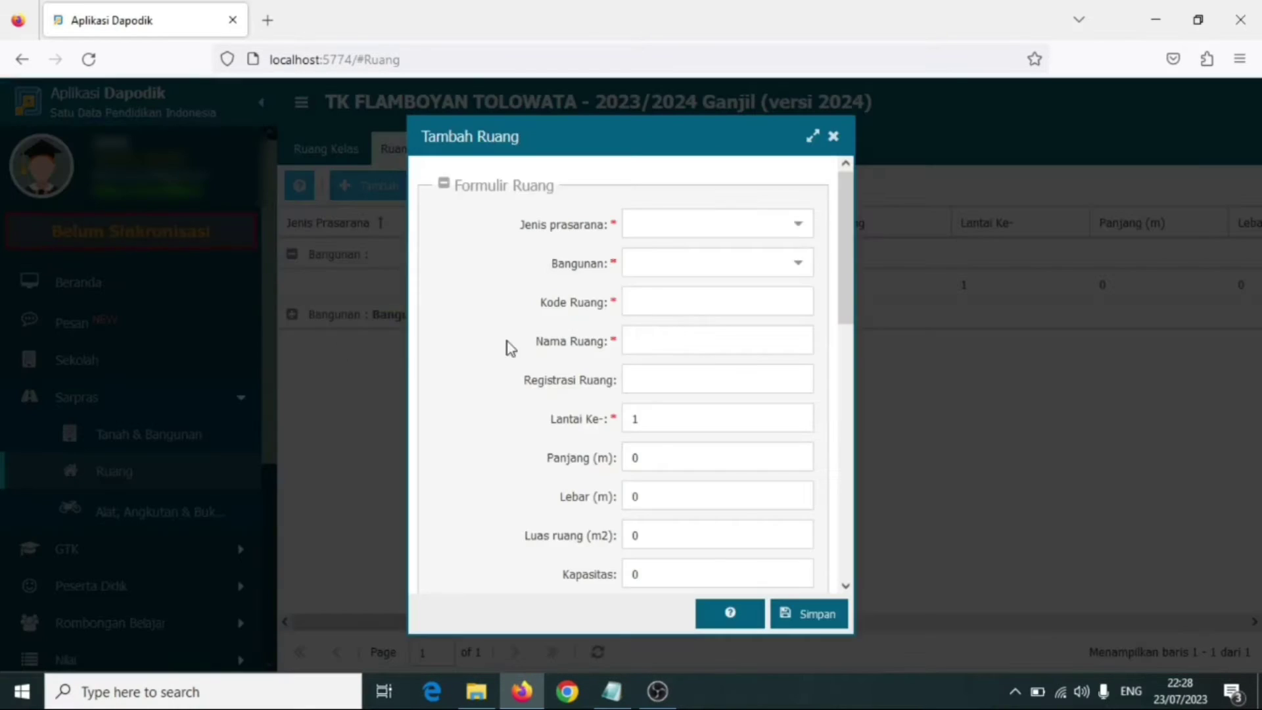
click(798, 225)
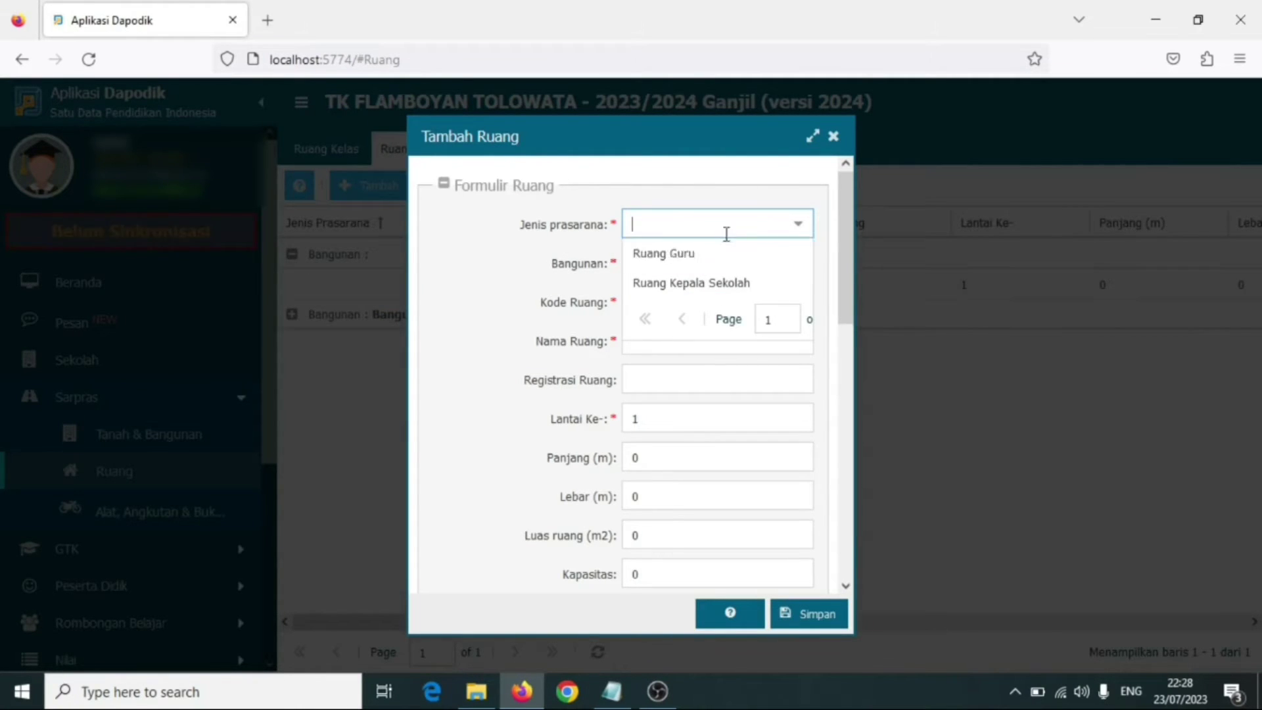
click(659, 255)
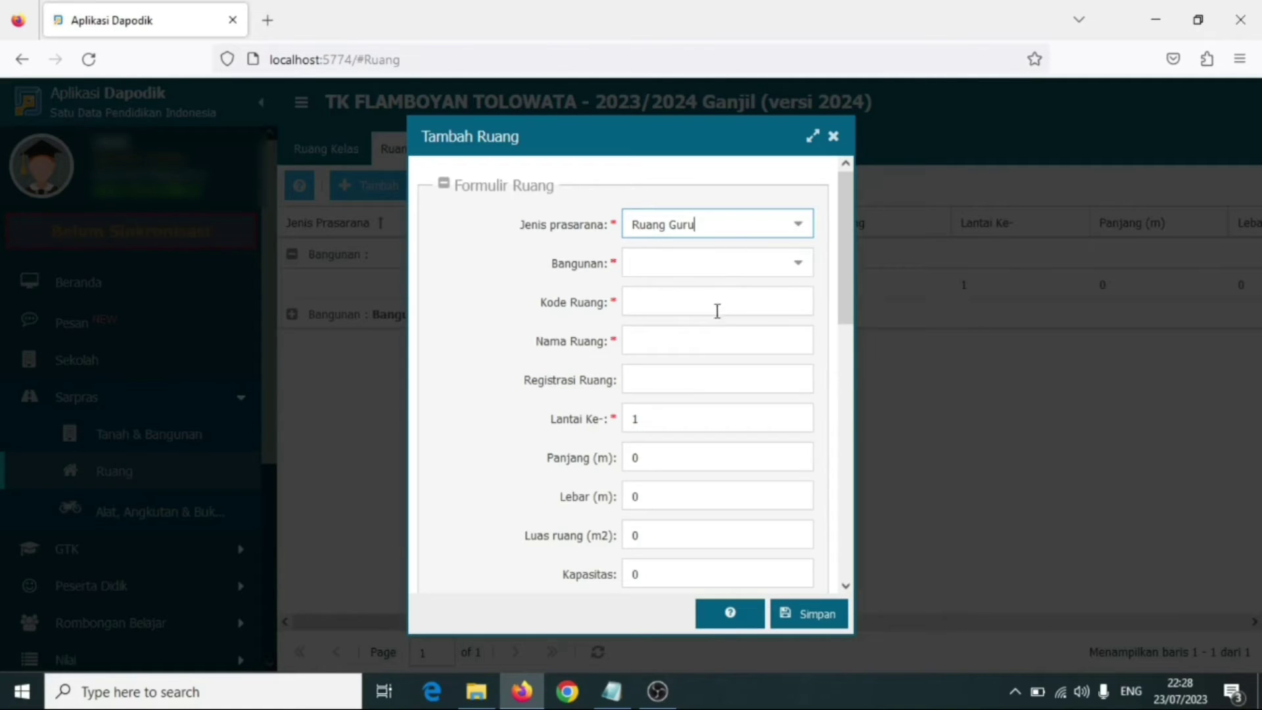
click(793, 263)
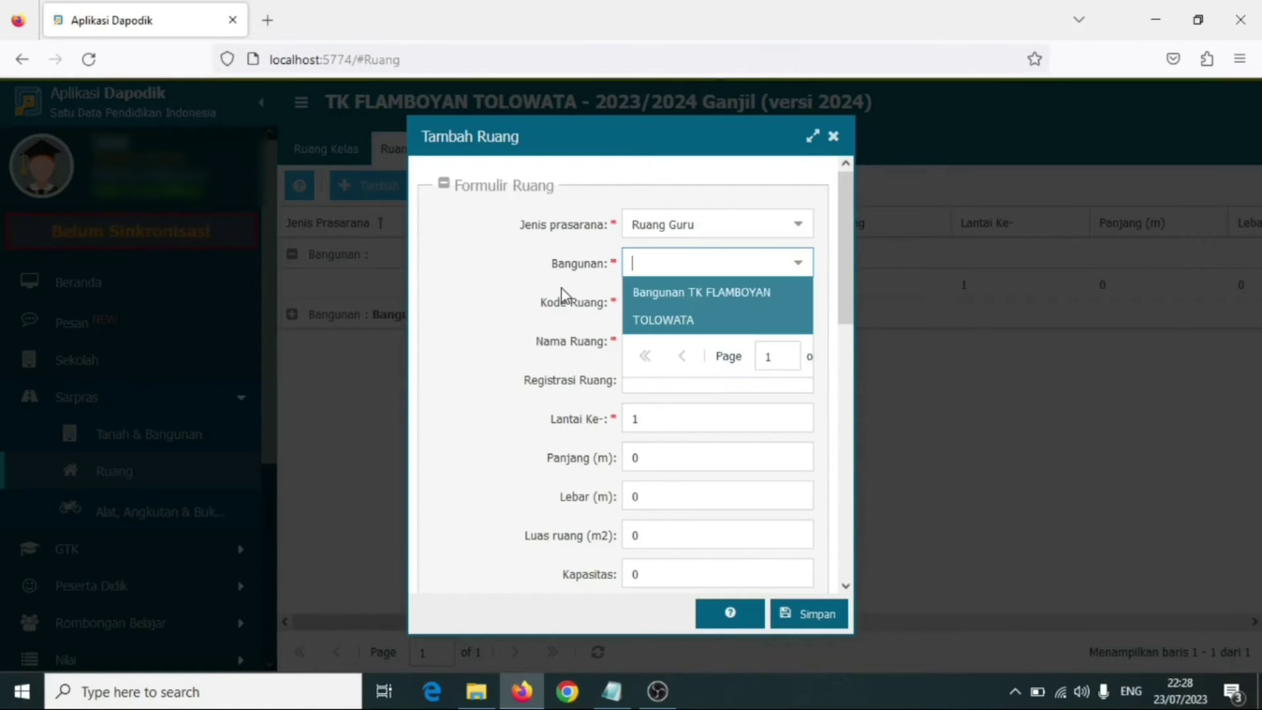
click(721, 313)
Step: Give the new teachers' room the code R2, the name Ruang Guru and the registration R02
click(685, 299)
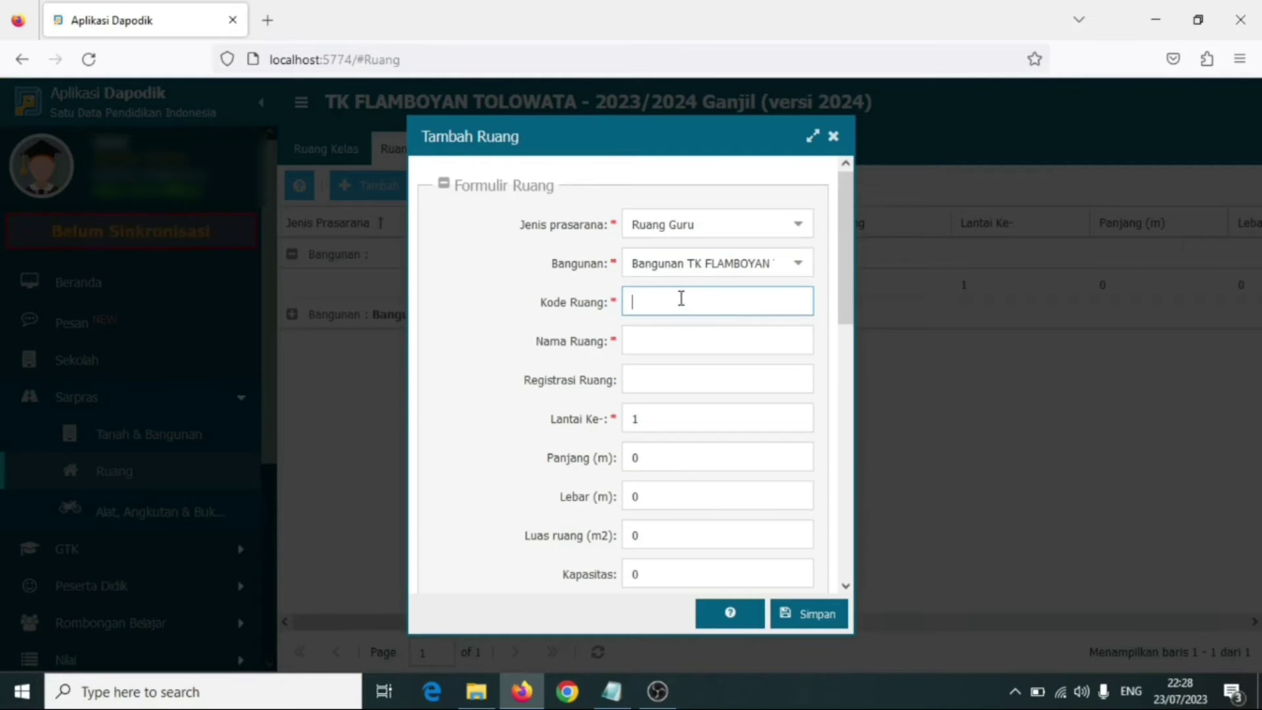
click(670, 345)
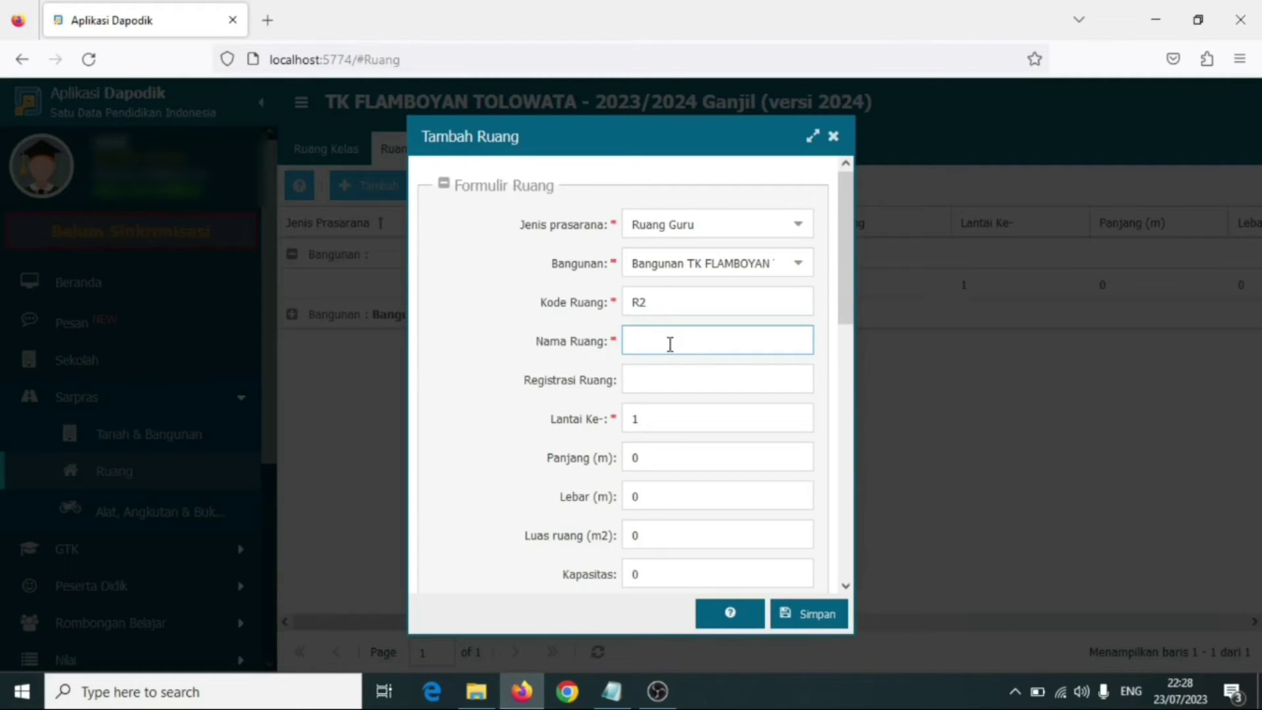
text(Rua)
key(BackSpace)
click(662, 381)
key(Tab)
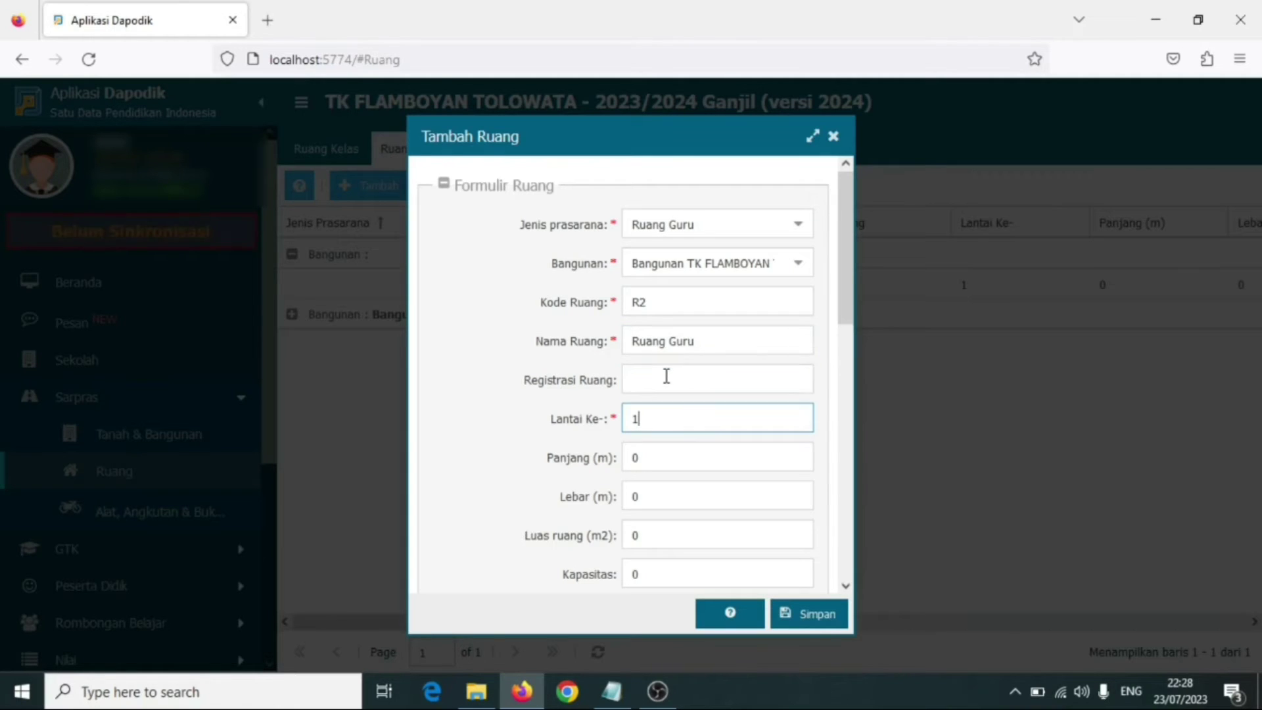
click(669, 383)
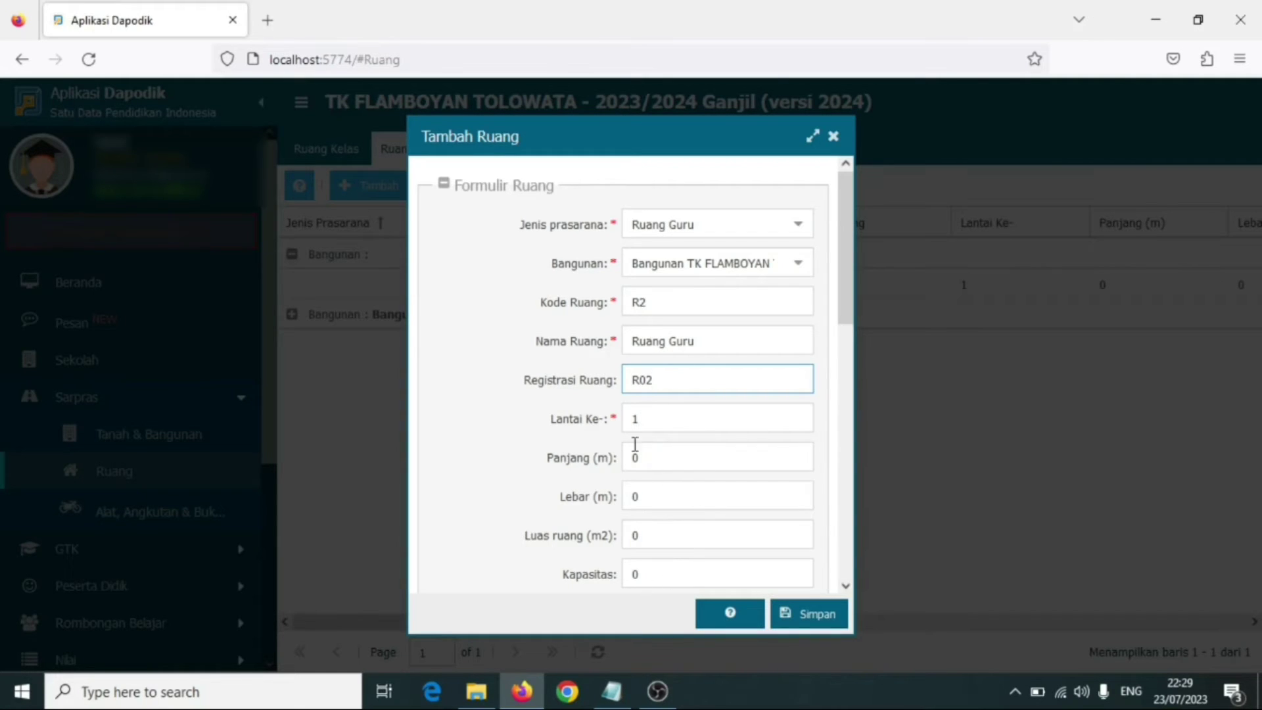
Step: Look through the teachers' room's floor, dimension, installation and finishing fields, and close the form without saving
scroll(640, 556, down, 5)
scroll(641, 556, down, 2)
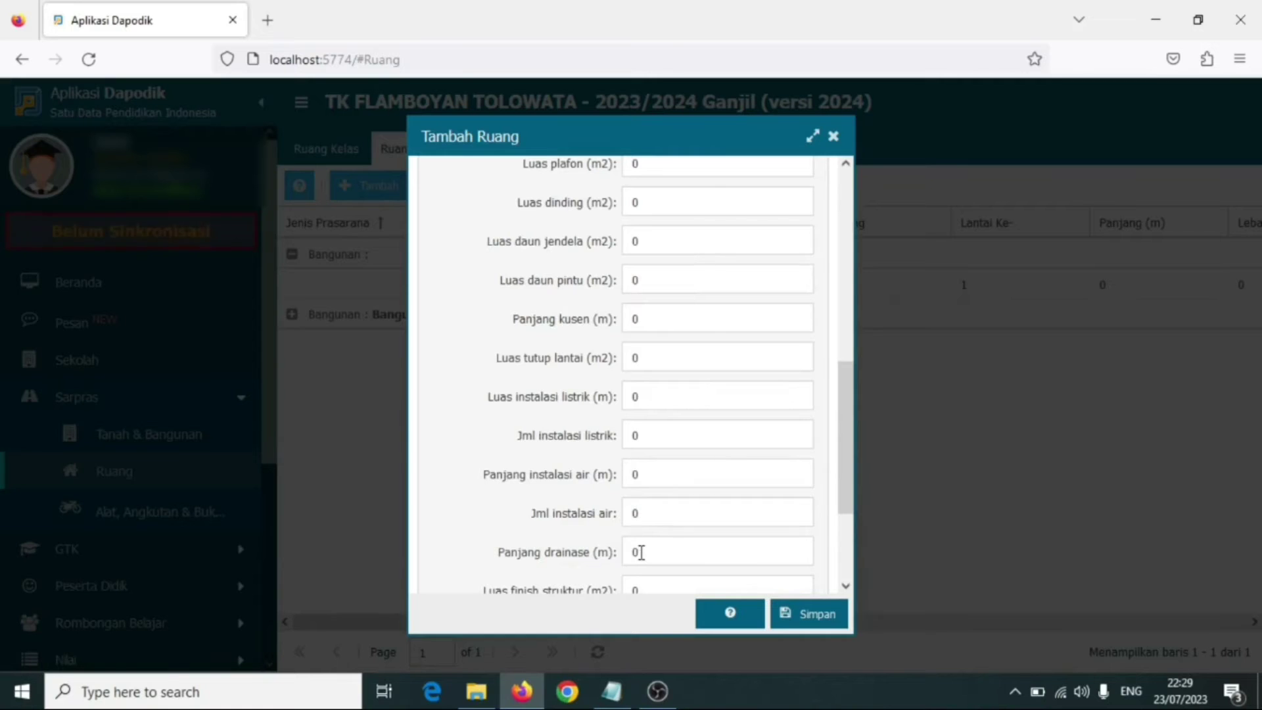
scroll(698, 366, up, 1)
scroll(698, 366, down, 4)
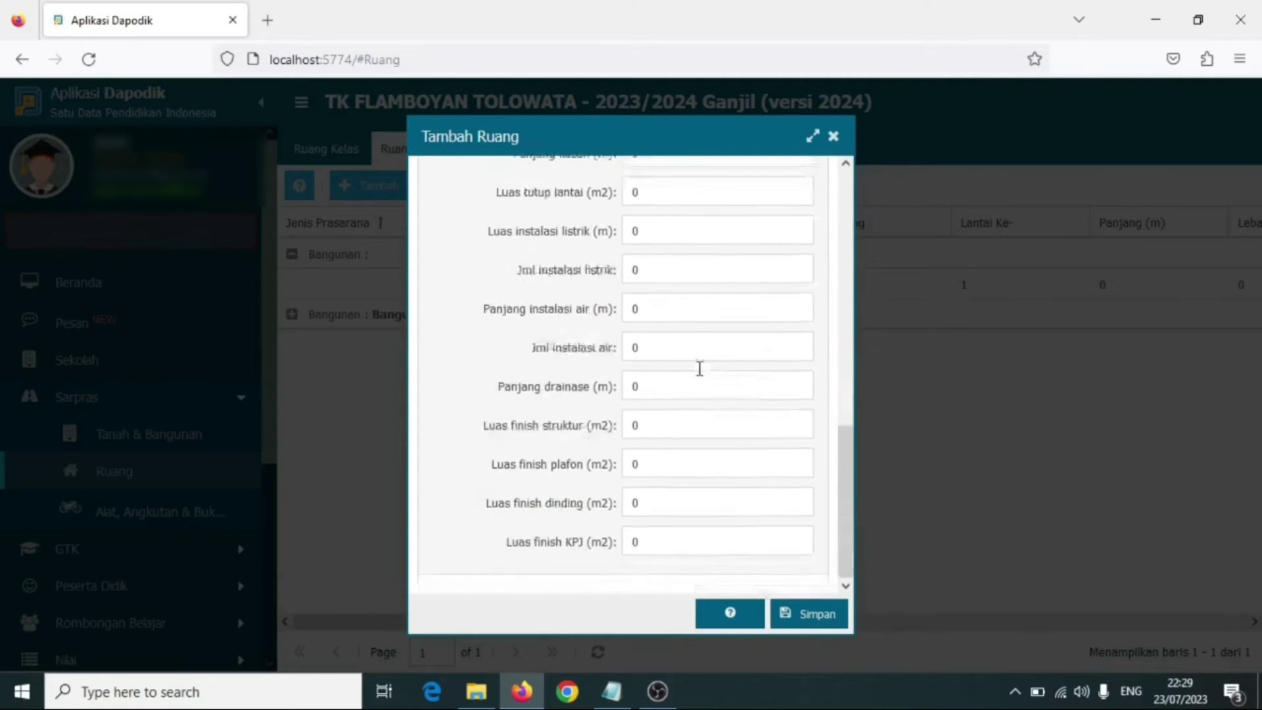
scroll(695, 384, up, 1)
scroll(659, 436, down, 1)
scroll(661, 460, up, 6)
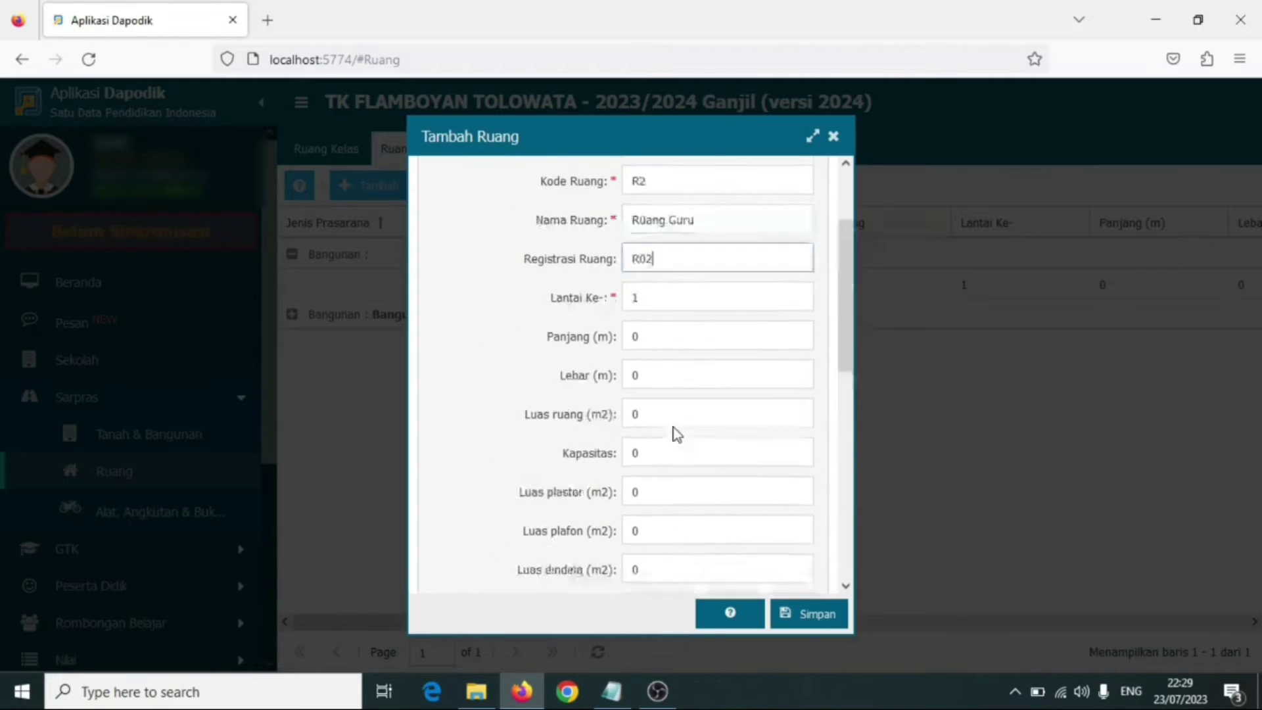
scroll(696, 332, up, 2)
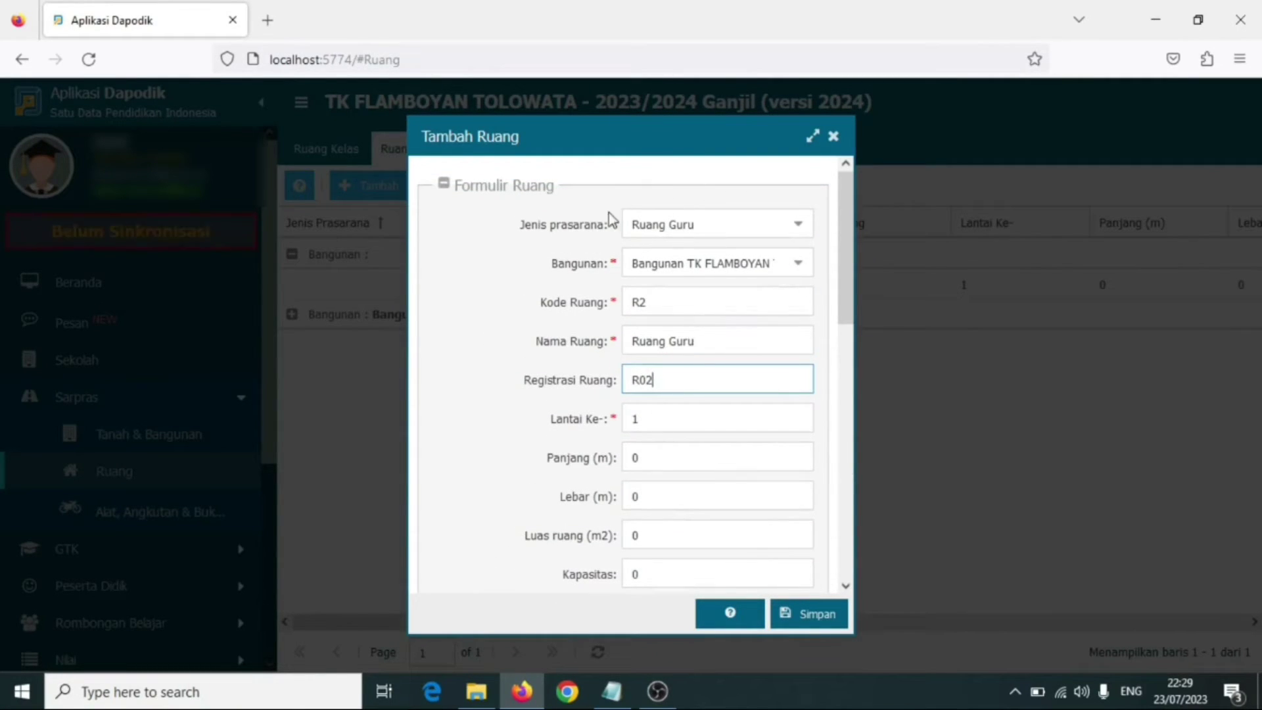
click(681, 415)
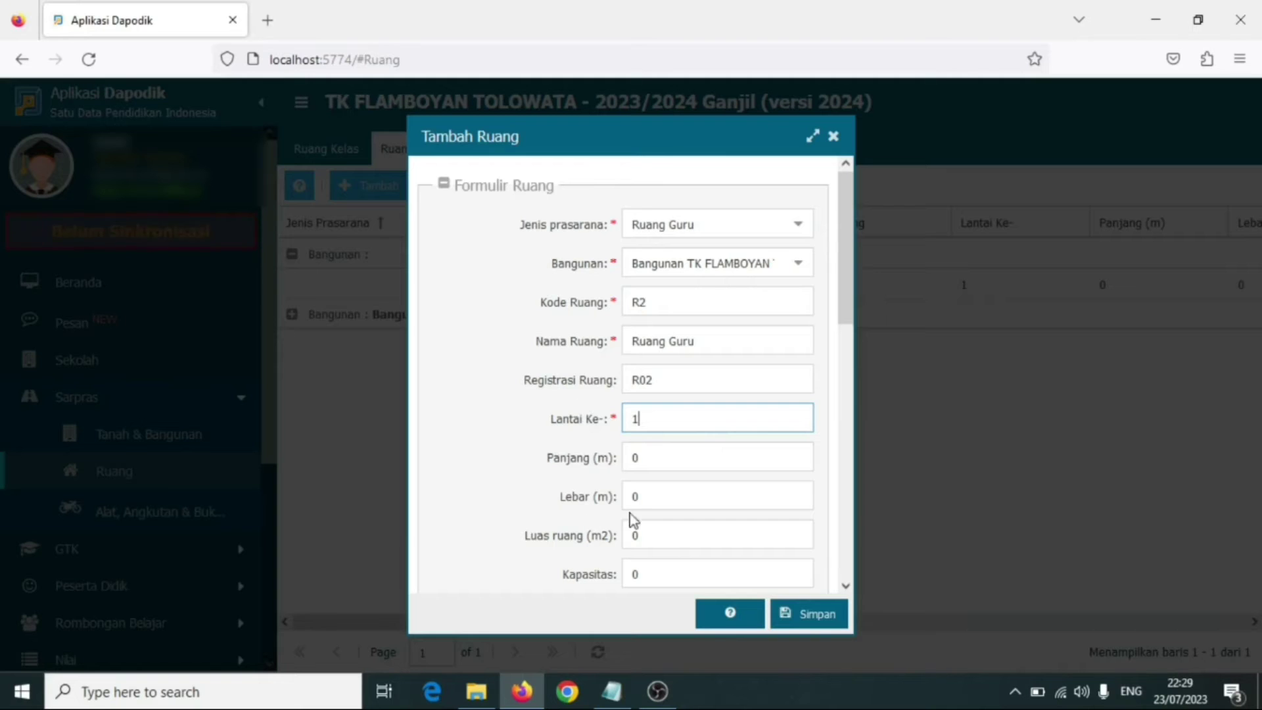
click(683, 456)
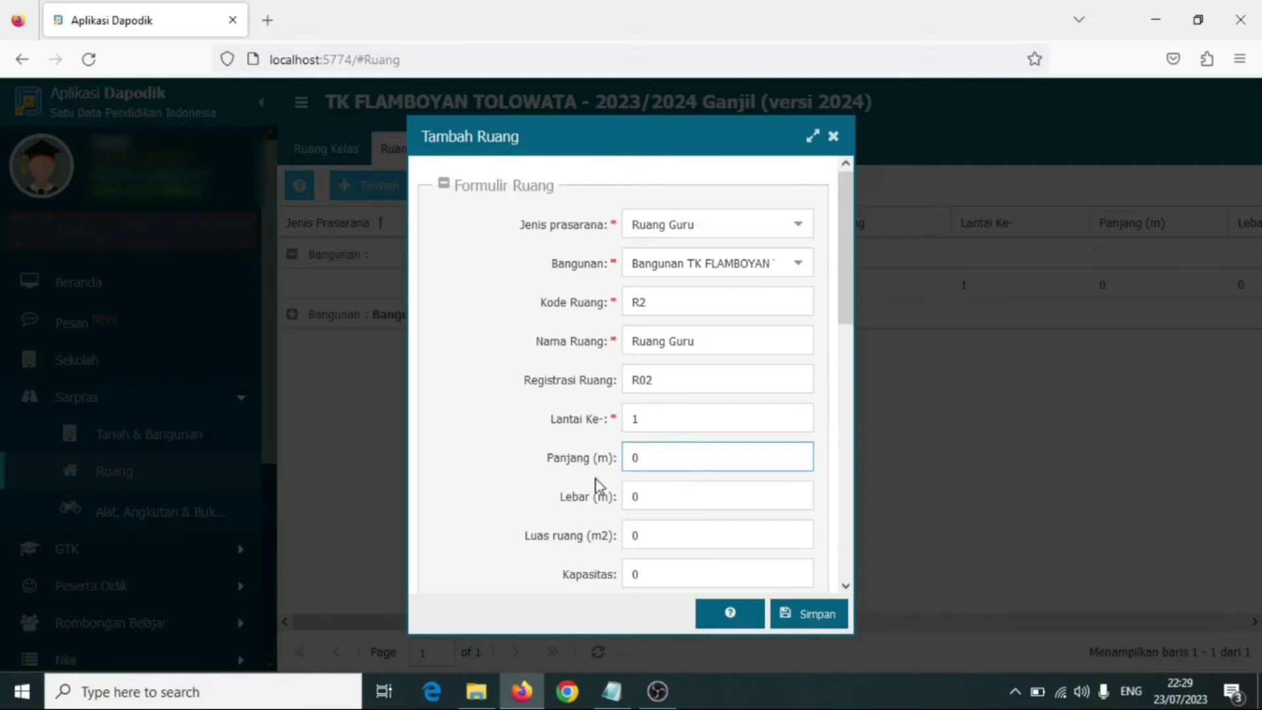
click(833, 138)
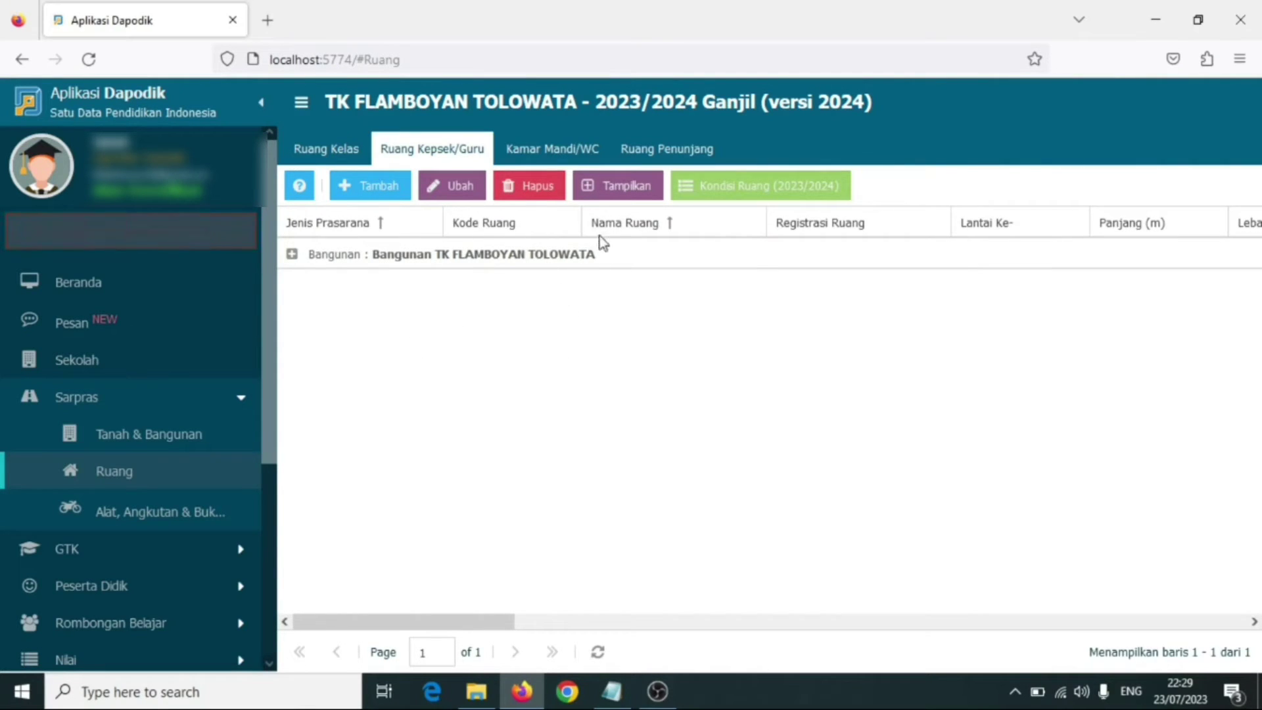
Step: Start a new Kamar Mandi/WC entry with Jenis prasarana Kamar Mandi/WC Bersama in the building Bangunan TK FLAMBOYAN TOLOWATA
click(536, 147)
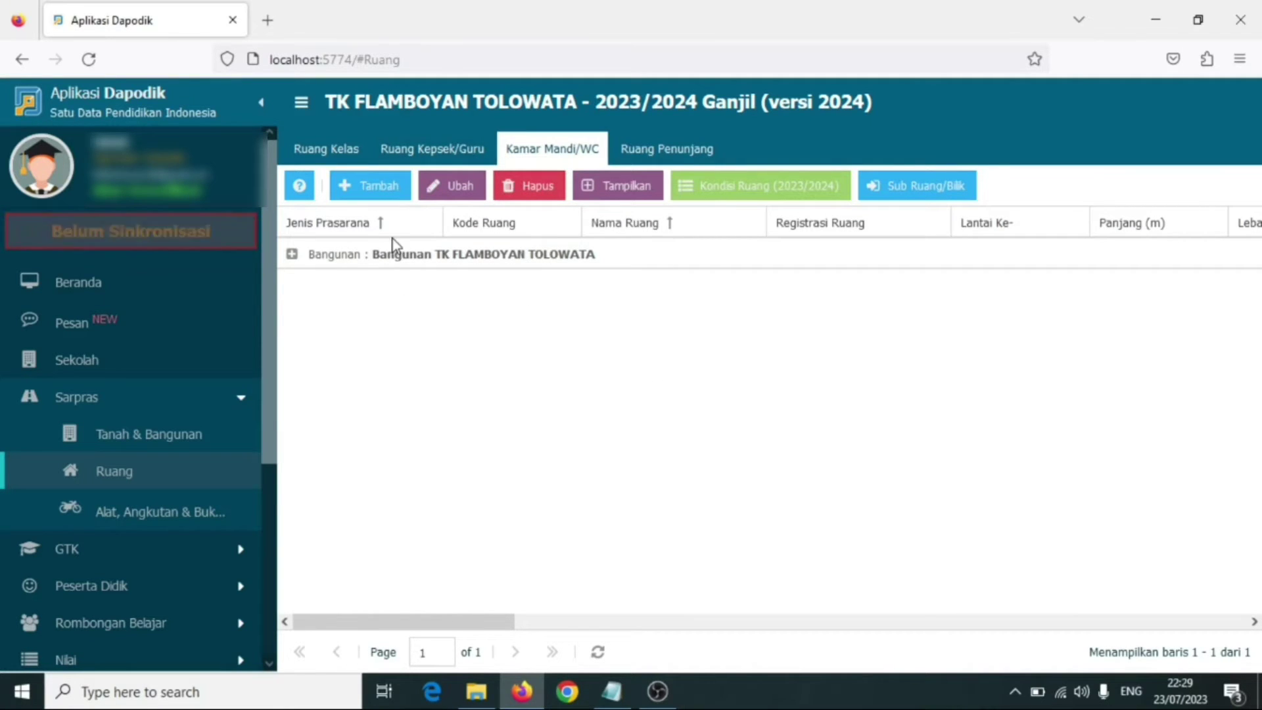
click(358, 199)
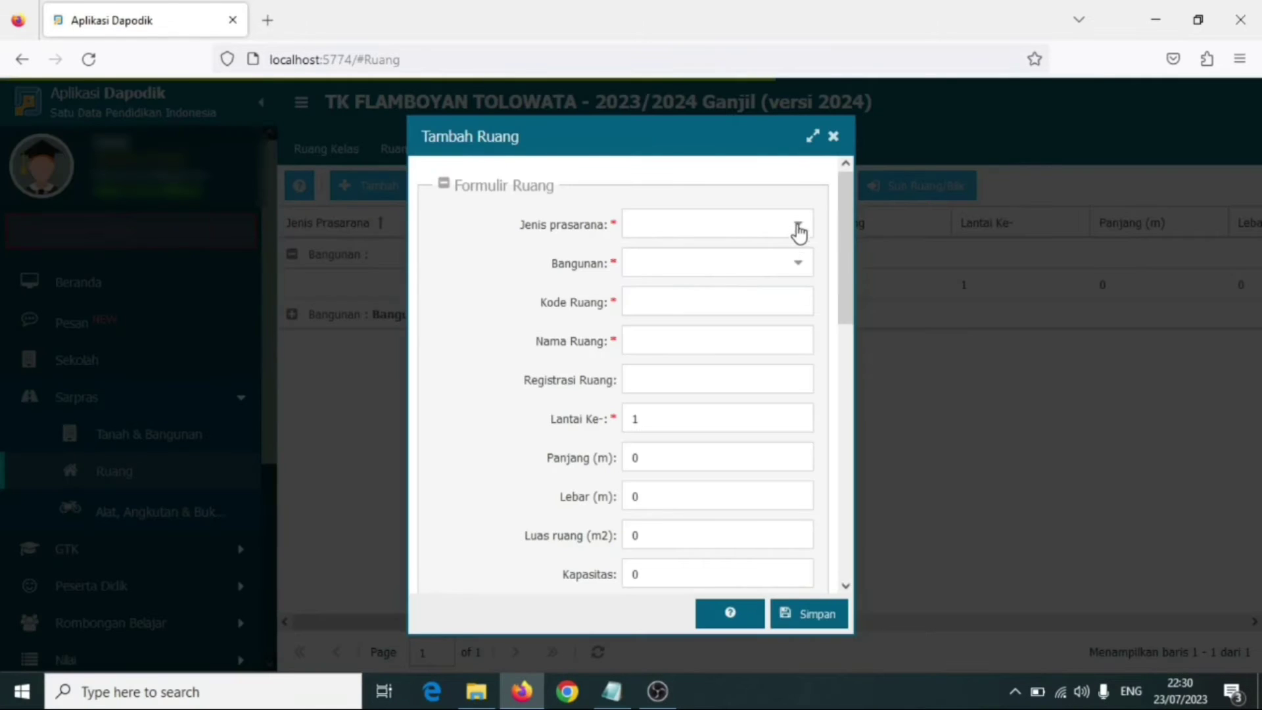
click(797, 228)
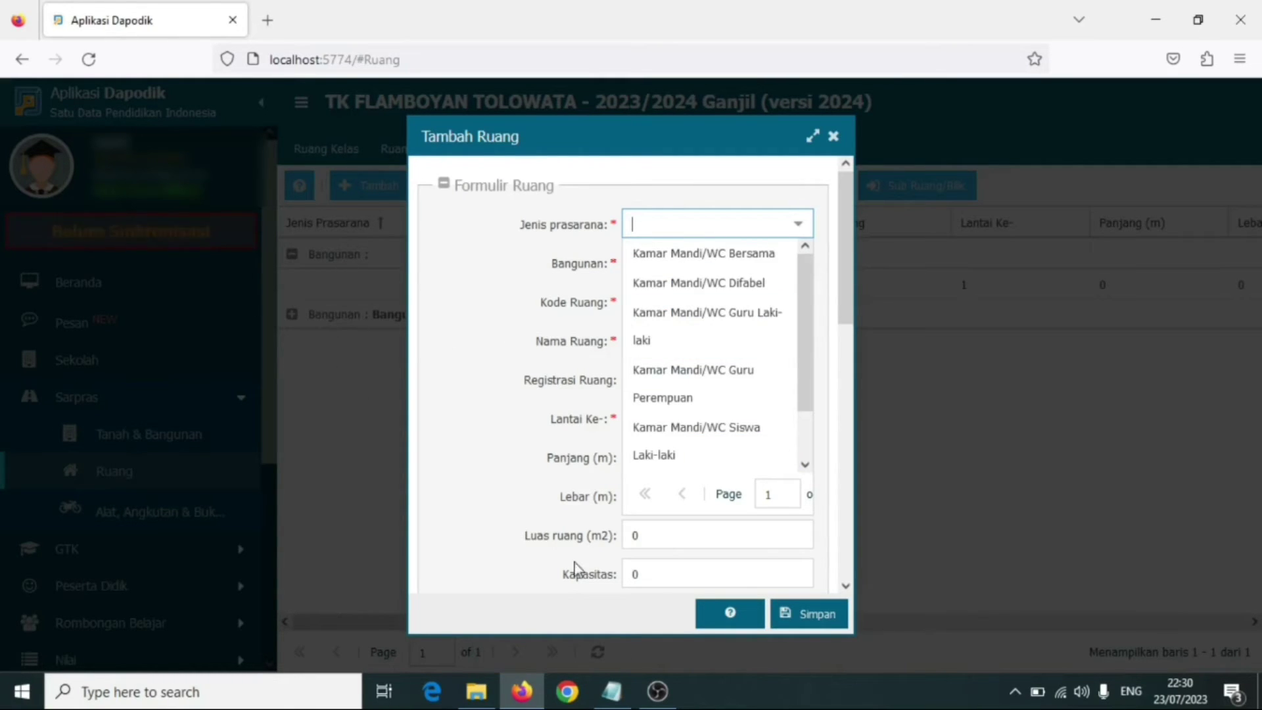
click(713, 256)
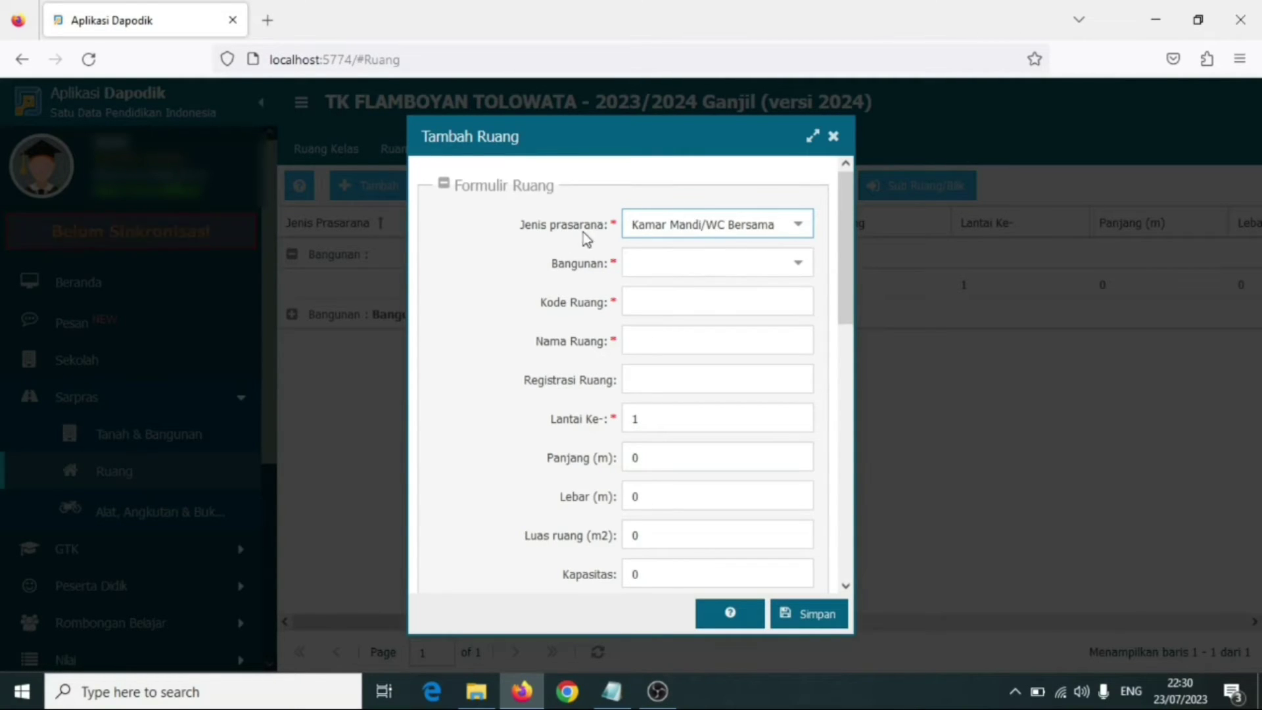
click(797, 263)
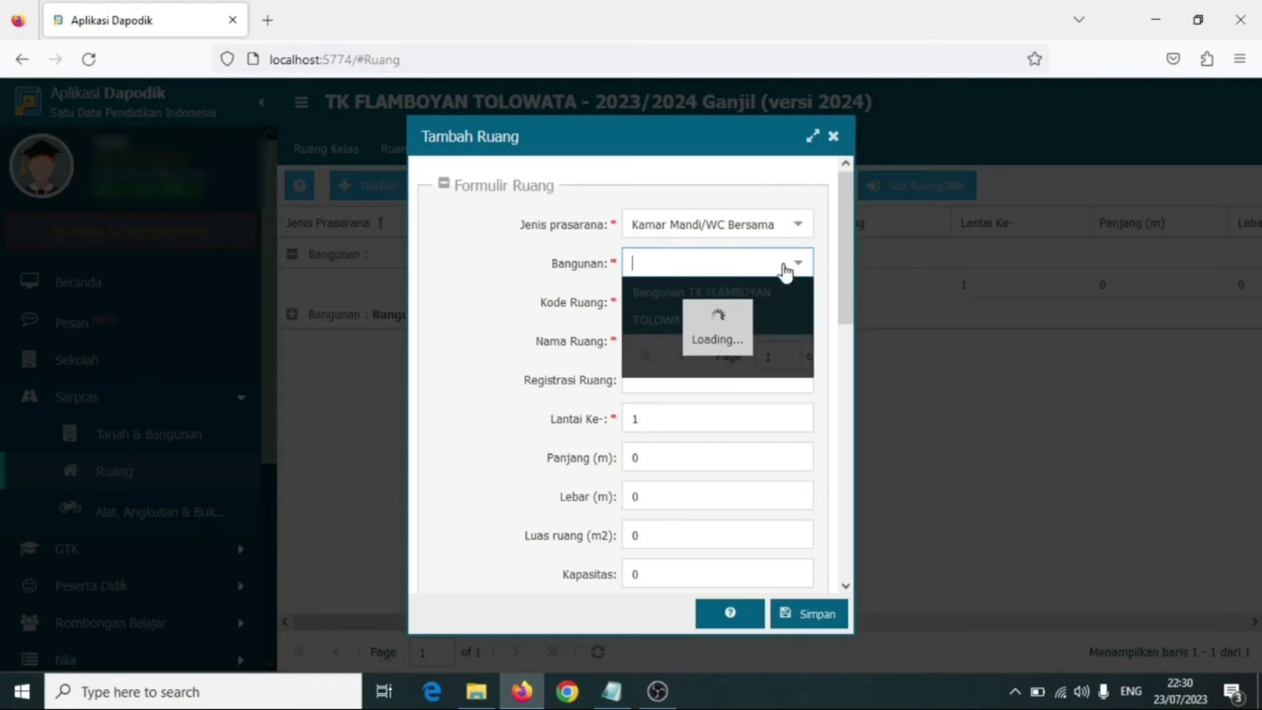
click(750, 319)
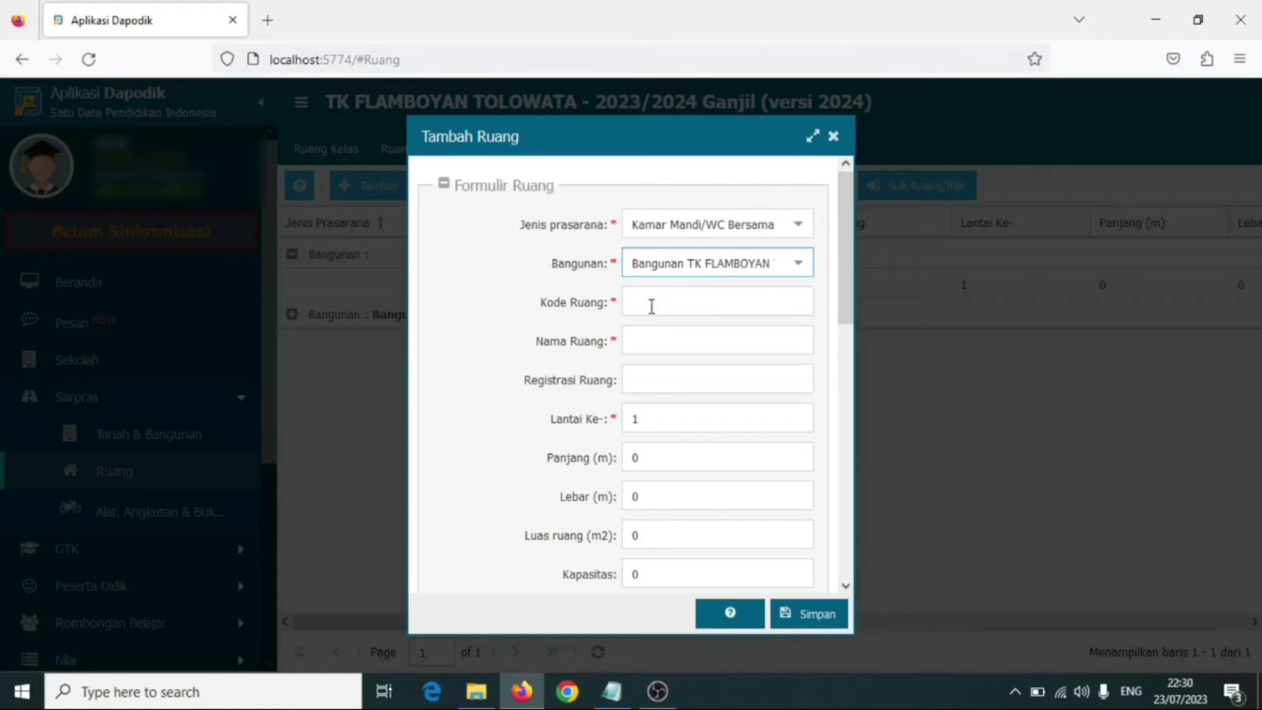
Step: Give the new toilet the code R3, the name WC GURU and the registration R03, and close the form without saving
click(686, 309)
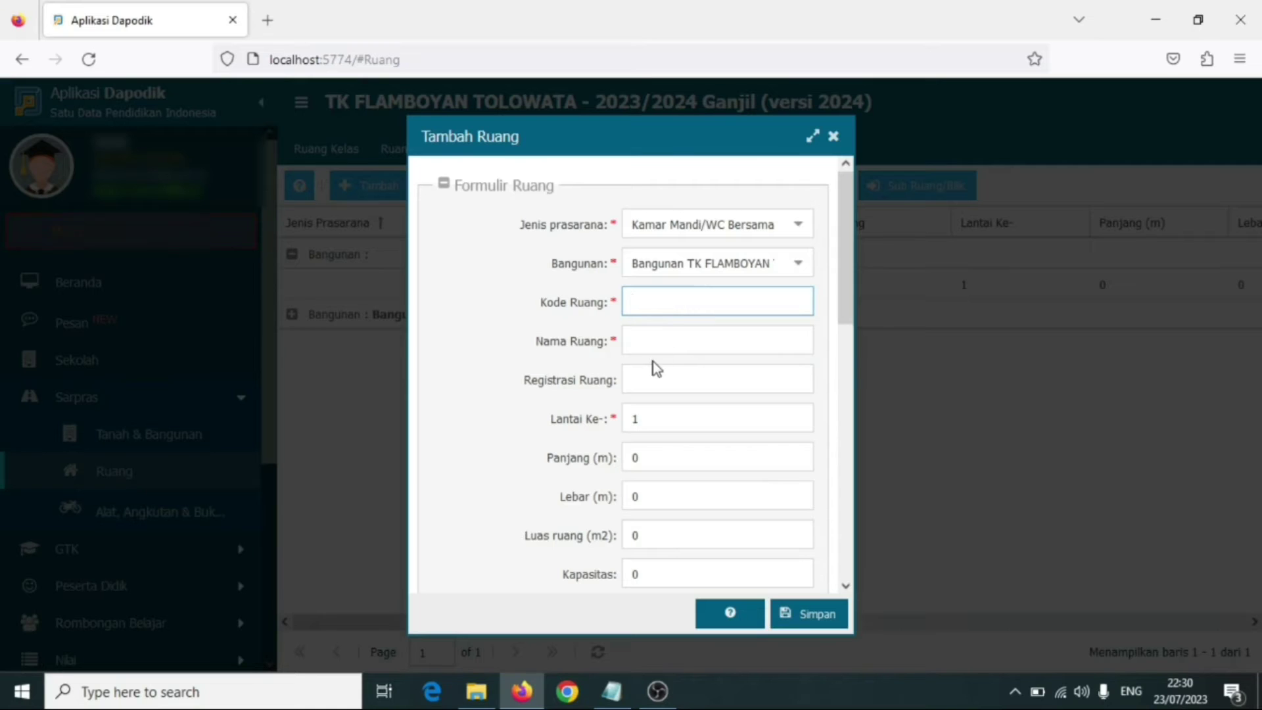
text(r)
key(BackSpace)
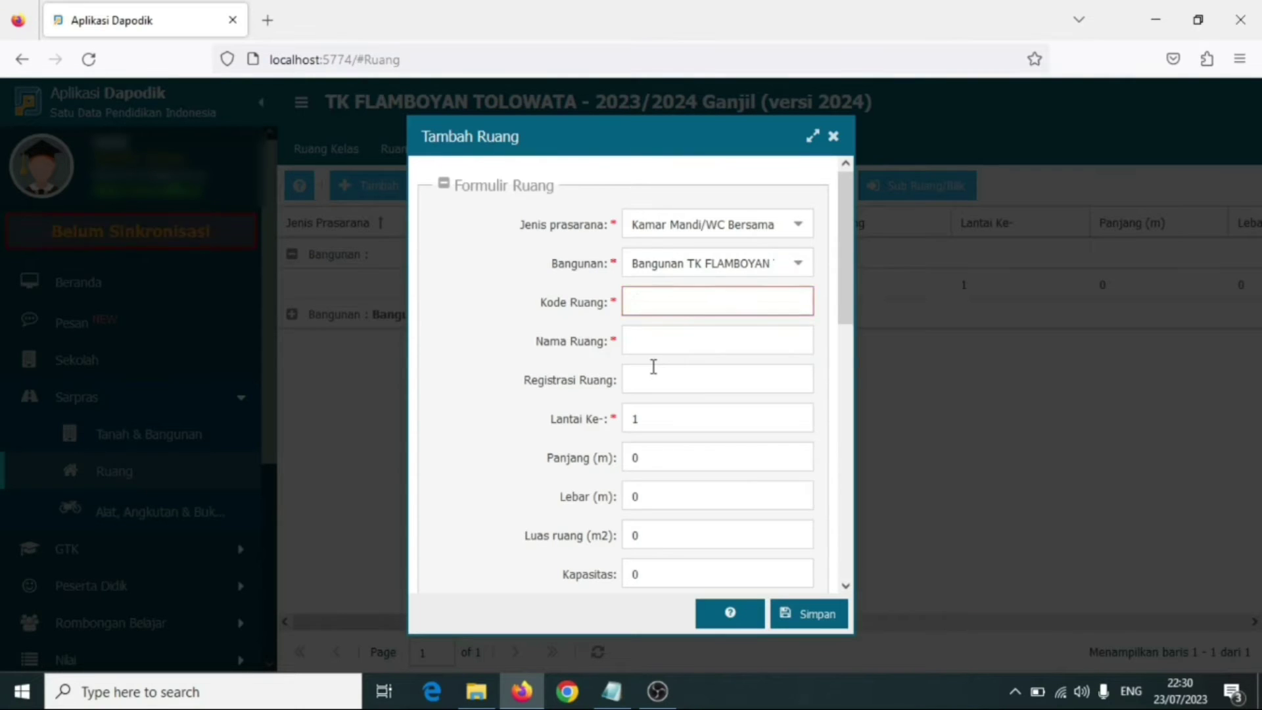
text(R3)
click(654, 341)
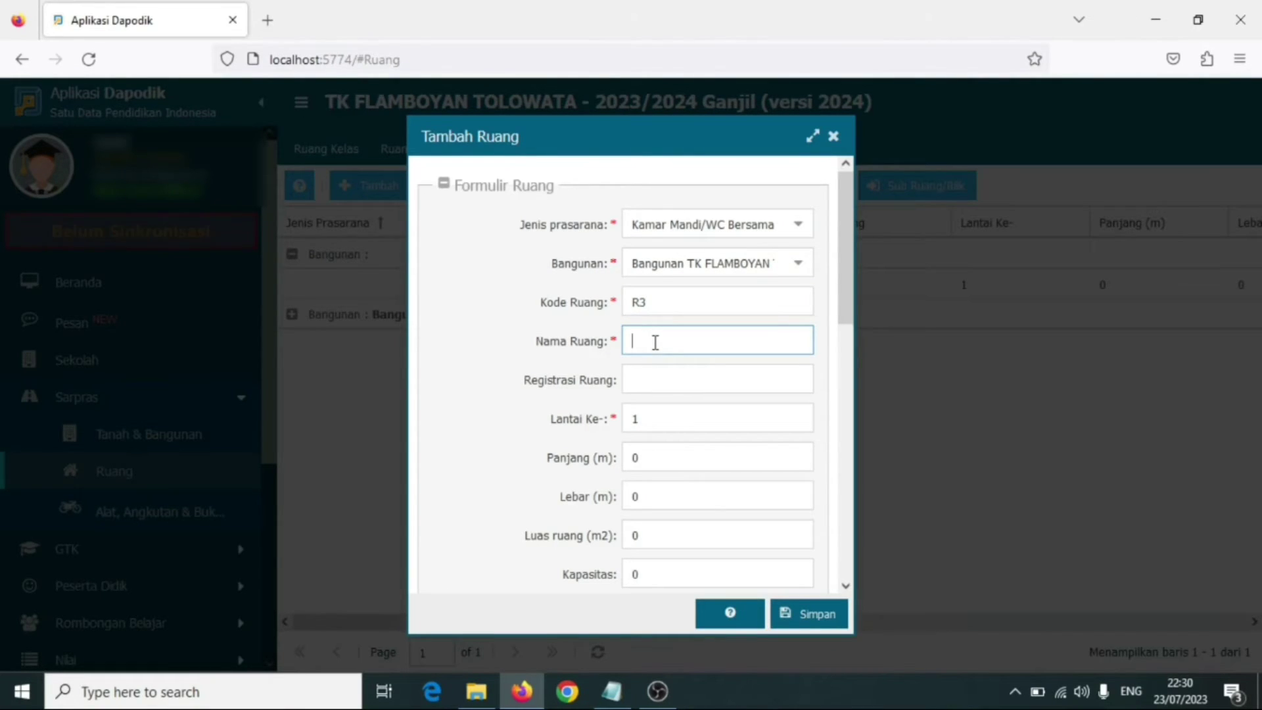
text(WC GURU)
click(690, 374)
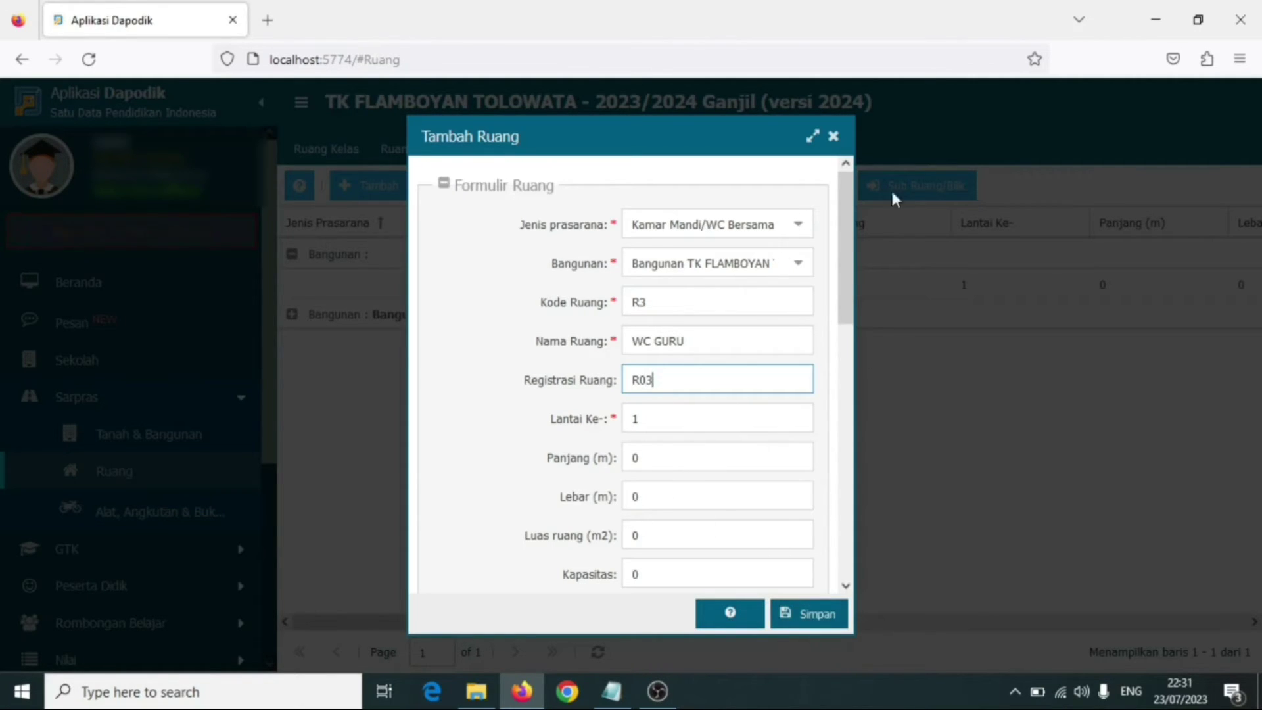
click(833, 136)
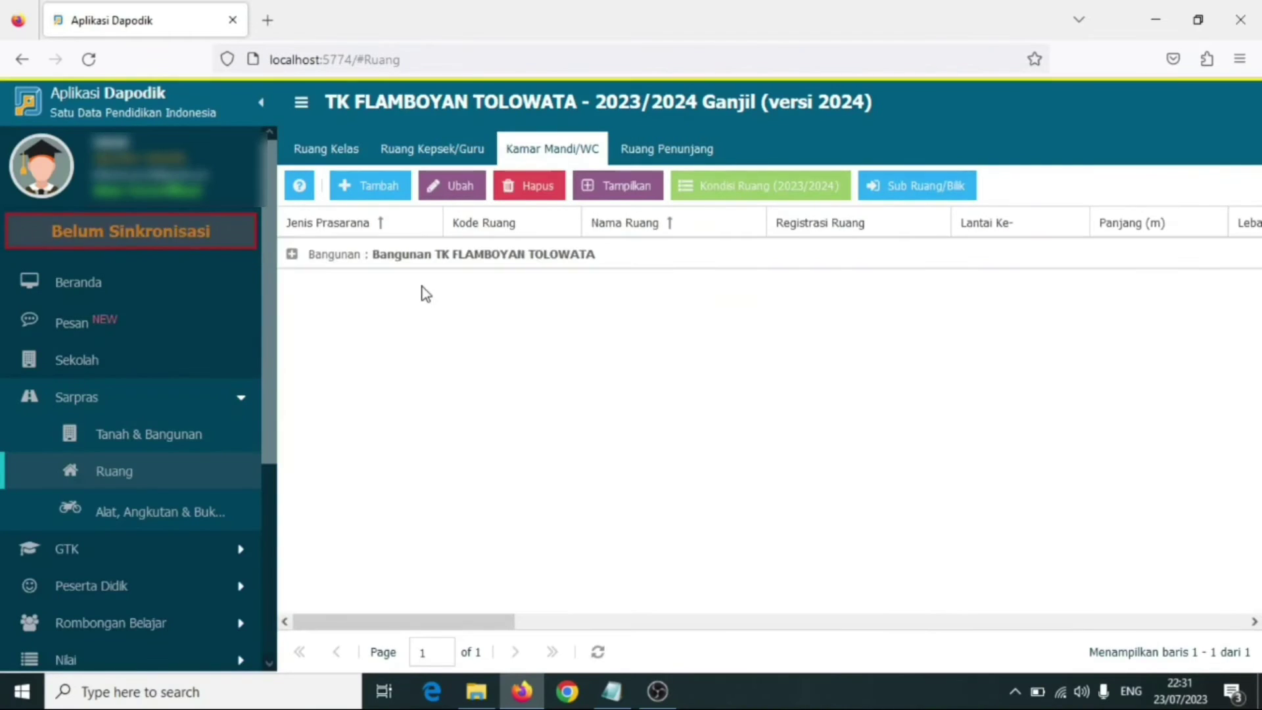
Step: Check the Ruang Penunjang list, and review and save the 2023/2024 condition of the classroom KELAS A&B
click(671, 150)
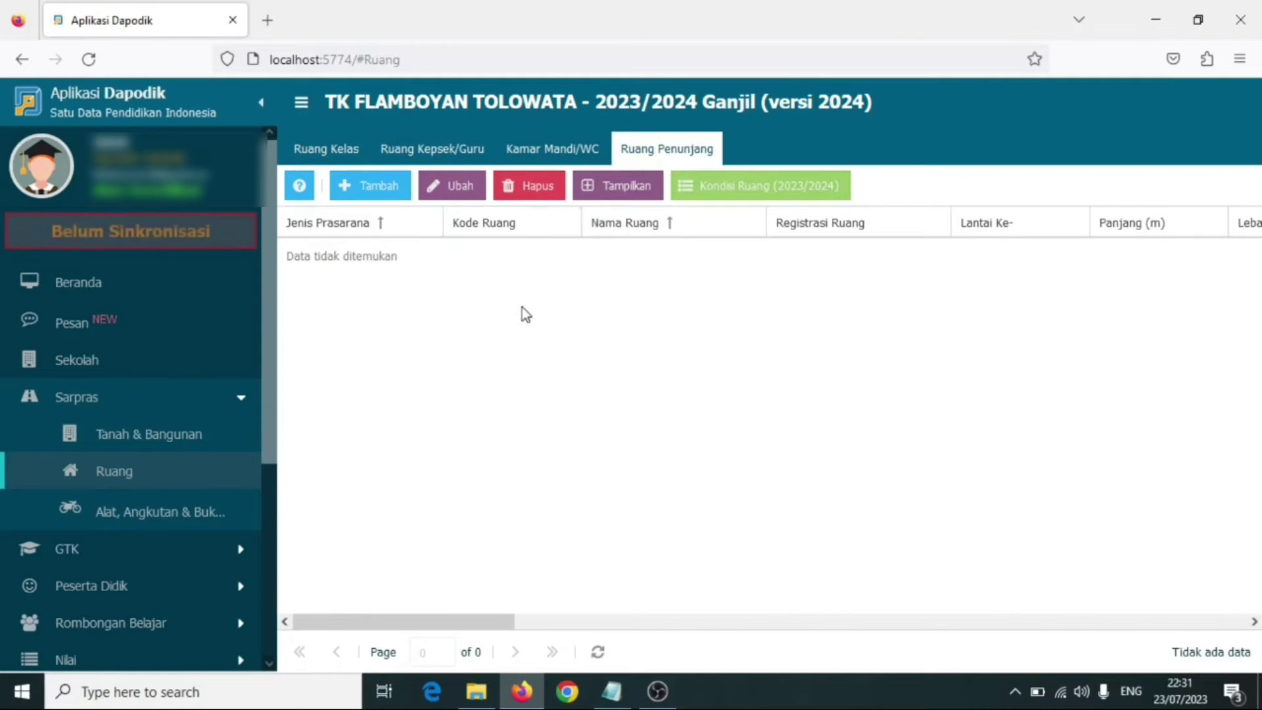
click(319, 152)
click(421, 291)
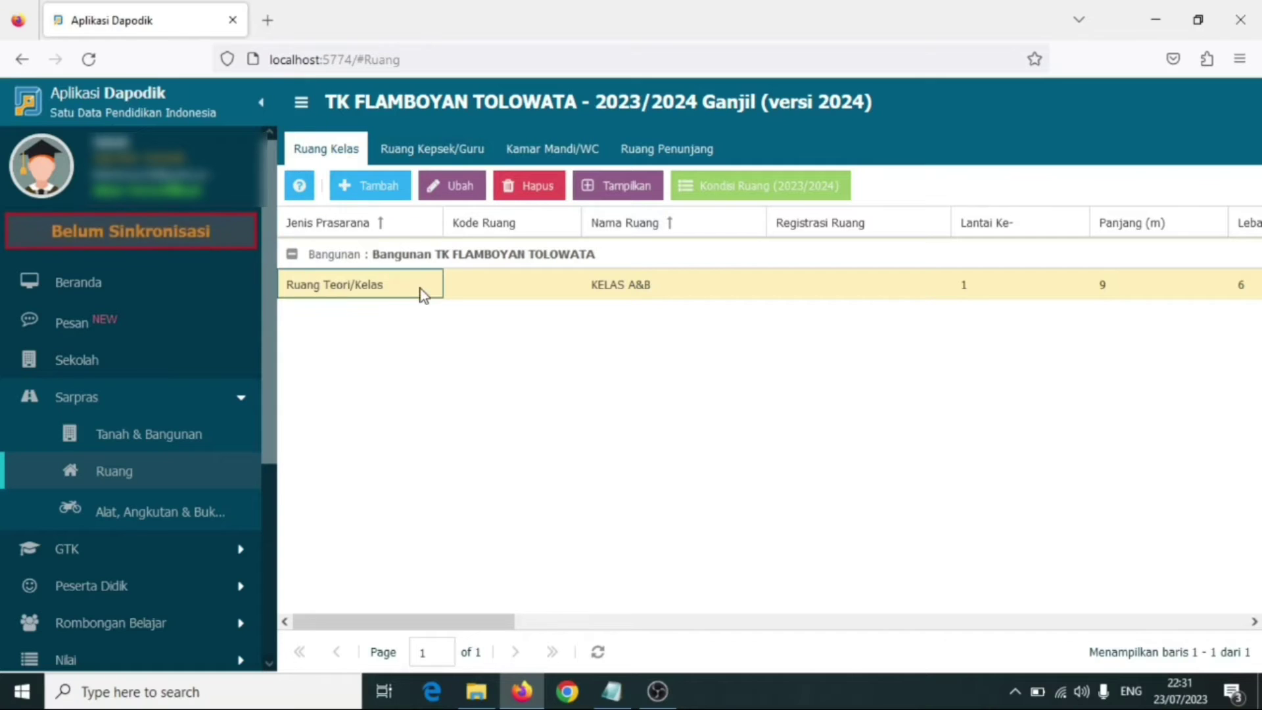
click(555, 286)
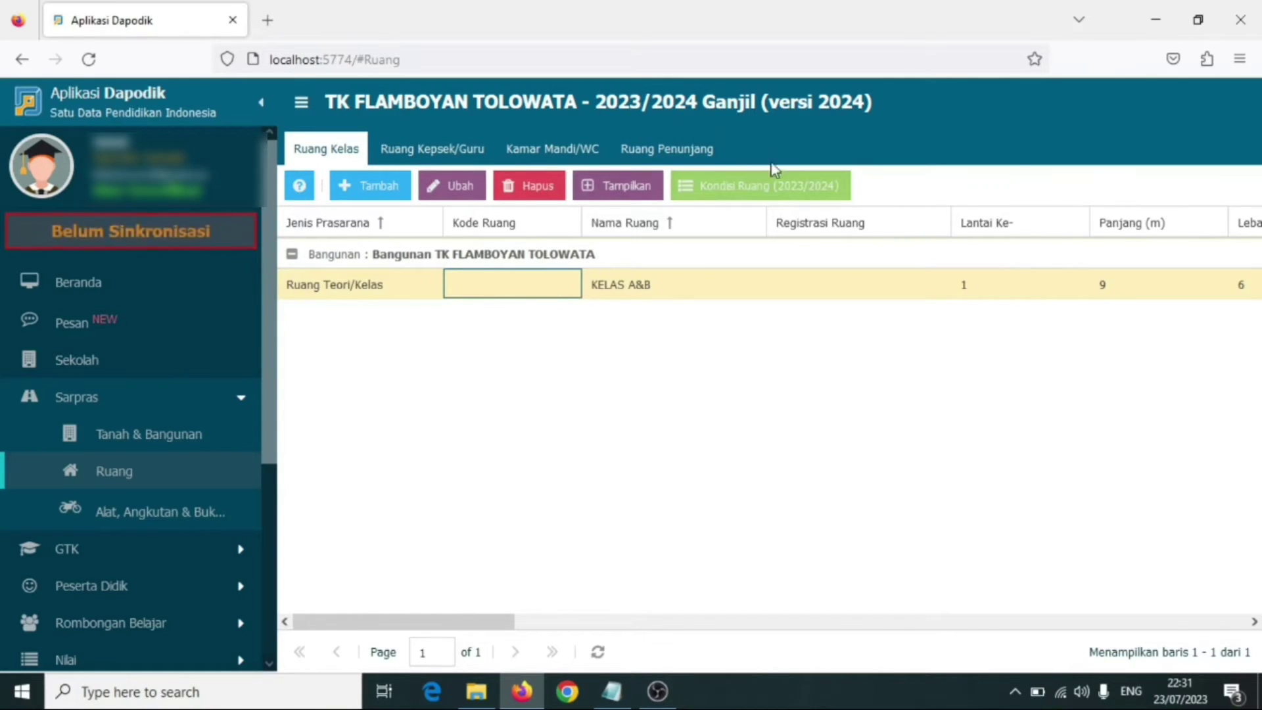
click(762, 188)
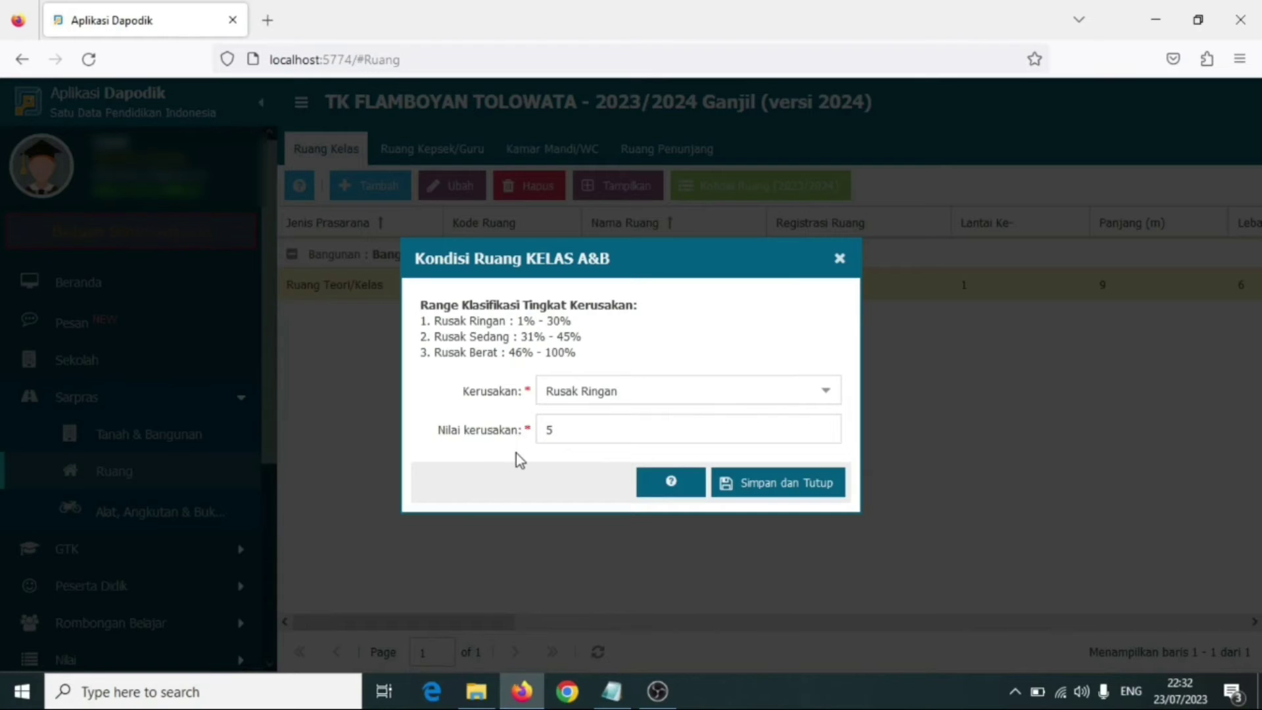
click(780, 487)
click(638, 419)
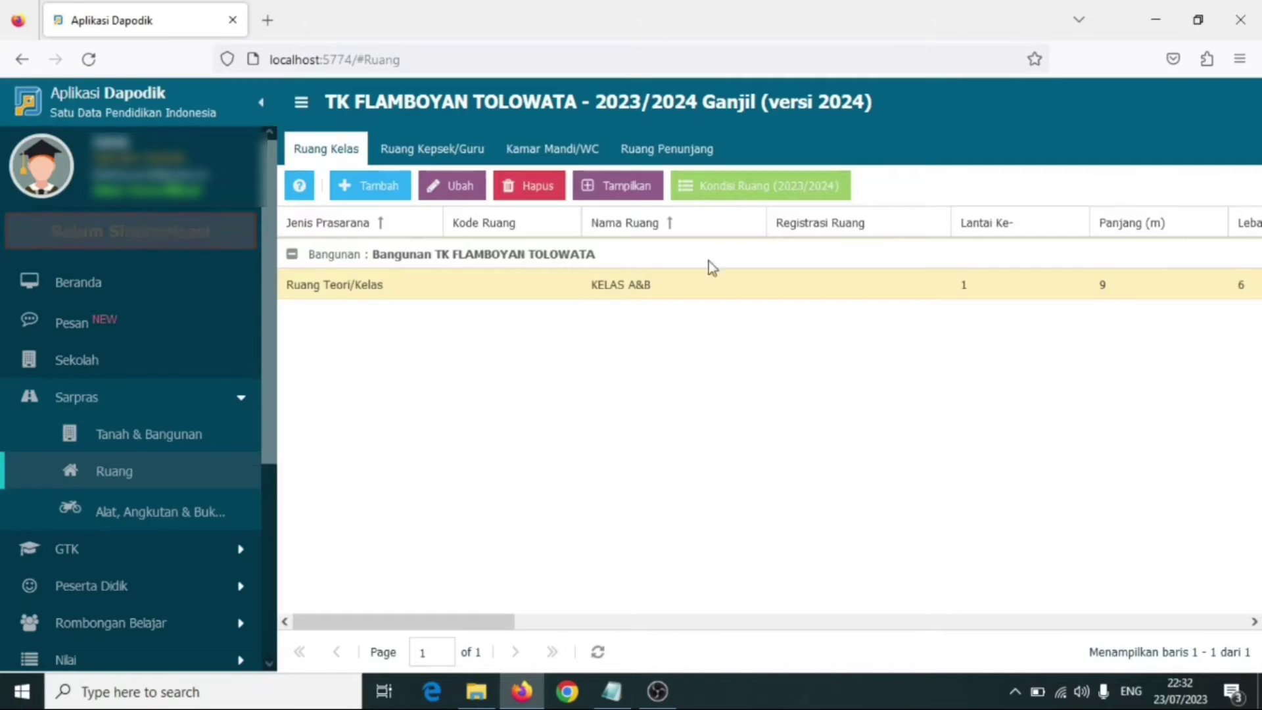
Step: Expand the school building's group in the Ruang Kepsek/Guru list and select its existing room
click(463, 155)
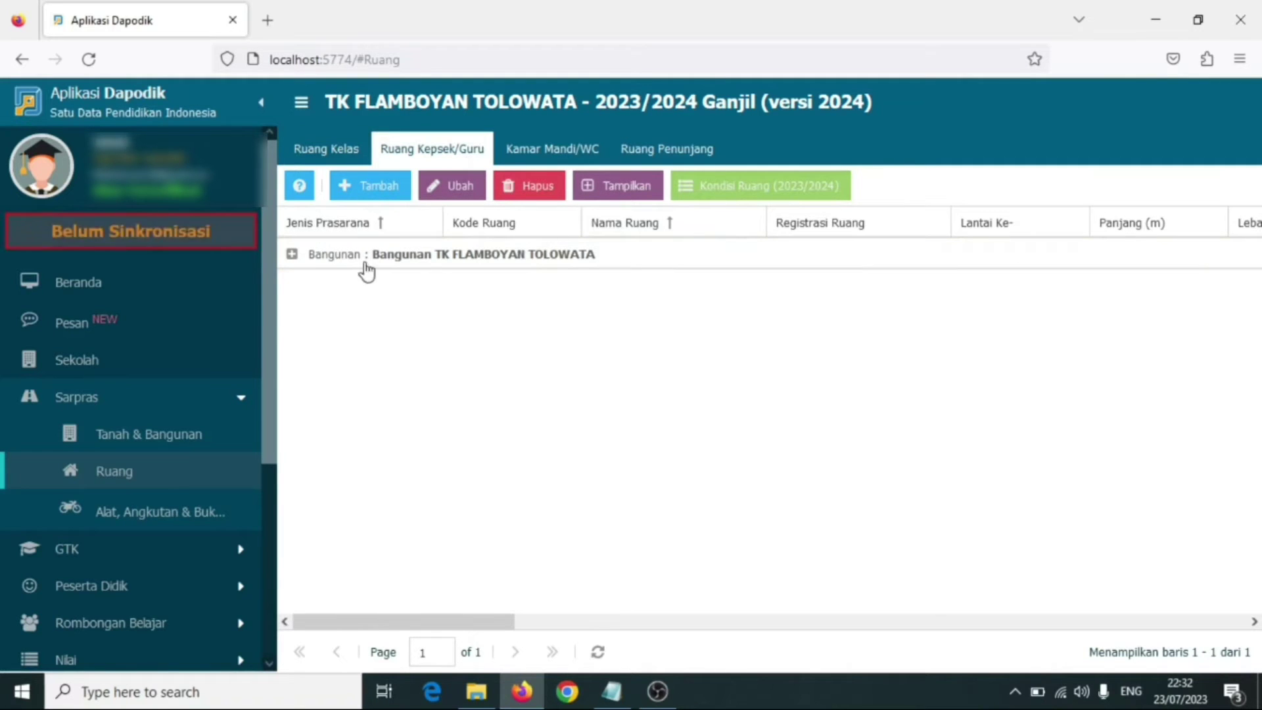
click(696, 296)
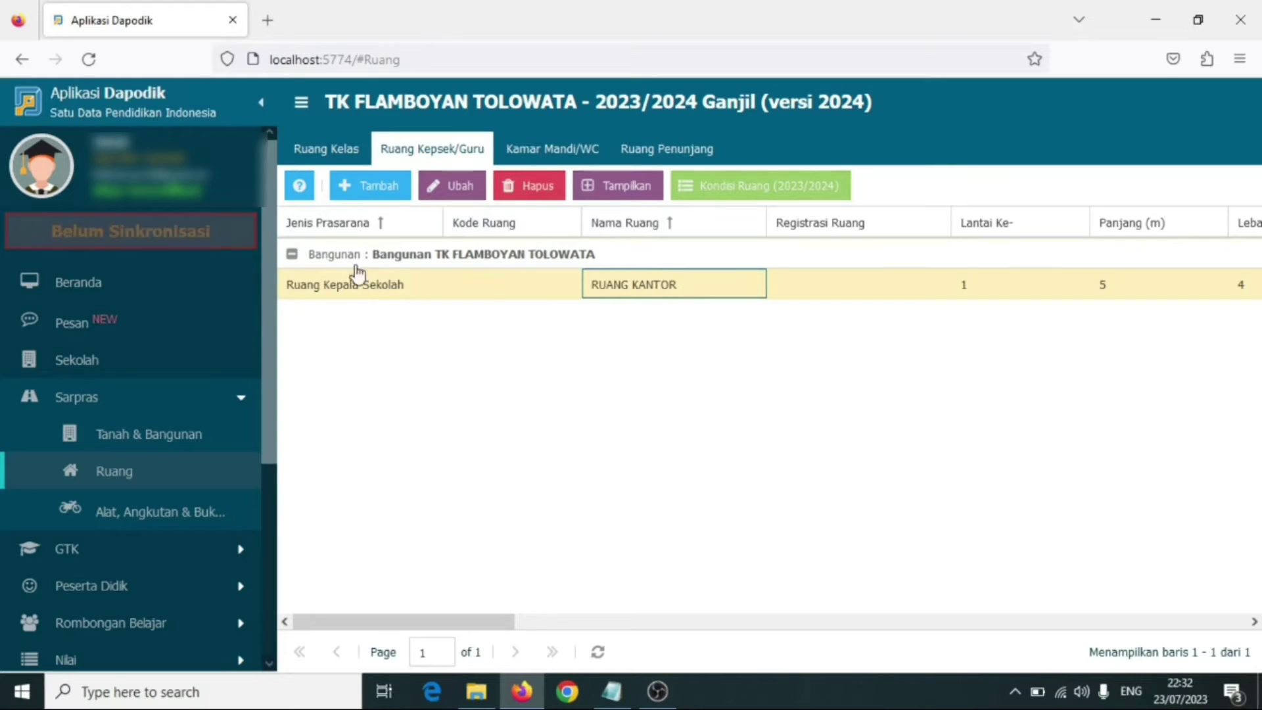
Step: Display the Alat list for the room KELAS A&B and expand its group of equipment
click(153, 507)
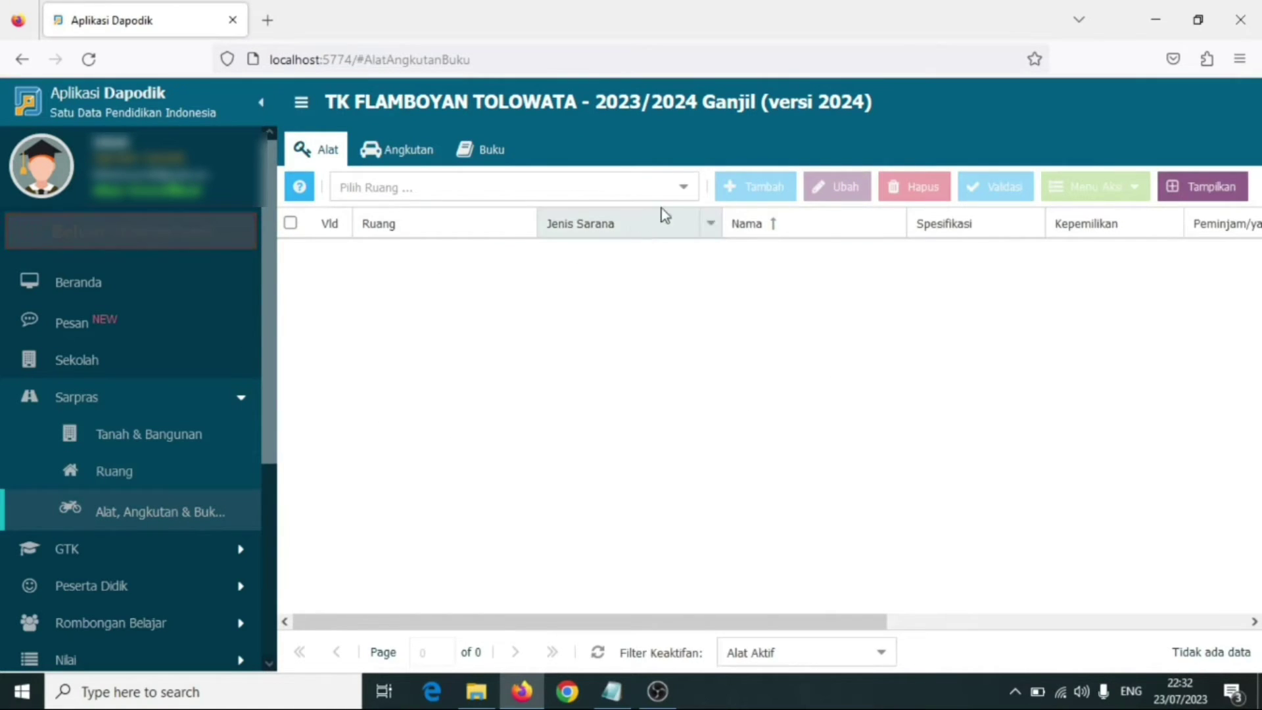
click(680, 190)
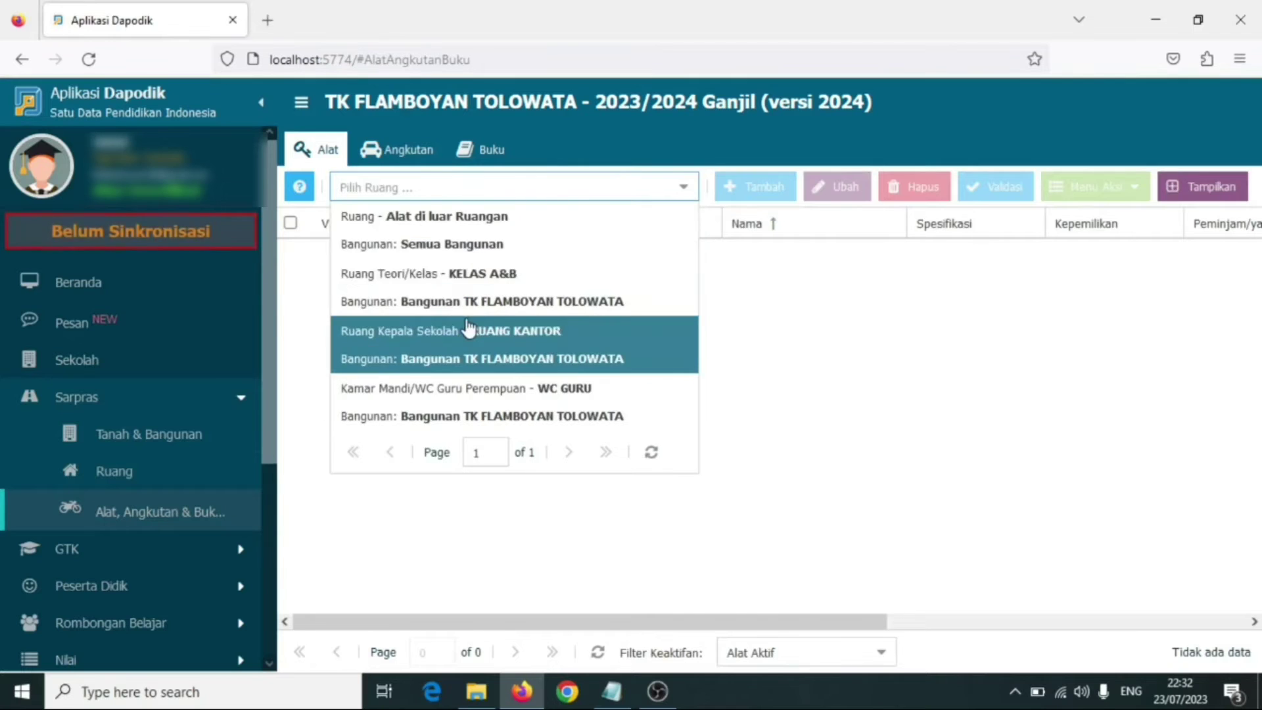
click(481, 282)
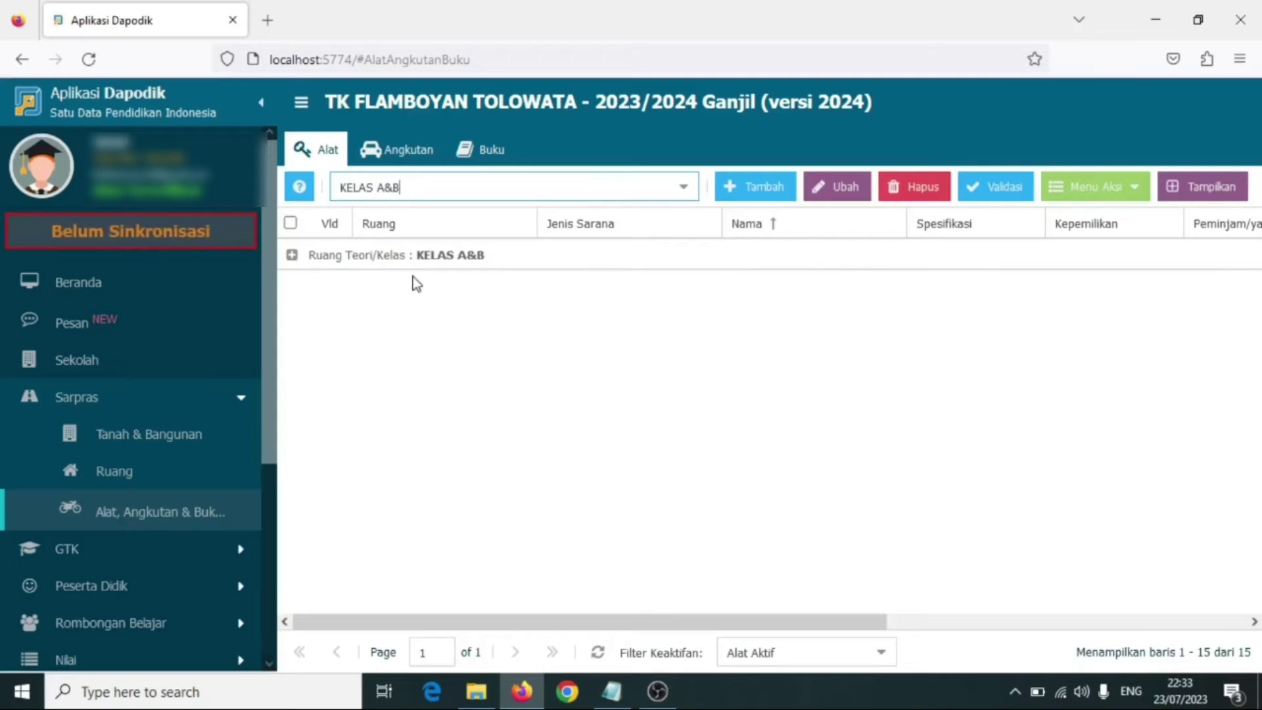
click(470, 256)
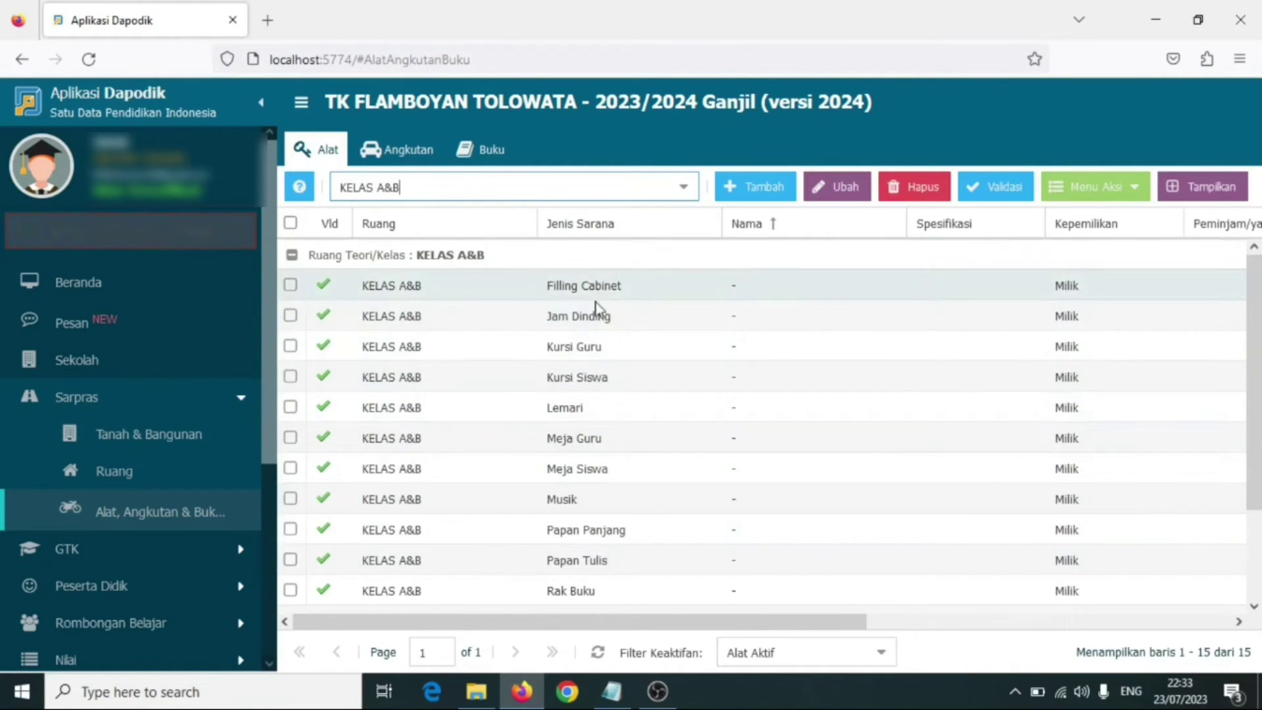
Step: Look through the Jenis sarana choices, name, specification and ownership fields of a new equipment entry, and close it without saving
click(760, 191)
click(813, 304)
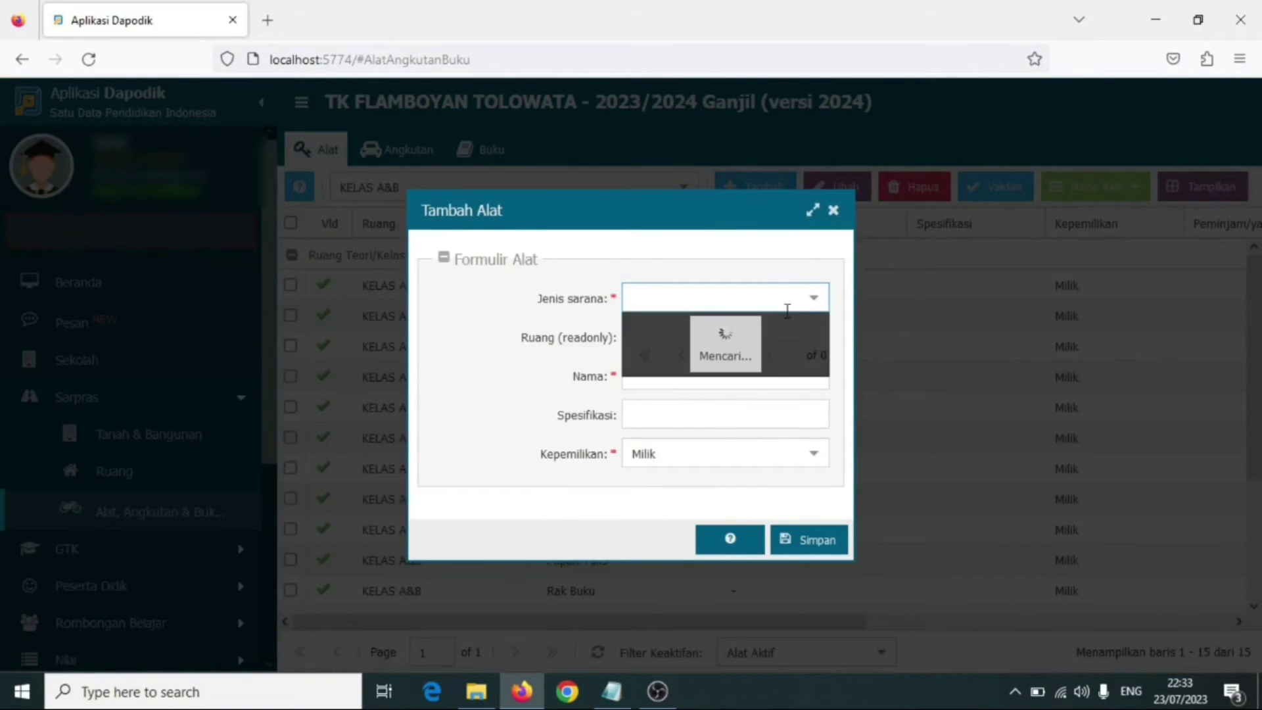
scroll(717, 402, down, 3)
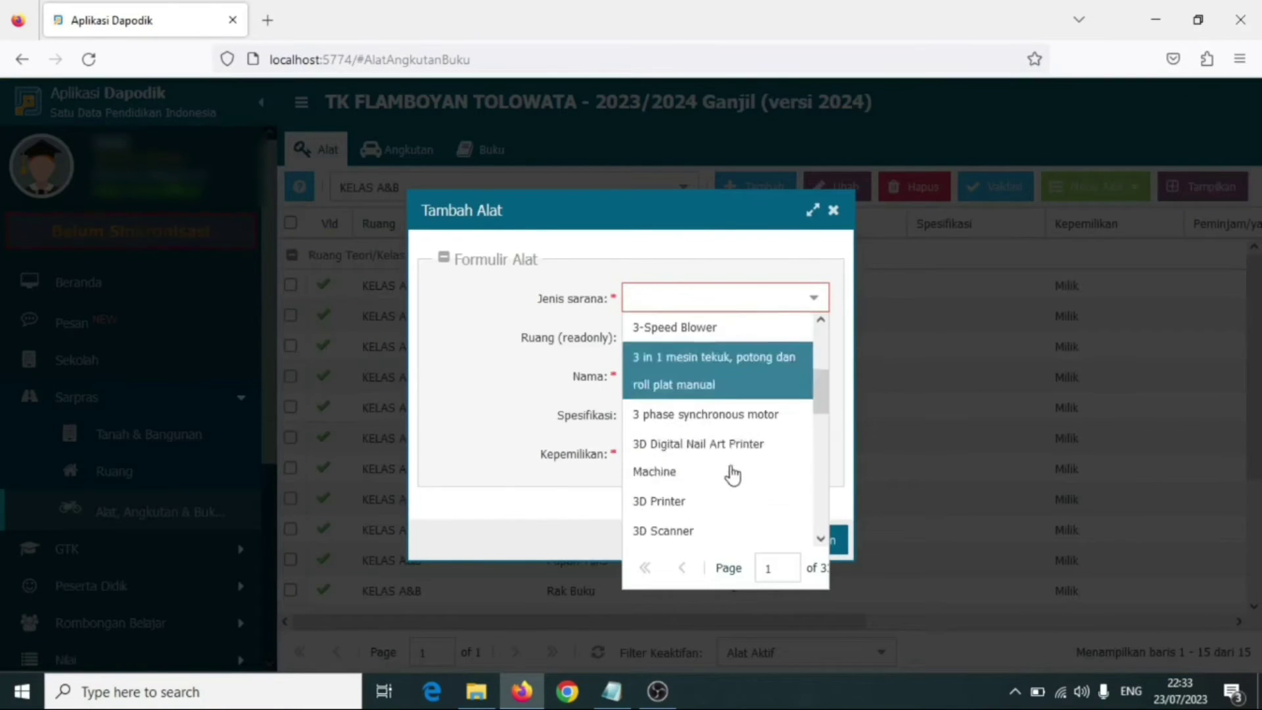
drag(824, 393, 835, 250)
click(815, 252)
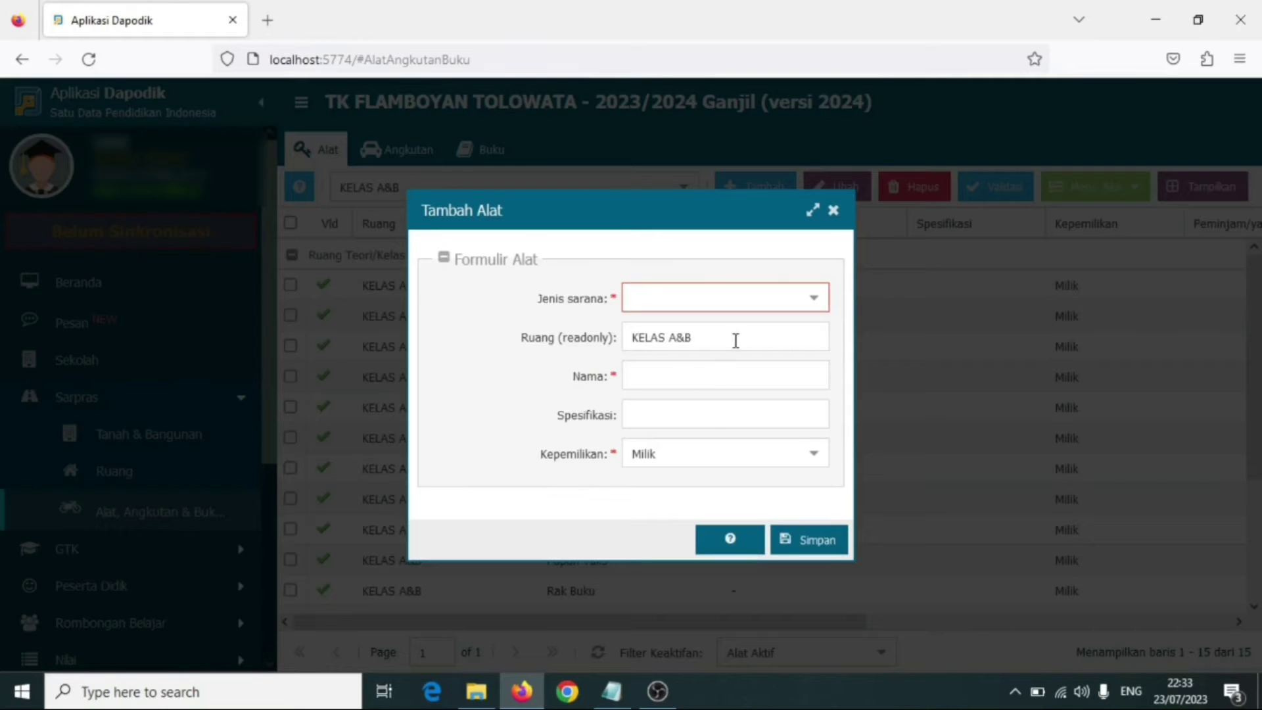
click(678, 369)
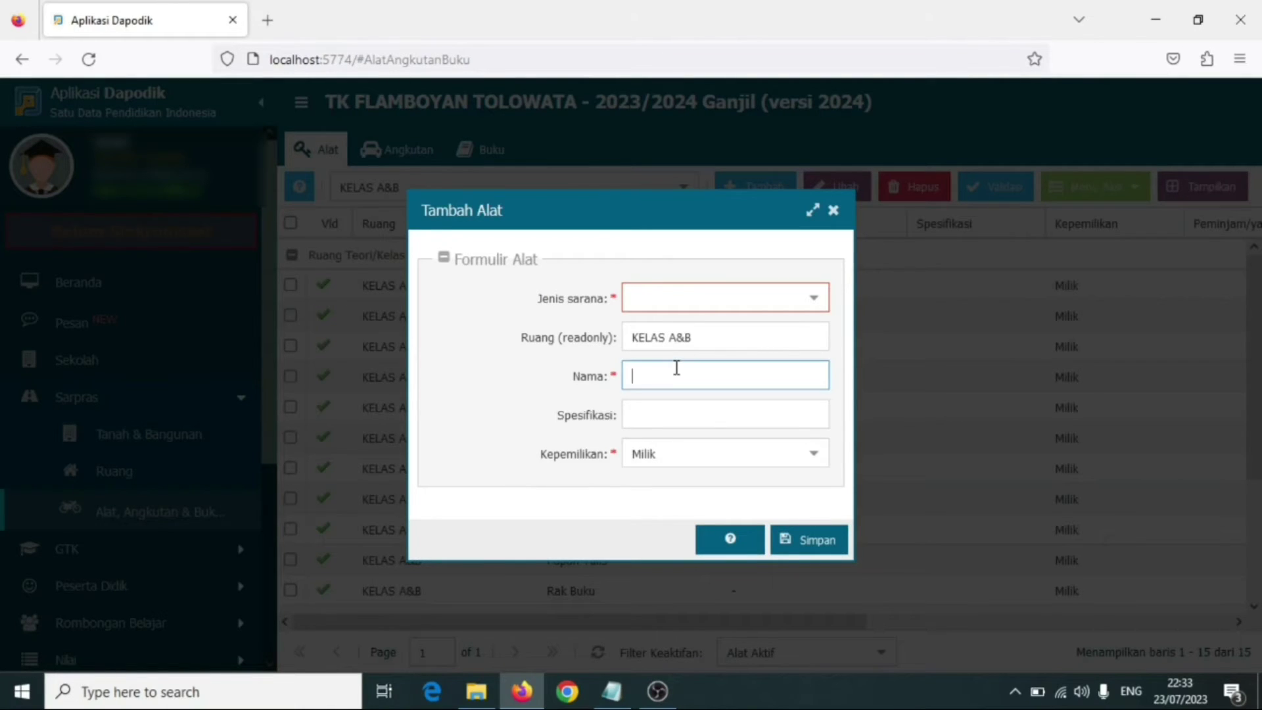
click(706, 411)
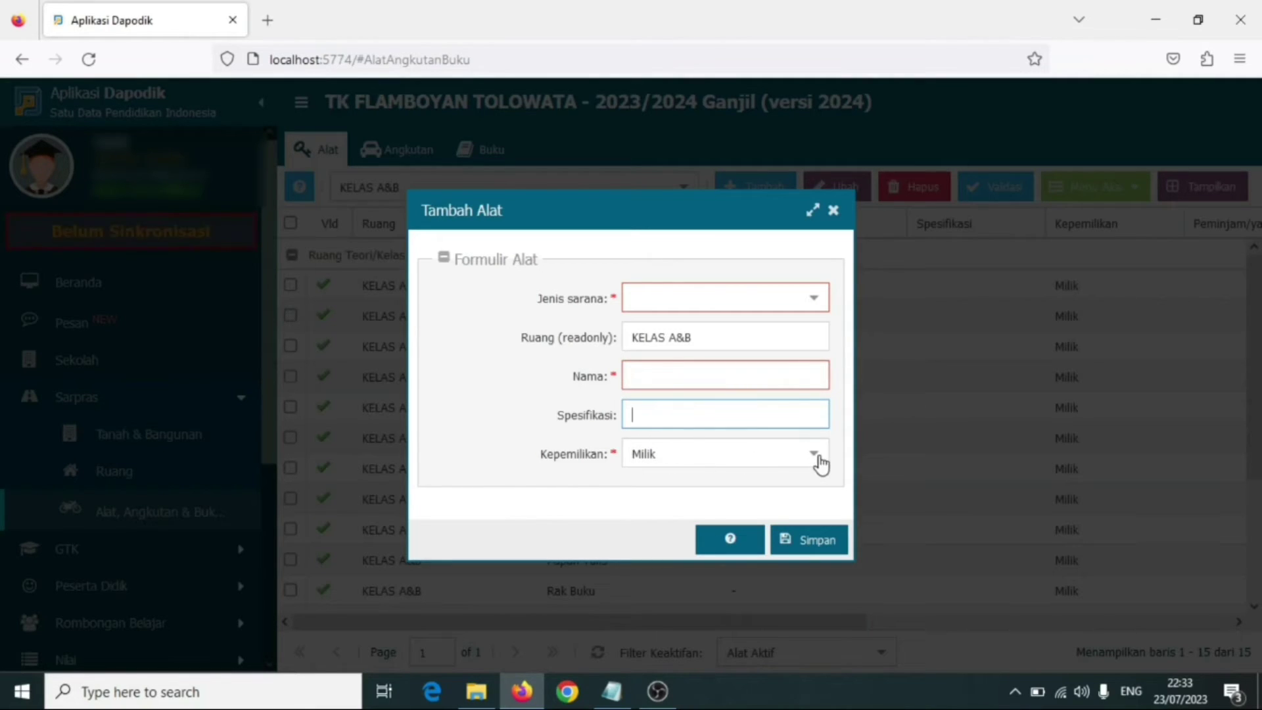
click(834, 211)
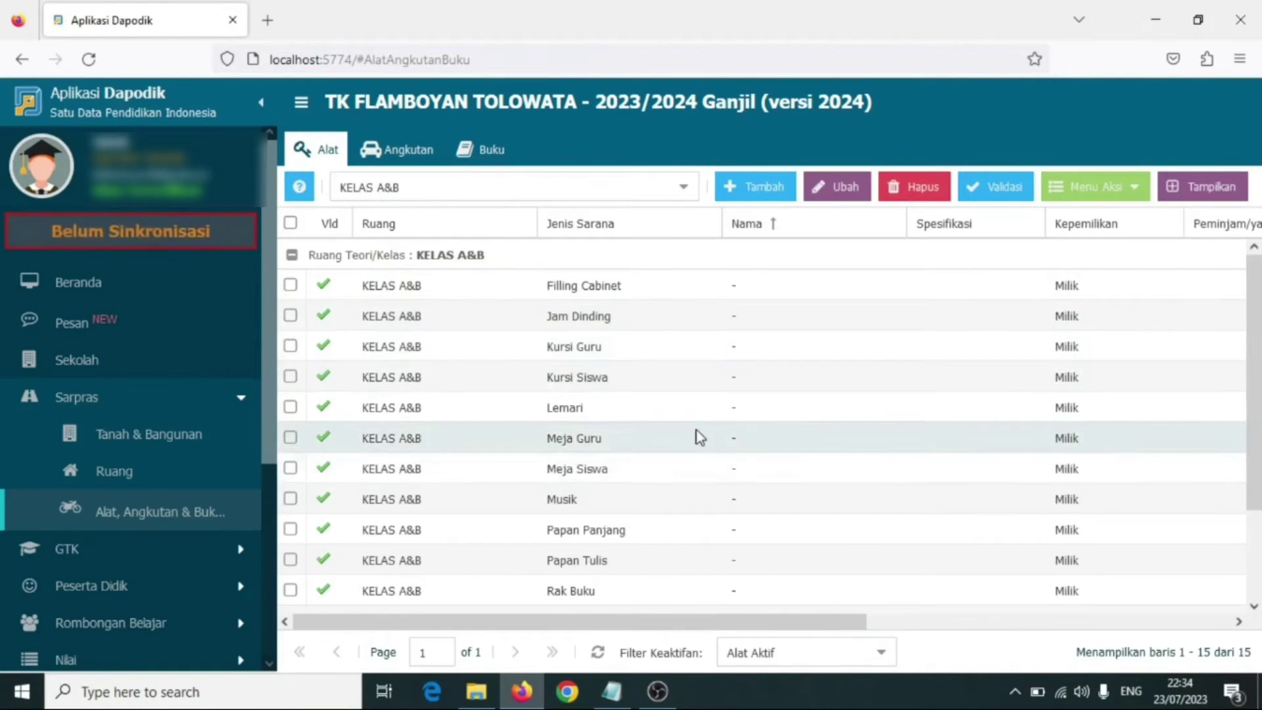
Step: Examine the total and usable quantities in the Filling Cabinet's periodic data, and close it without saving
click(559, 288)
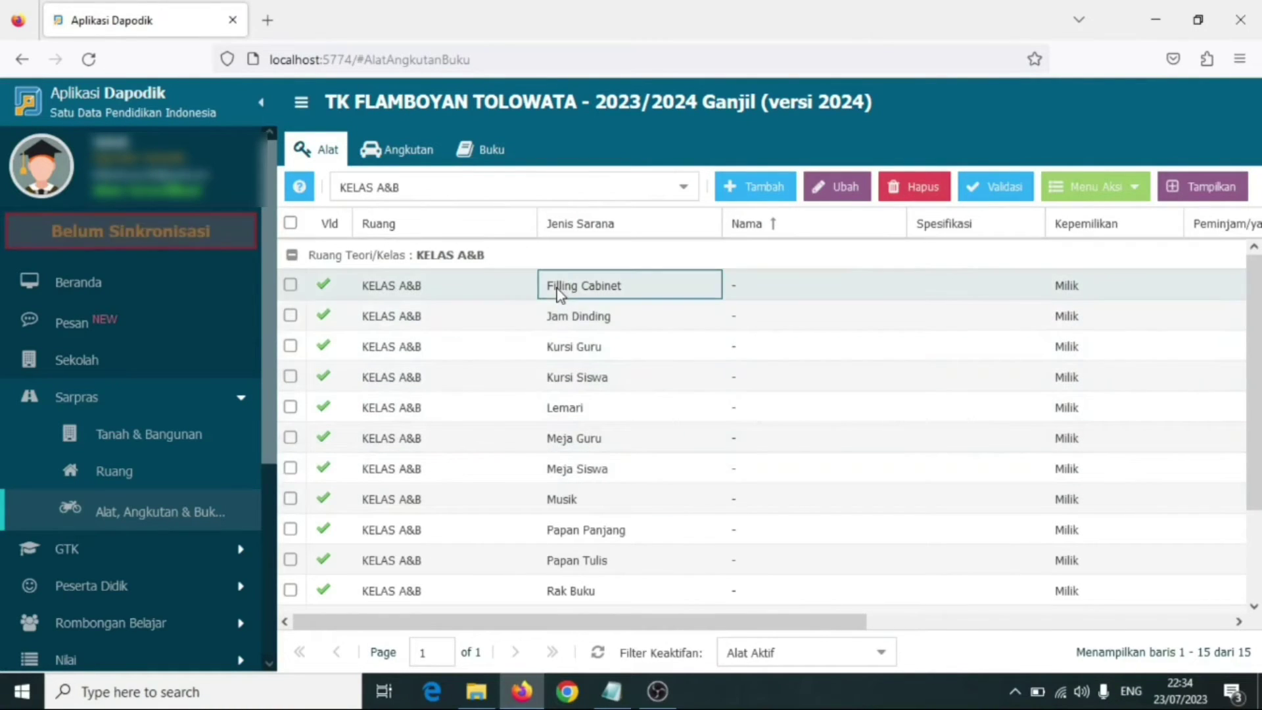
click(1131, 188)
click(1133, 218)
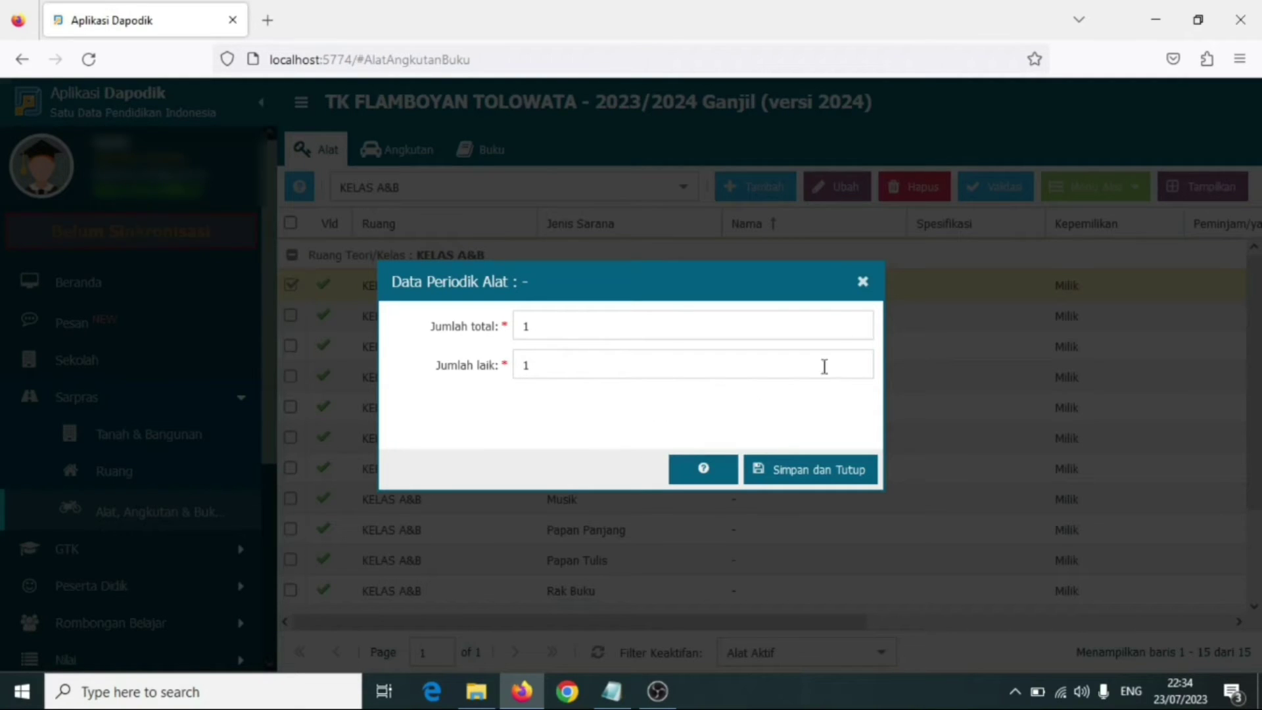
click(722, 324)
click(863, 284)
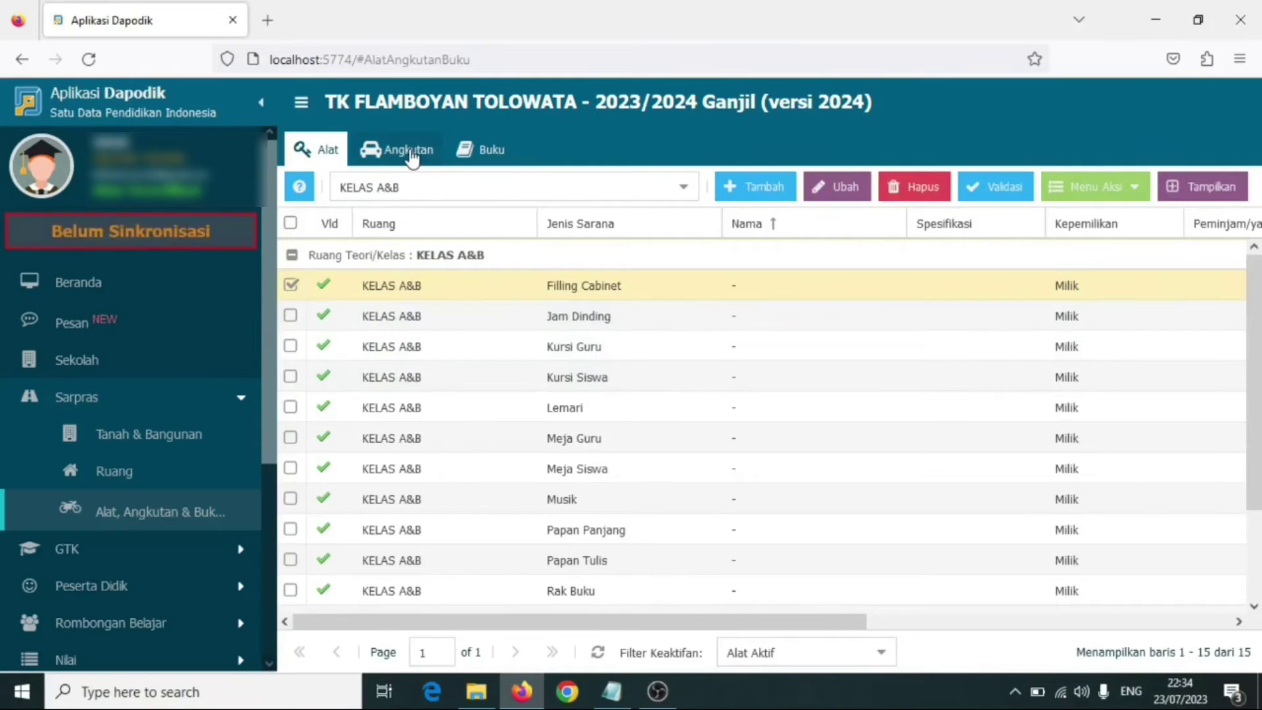
Step: Check the Angkutan list and look through the Buku list of books owned by the school
click(410, 156)
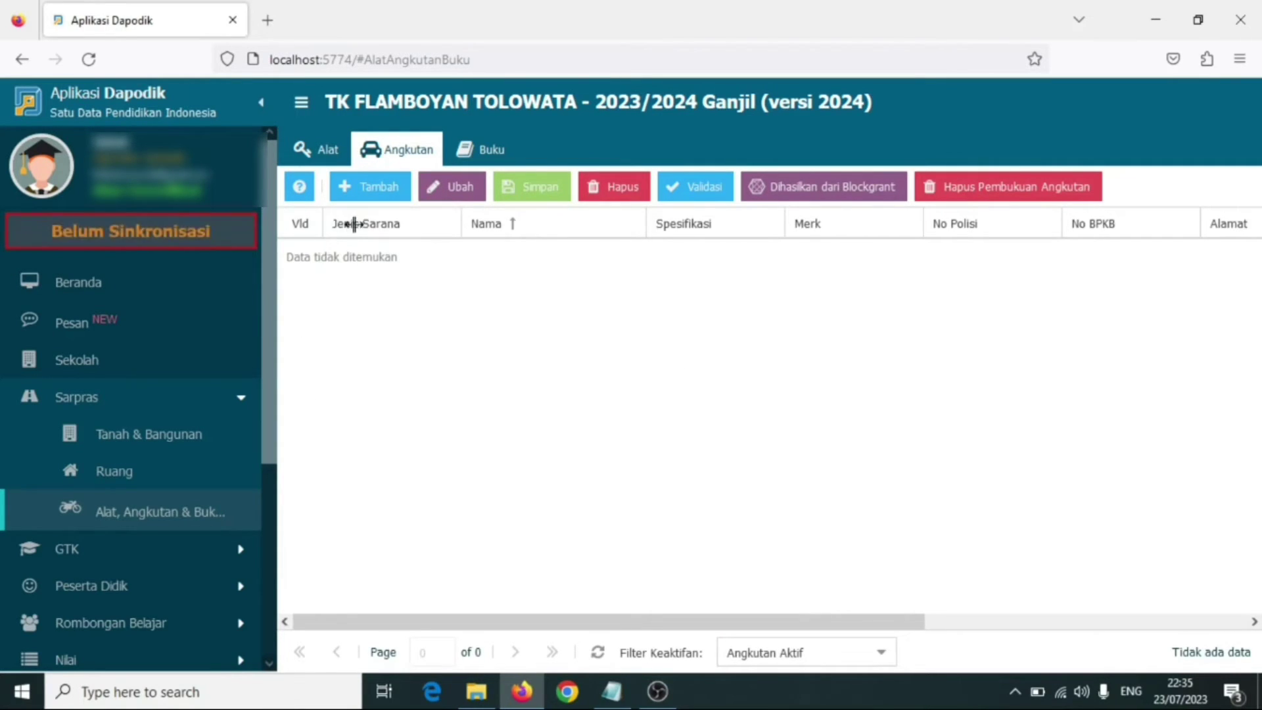
click(484, 152)
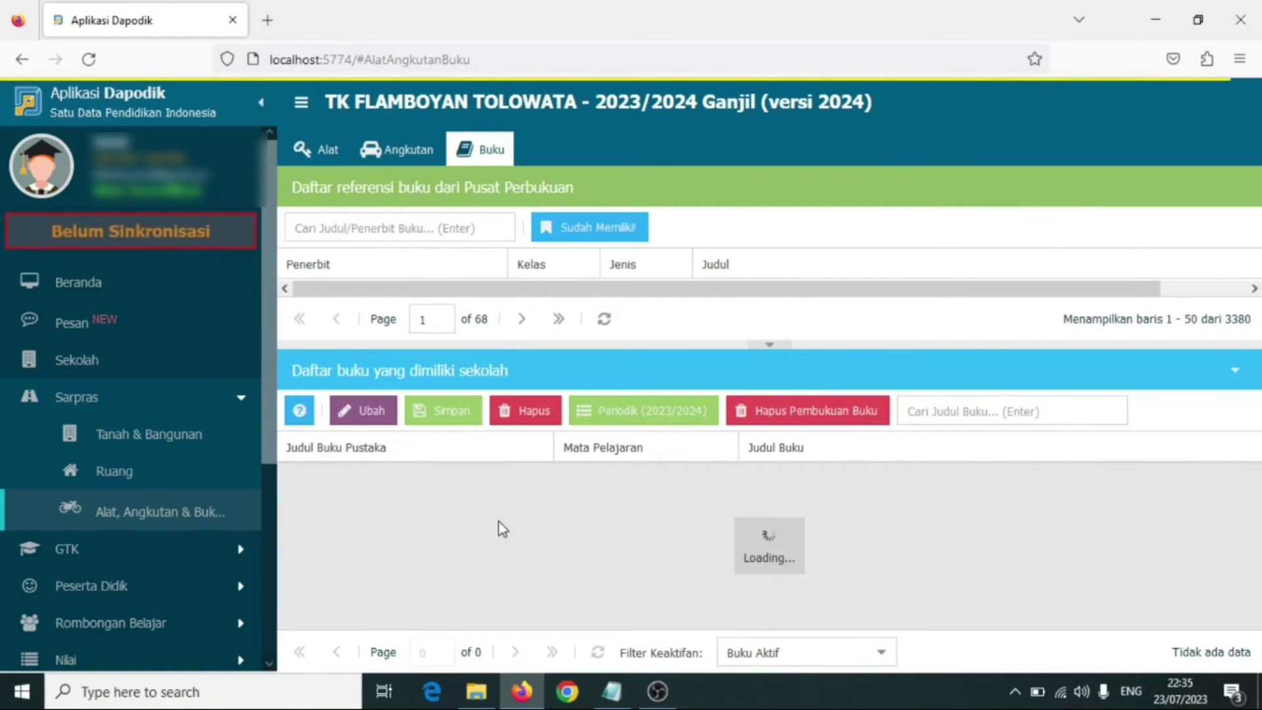
scroll(529, 495, down, 2)
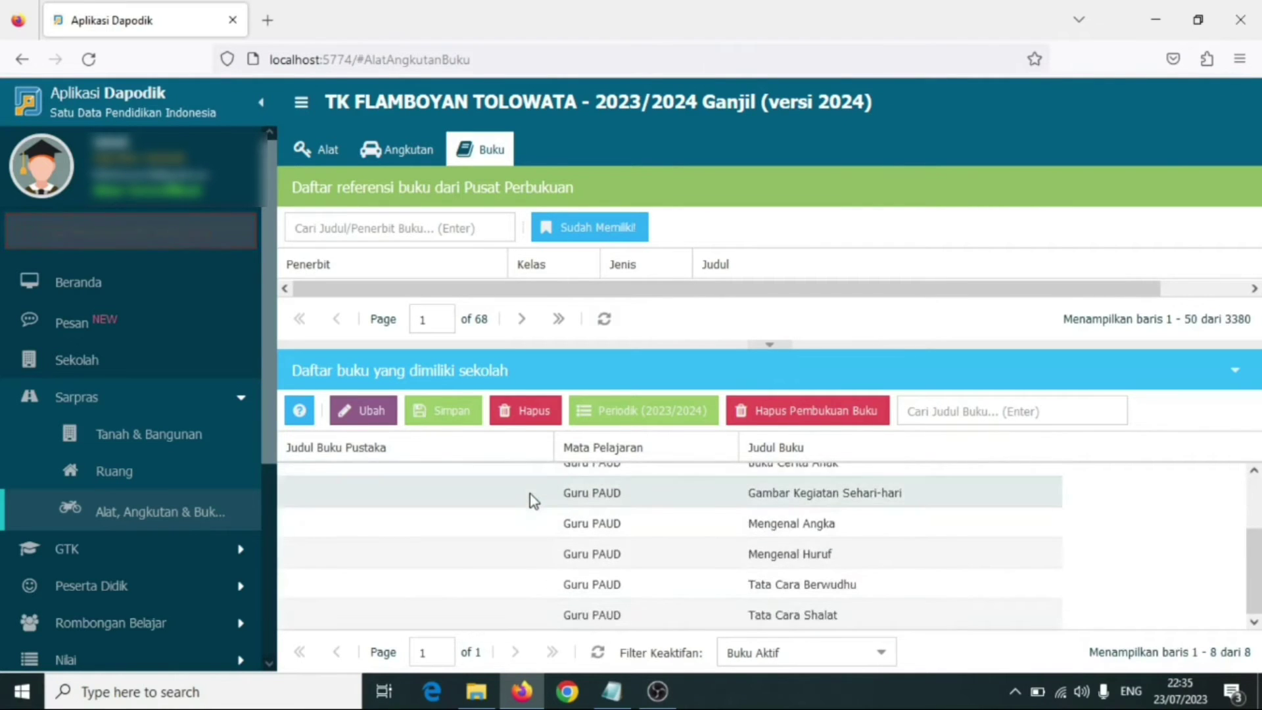
scroll(530, 494, up, 2)
scroll(530, 495, down, 2)
scroll(530, 496, up, 2)
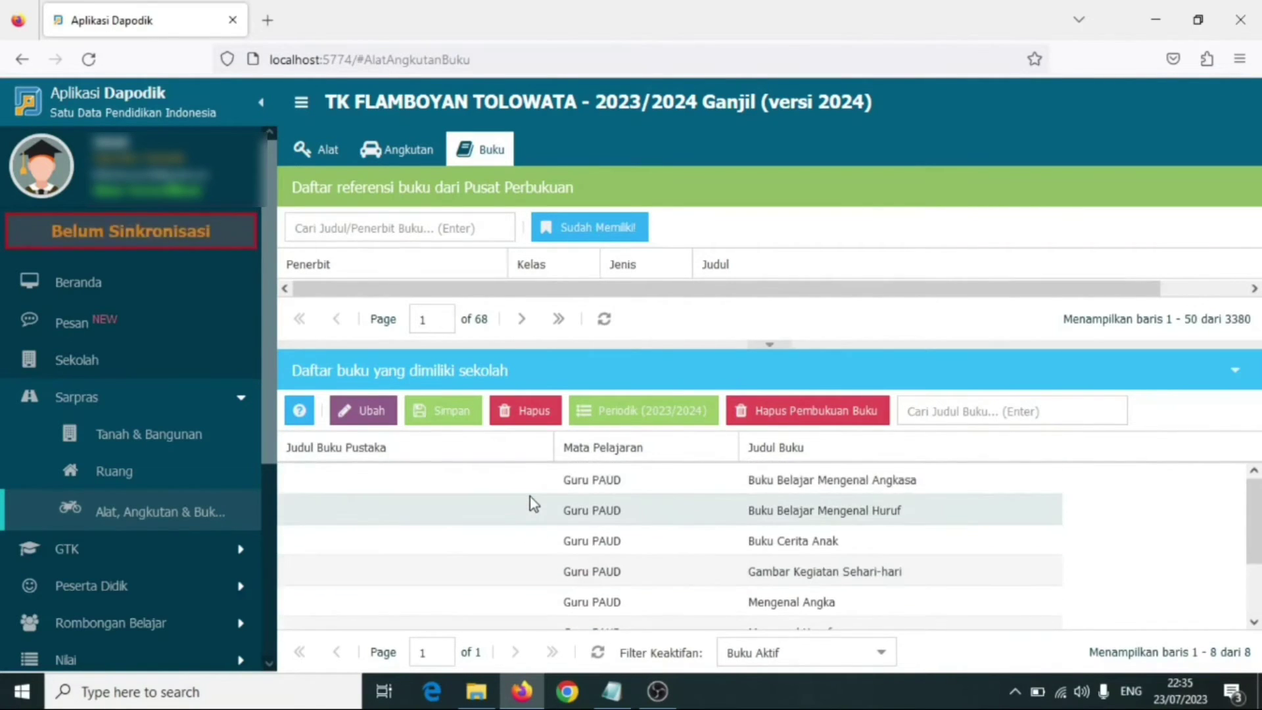
Step: Look over the rows of school-owned books and activate the title/publisher search for the Pusat Perbukuan reference books
scroll(531, 492, down, 2)
scroll(518, 508, down, 2)
scroll(518, 508, up, 3)
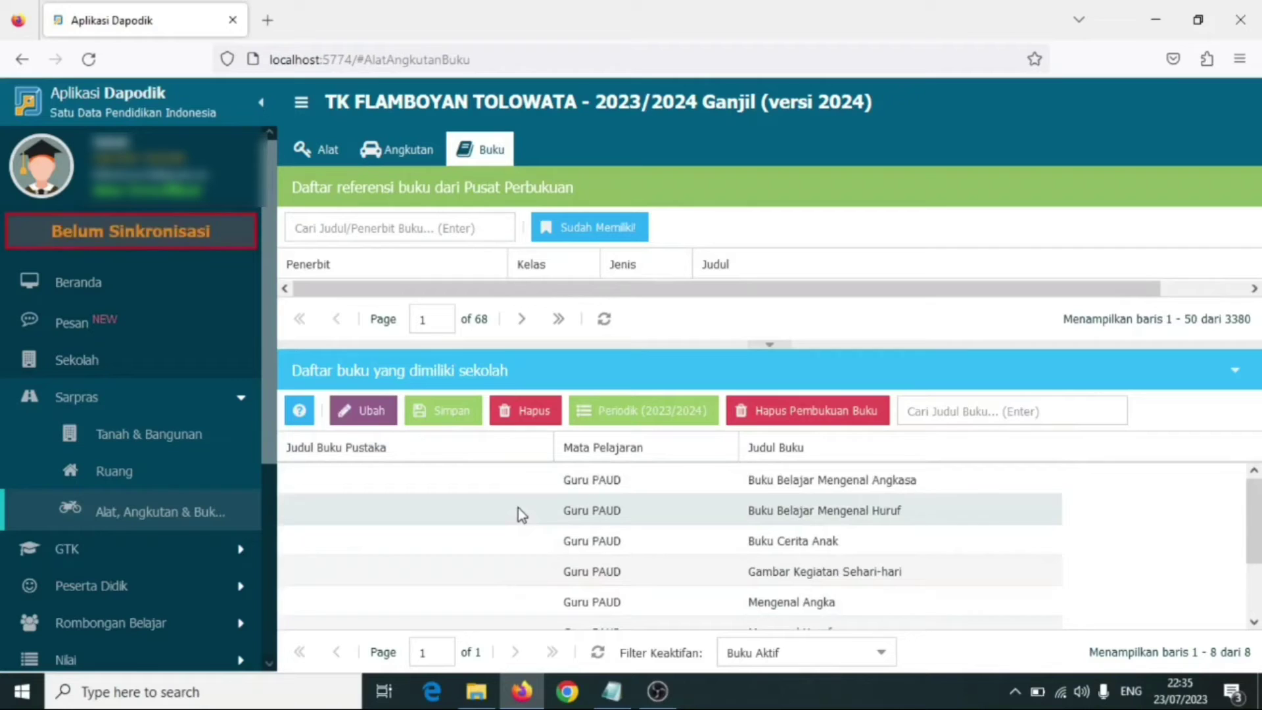
click(601, 486)
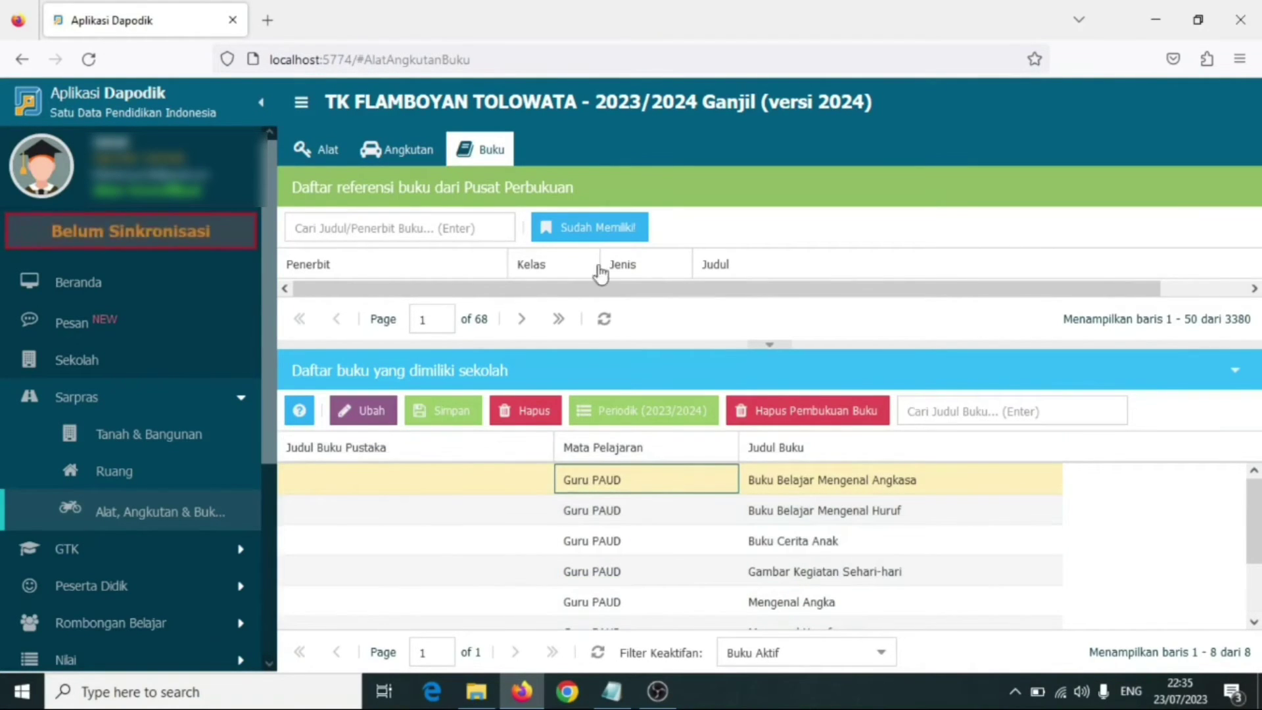
click(428, 230)
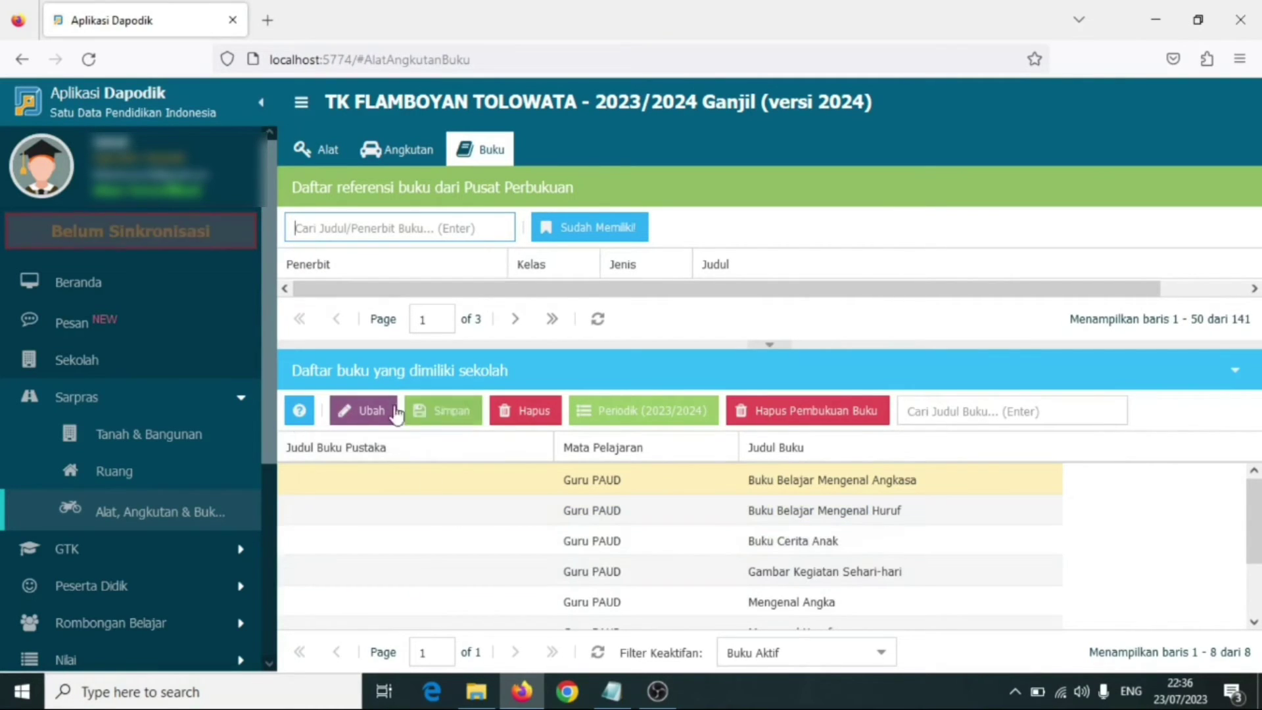
Step: Check the Guru and Tendik lists under GTK, return to the Guru list and collapse the GTK group
scroll(105, 348, down, 3)
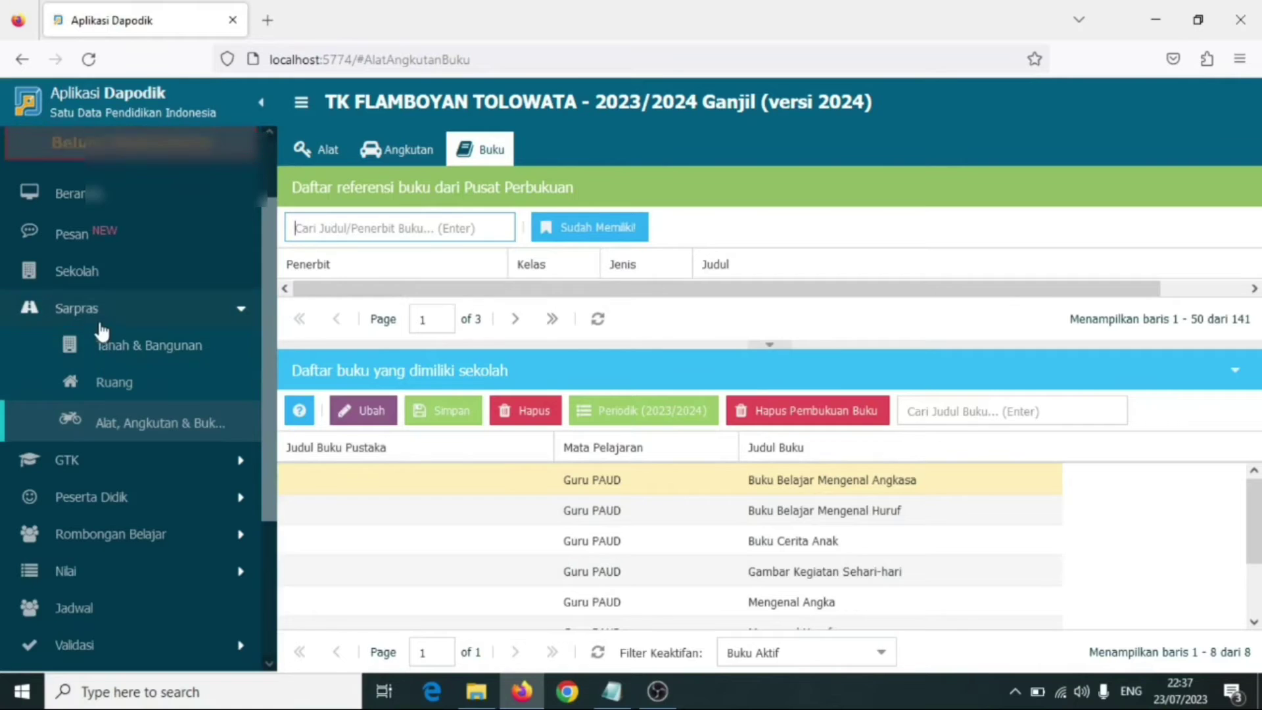
click(99, 308)
click(95, 352)
click(72, 381)
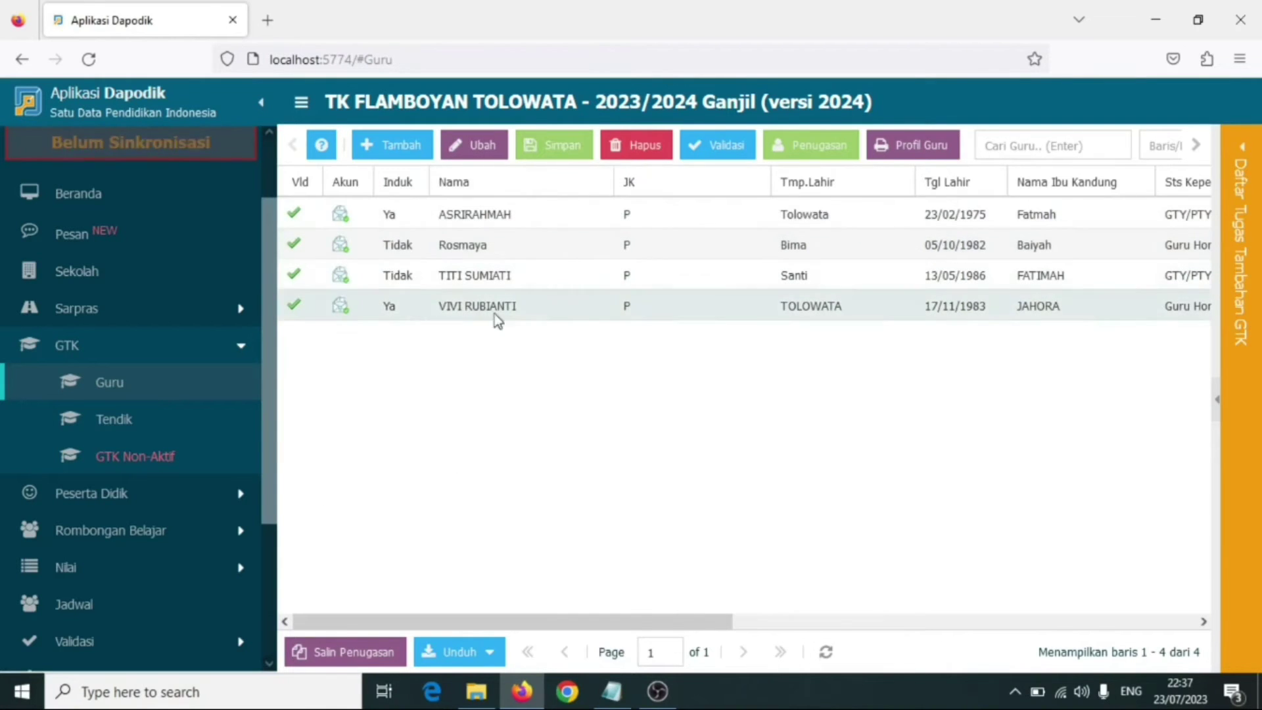
click(102, 419)
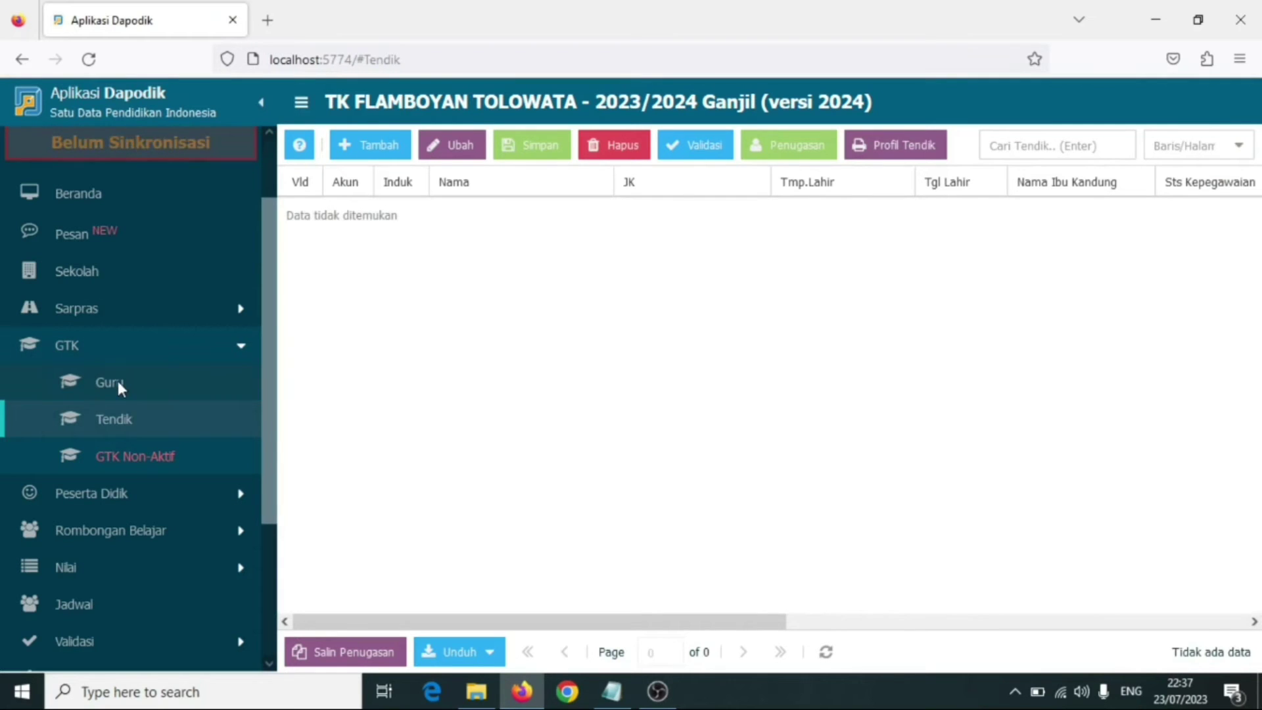
click(117, 382)
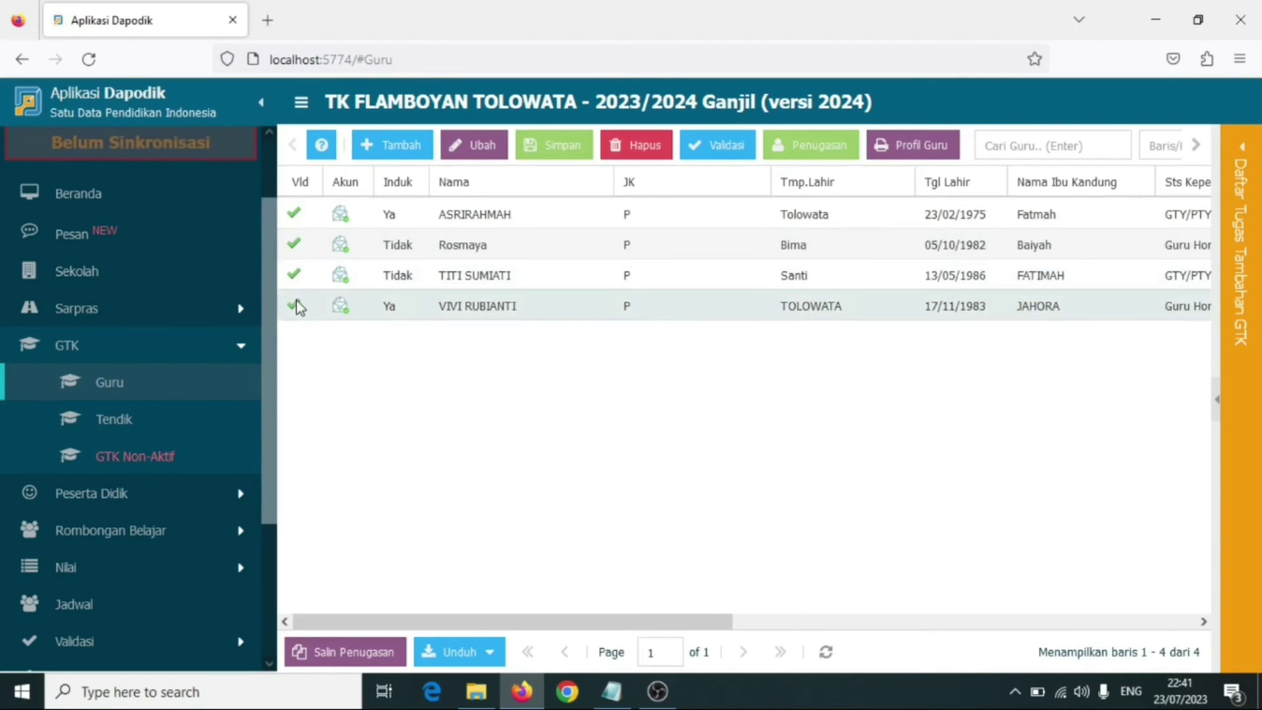
click(93, 355)
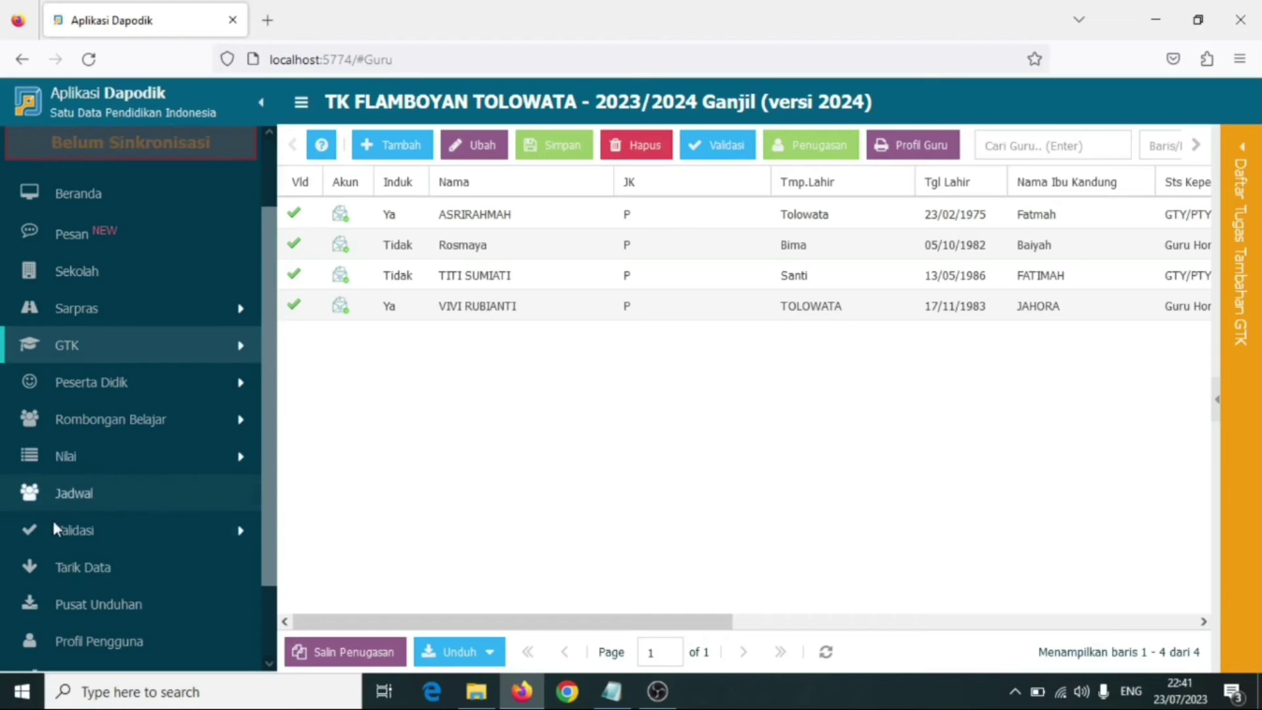
Step: Validate the data and check the results for Sekolah, Sarpras, Peserta Didik, GTK, Rombongan Belajar & Jadwal, Pembelajaran, Nilai and Referensi
click(72, 571)
click(669, 421)
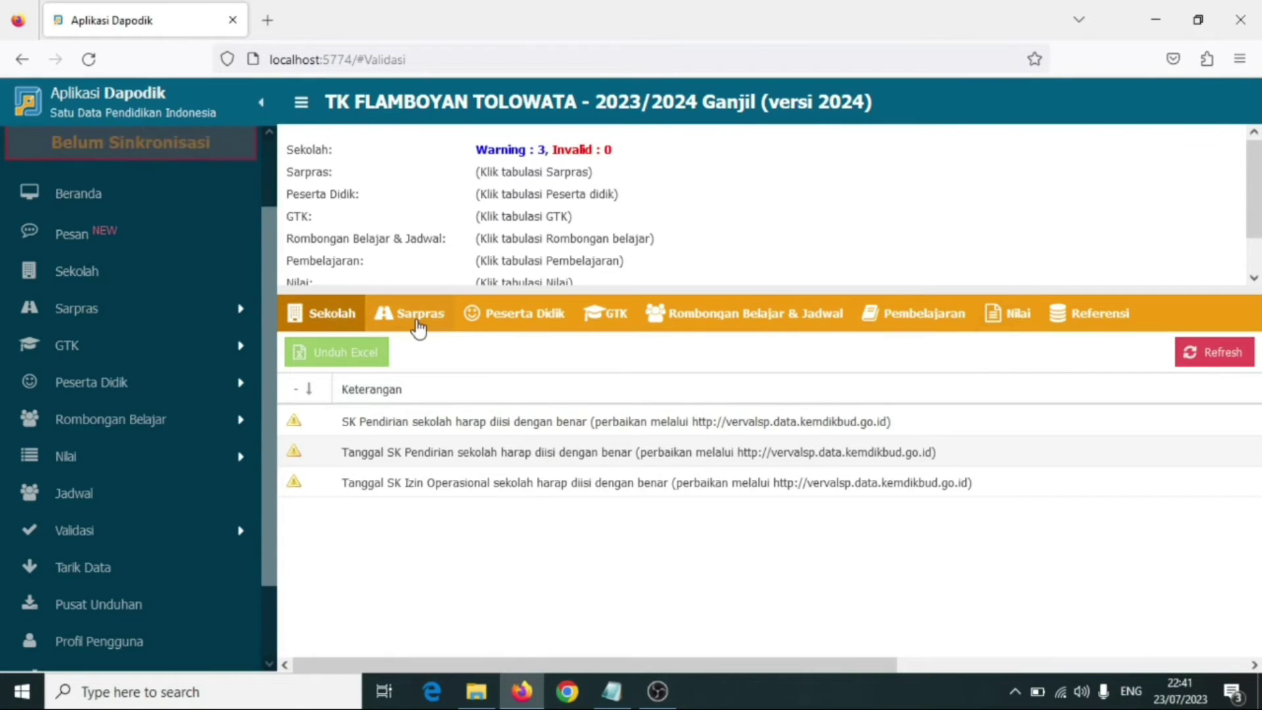
click(417, 322)
click(530, 315)
click(608, 314)
click(756, 314)
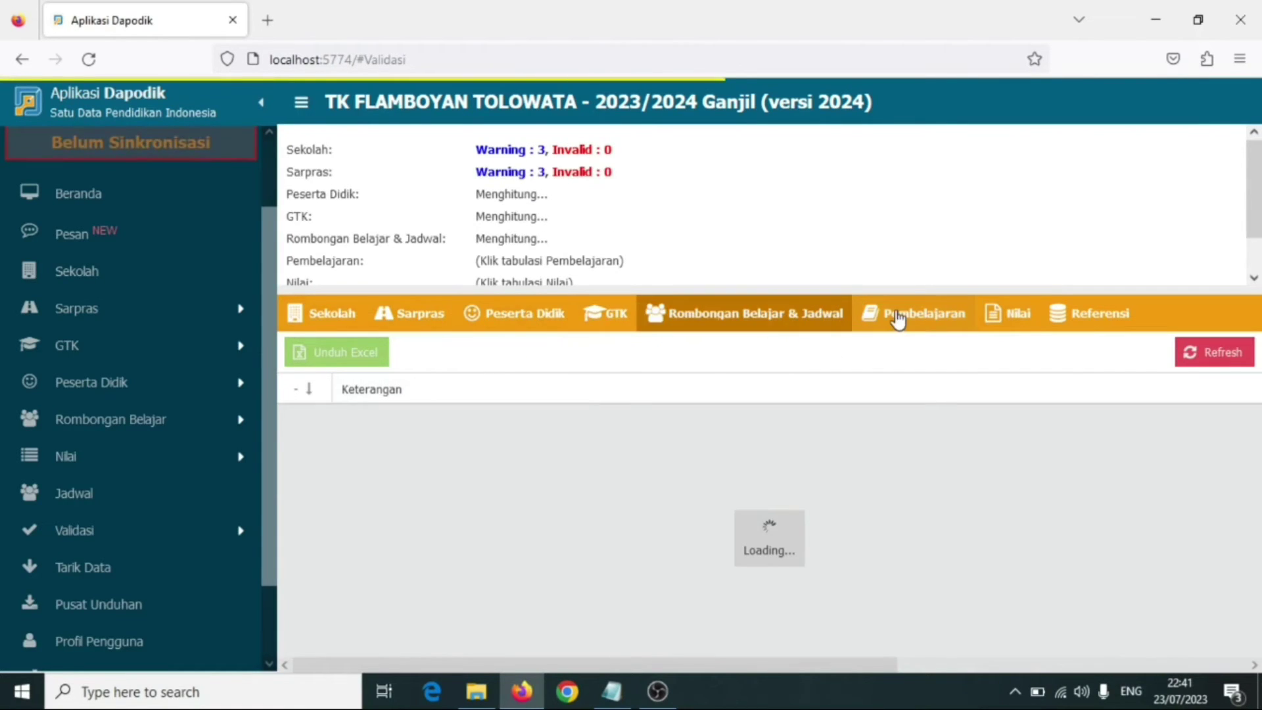
click(916, 314)
click(1024, 318)
click(1099, 318)
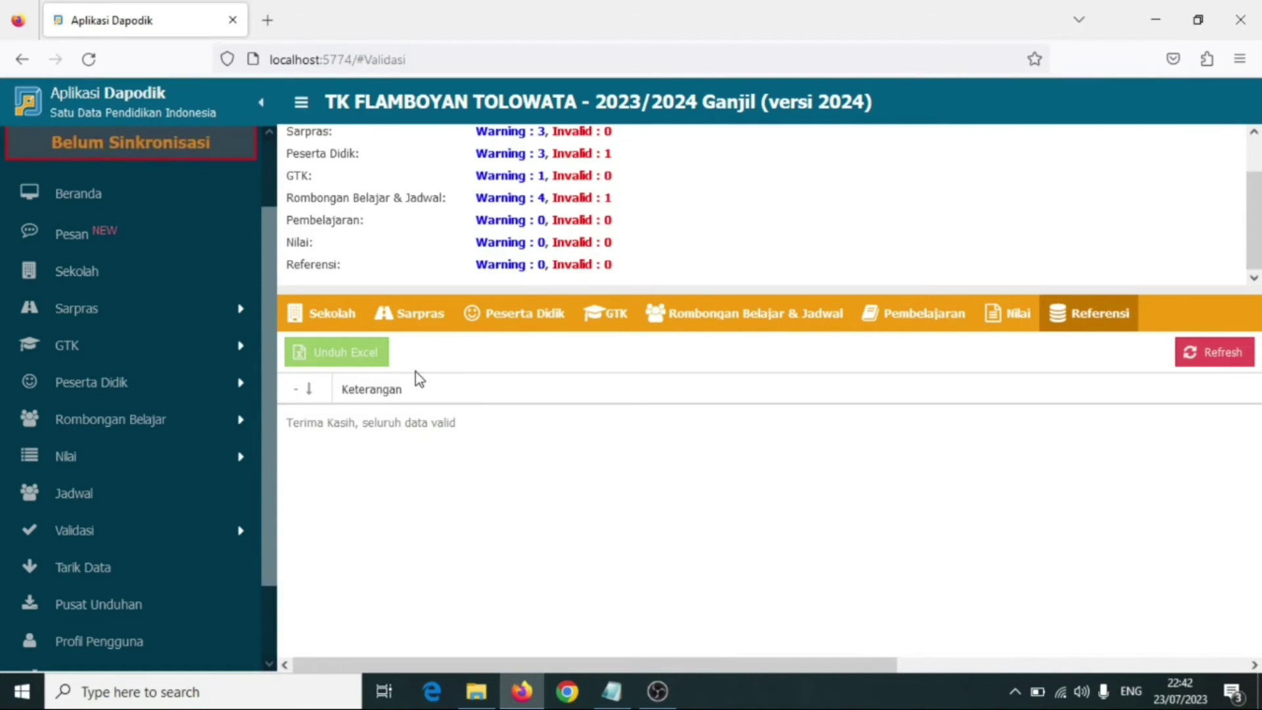
Step: Agree to continue with the Tarik Data process and look over its school identity and server connection sections
click(107, 566)
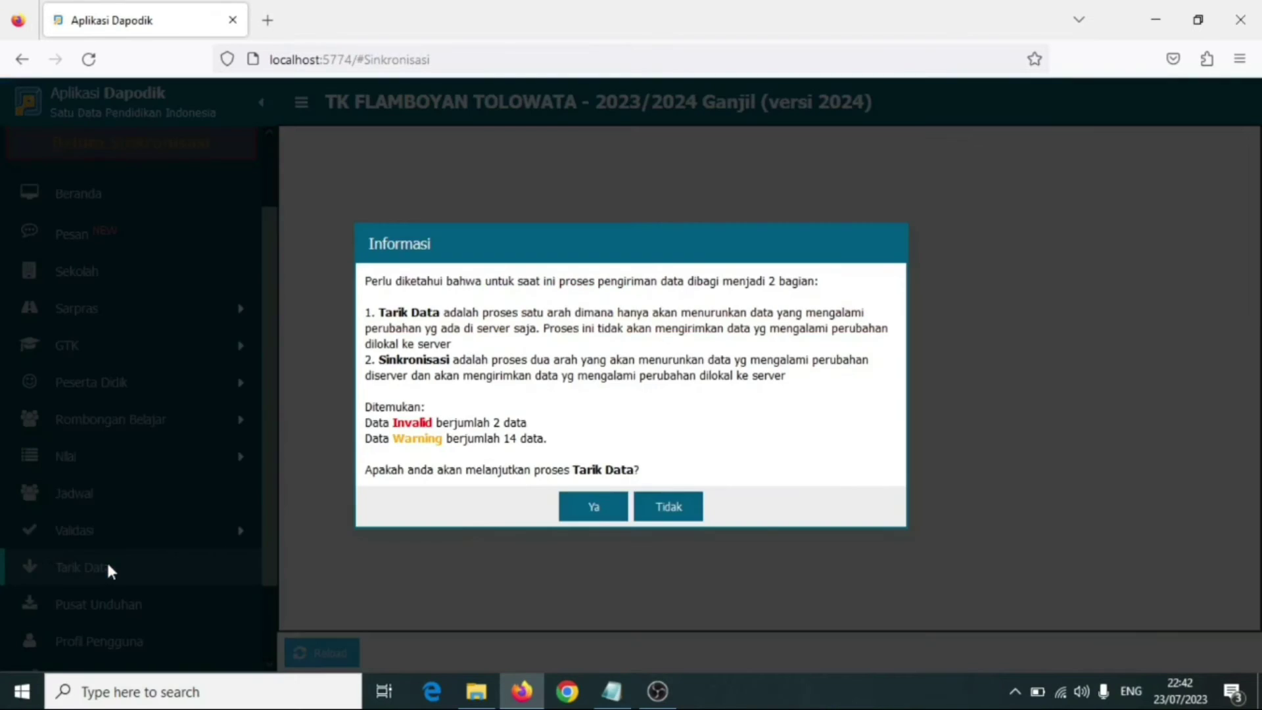
click(579, 503)
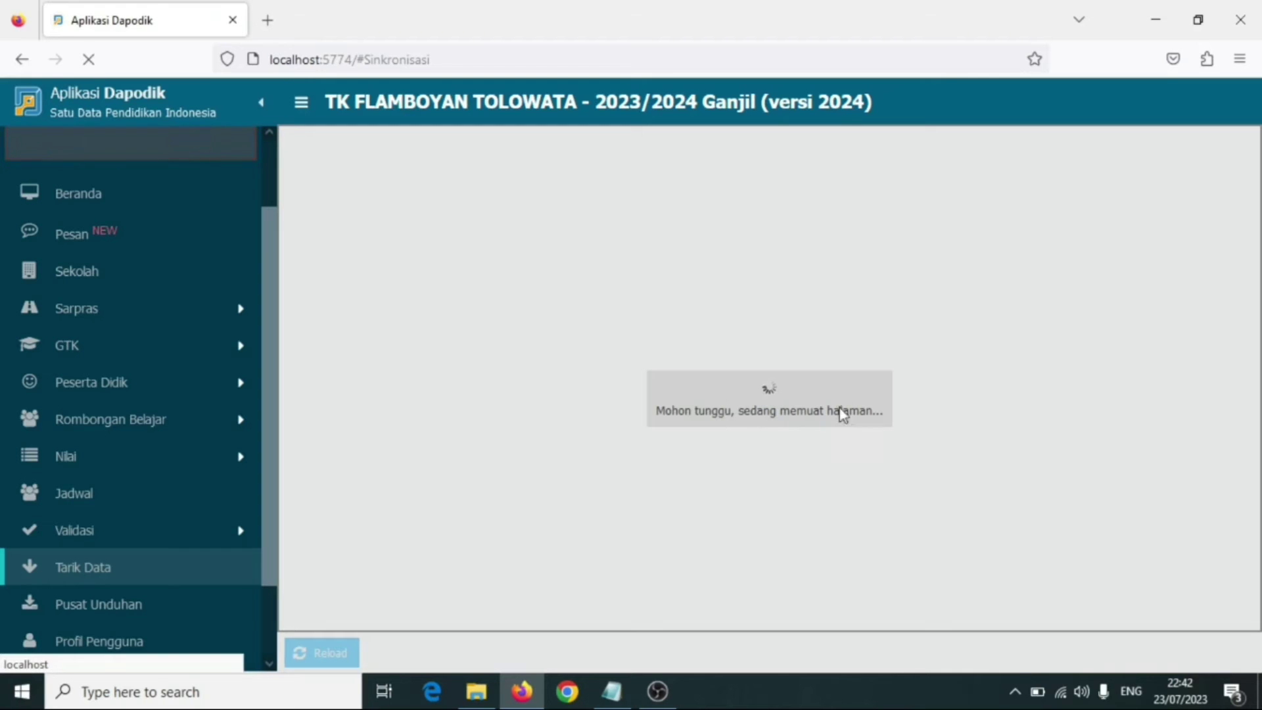
scroll(739, 401, down, 2)
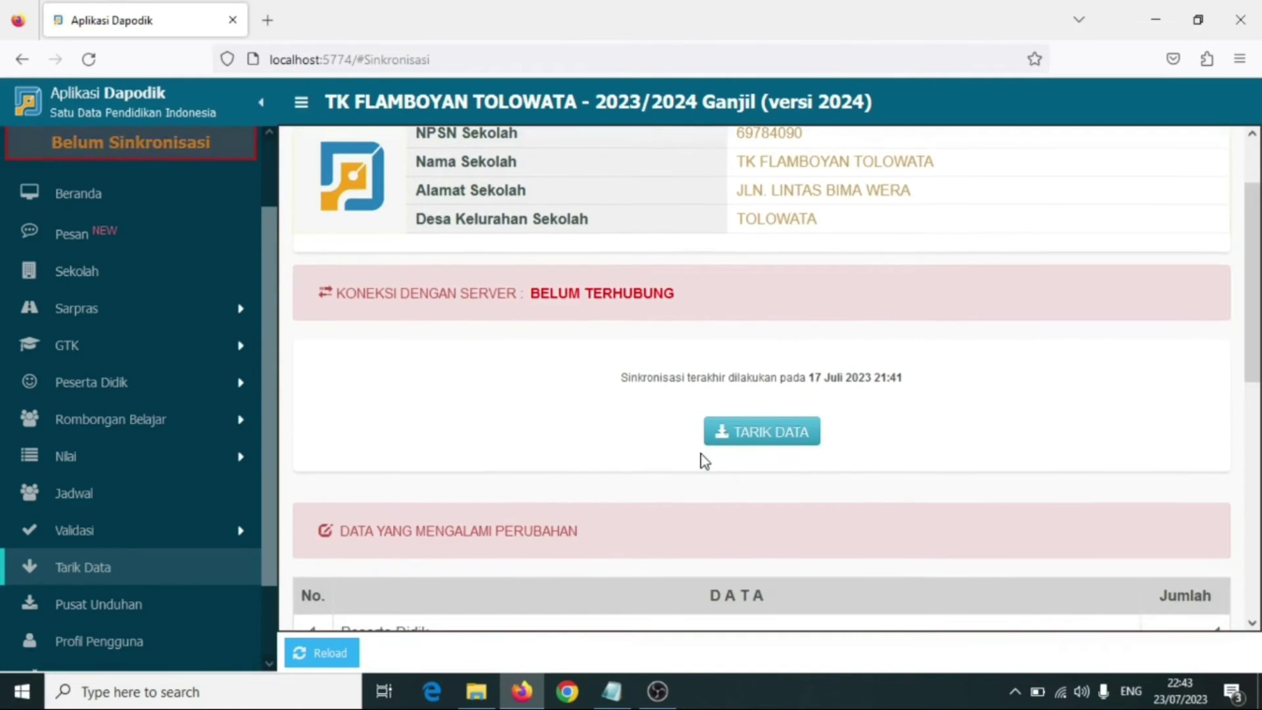
scroll(704, 459, up, 2)
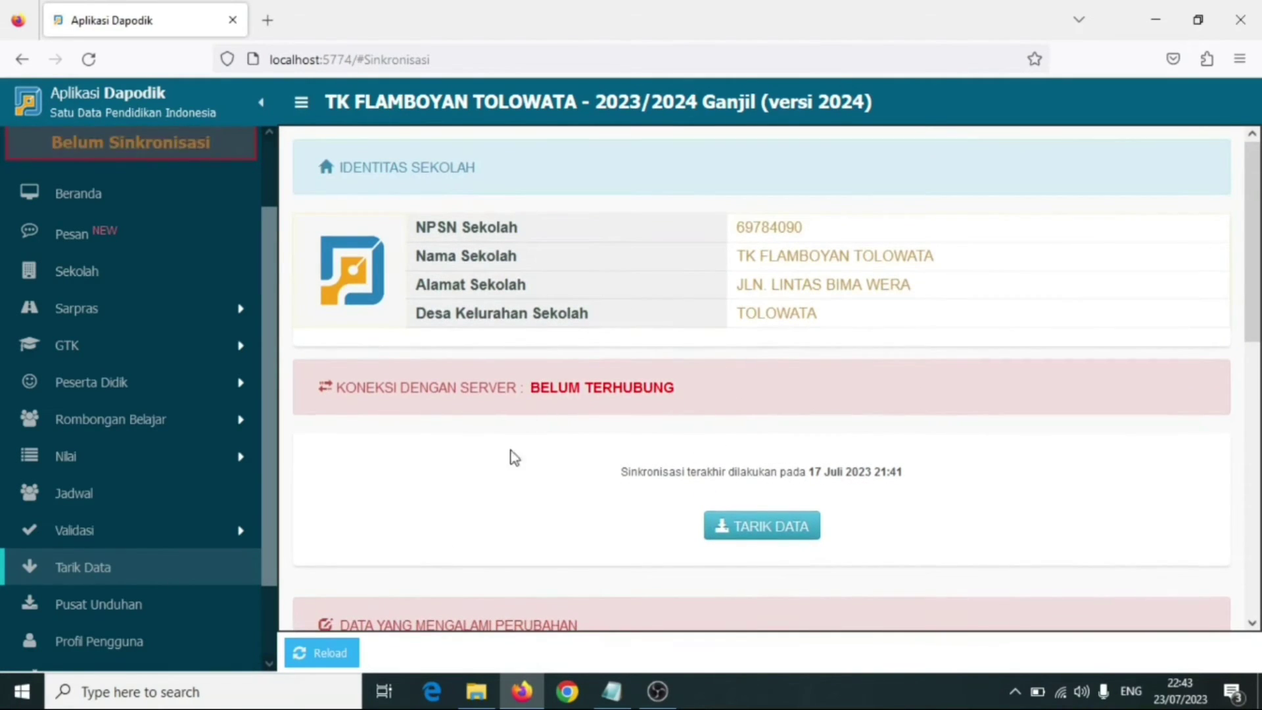
Step: Reload the Tarik Data page and check the computer's network connections
click(304, 654)
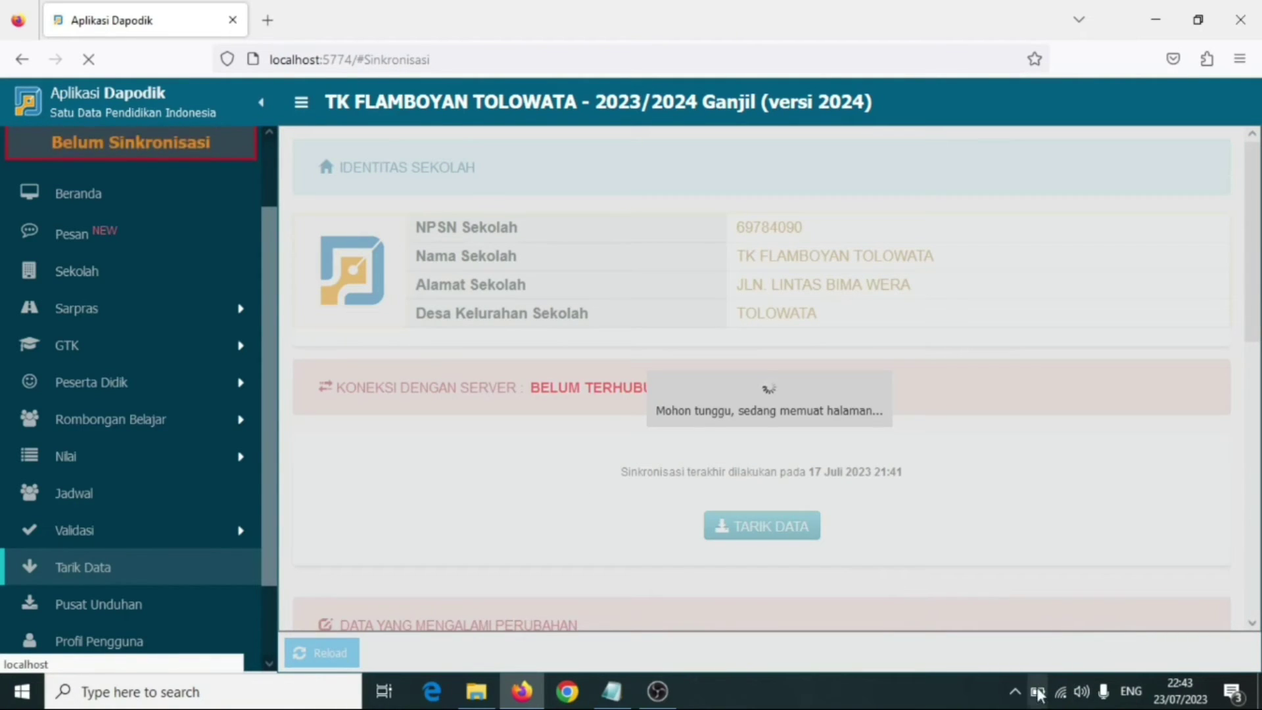
click(1060, 691)
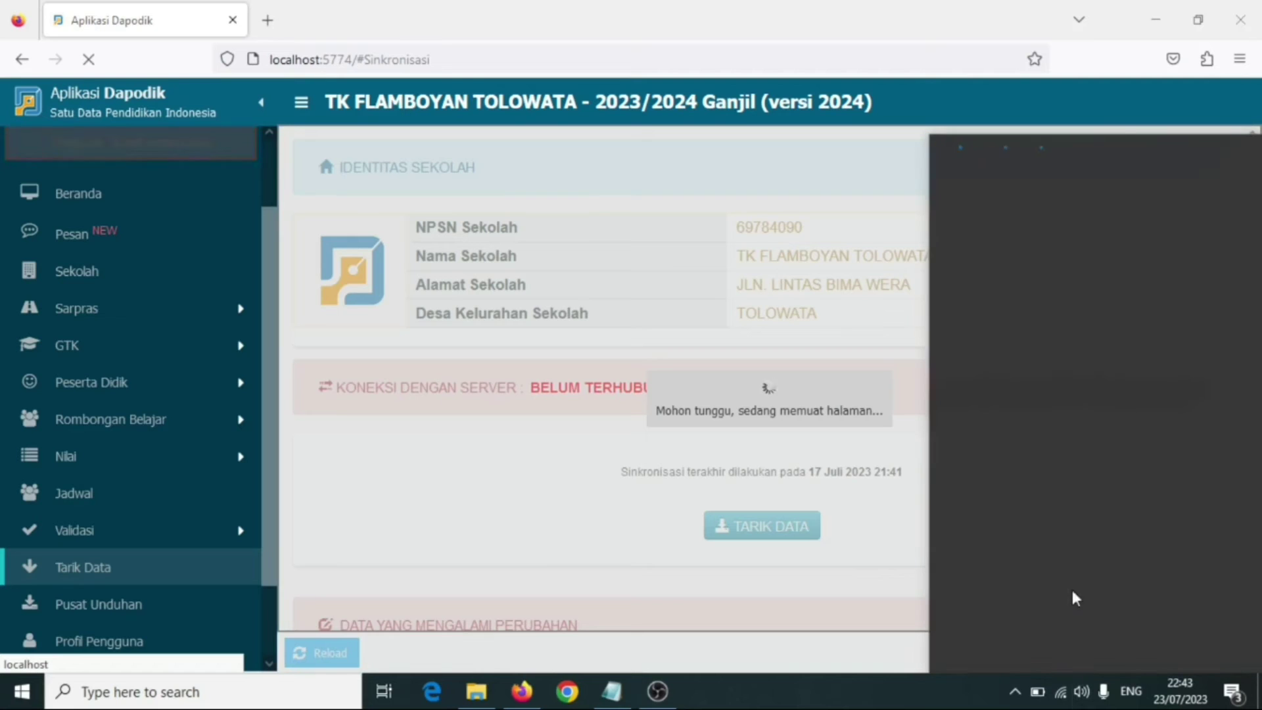
click(895, 218)
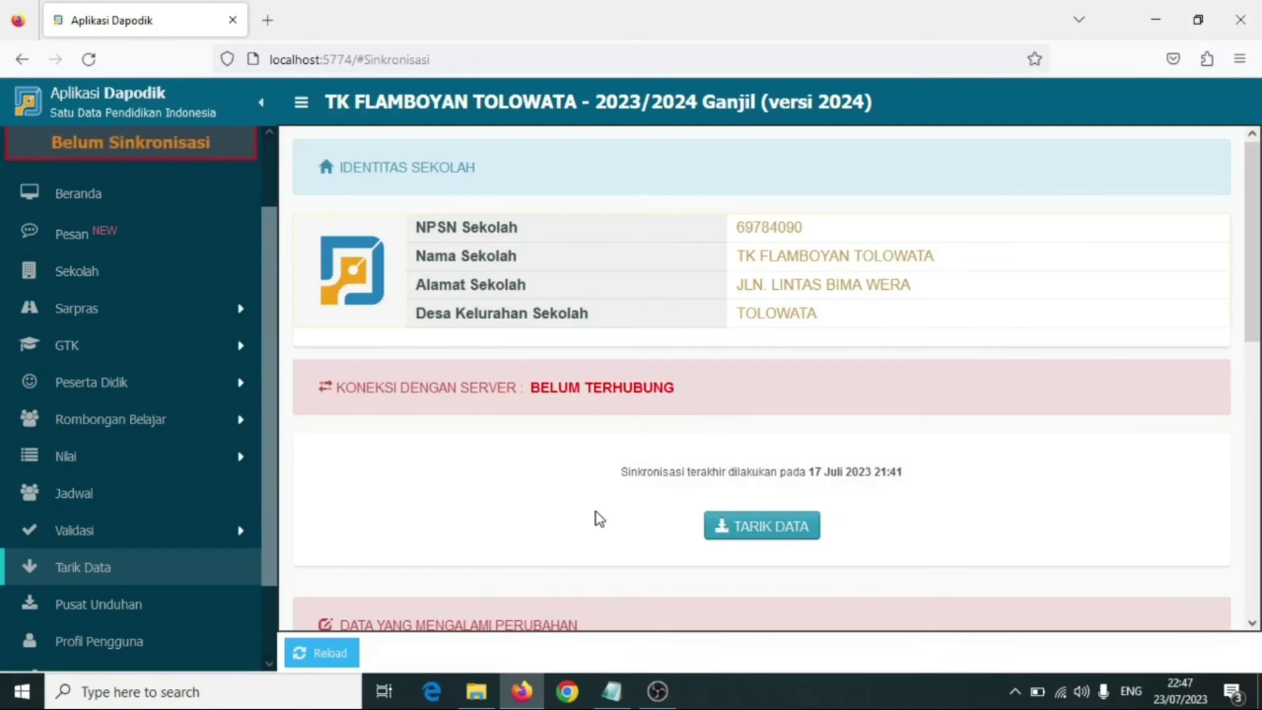
Step: Examine the server connection status, the last synchronisation date and the table of changed data for Tarik Data
scroll(597, 516, down, 2)
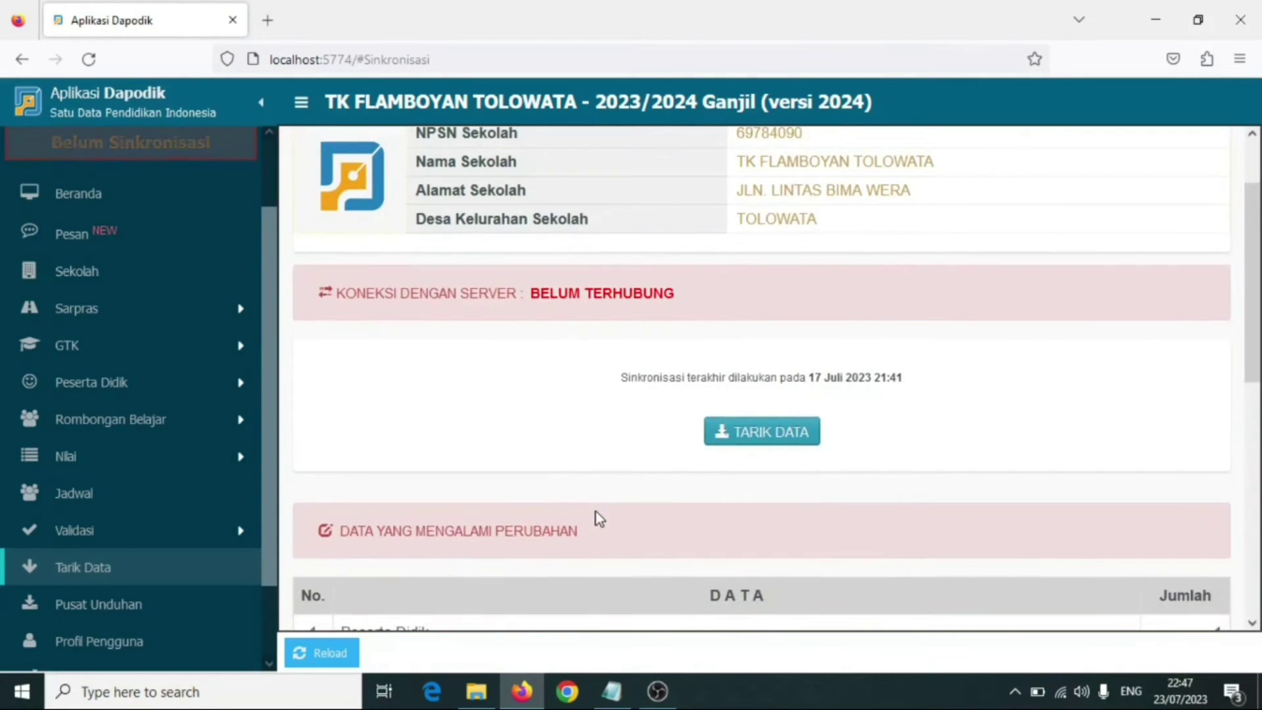
scroll(597, 520, up, 2)
scroll(575, 516, down, 3)
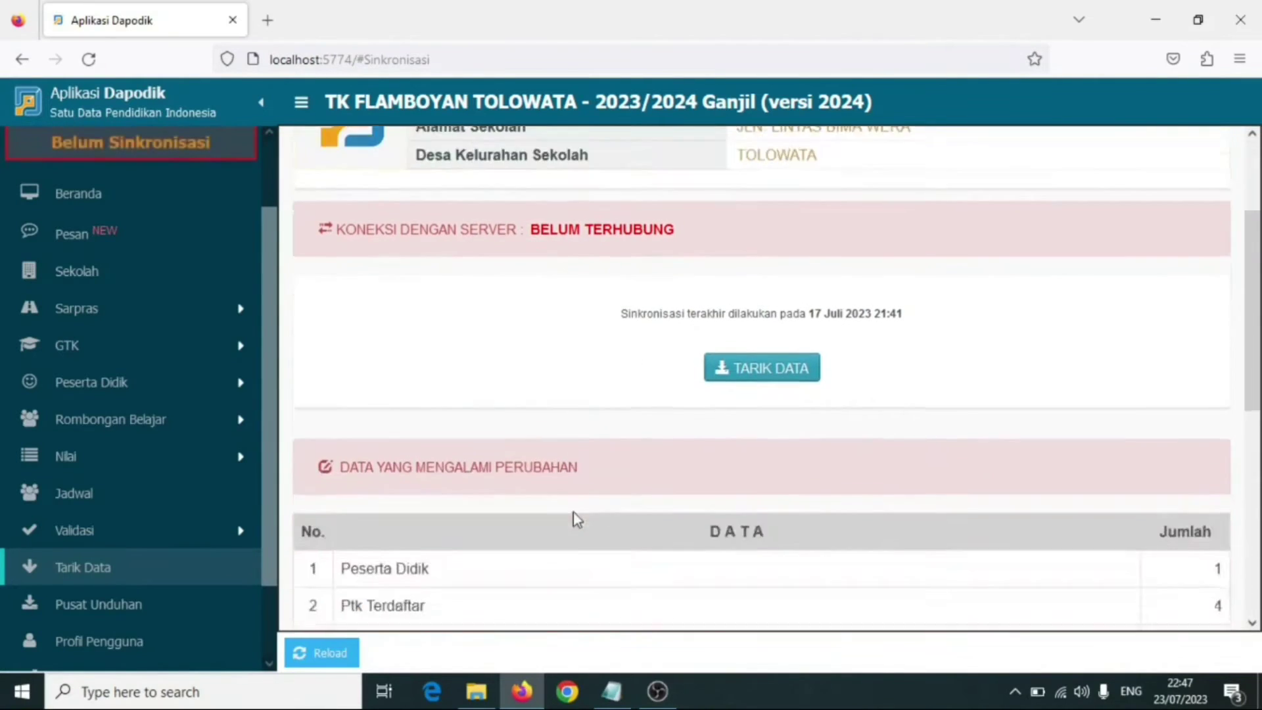
scroll(574, 447, up, 3)
drag(583, 388, 702, 464)
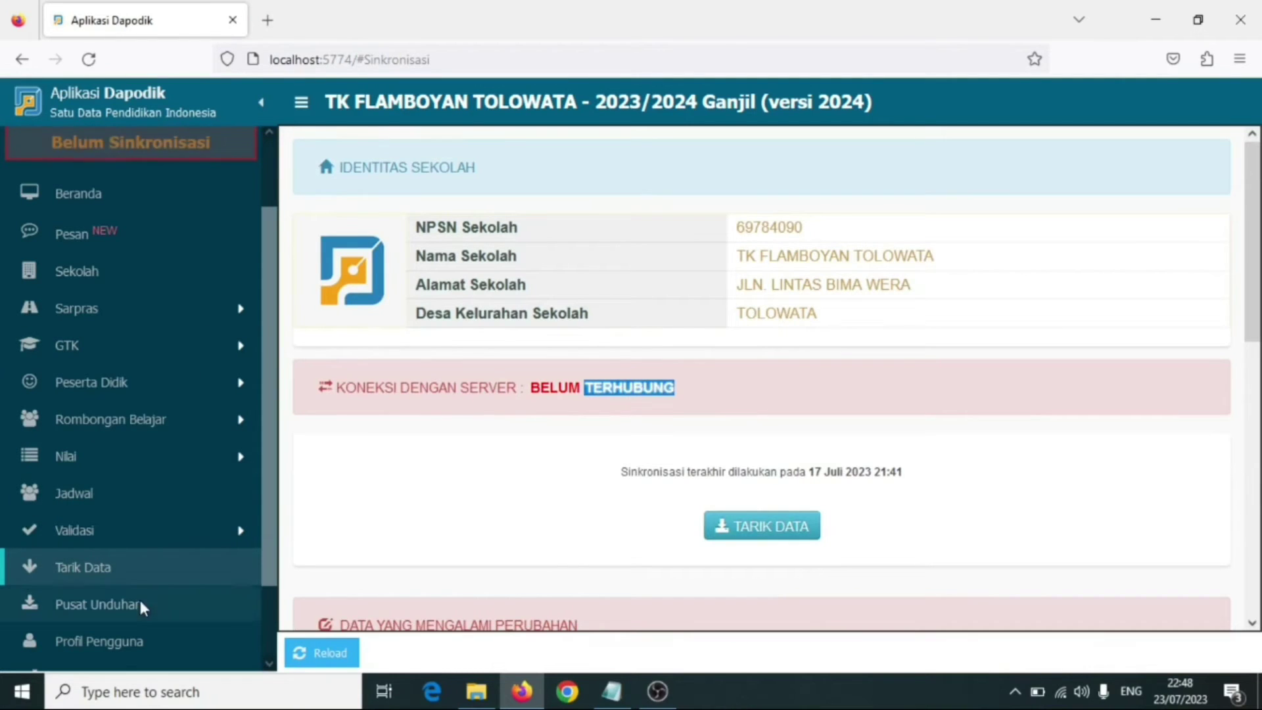
click(490, 410)
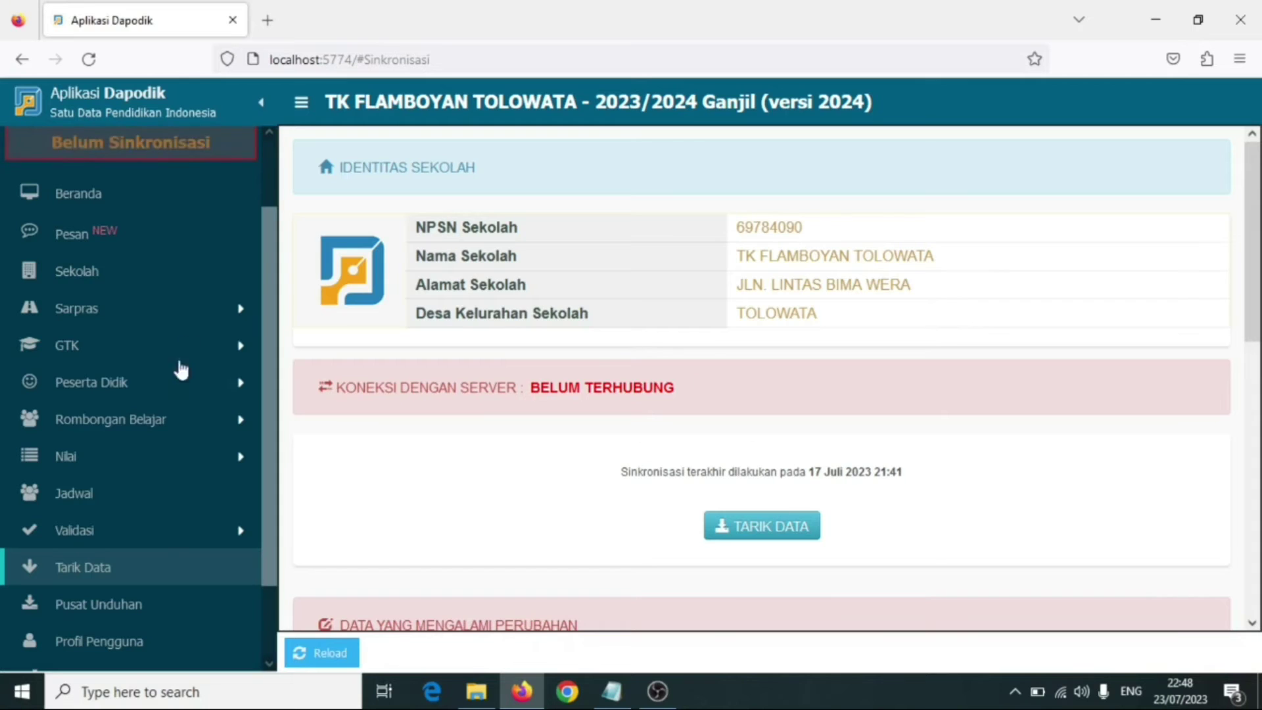
Step: Return to Beranda, refresh the application and open the Guru list under GTK
click(109, 195)
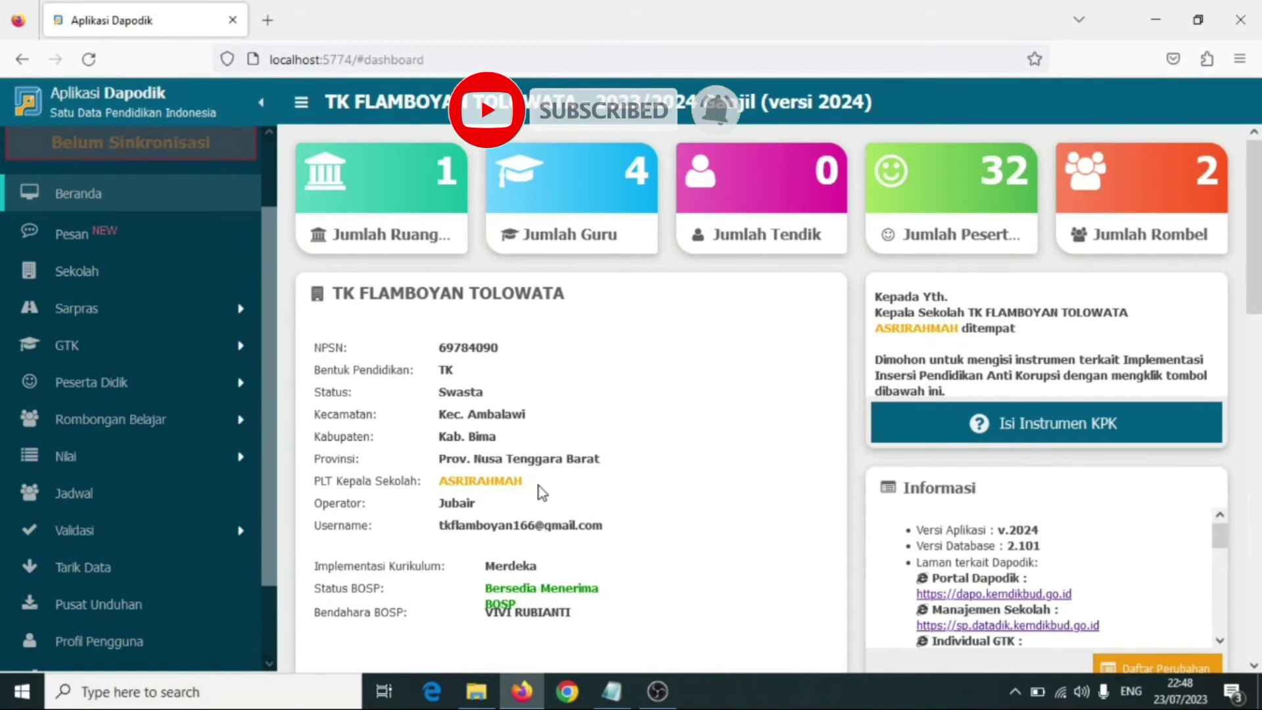
key(F5)
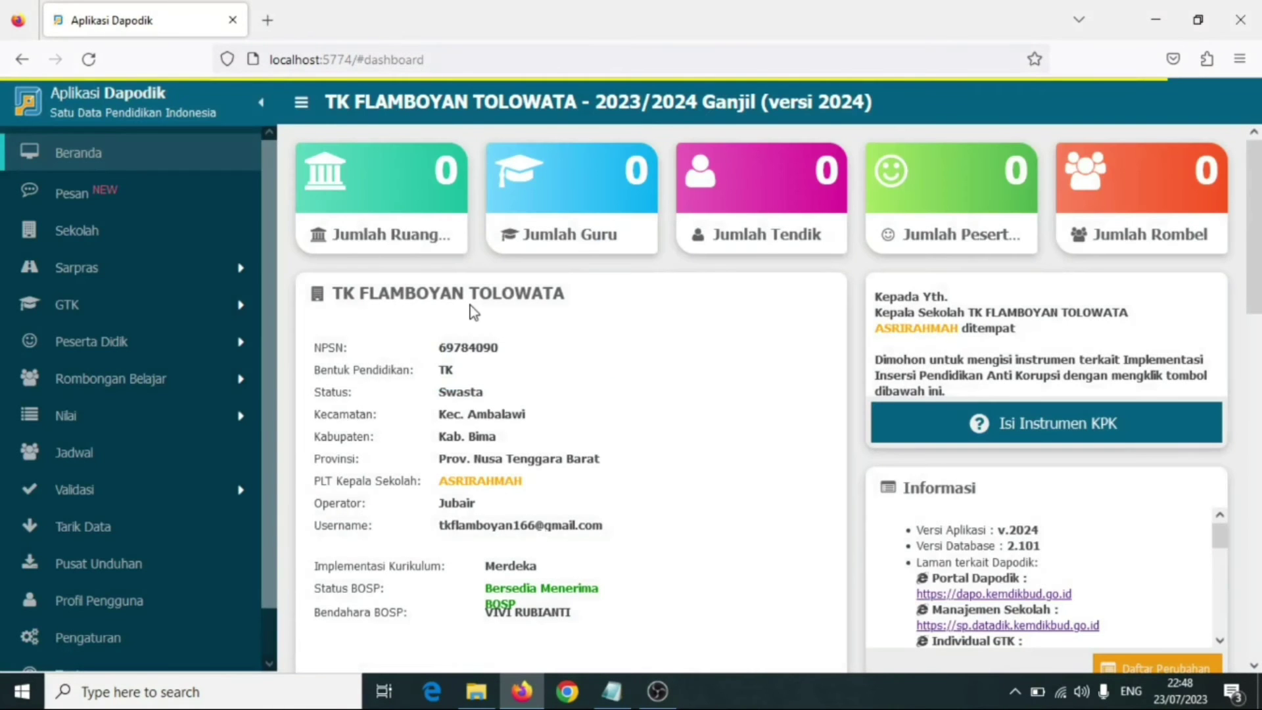
click(98, 305)
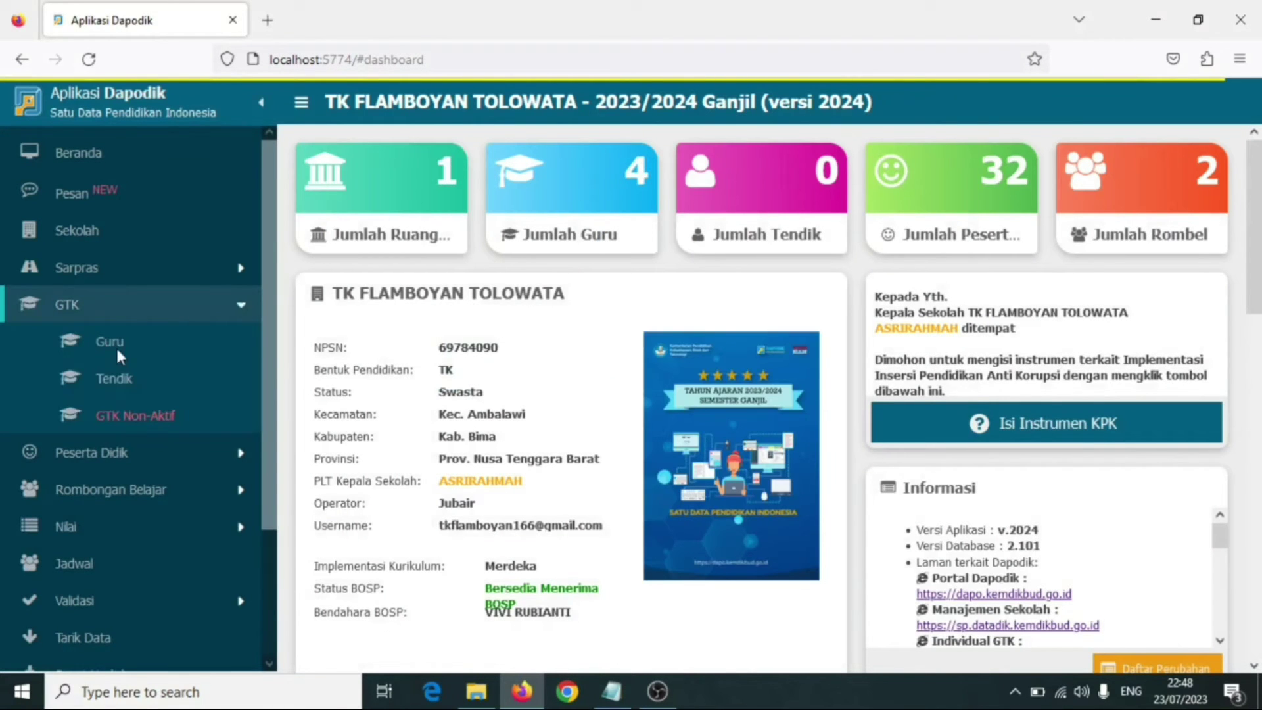
click(255, 356)
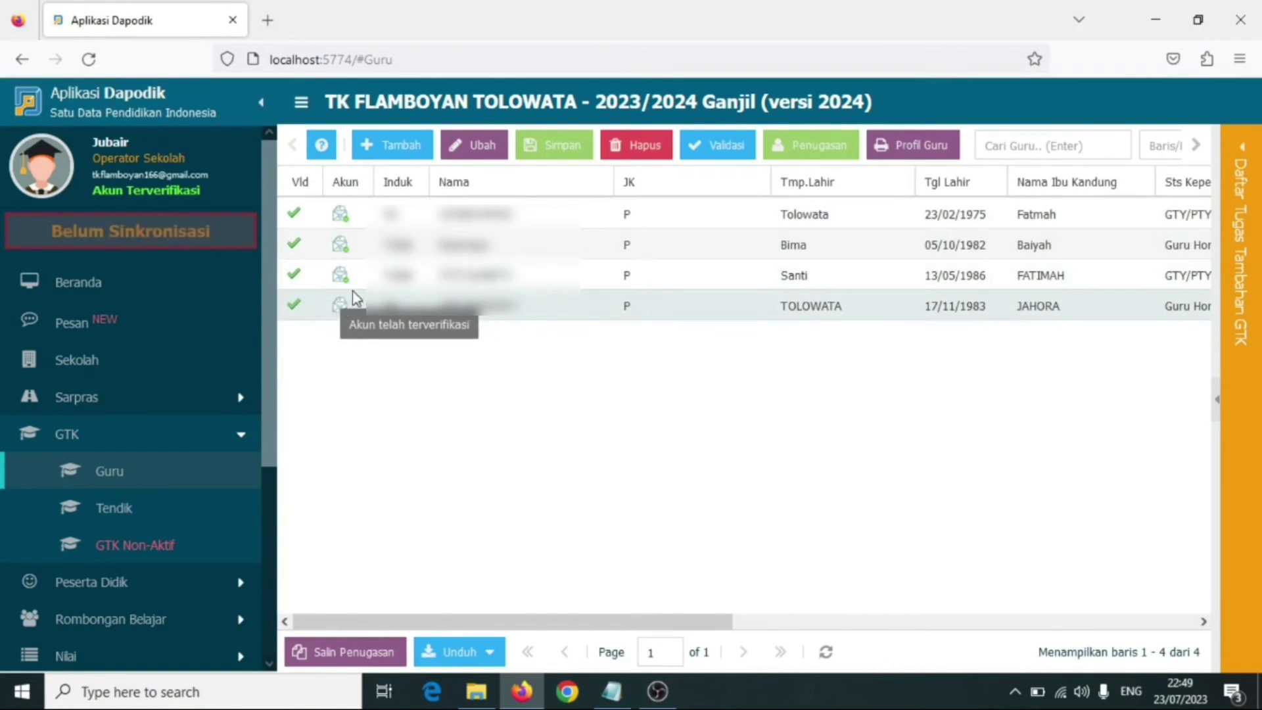
Step: Check the account verification status of each teacher in the Guru list
click(341, 214)
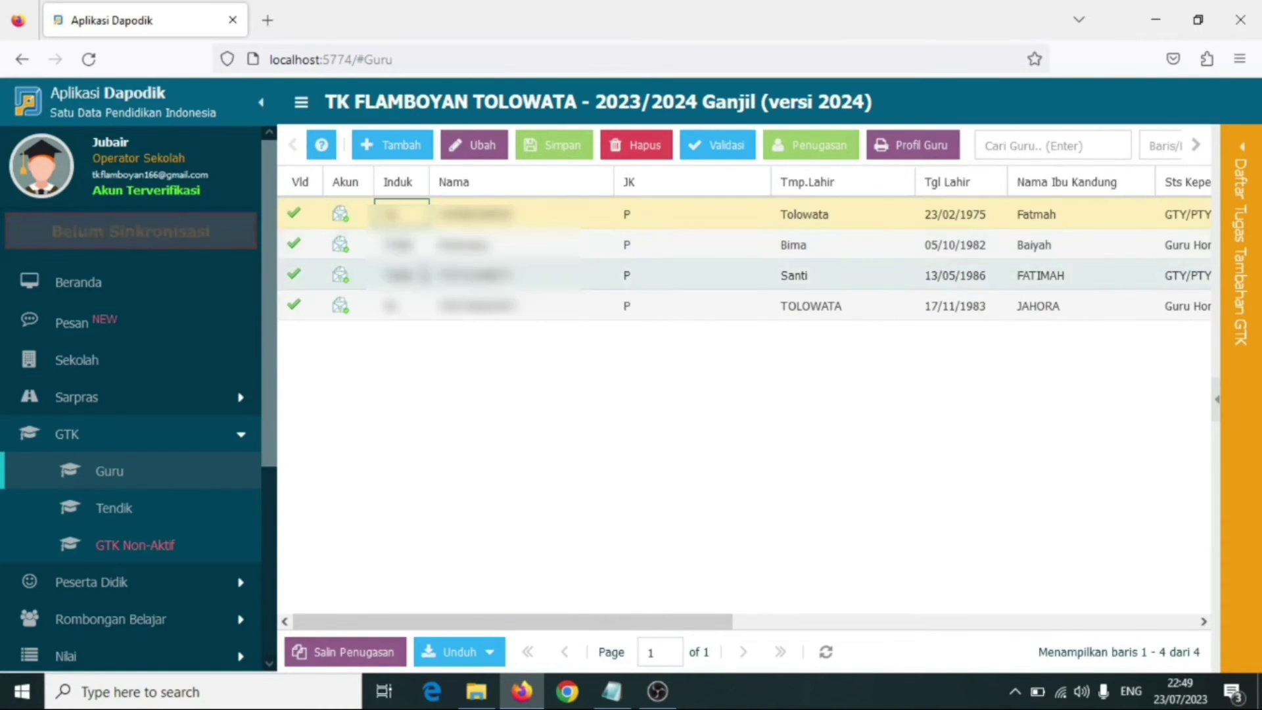
click(435, 247)
click(453, 276)
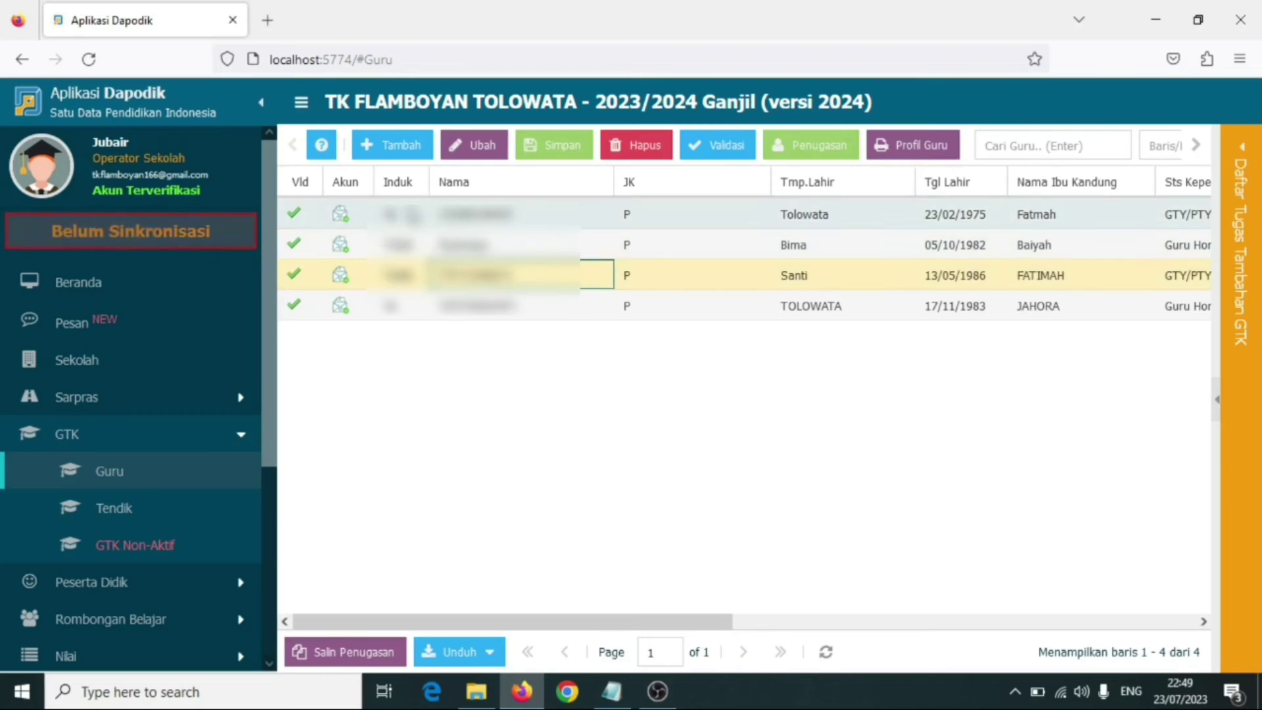
click(346, 218)
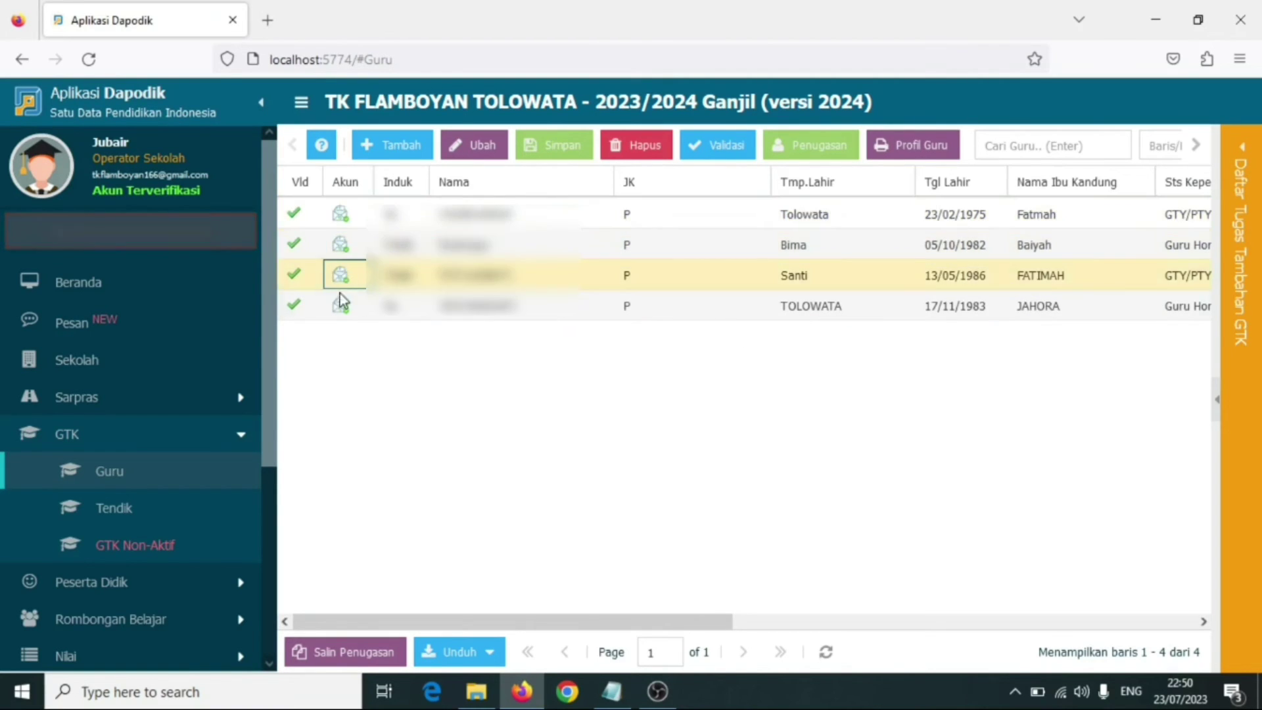
click(340, 244)
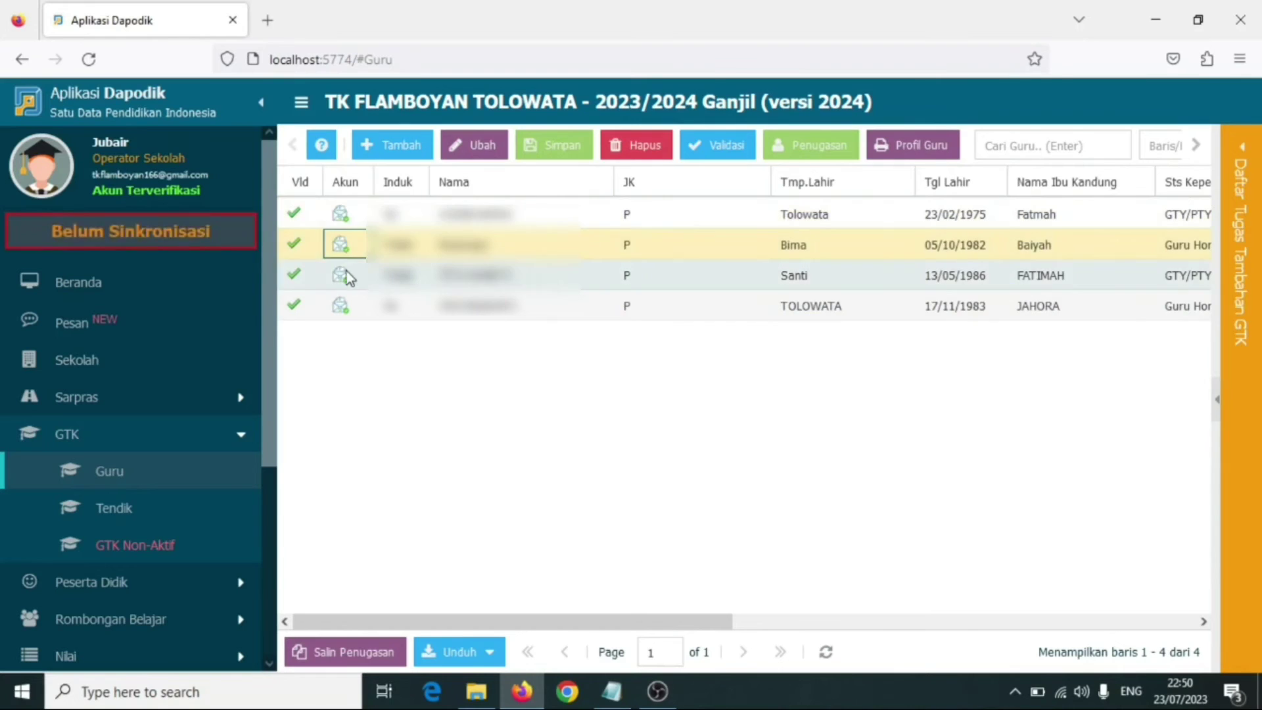
click(341, 275)
click(341, 305)
click(340, 216)
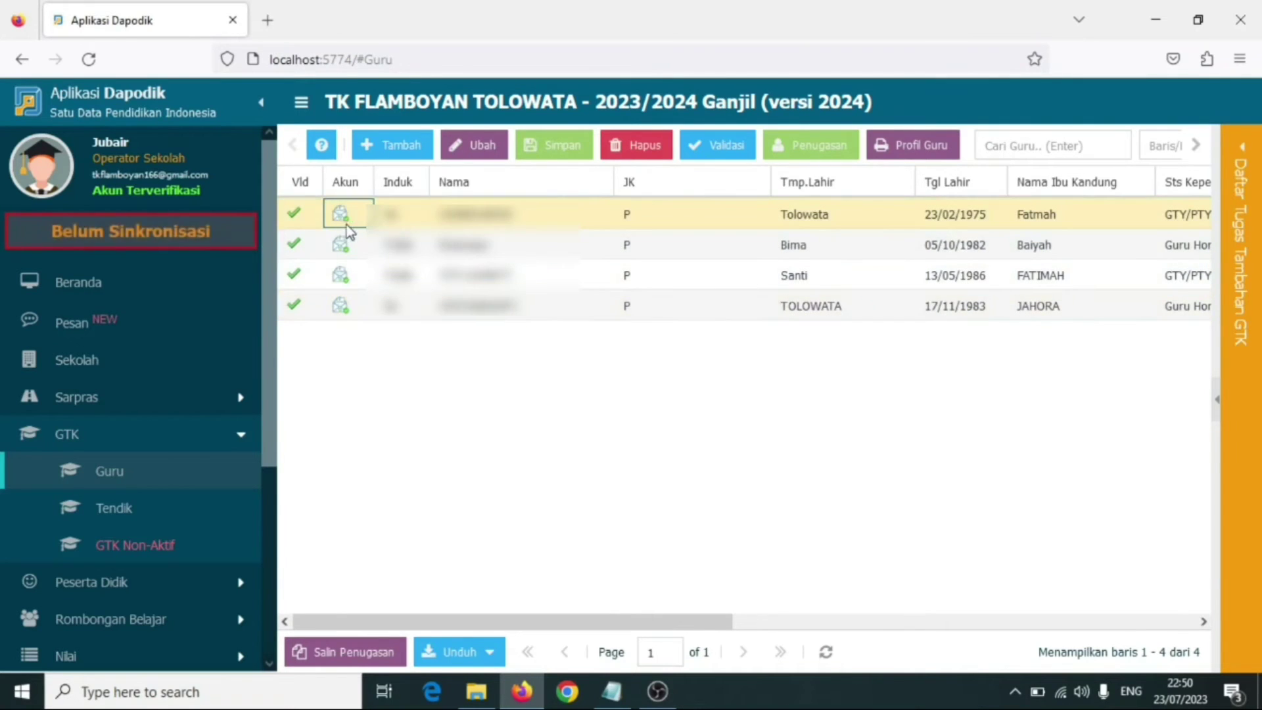
Step: Examine the first teacher's Penugasan details and Keaktifan PTK months, and close them without saving
click(779, 221)
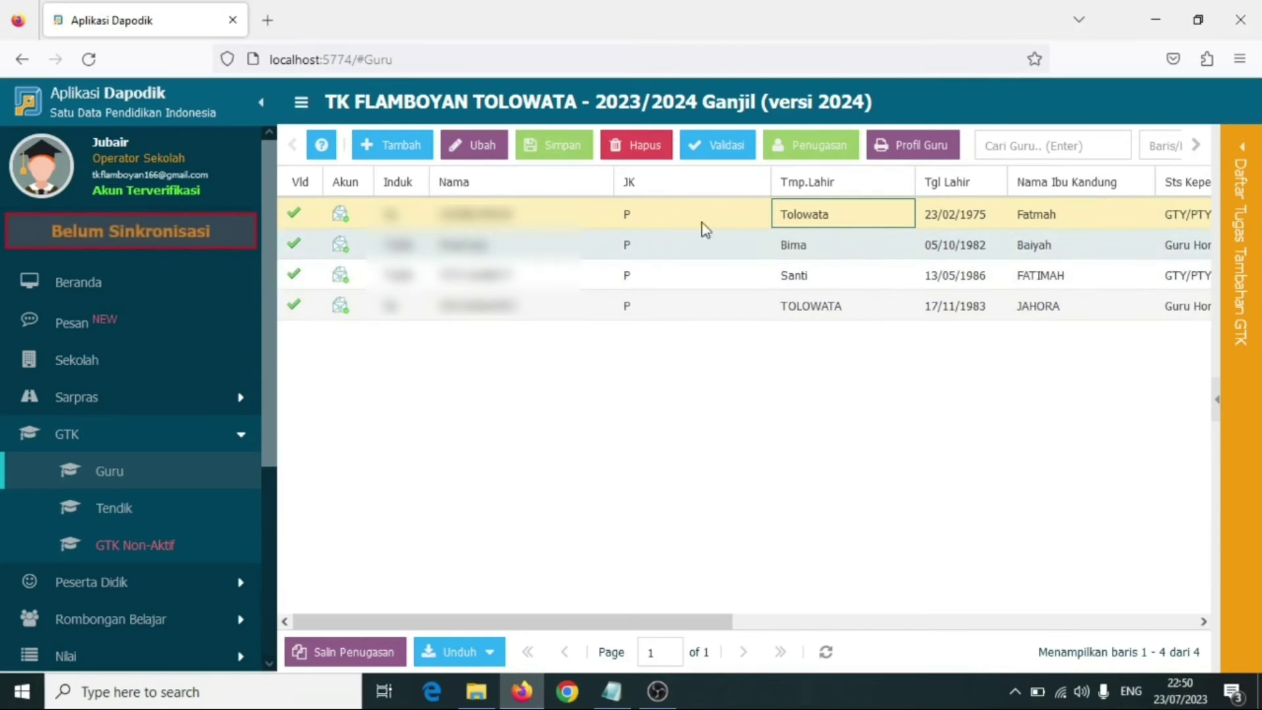
click(525, 223)
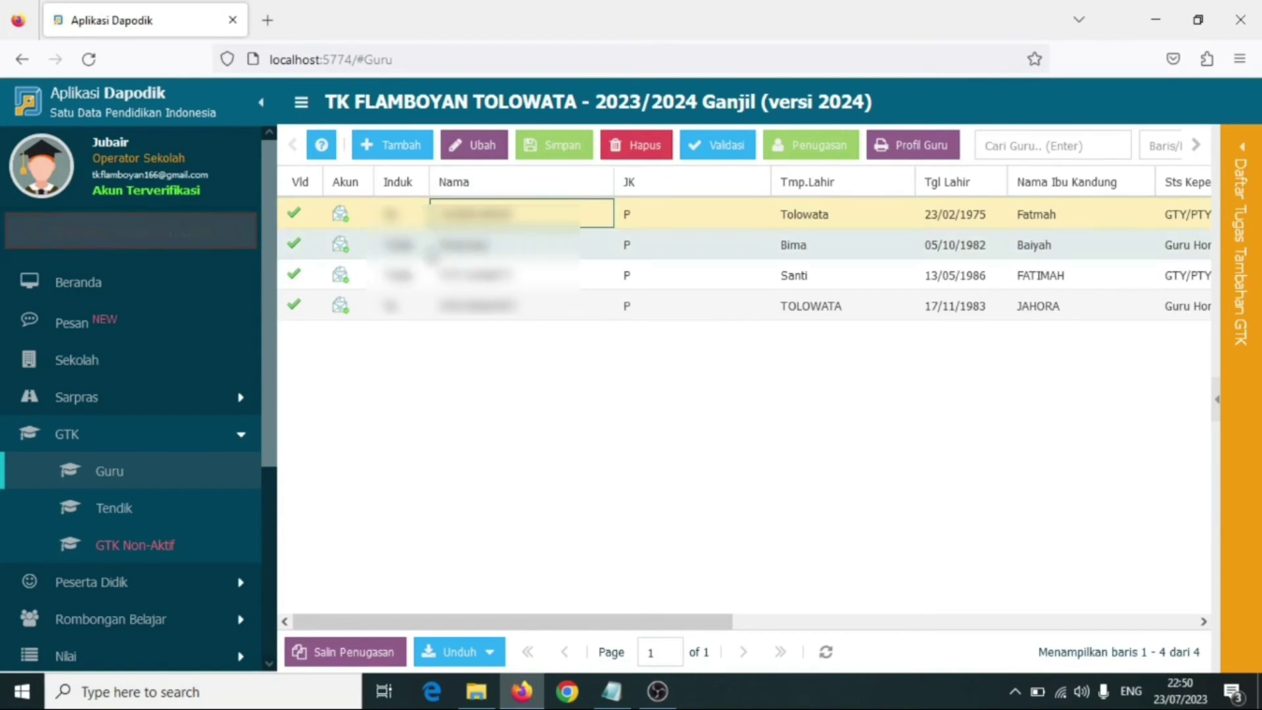
click(822, 150)
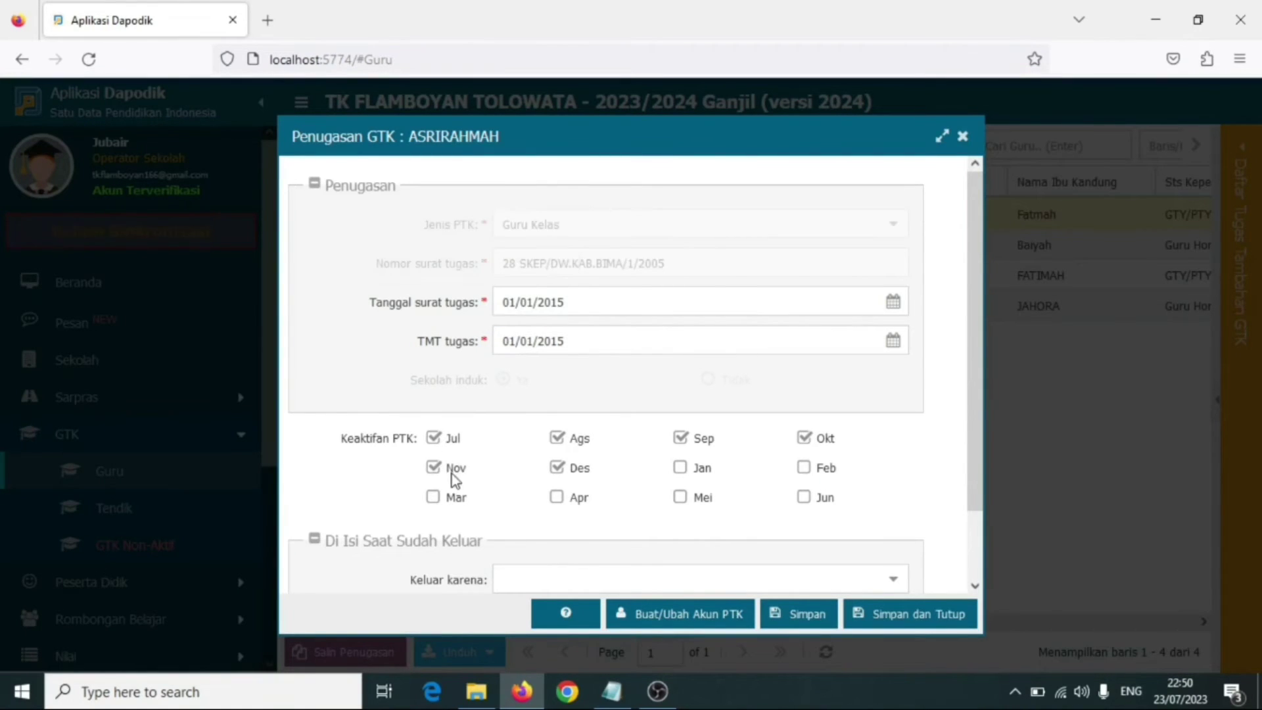
click(963, 138)
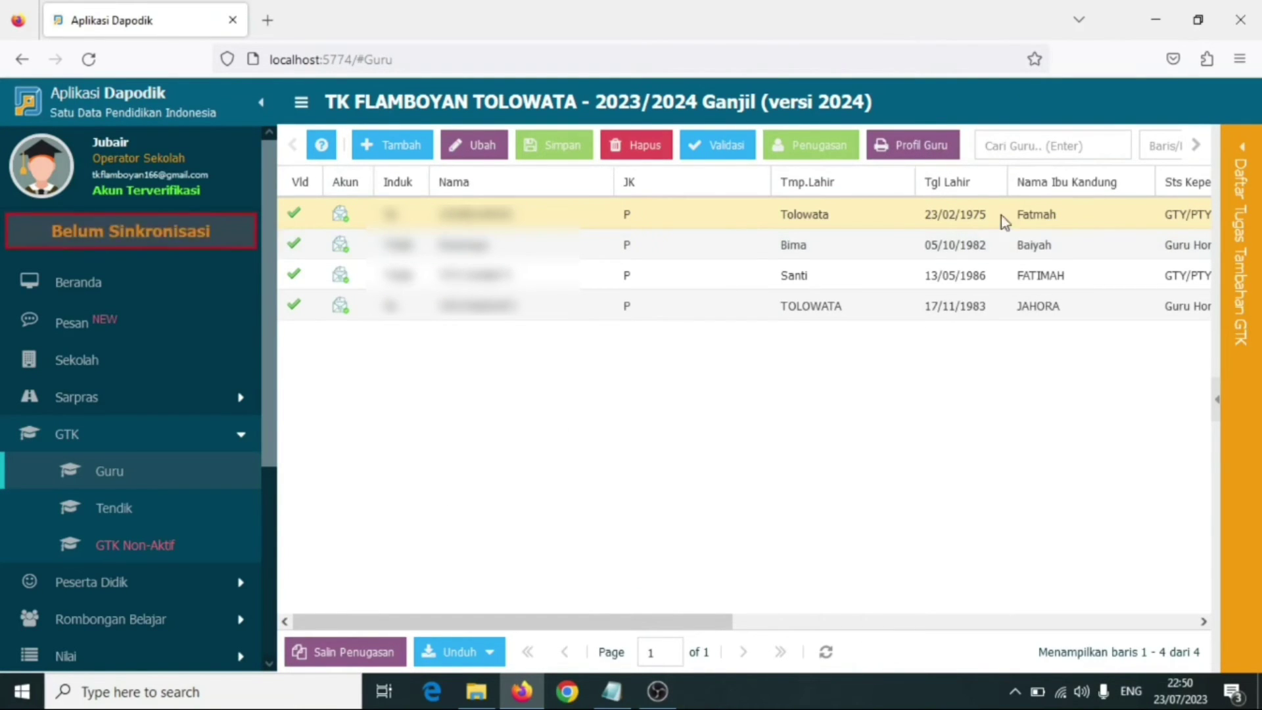
Step: Open the first teacher's record for editing, examine the Rwy.Pendidikan Formal entries, and close the record
click(480, 151)
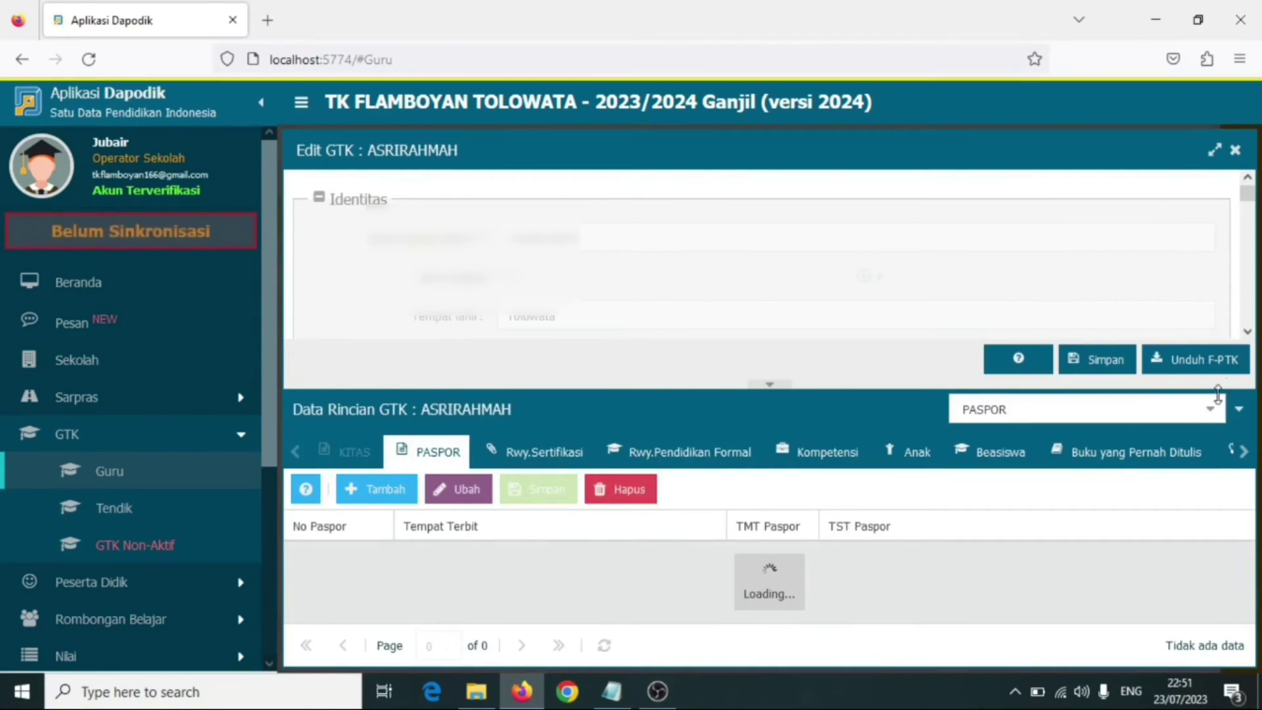
click(1208, 410)
scroll(1113, 304, down, 1)
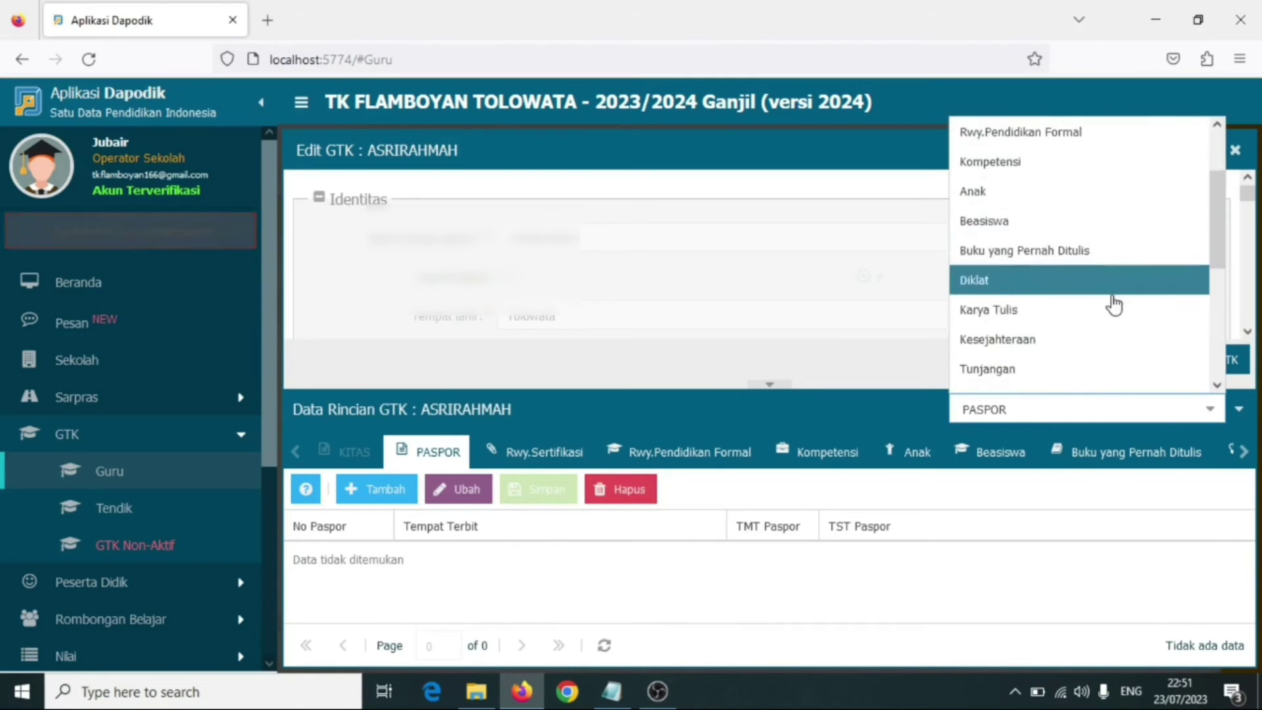
scroll(1099, 360, down, 1)
scroll(1096, 360, up, 2)
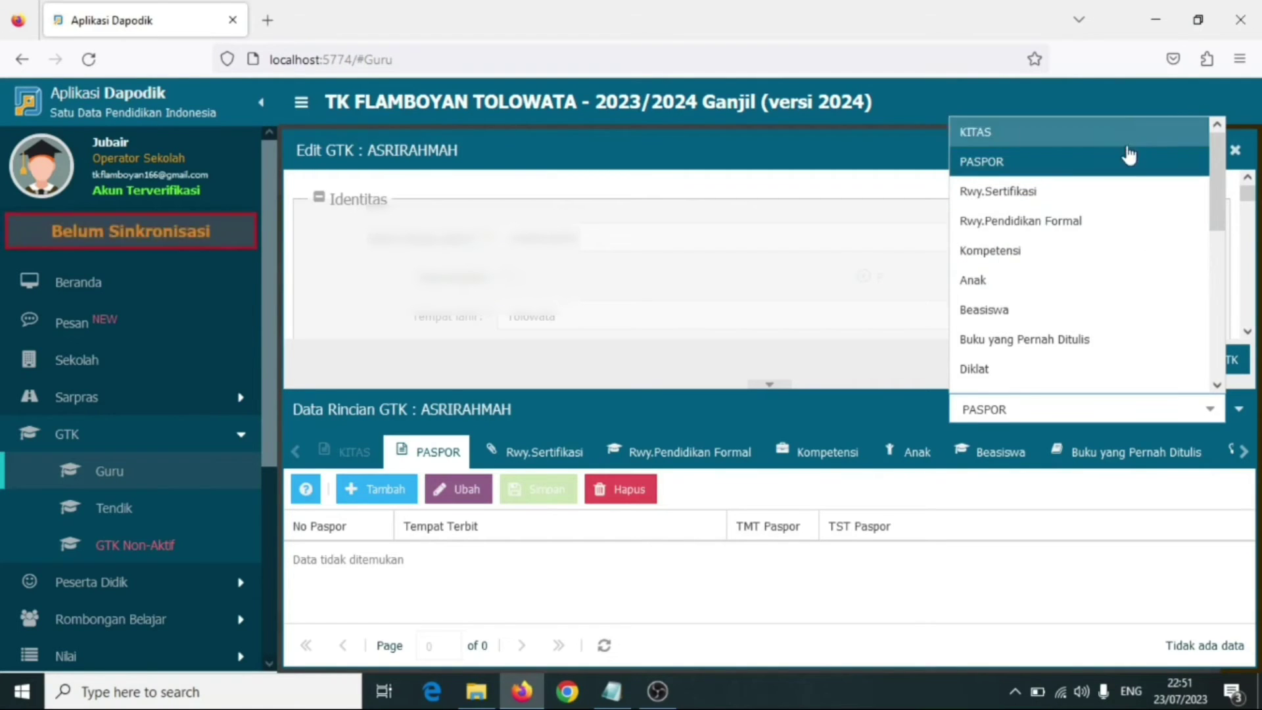
click(1118, 235)
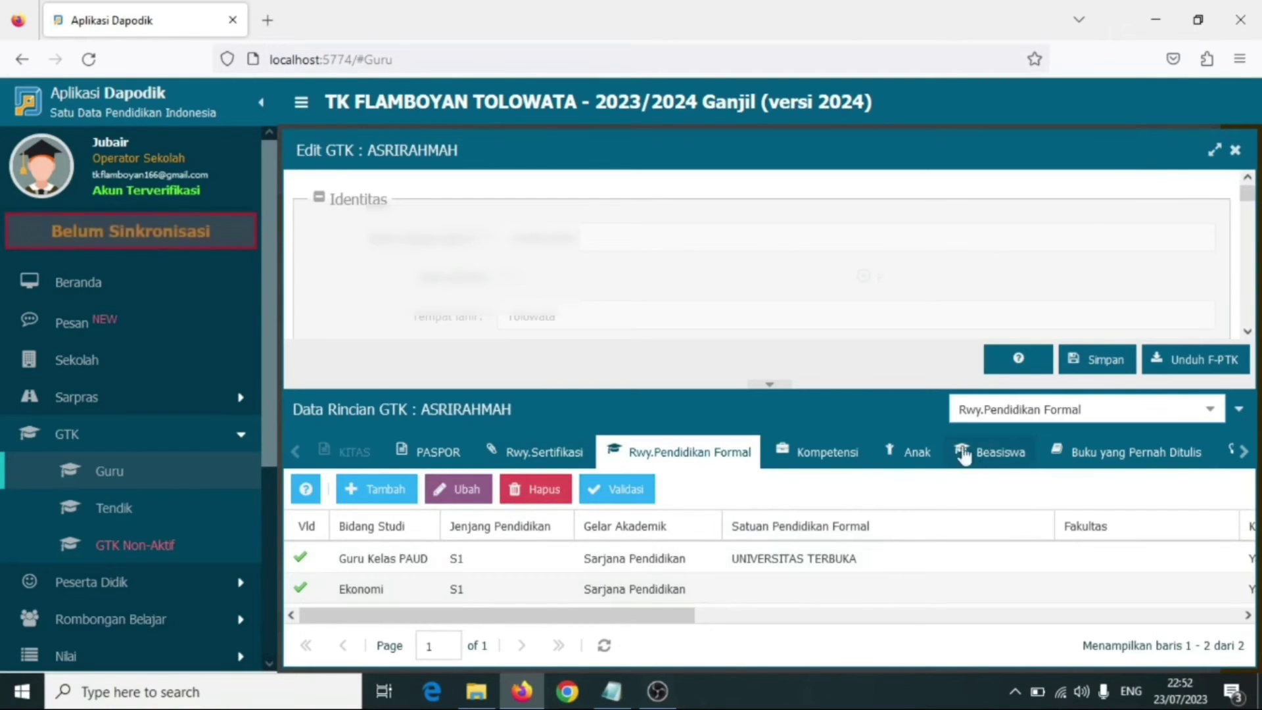
click(834, 559)
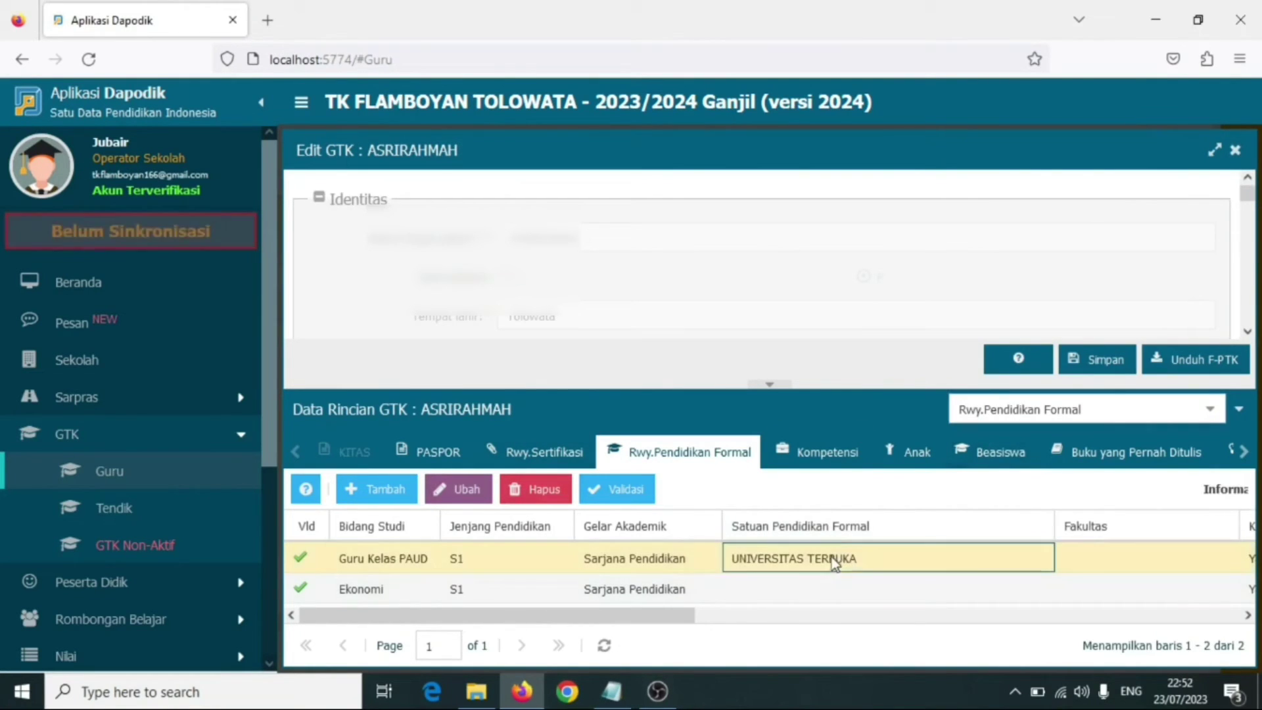
click(647, 592)
click(831, 591)
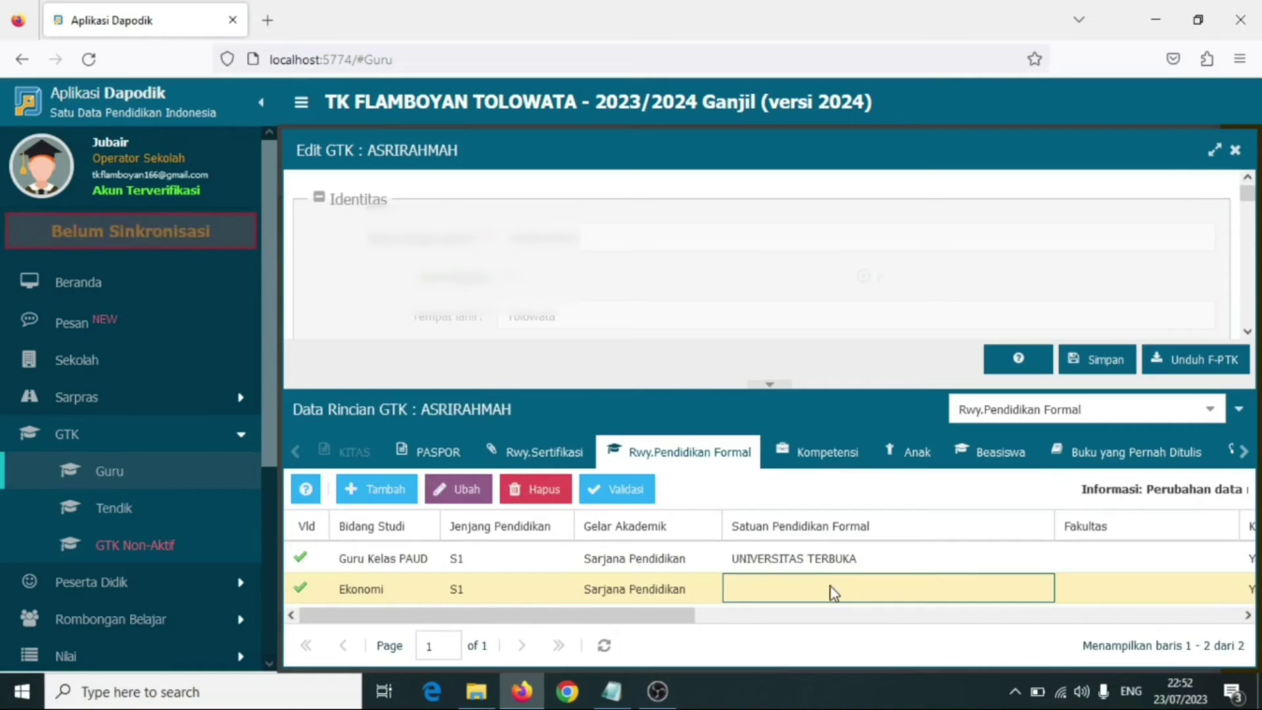
click(1236, 151)
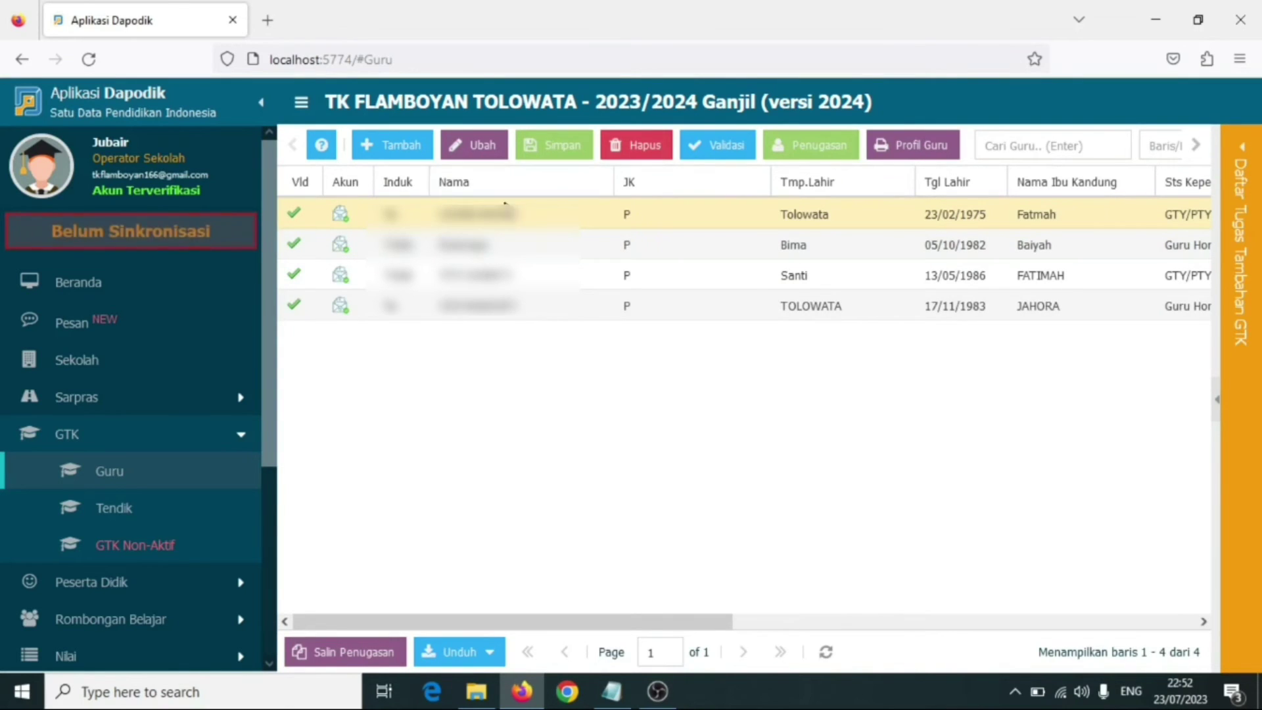
Step: Open Pengaturan and start Tukar Akses Pengguna to exchange the logged-in user
click(191, 441)
scroll(203, 445, down, 2)
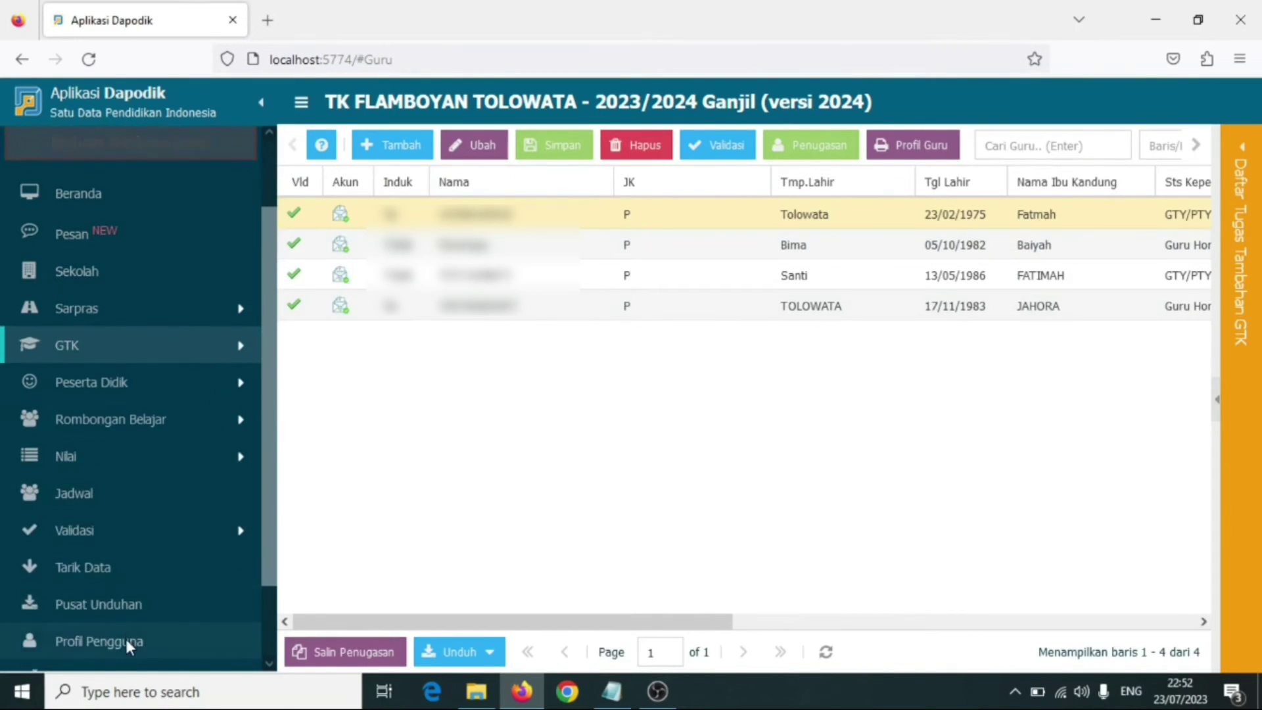
scroll(125, 622, down, 3)
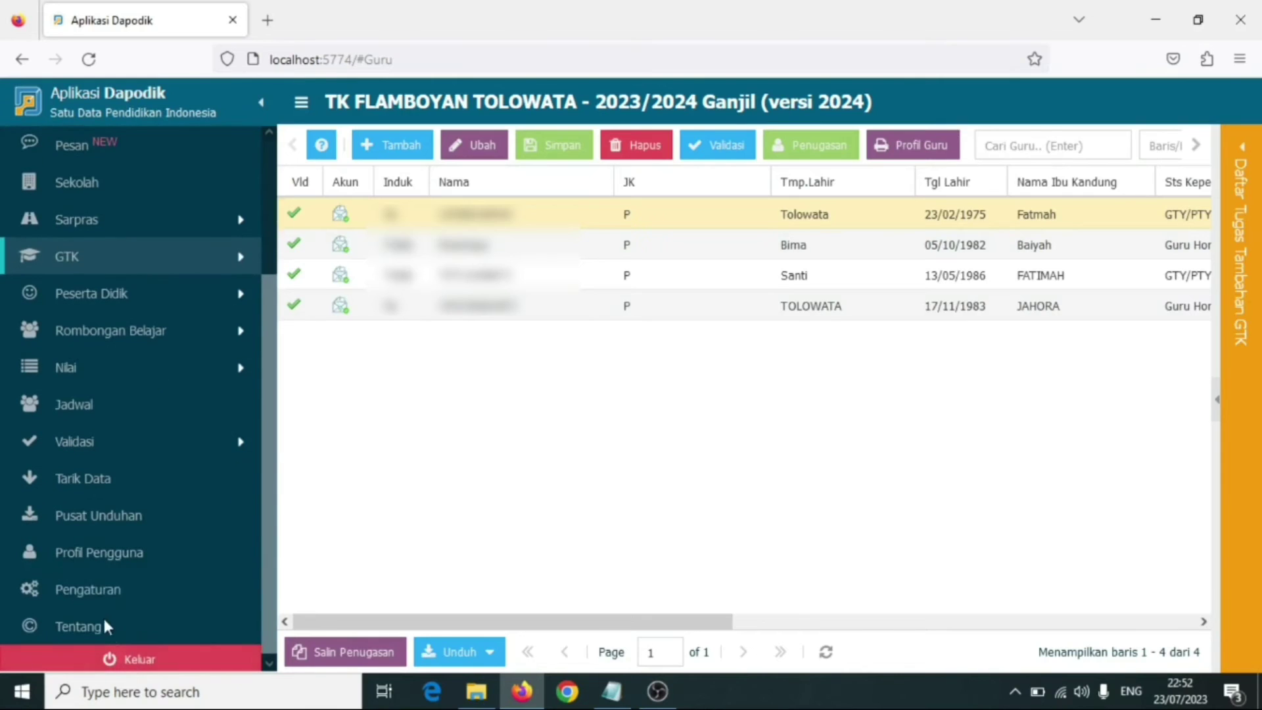
click(96, 584)
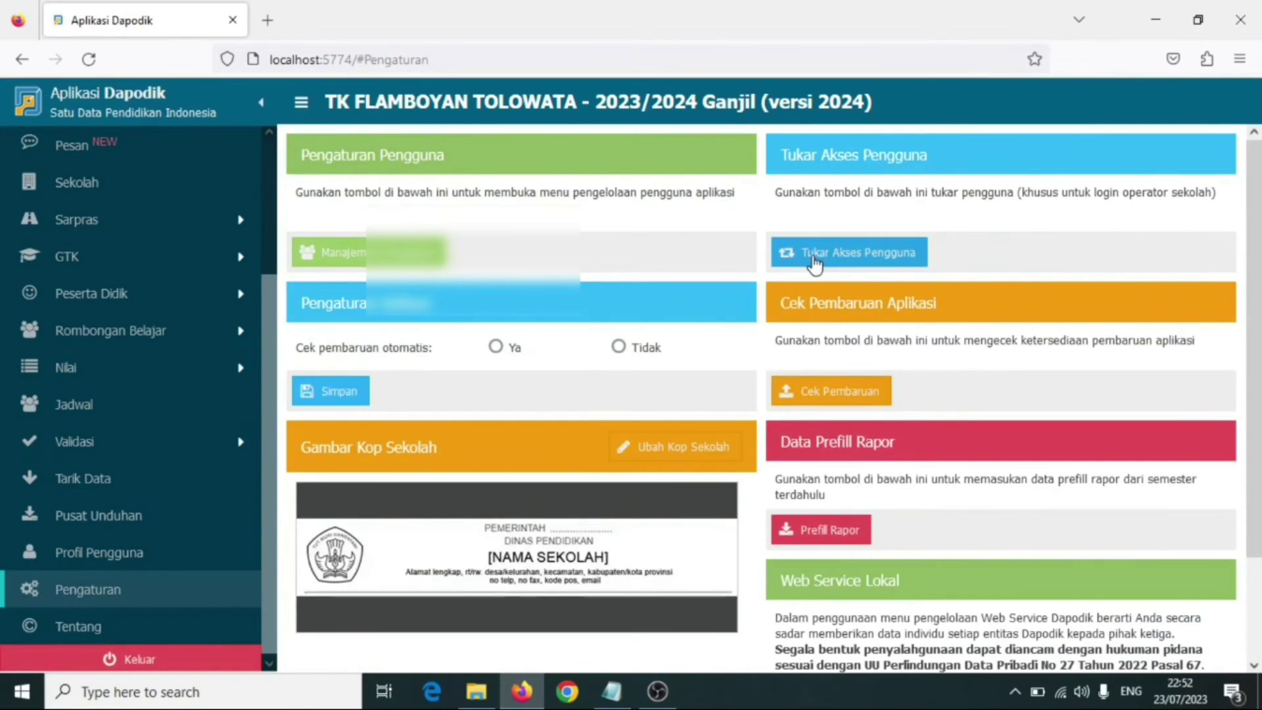
click(817, 259)
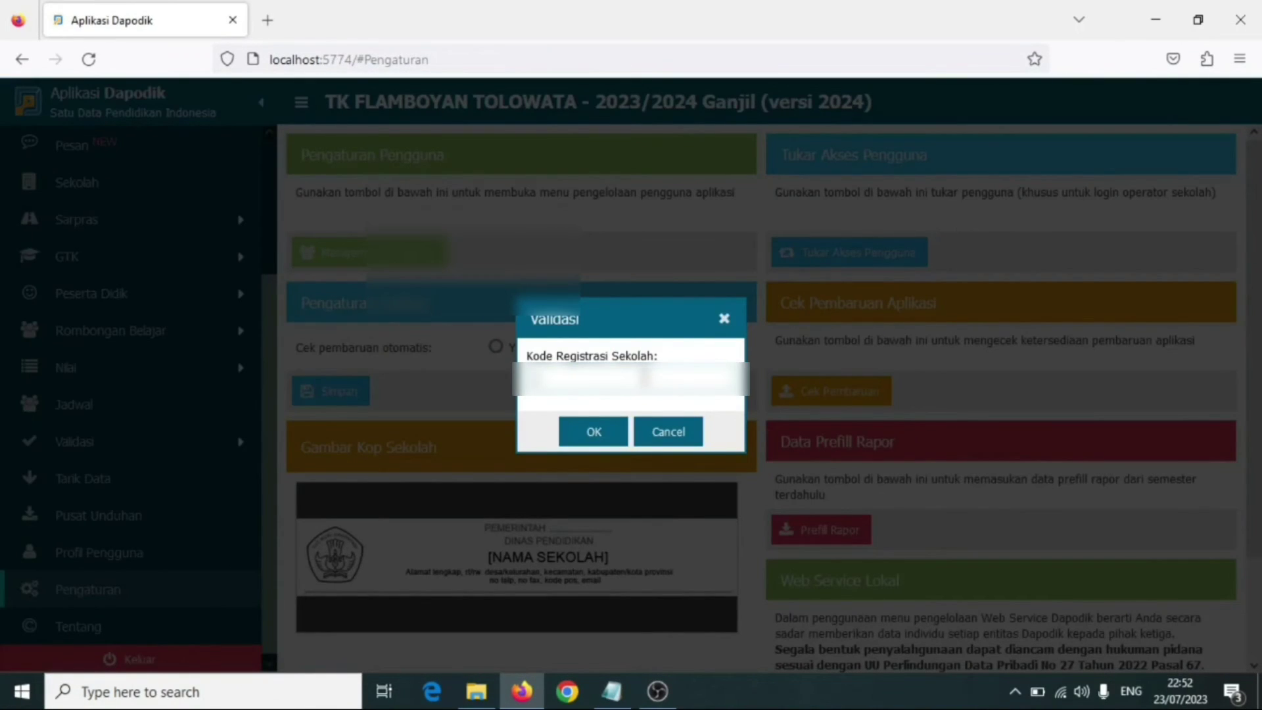
key(ctrl+v)
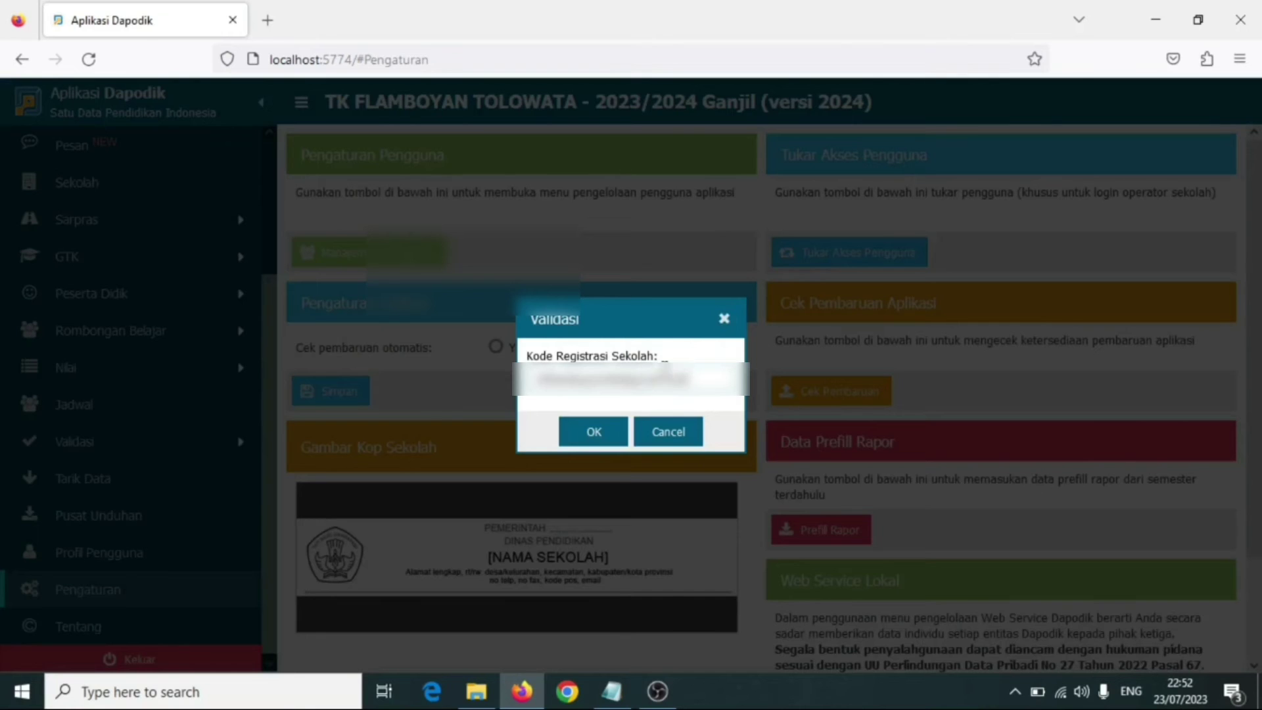
key(ctrl+a)
key(BackSpace)
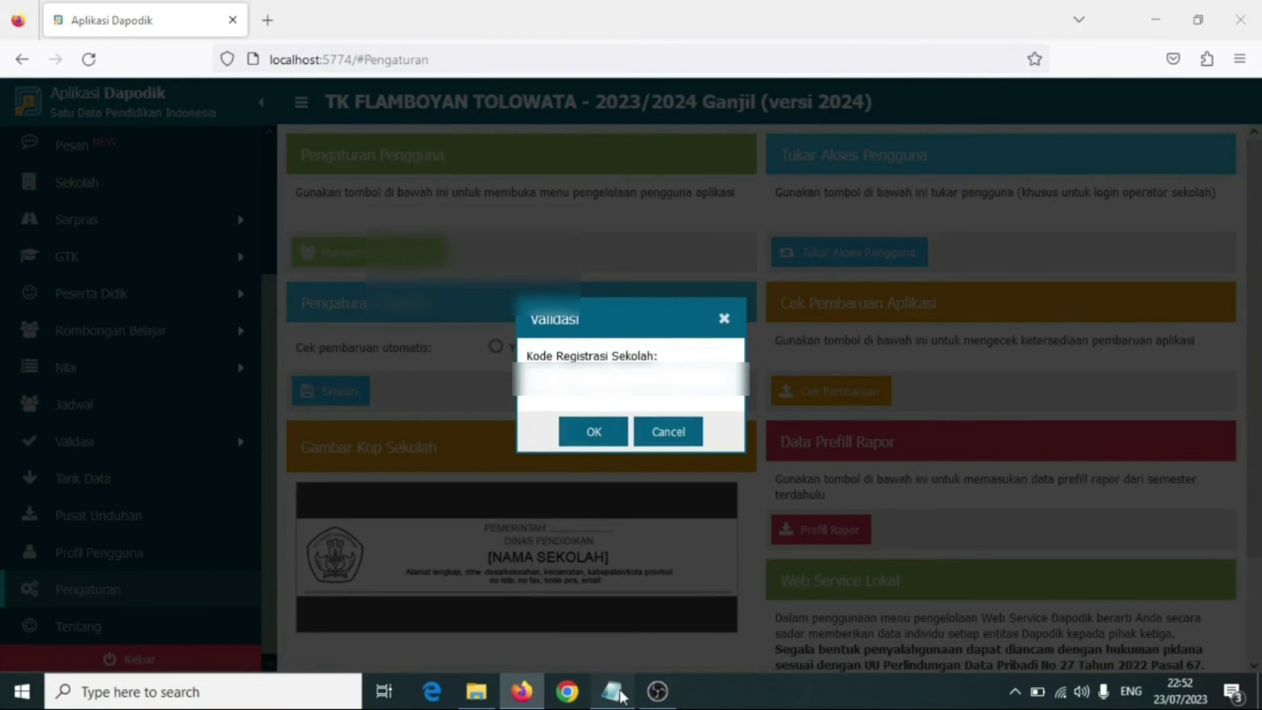
Step: Copy the TK's registration code from the EMAIL TK PAUD notes in Notepad and submit it as Kode Registrasi Sekolah
click(612, 690)
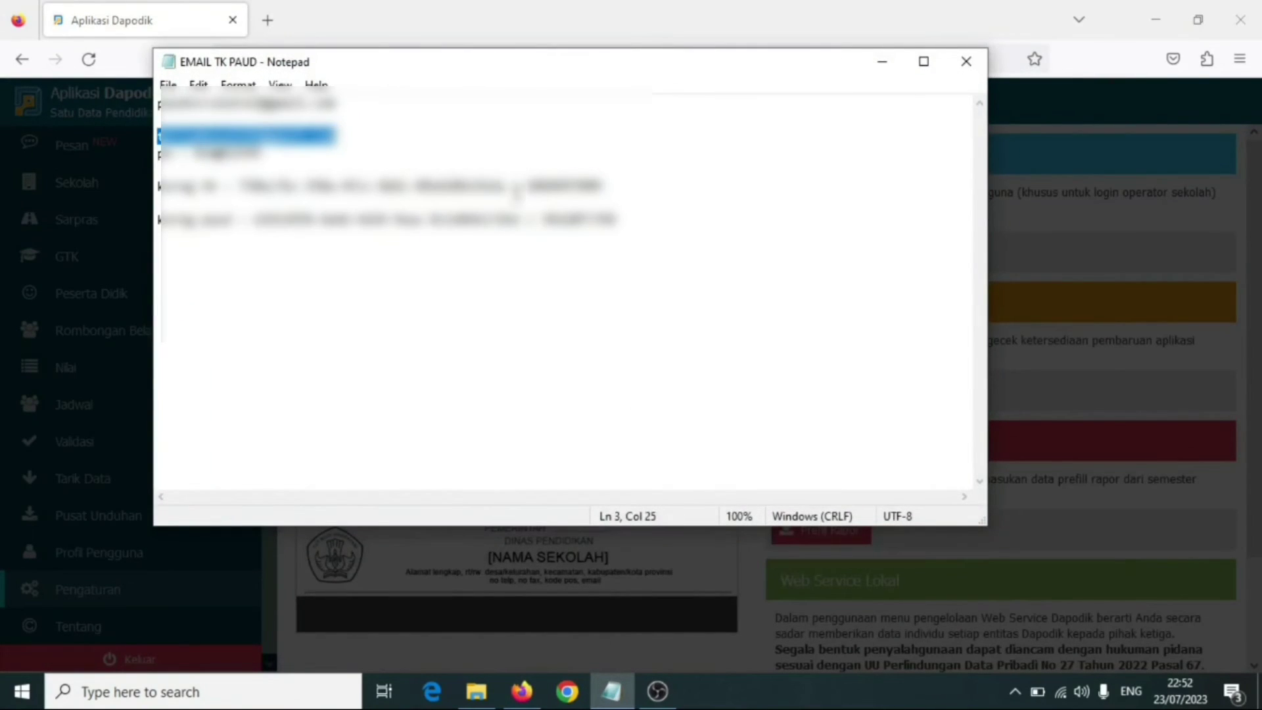
drag(526, 186, 643, 195)
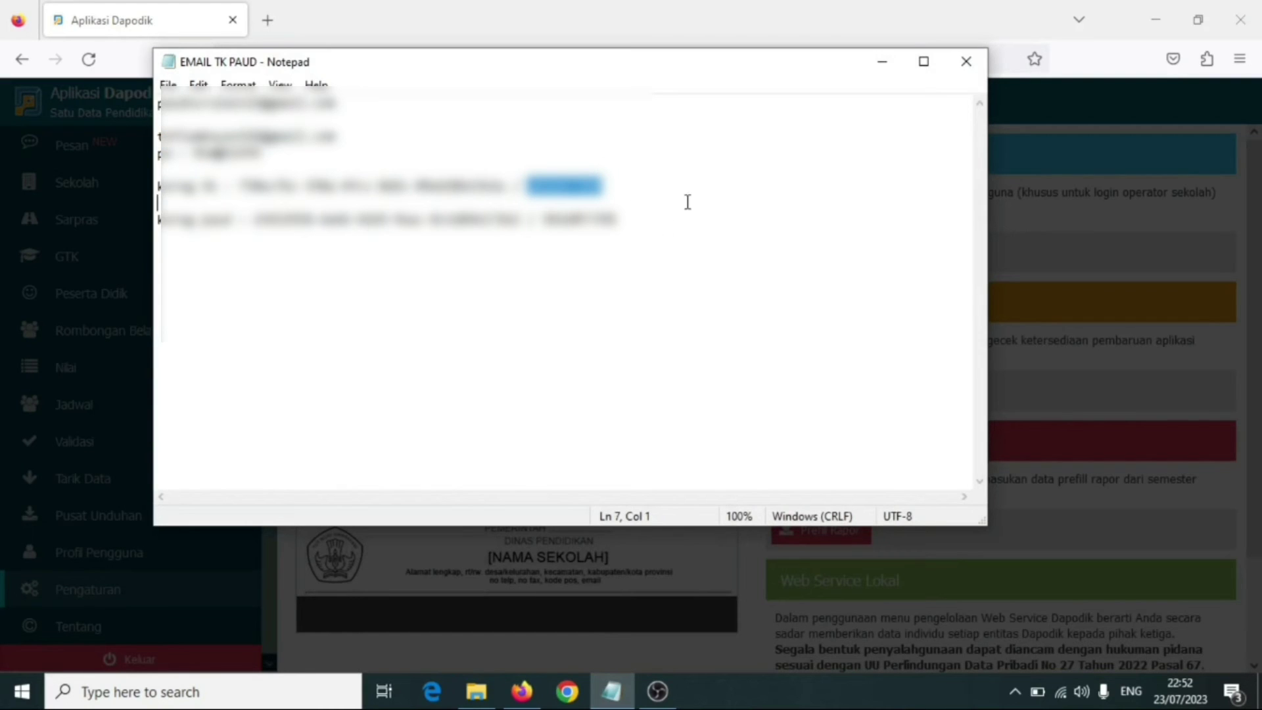
click(883, 59)
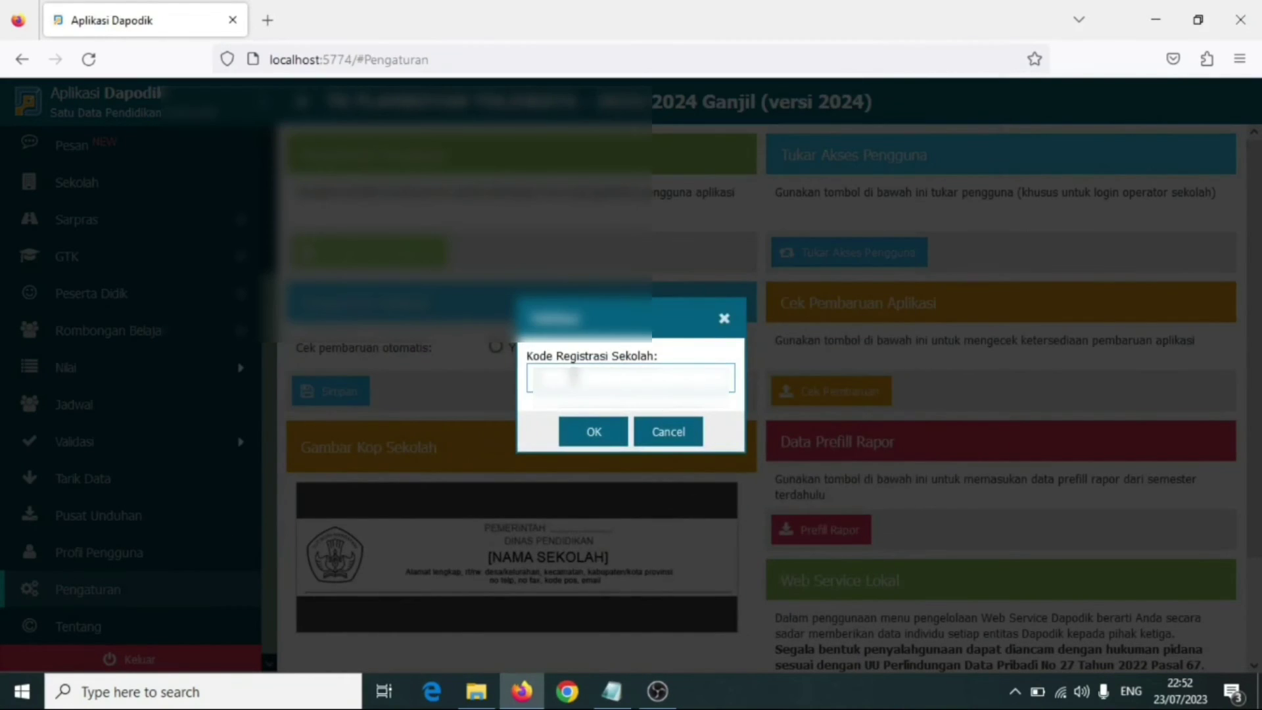
key(ctrl+v)
click(592, 434)
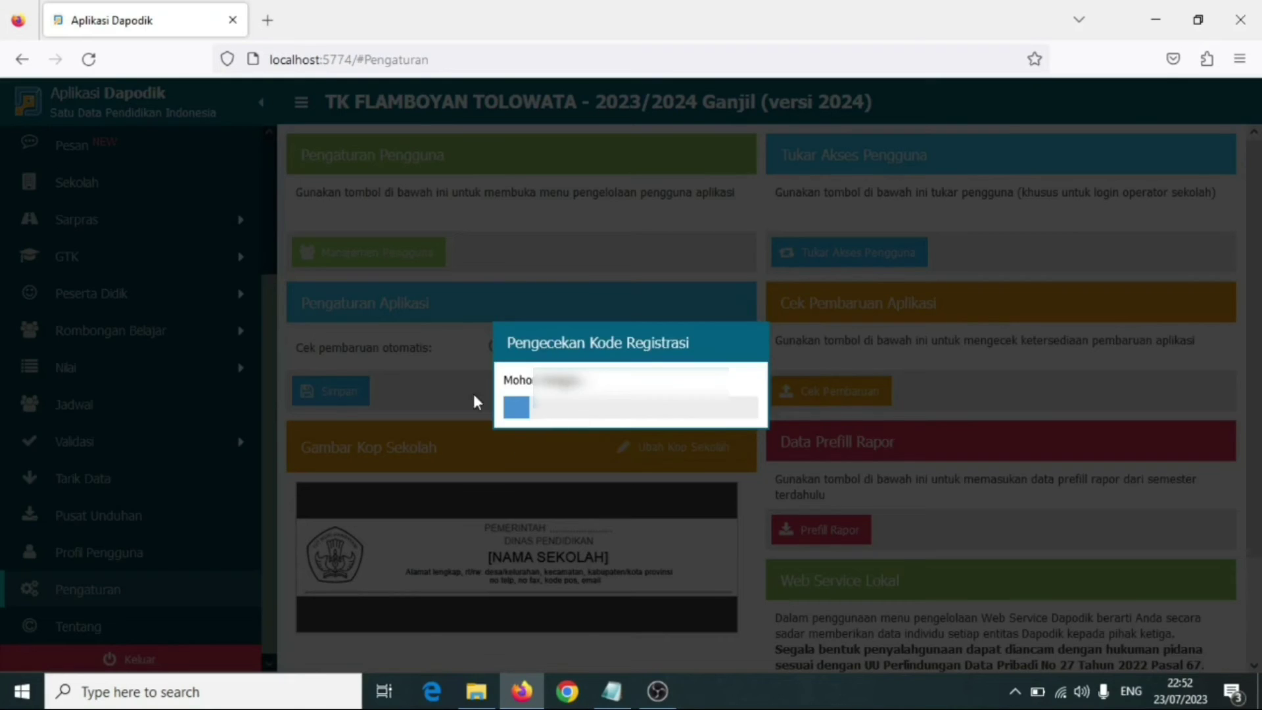
Step: Exchange user access to the first teacher in the GTK list and set the Dapodik 2024 welcome notes not to show again
click(791, 389)
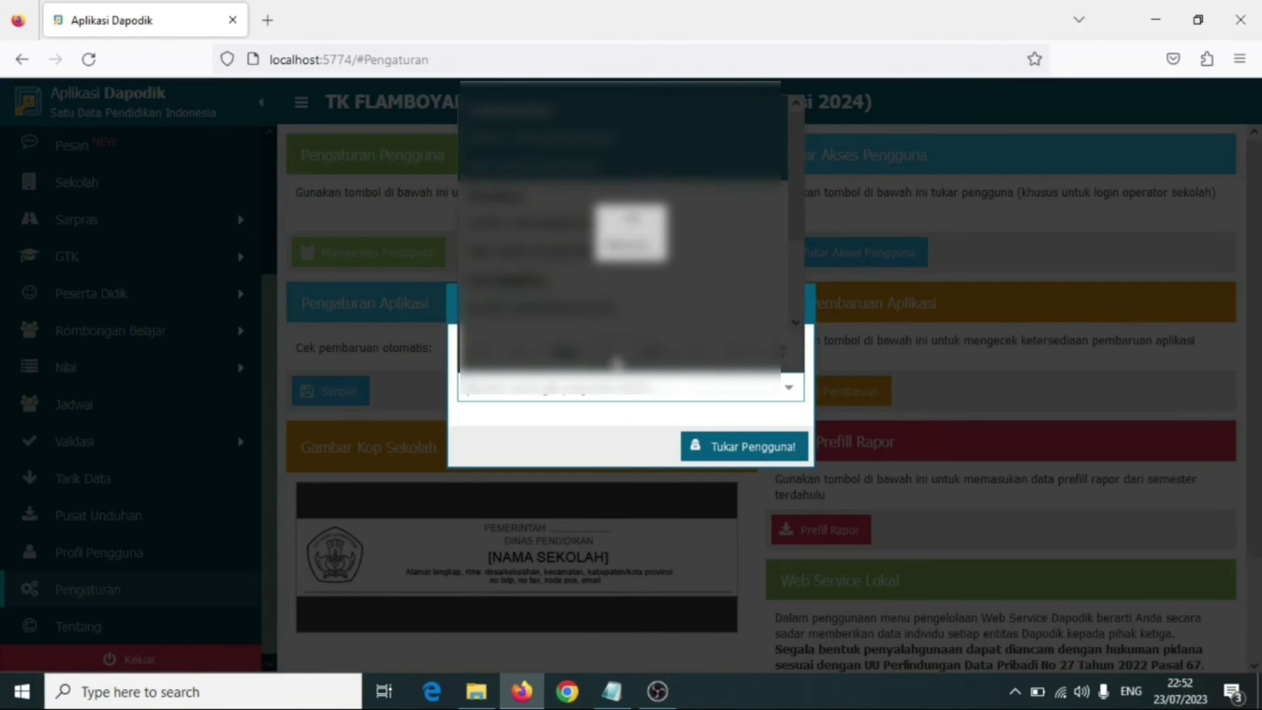
click(592, 122)
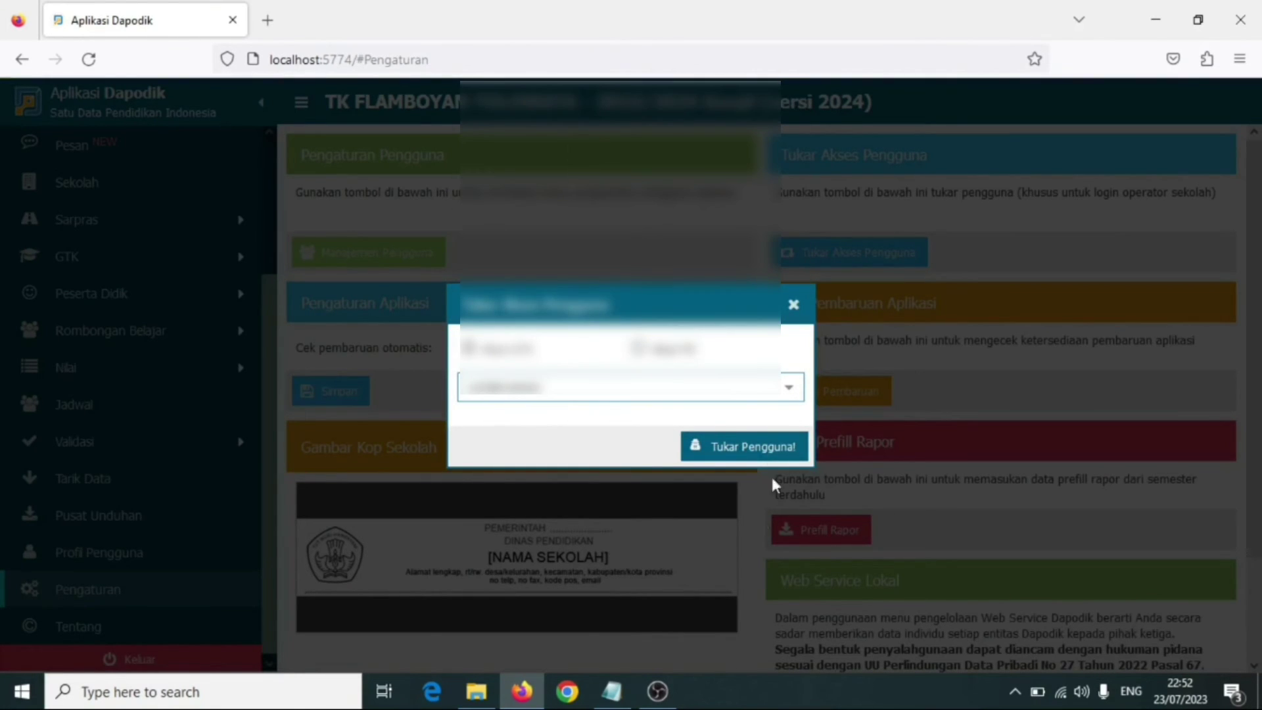
click(747, 450)
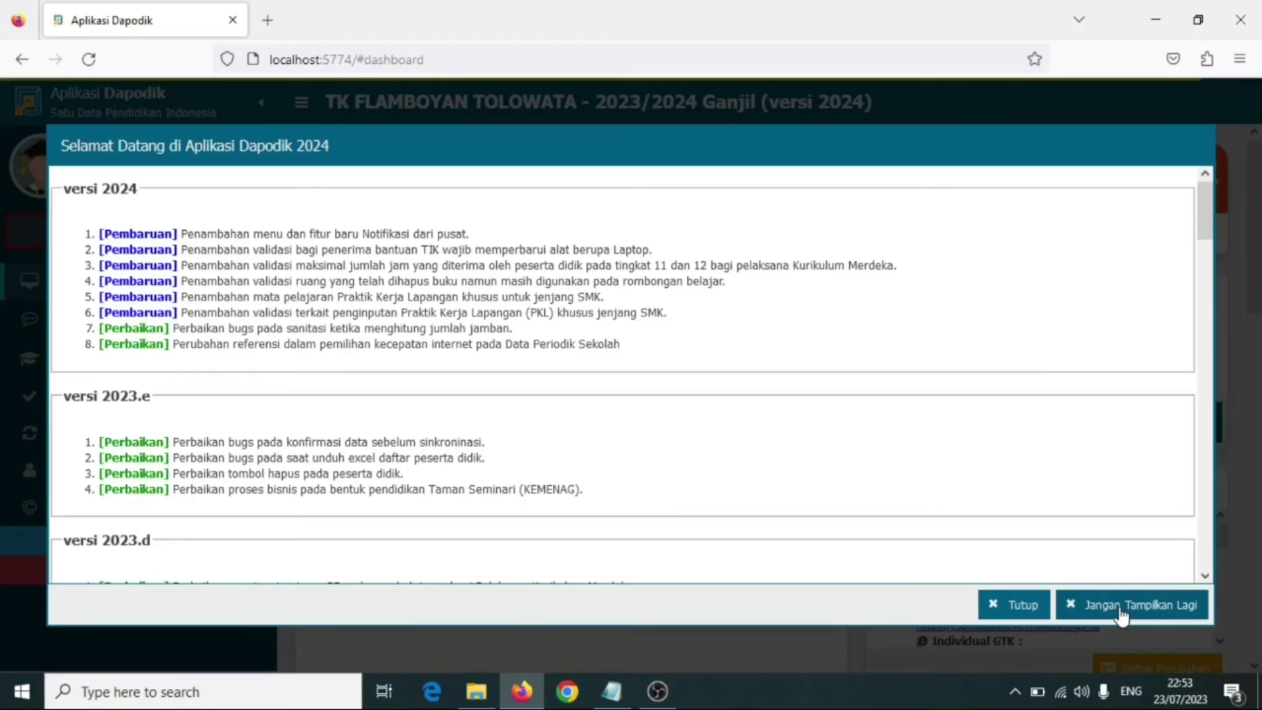
click(1121, 608)
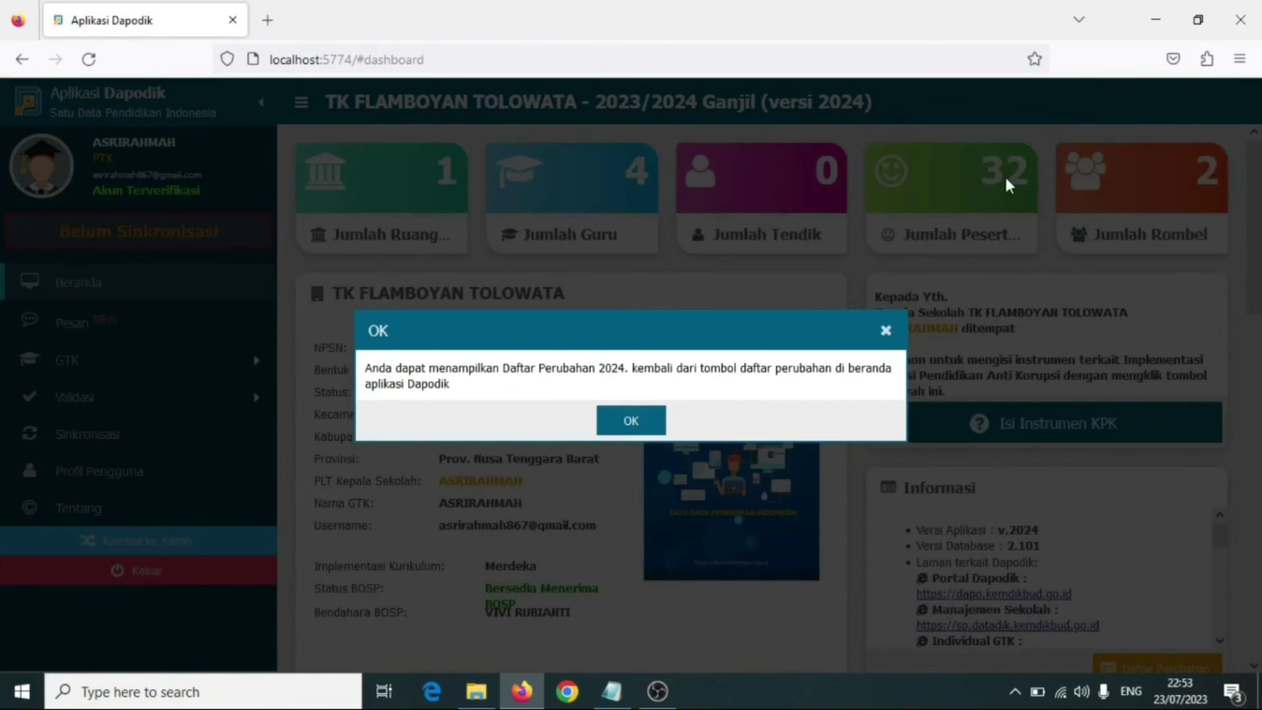
click(633, 420)
Step: Open the teacher's record for editing from the Guru list and display its Rwy.Pendidikan Formal data
click(141, 361)
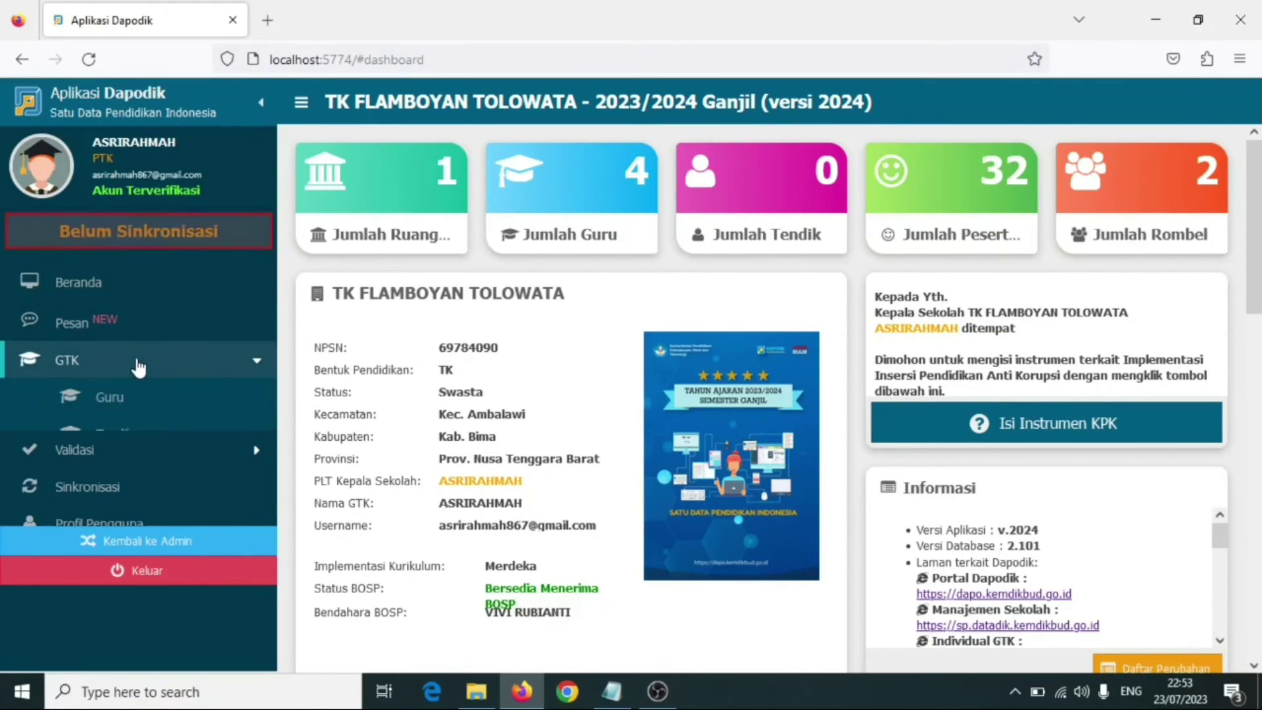
click(151, 397)
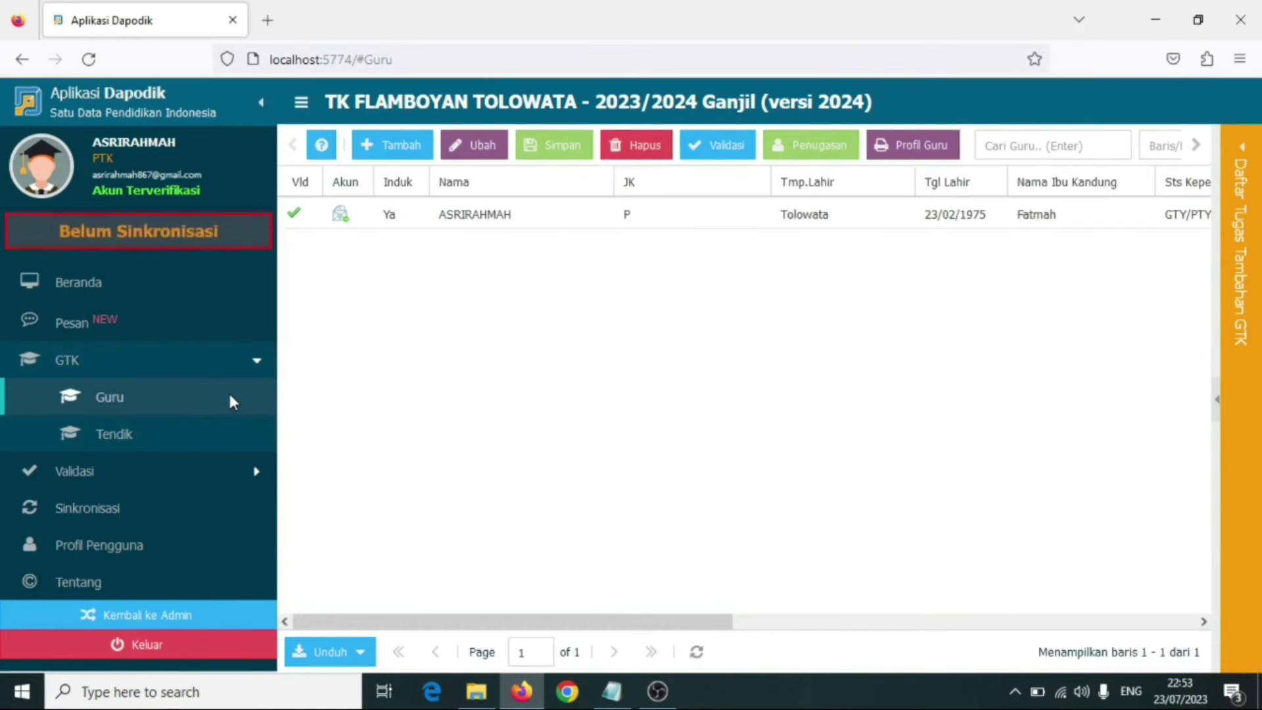
click(530, 222)
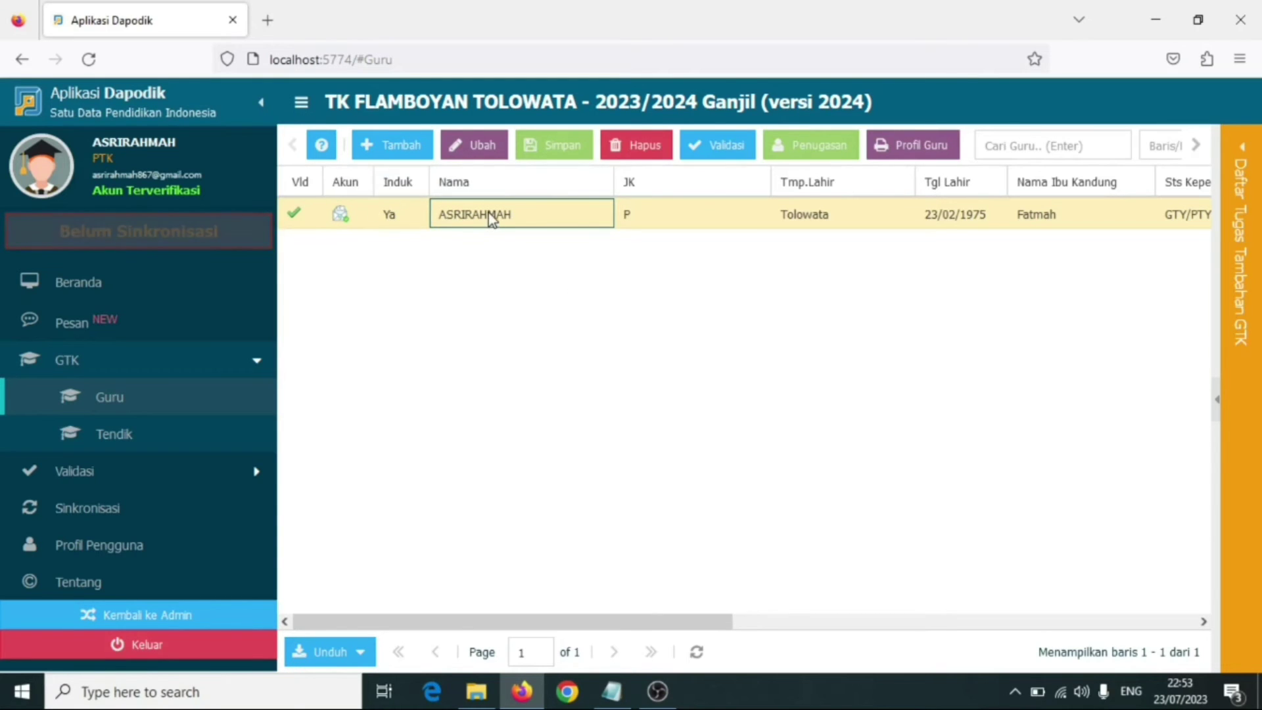
click(476, 150)
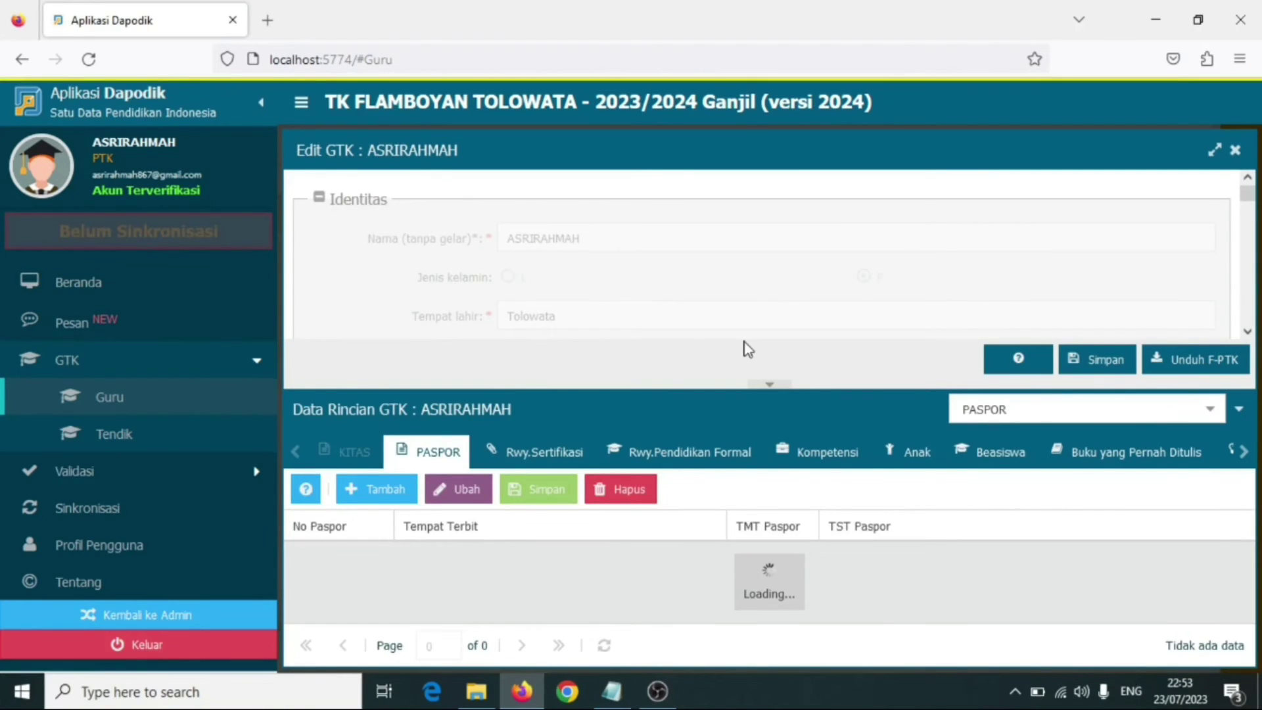
click(1217, 419)
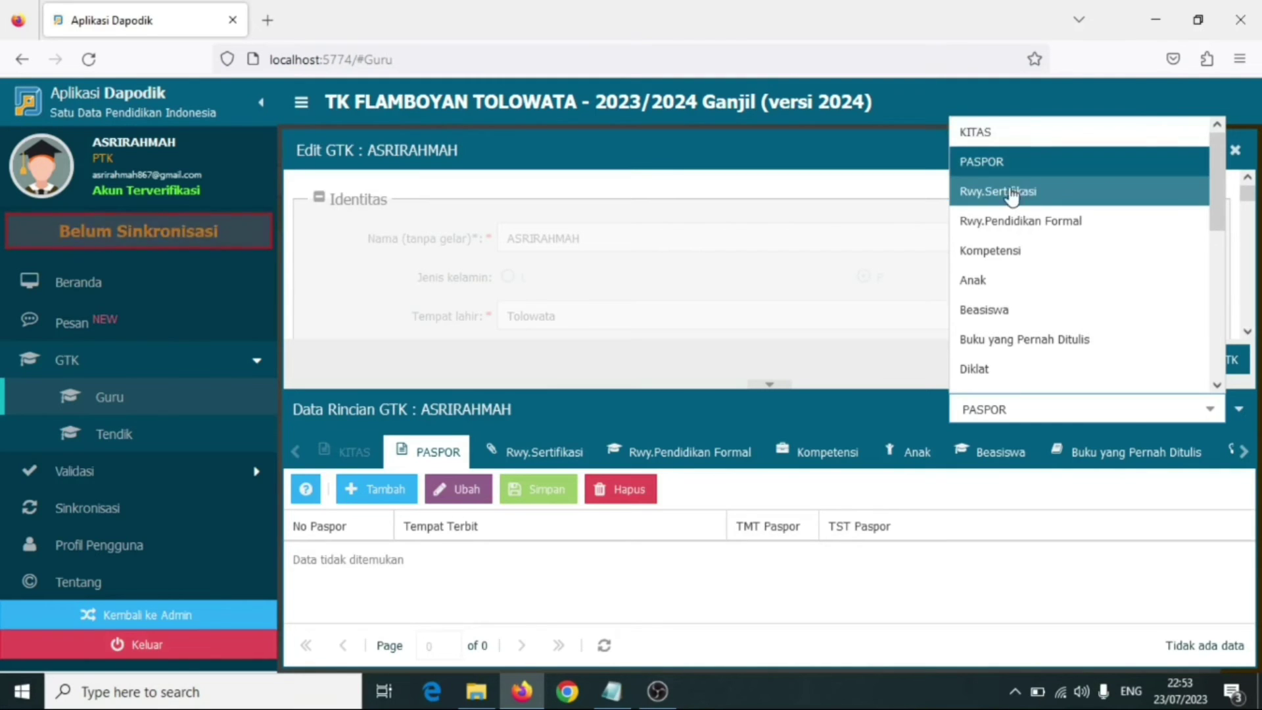
click(1061, 227)
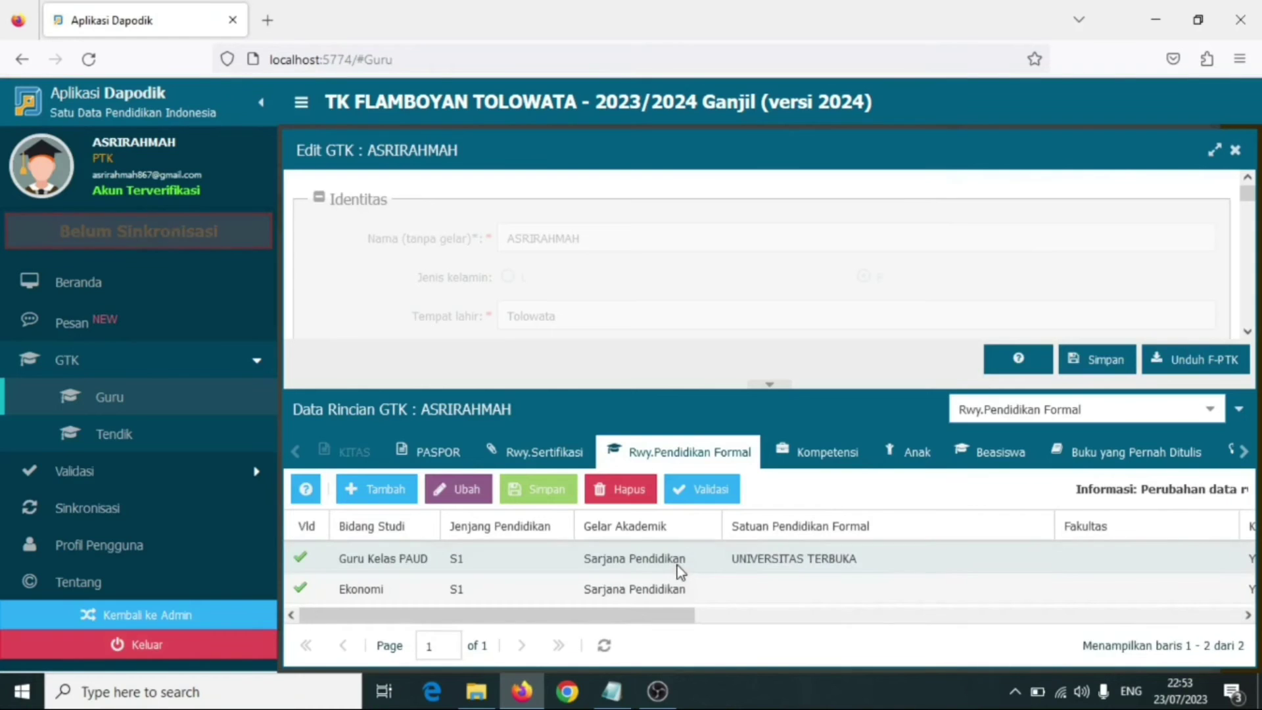
Step: Compare Bidang Studi, Jenjang Pendidikan and Gelar Akademik for the Guru Kelas PAUD and Ekonomi education entries
click(464, 568)
click(494, 596)
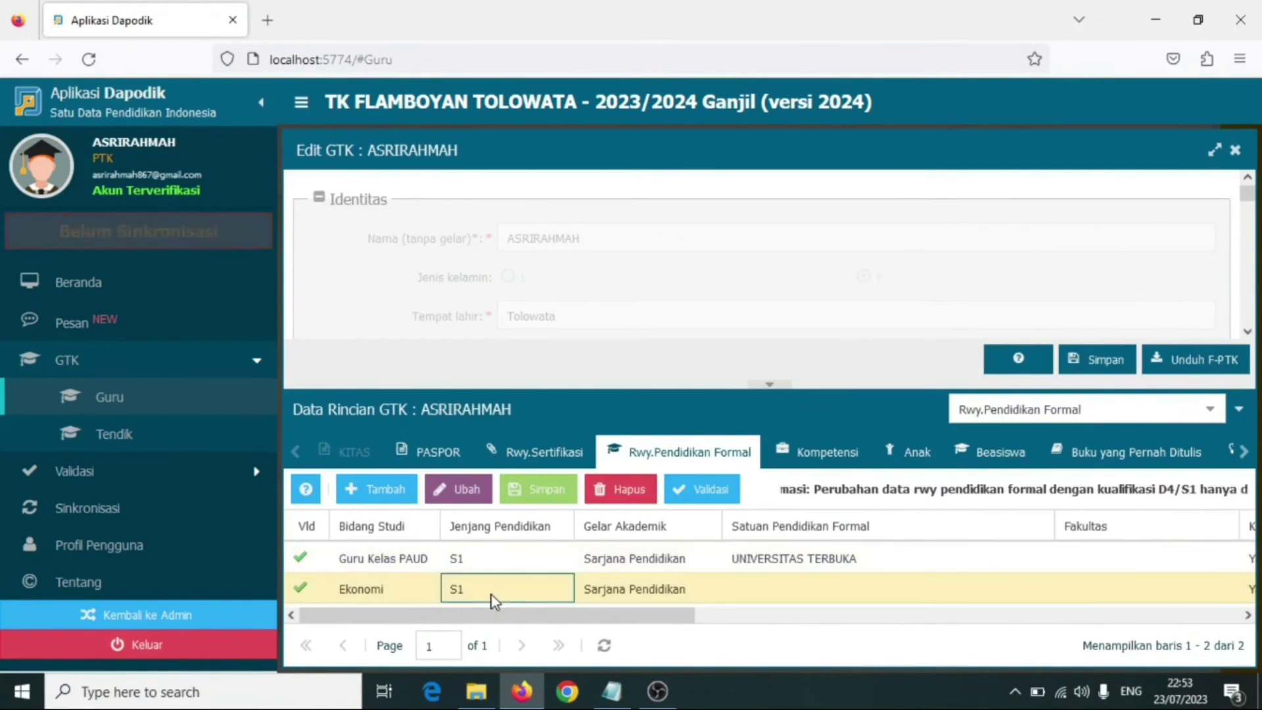
click(430, 559)
click(364, 588)
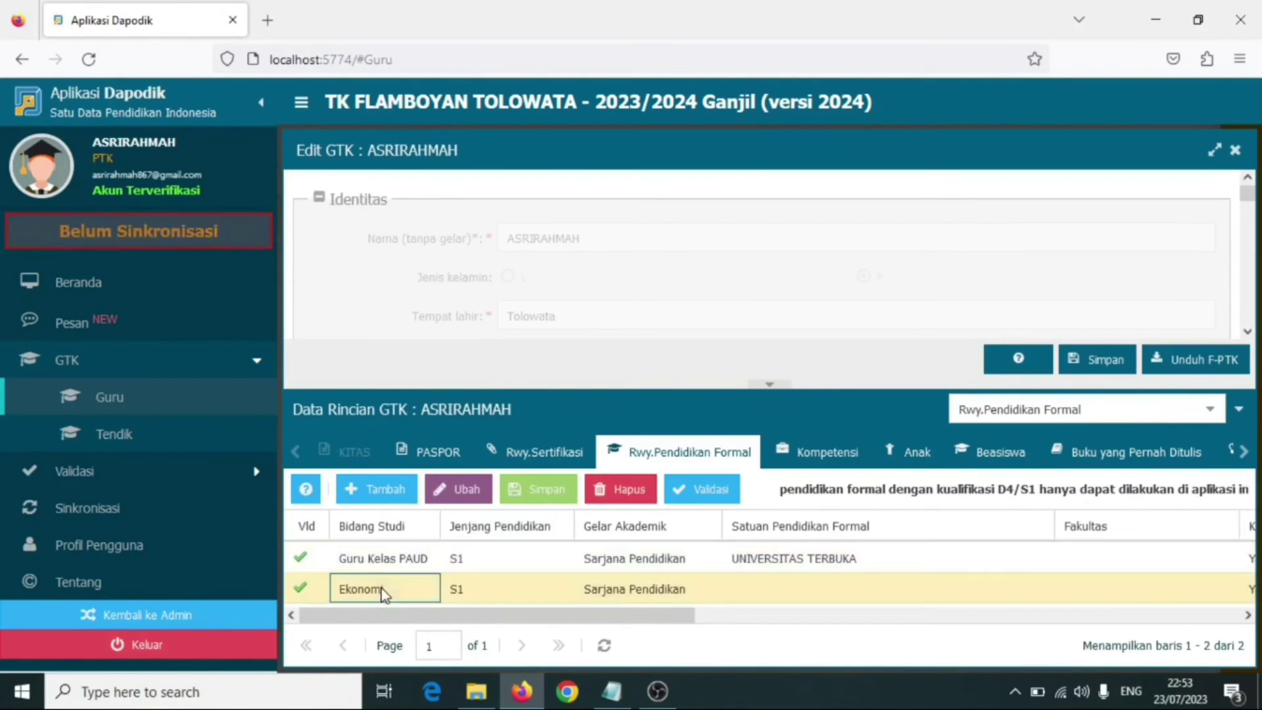
click(366, 560)
click(373, 595)
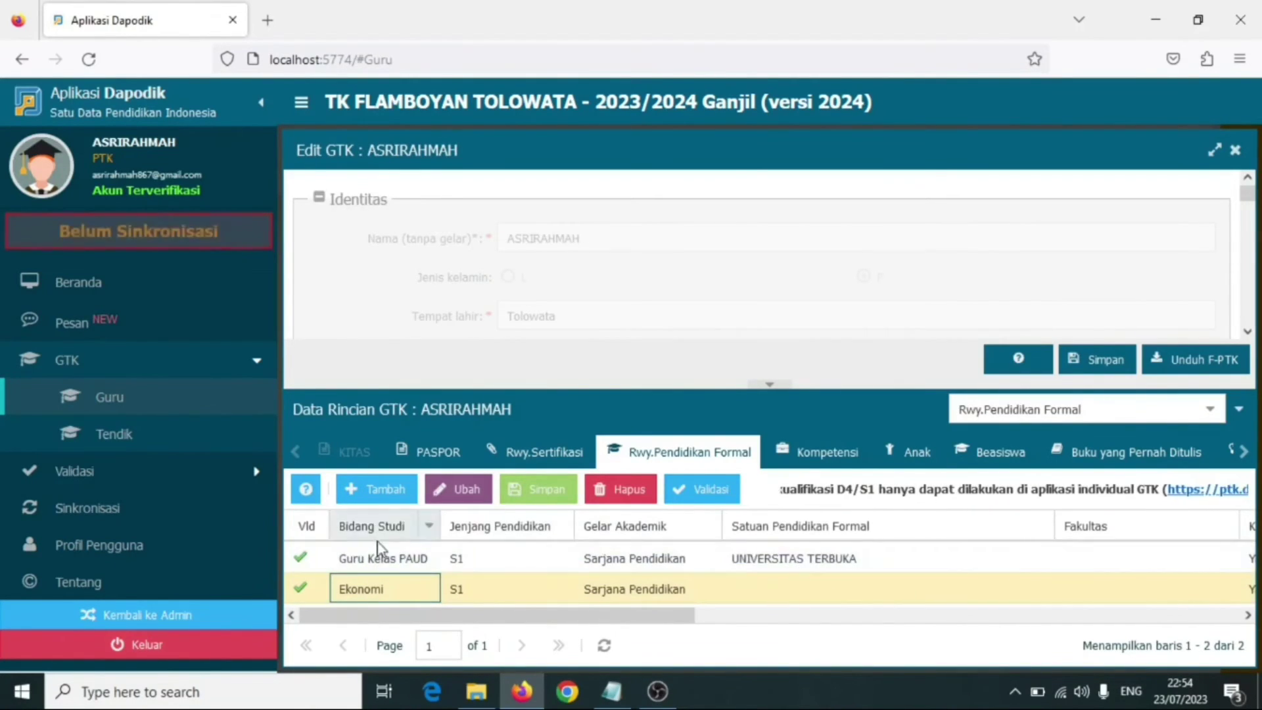
click(392, 562)
click(417, 589)
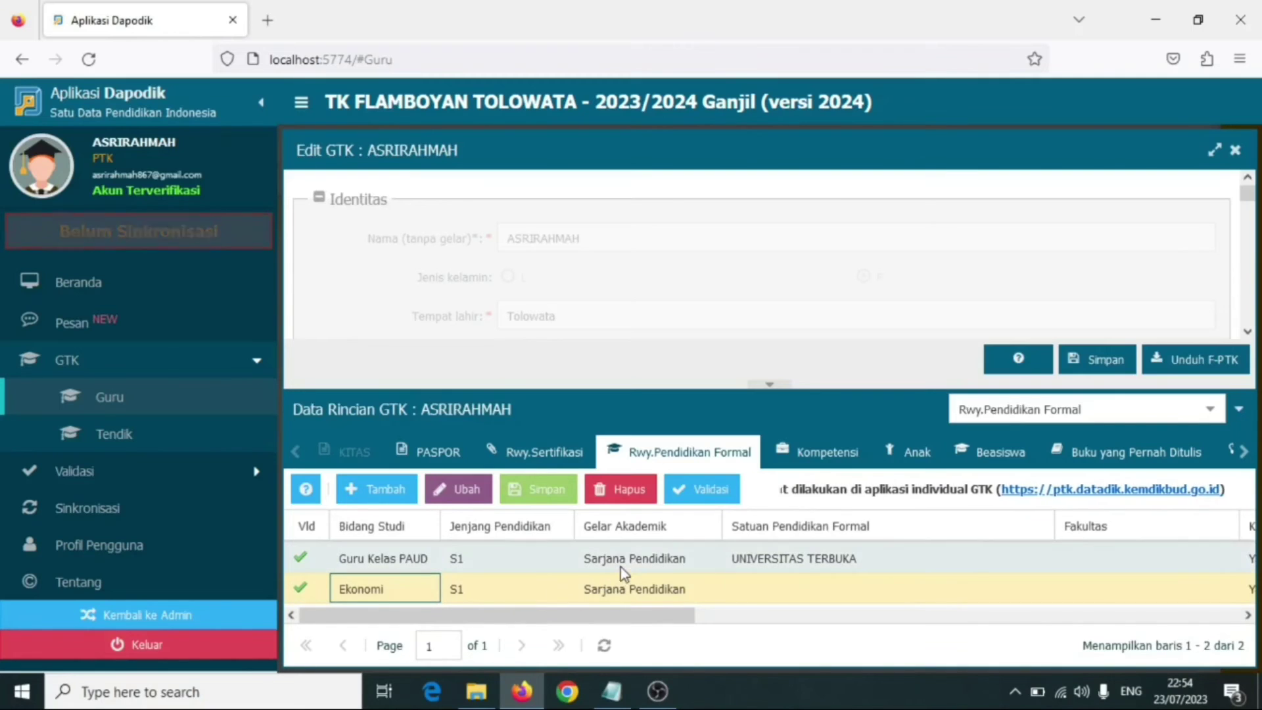
click(636, 560)
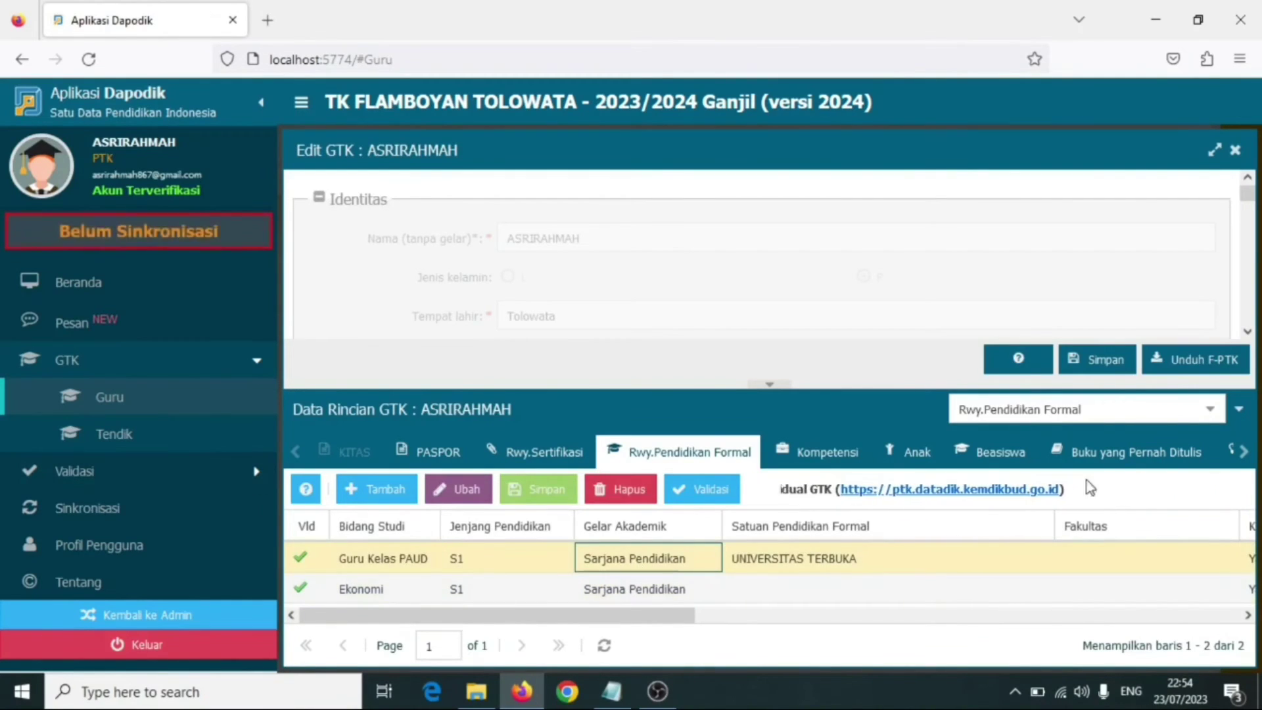
Step: Try to add a second Kompetensi entry for the teacher, searching Bidang Studi for guru and choosing Guru Kelas PAUD
click(1214, 411)
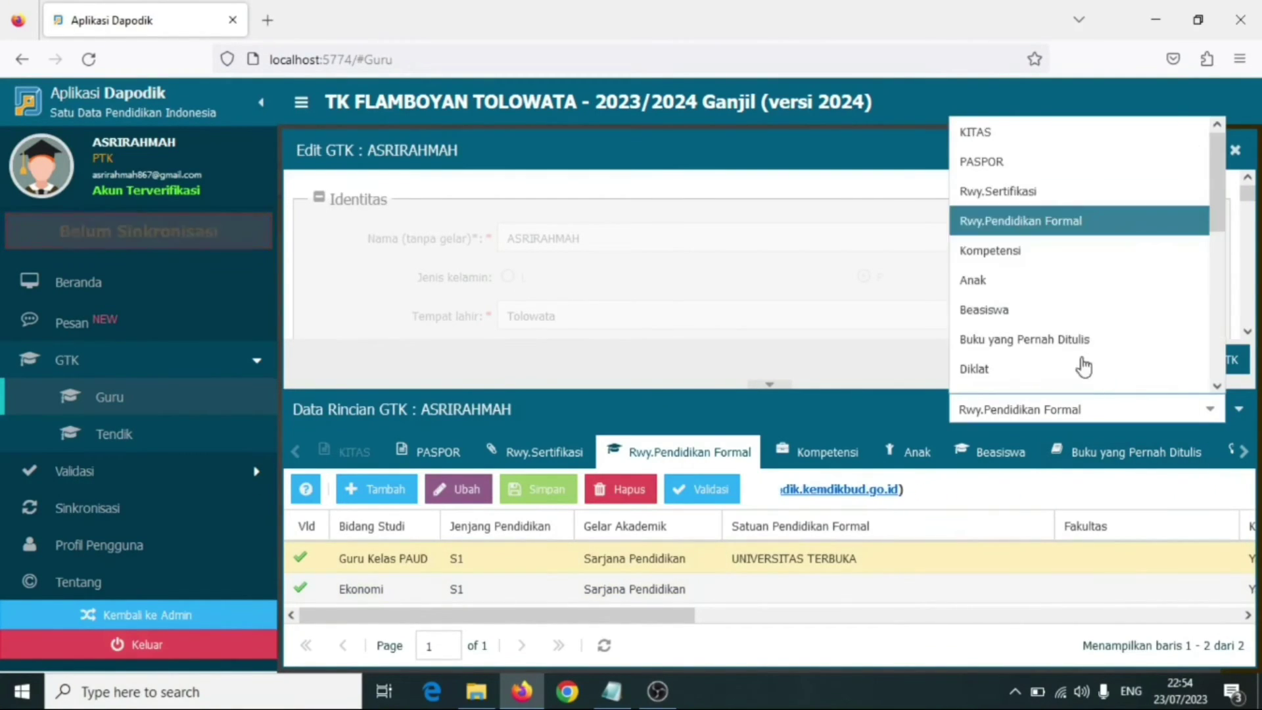
click(1044, 255)
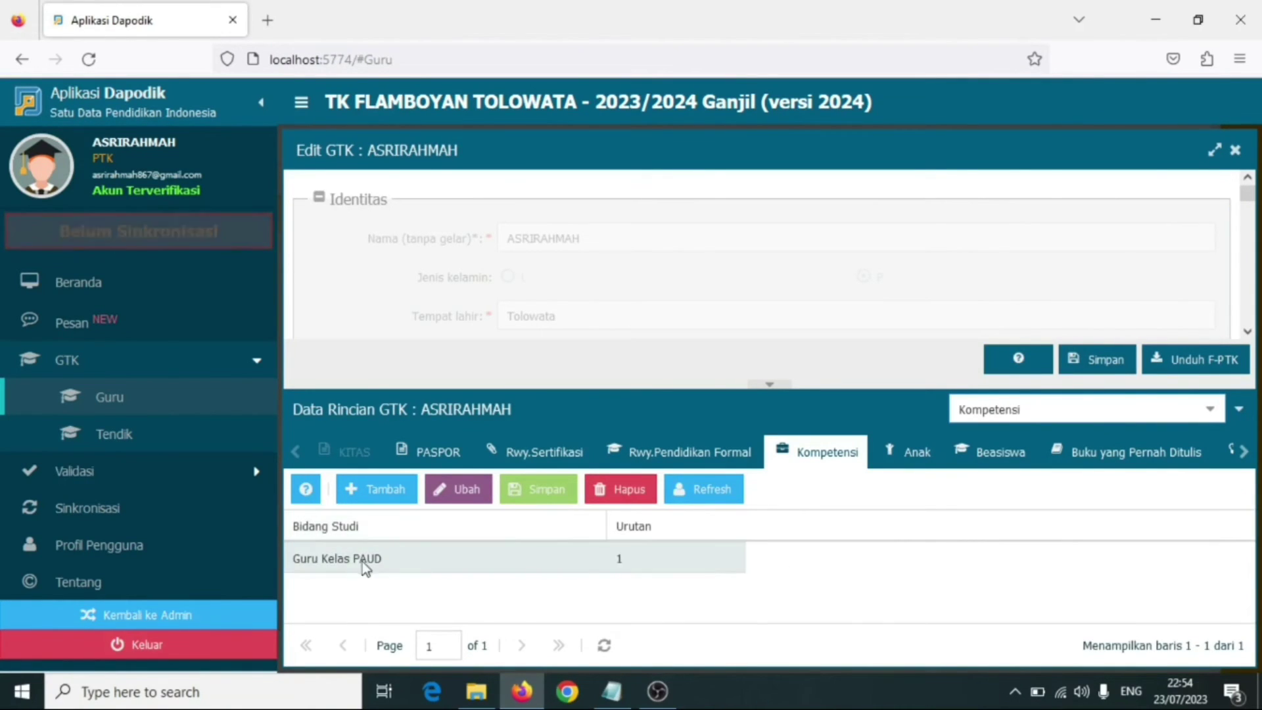
click(681, 498)
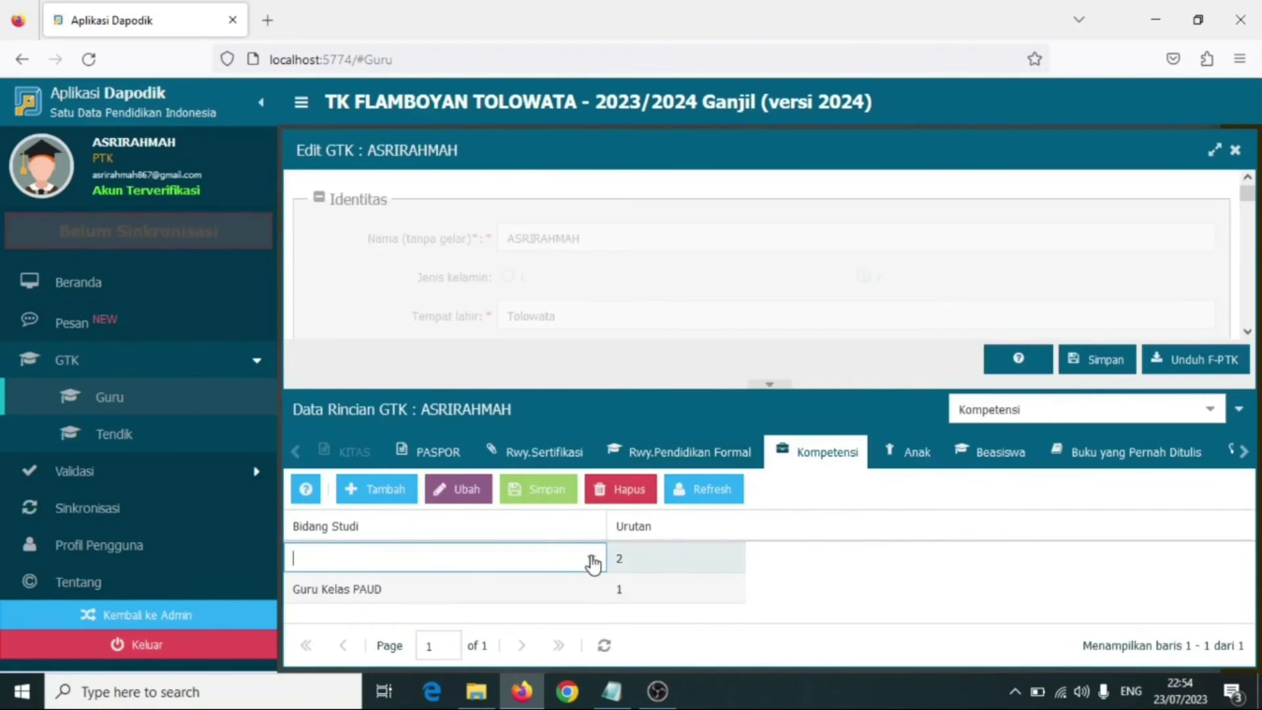
click(591, 557)
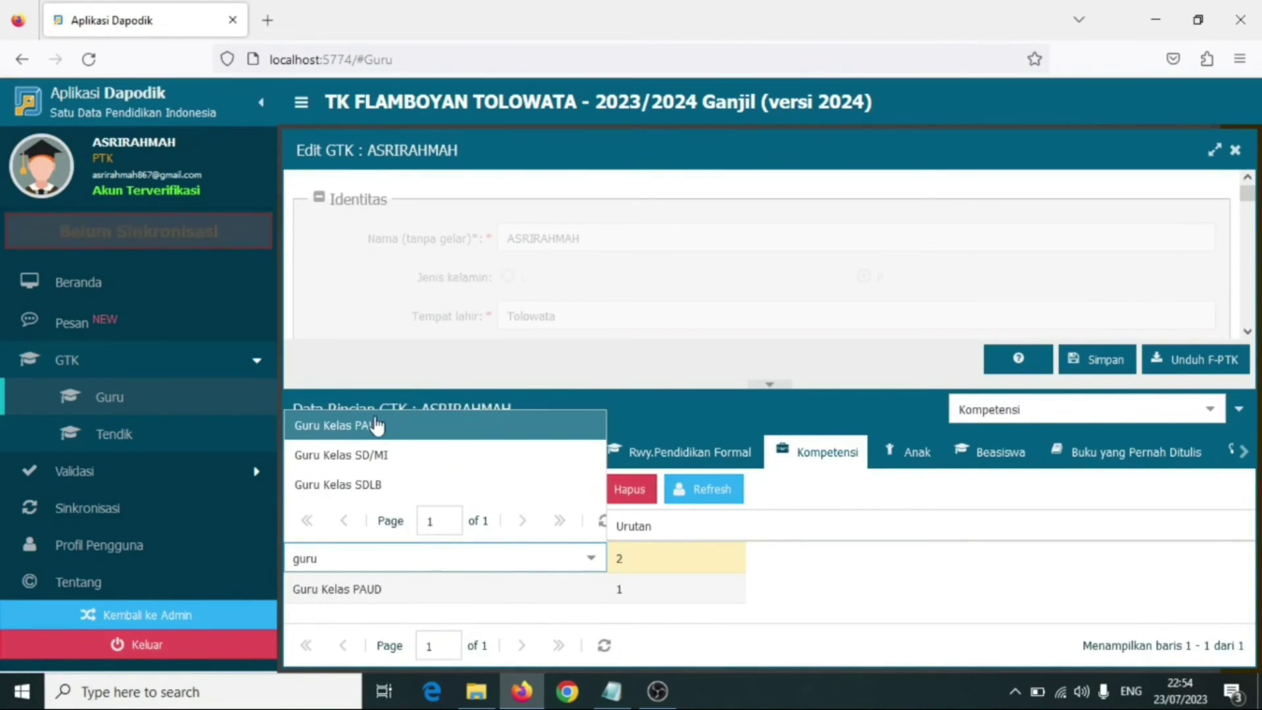
click(378, 429)
click(631, 413)
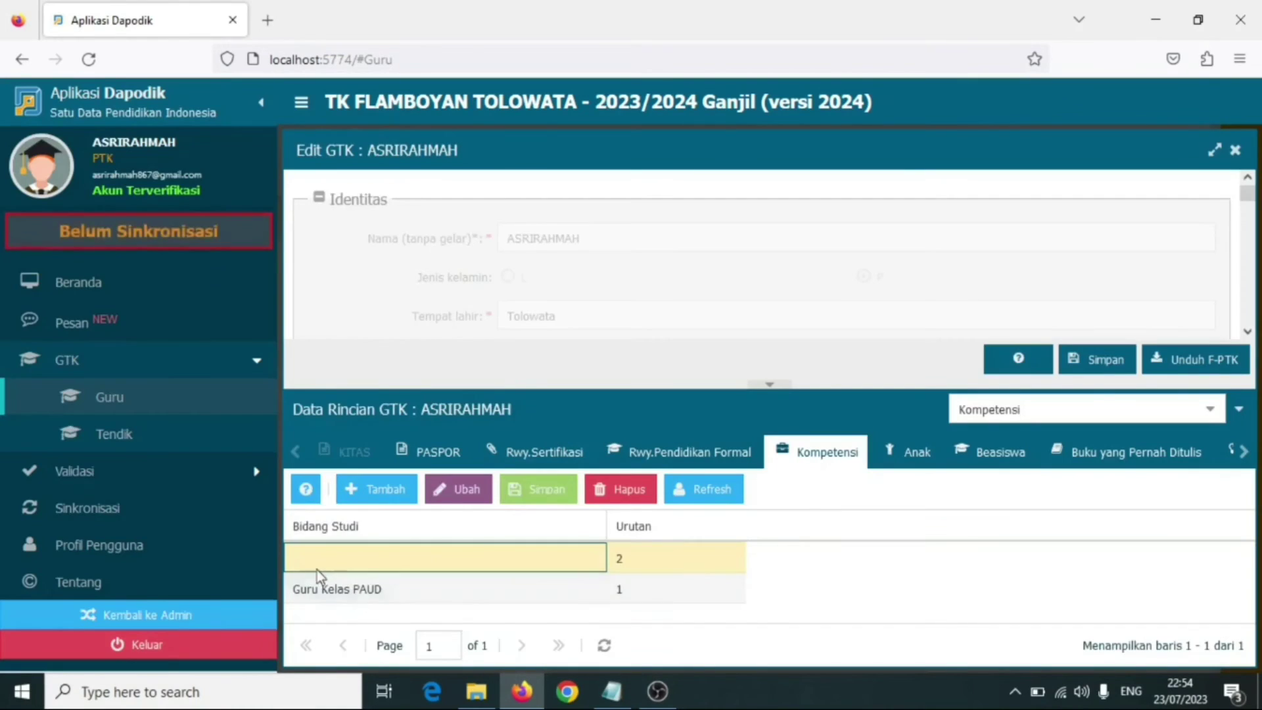
click(653, 559)
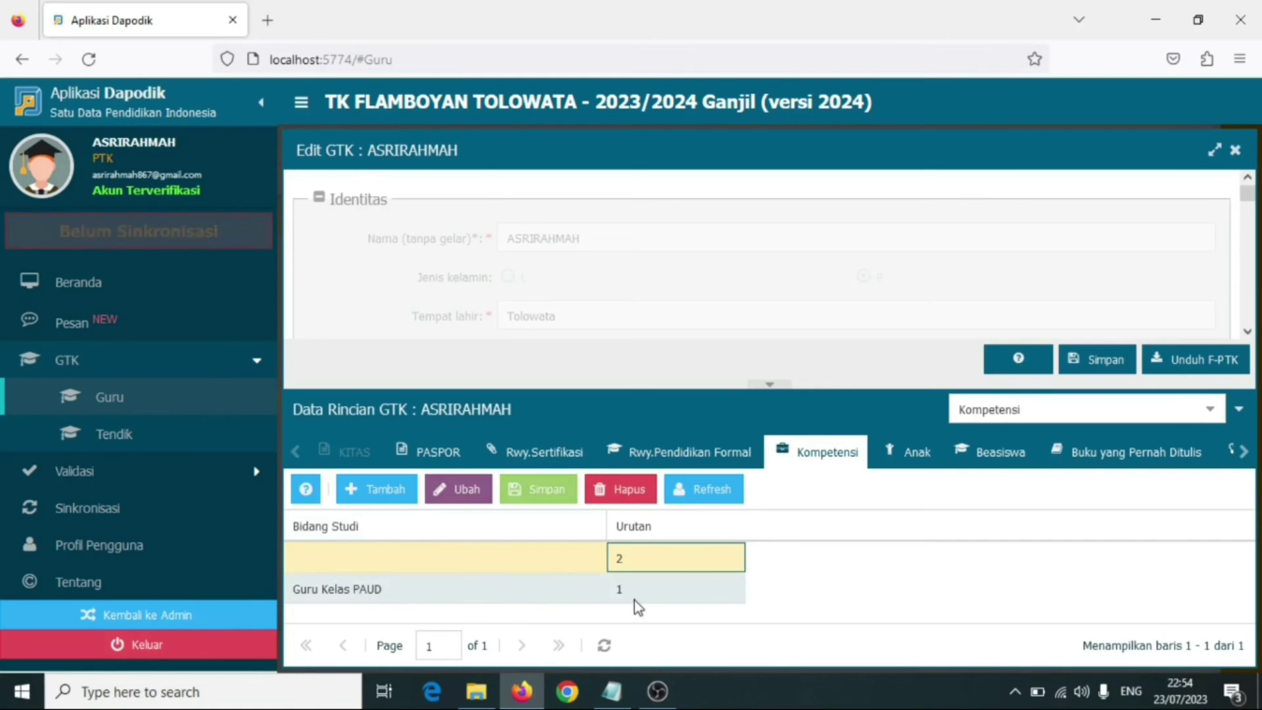
Step: Look over the teacher's Anak data columns and display the Rwy.Karir Guru data
click(908, 460)
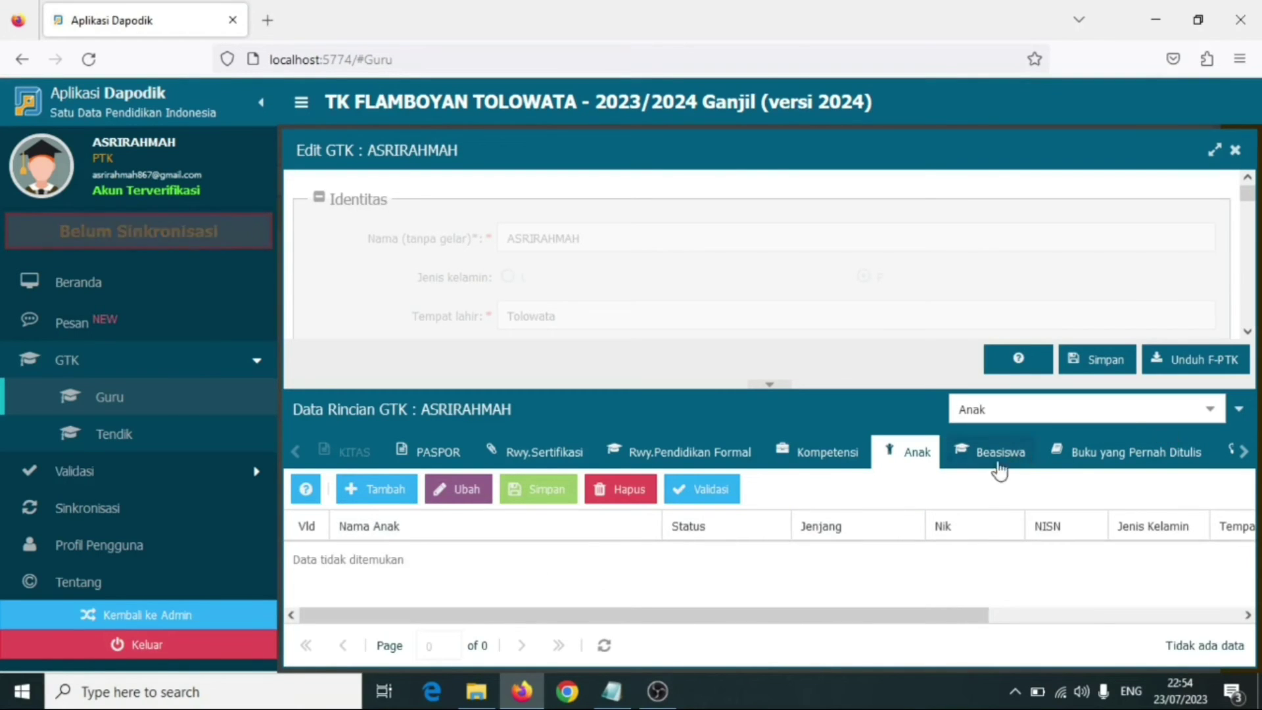
drag(694, 618, 778, 618)
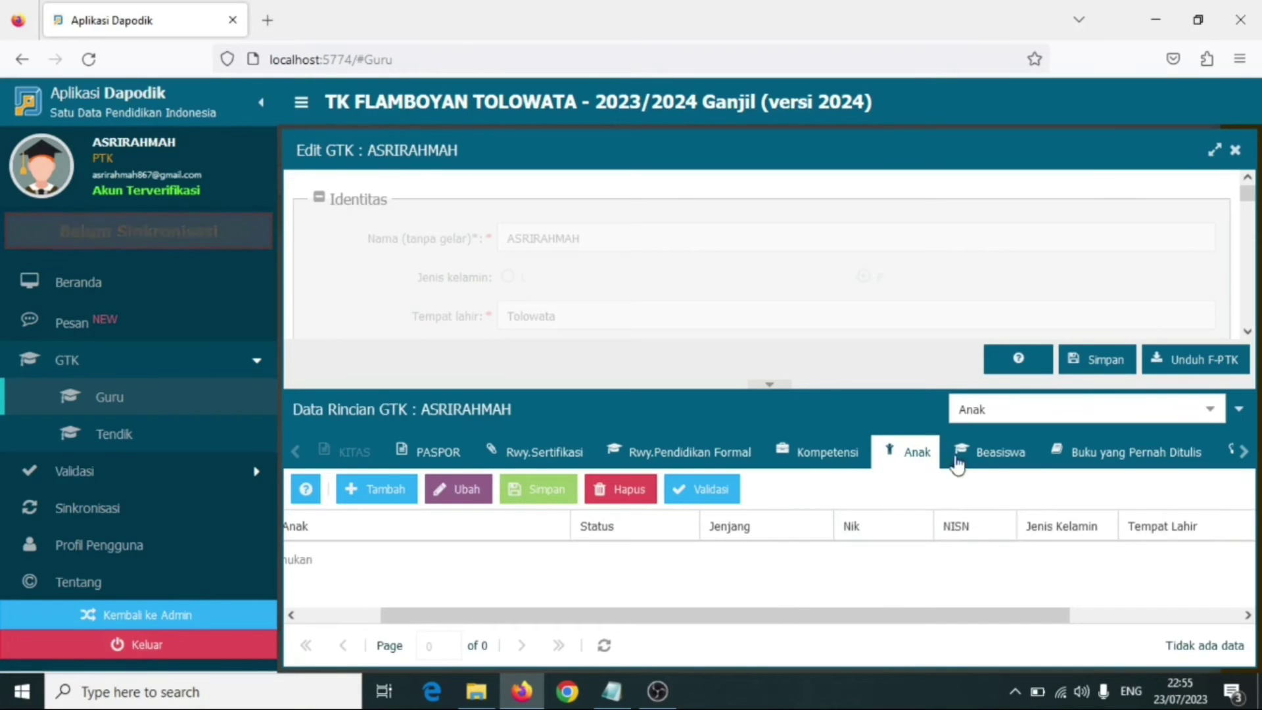
click(1210, 411)
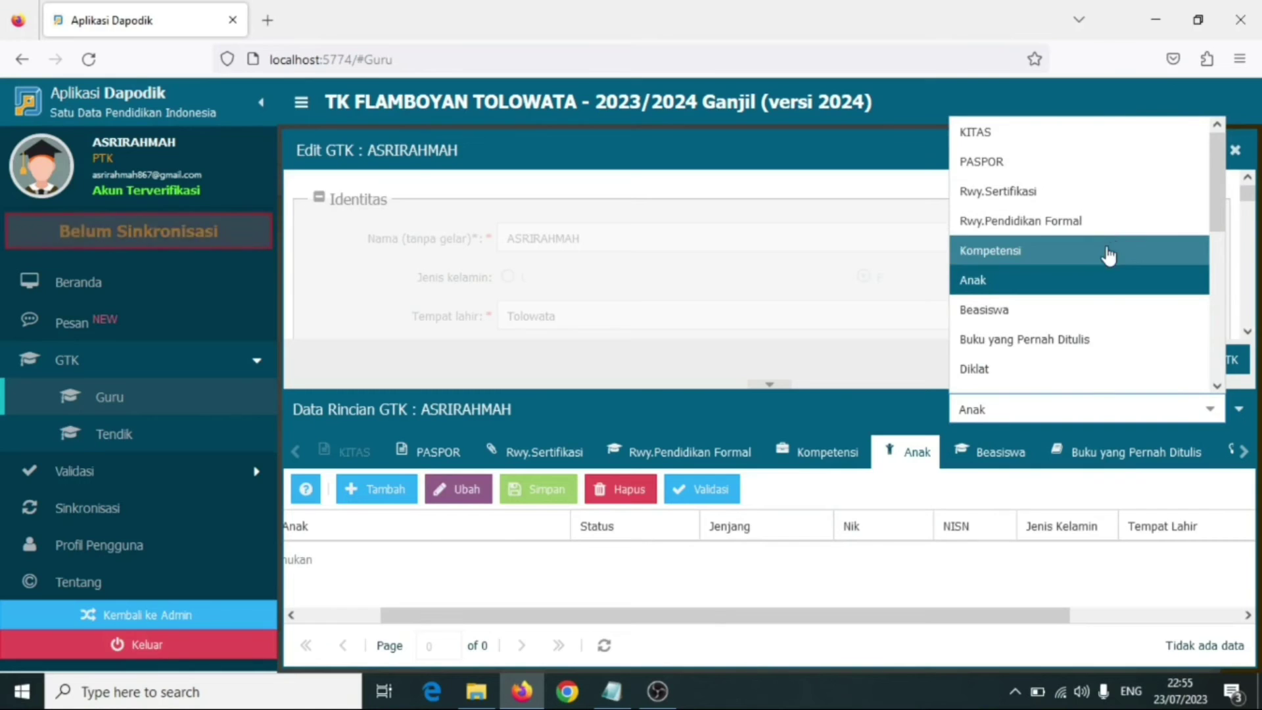
scroll(1101, 290, down, 3)
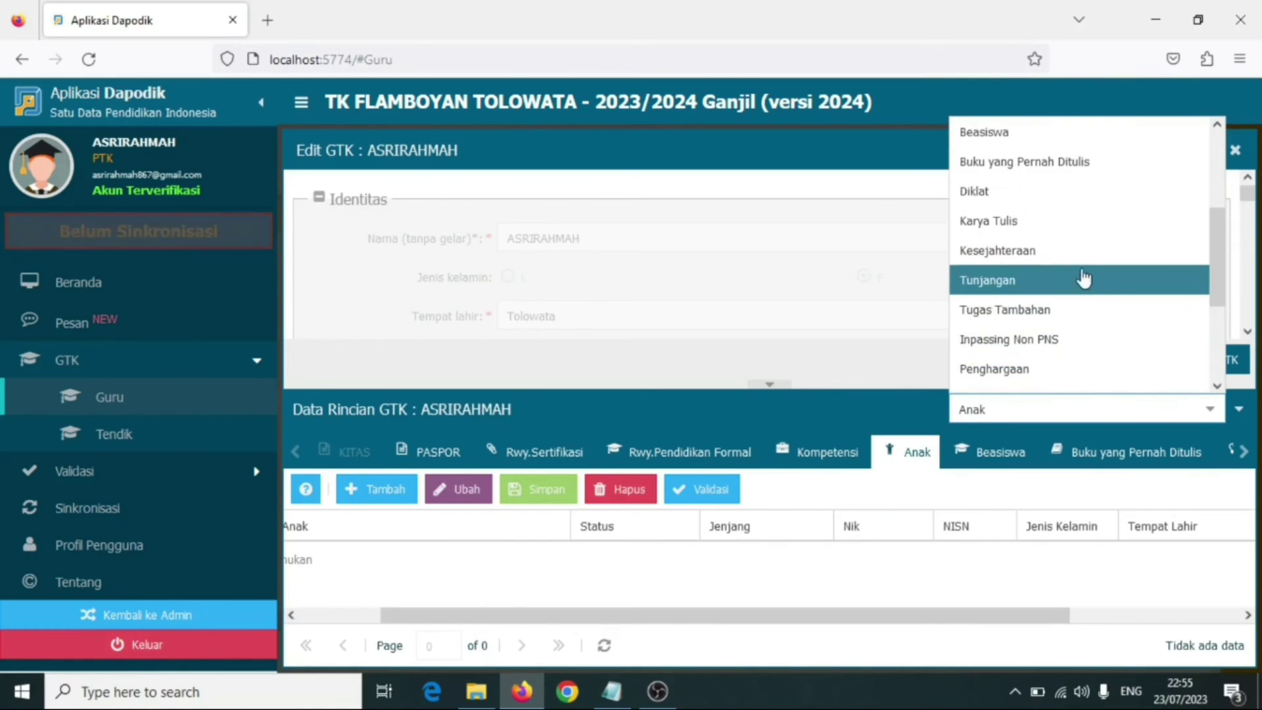
scroll(1044, 263, down, 5)
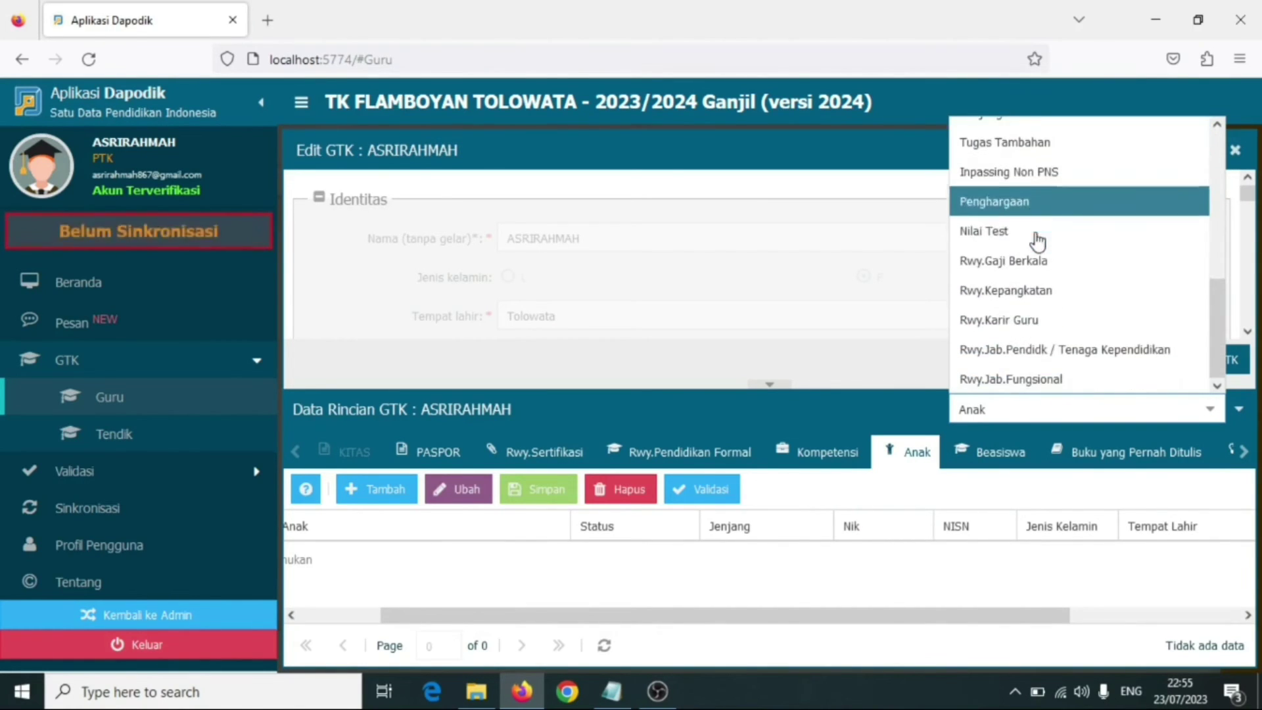
click(1000, 322)
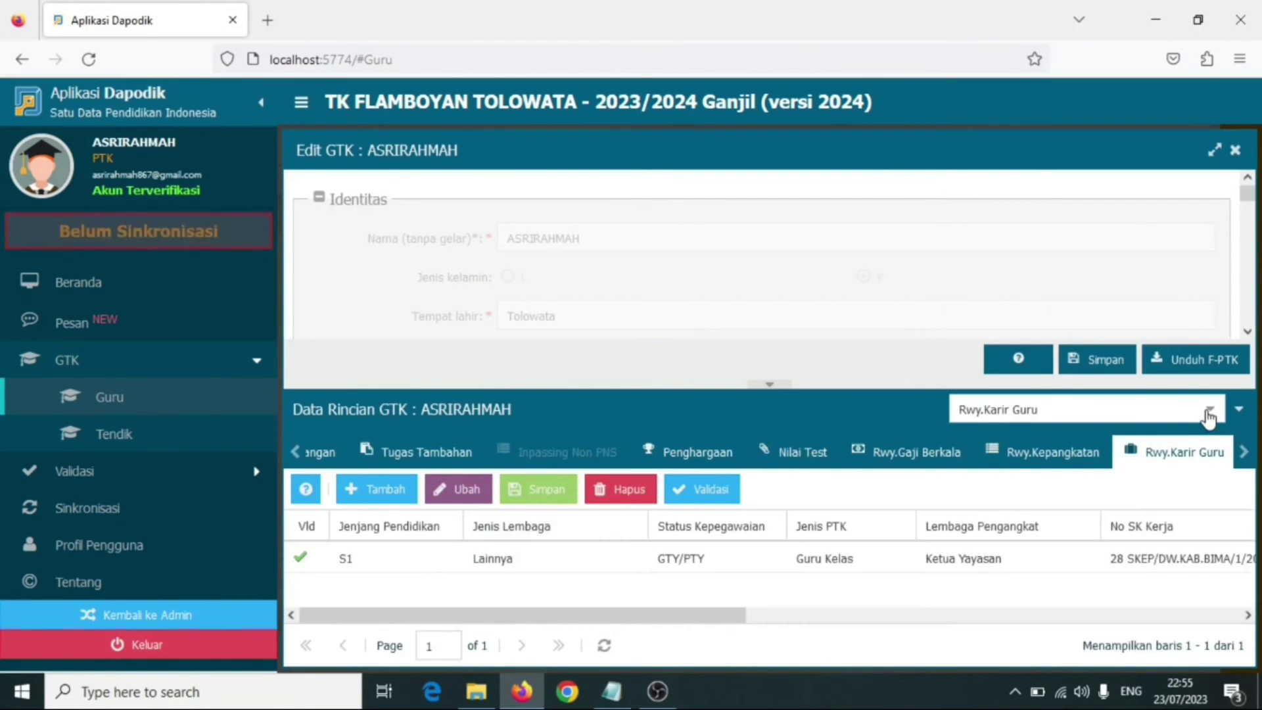
click(1209, 410)
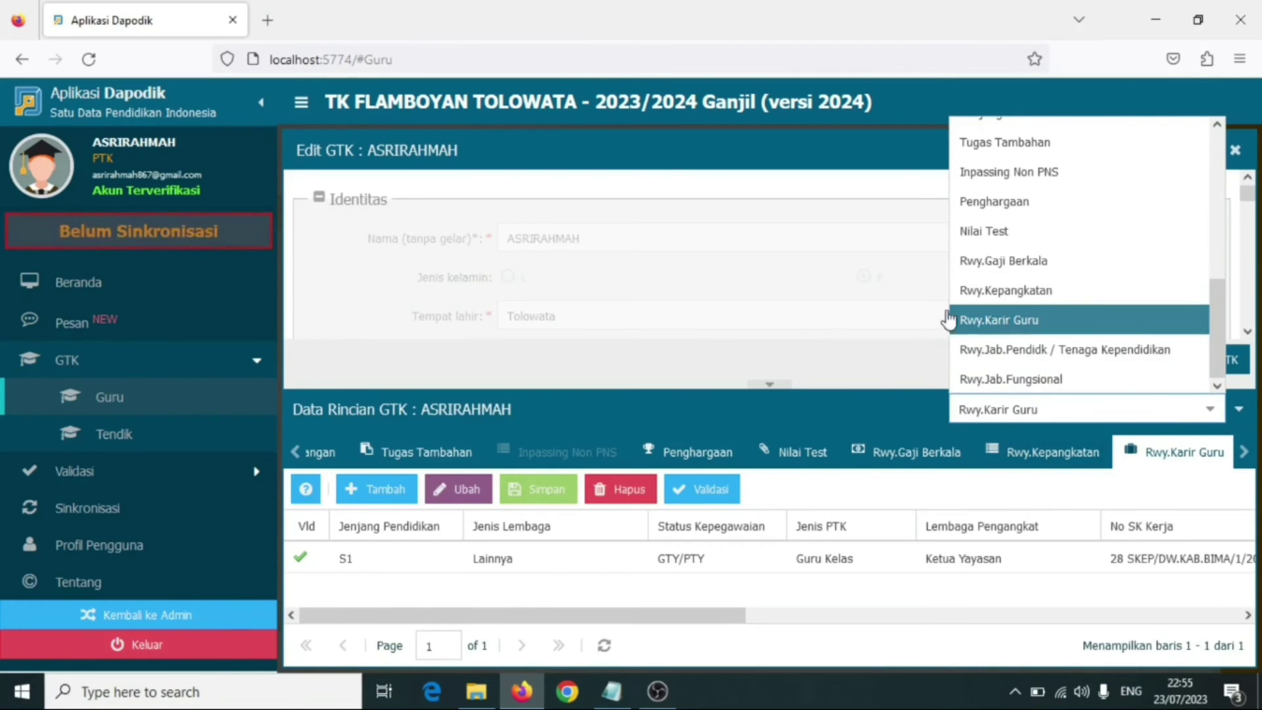
click(1029, 322)
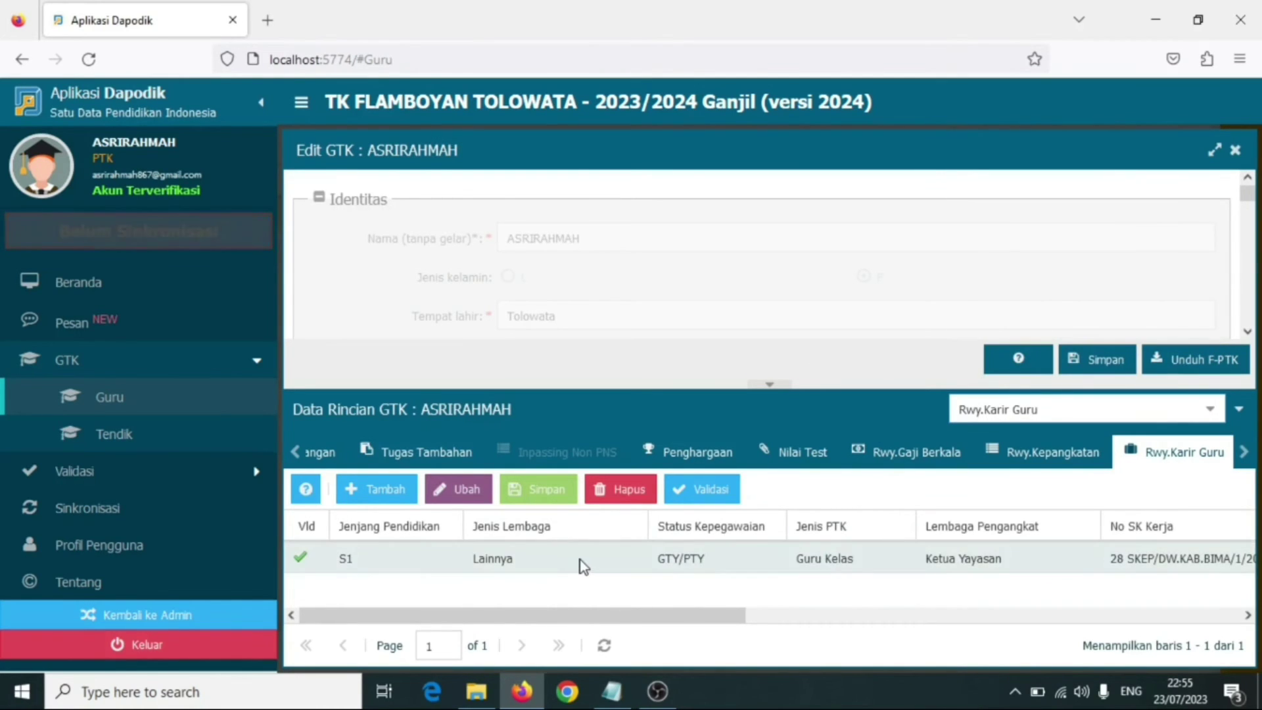
Step: Examine the Rwy.Karir Guru entry from Jenis Lembaga and Status Kepegawaian through SK Kerja details, Tempat Kerja and Mapel Diajarkan
click(684, 566)
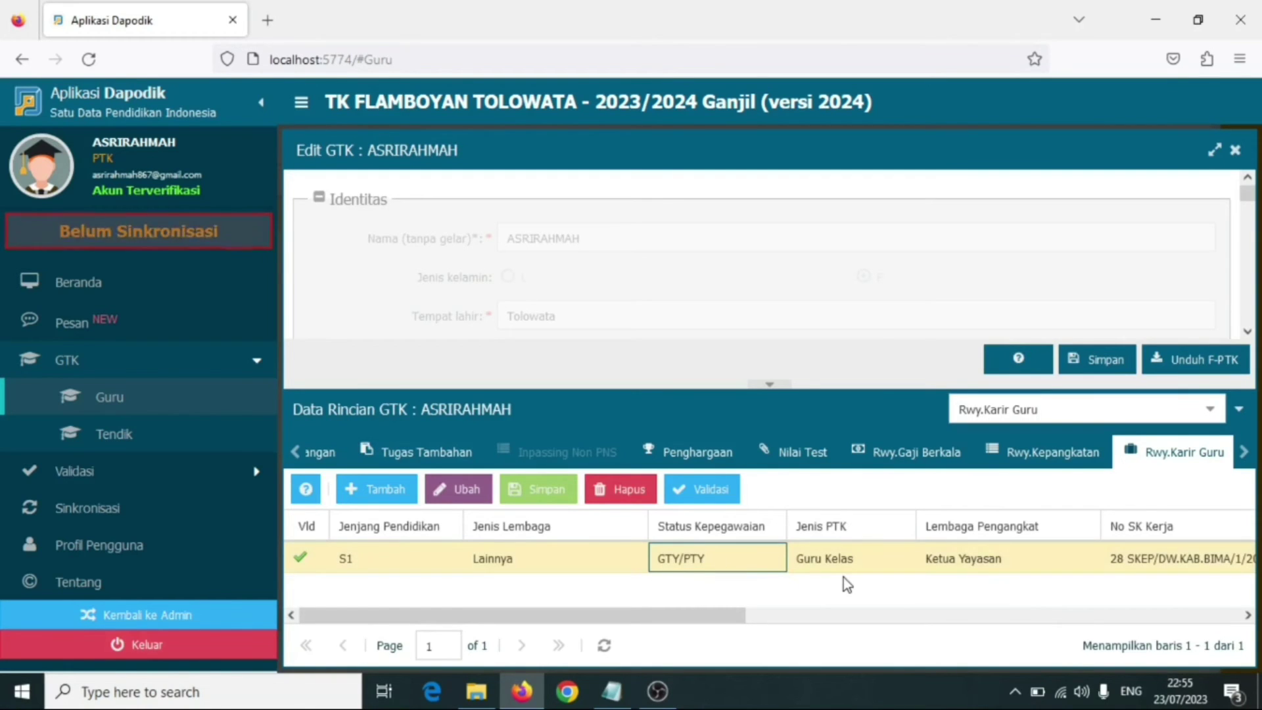
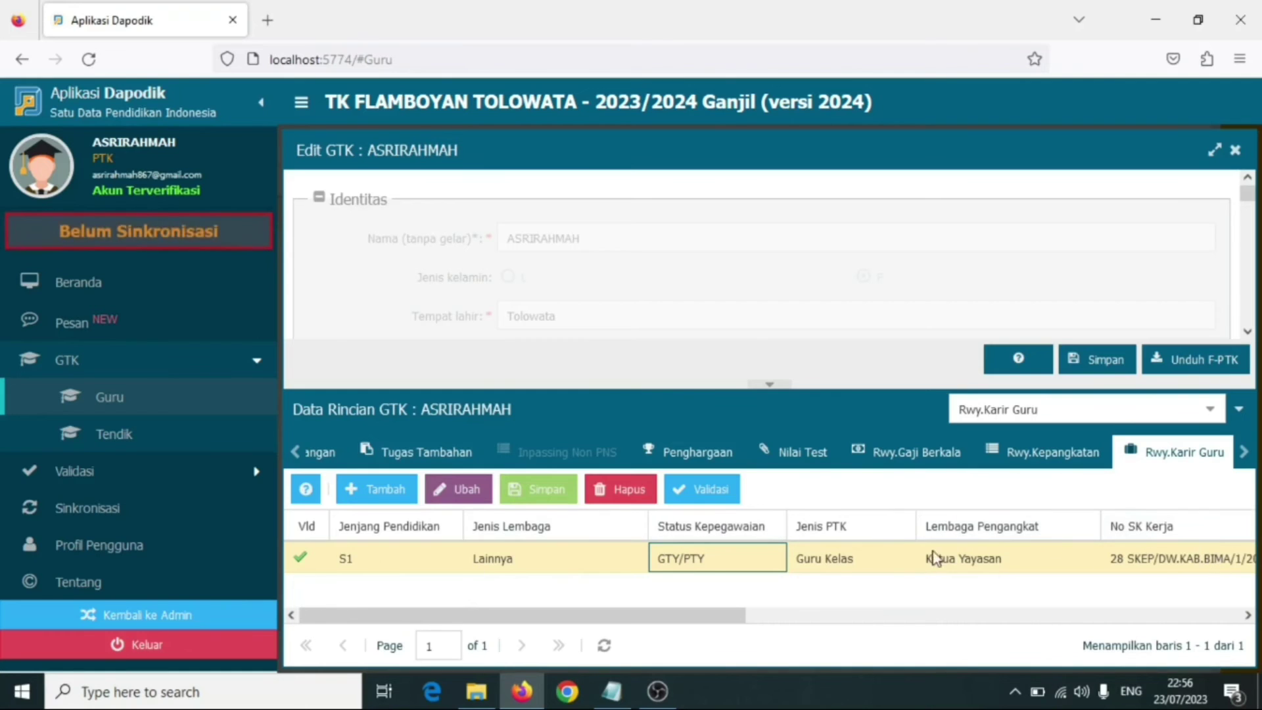
click(574, 563)
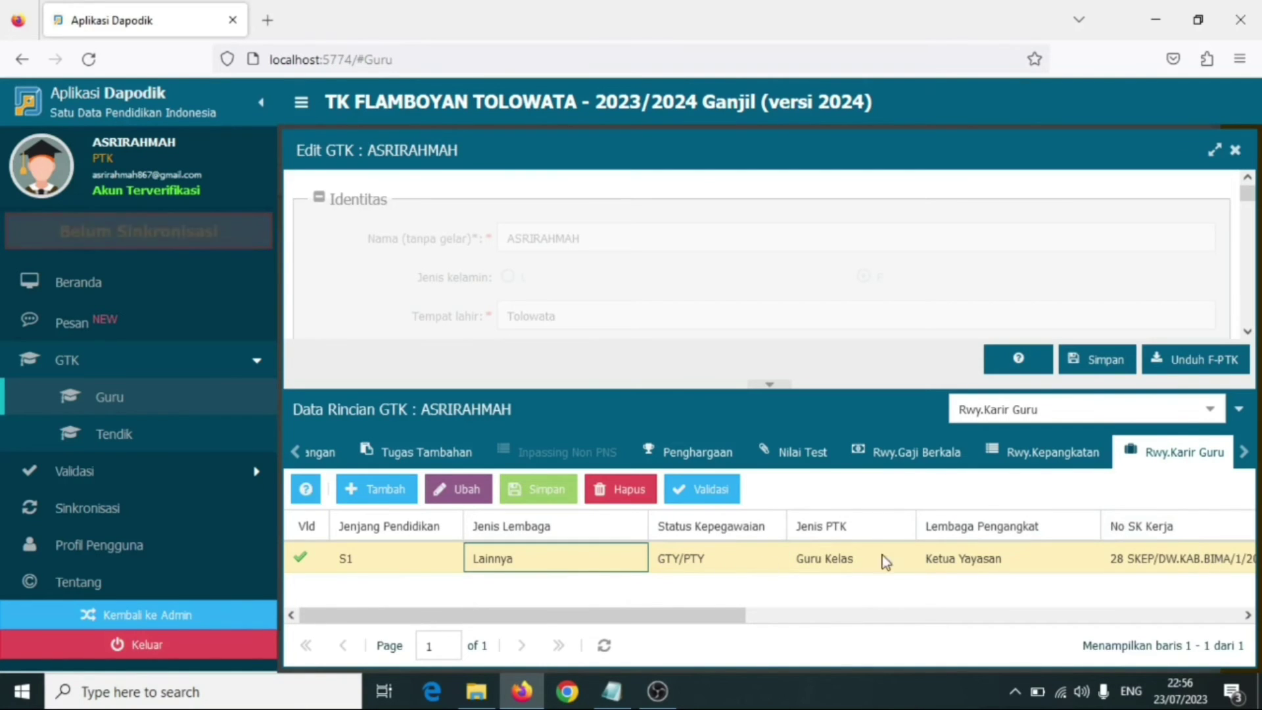
click(692, 564)
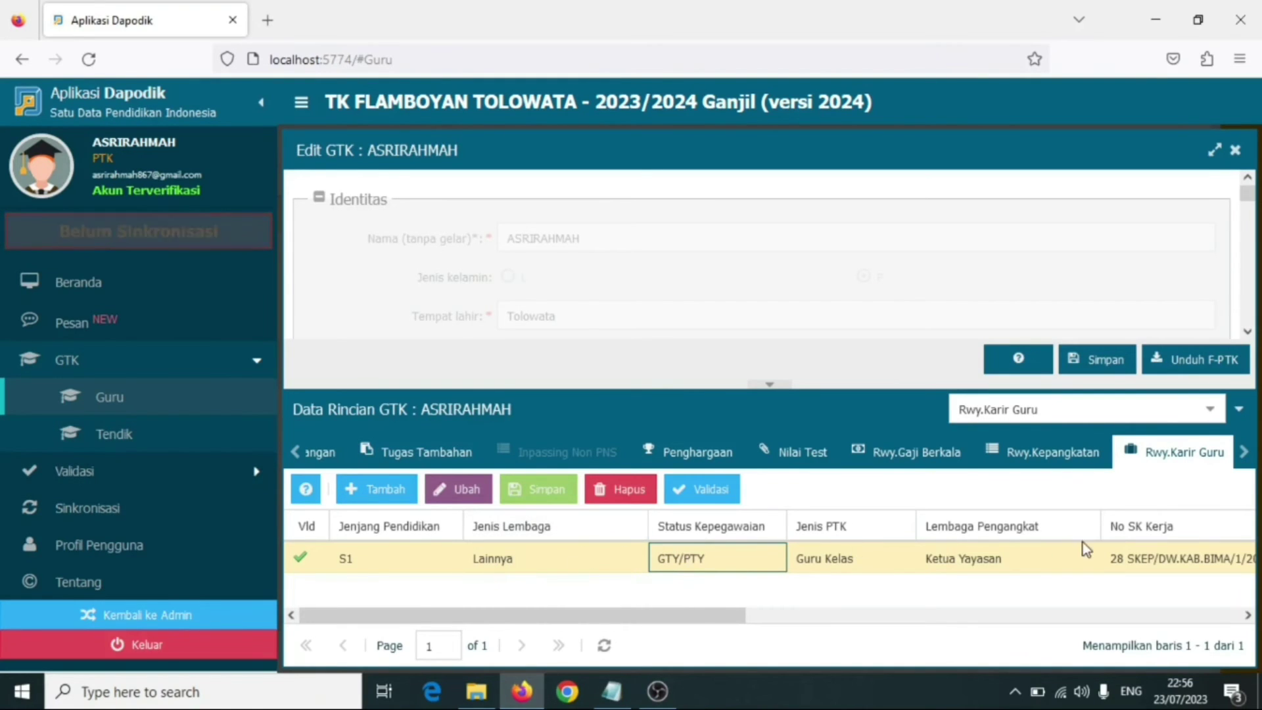
click(826, 563)
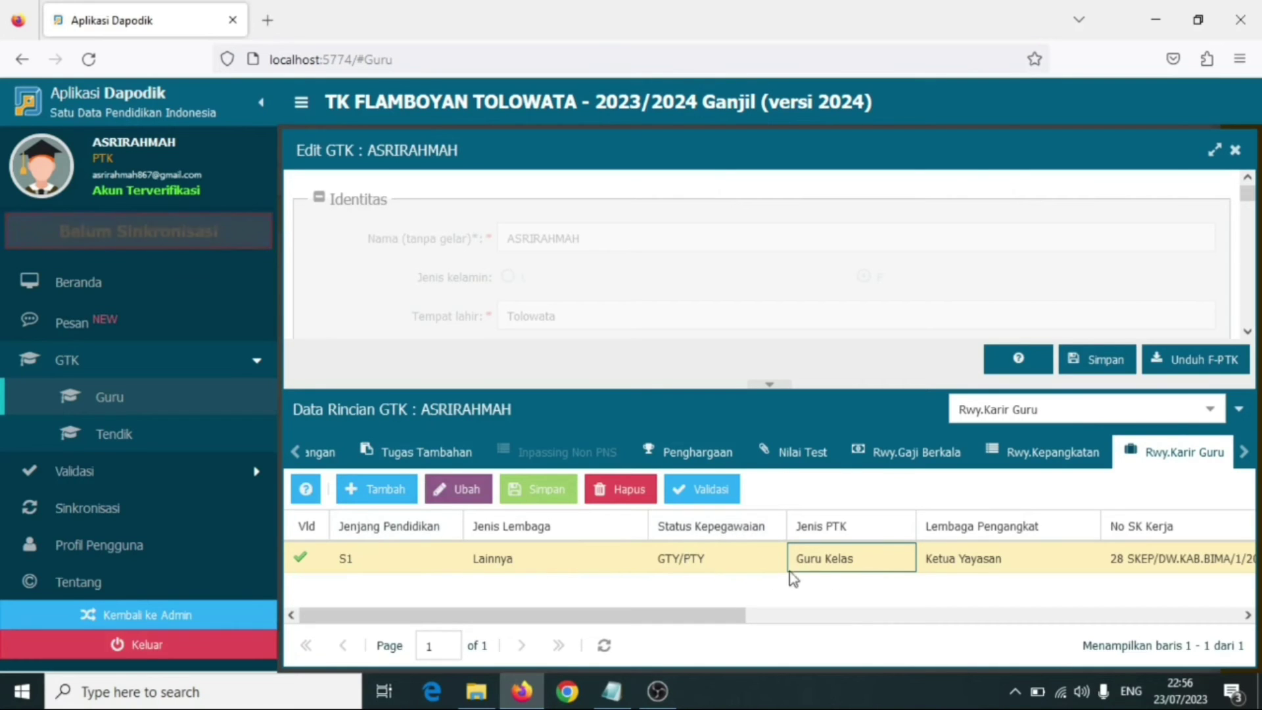
drag(625, 615, 969, 616)
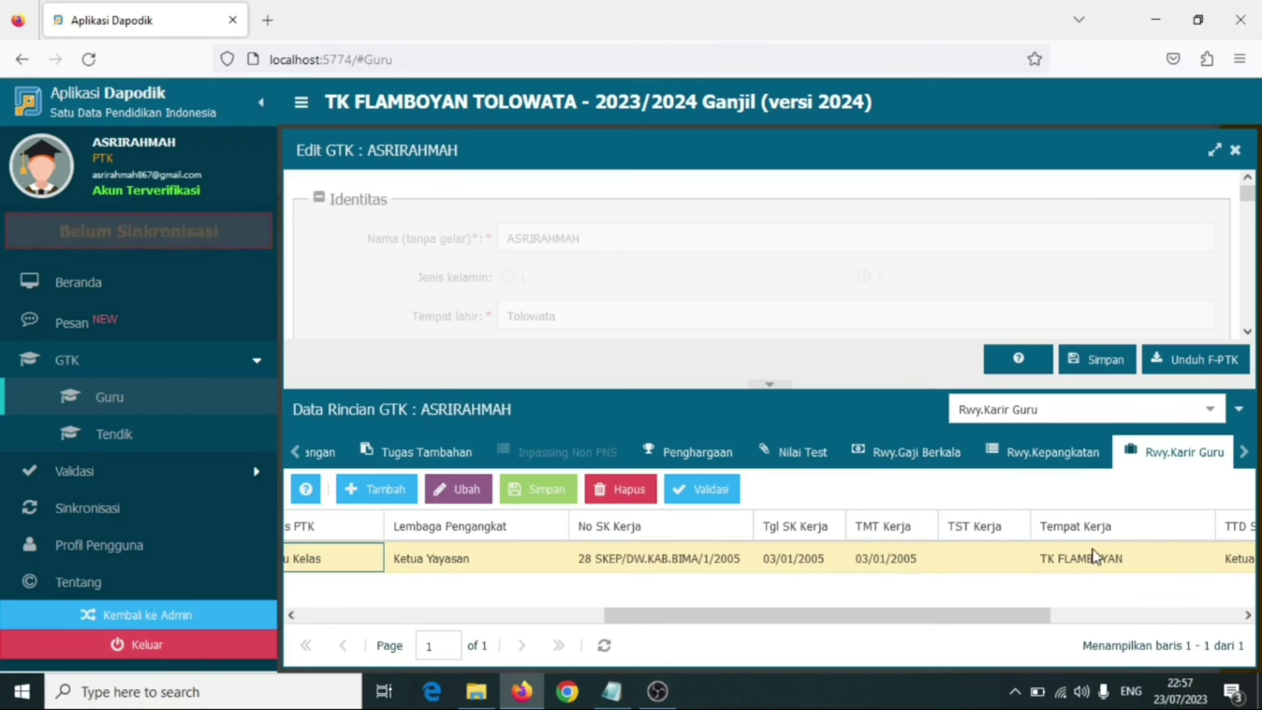
drag(1021, 616, 1223, 614)
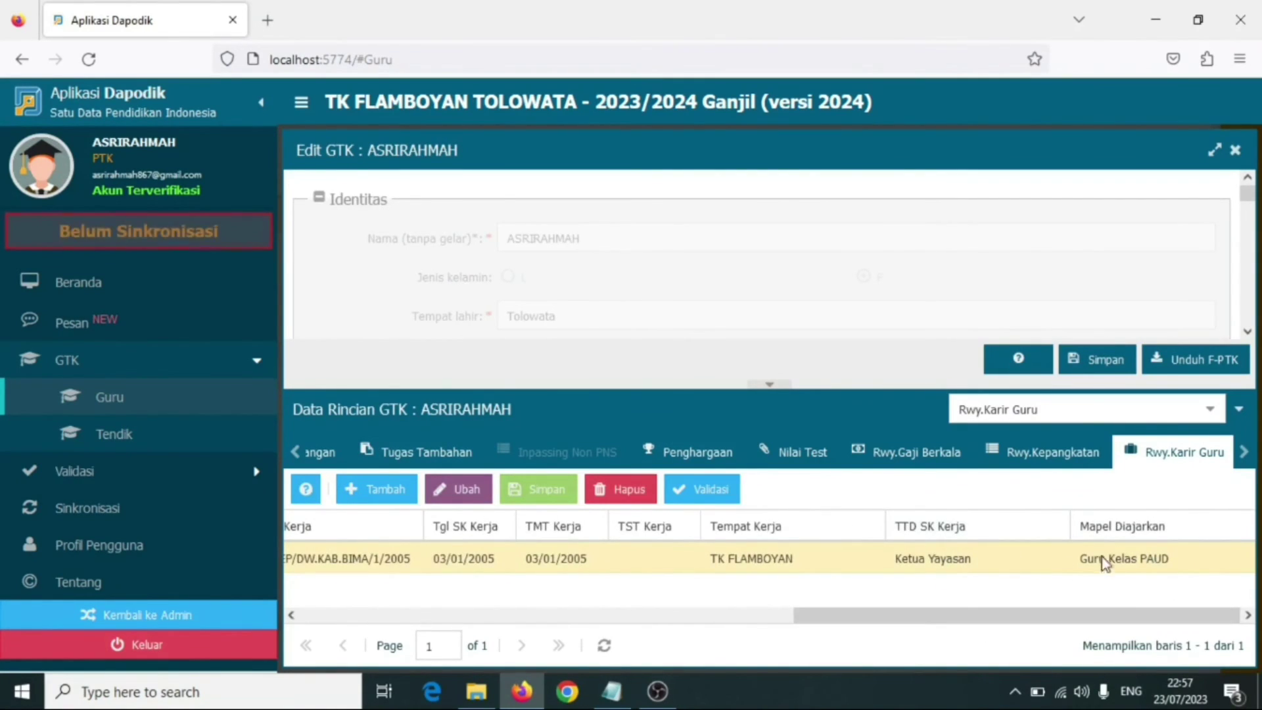
drag(1081, 618, 428, 512)
Step: Review the editable address, Kecamatan, Kode pos, Lintang and Bujur fields in the teacher's Data Pribadi
scroll(704, 286, down, 2)
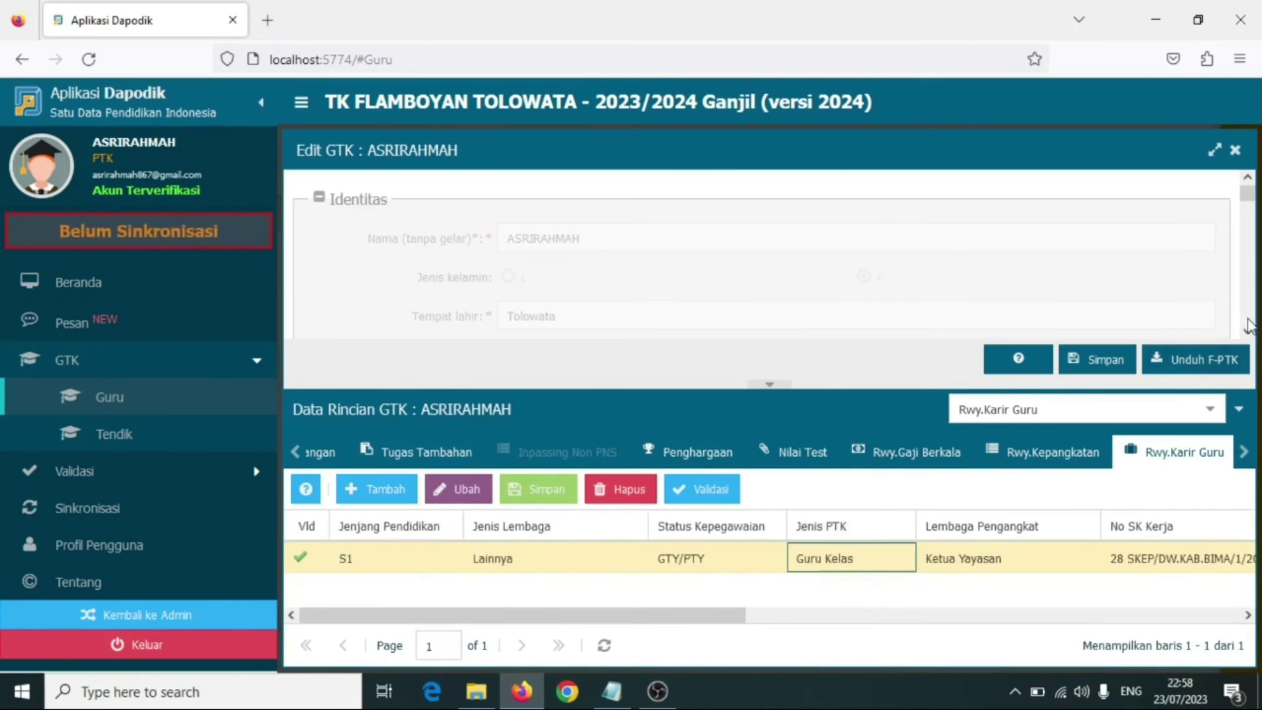
scroll(1055, 304, down, 2)
scroll(1058, 311, down, 8)
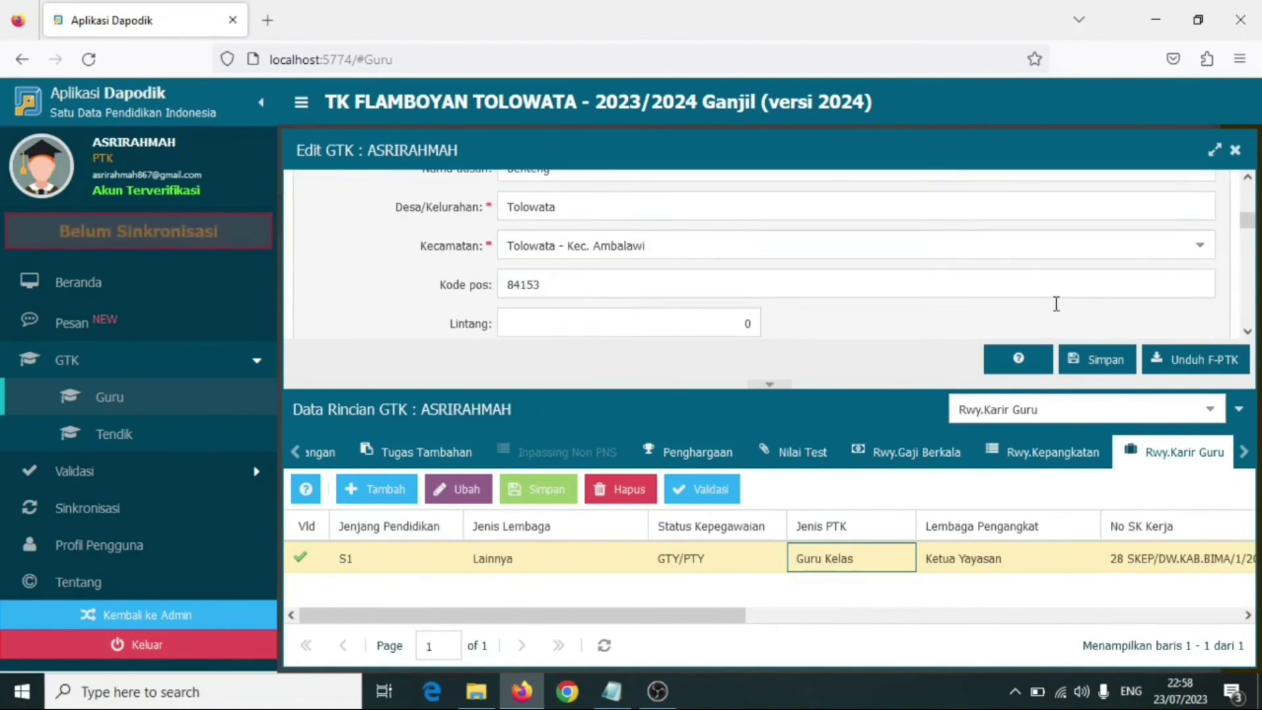
scroll(1059, 311, up, 3)
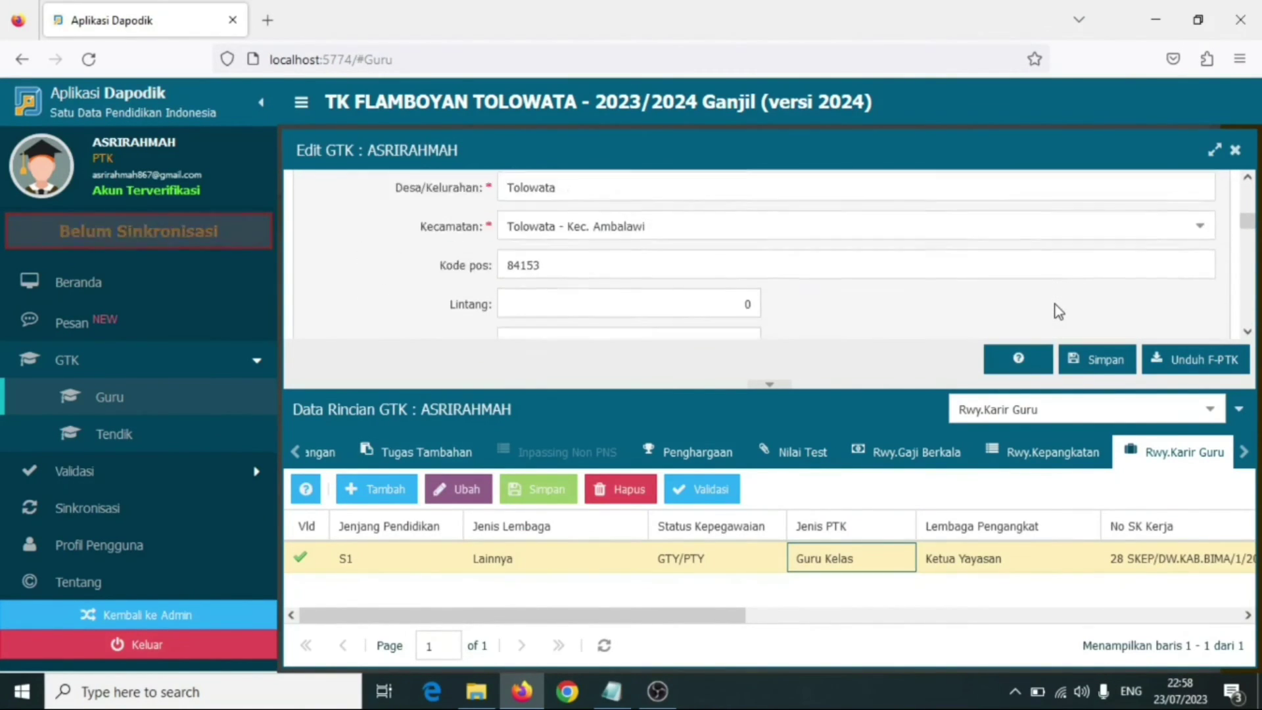
scroll(1056, 303, up, 3)
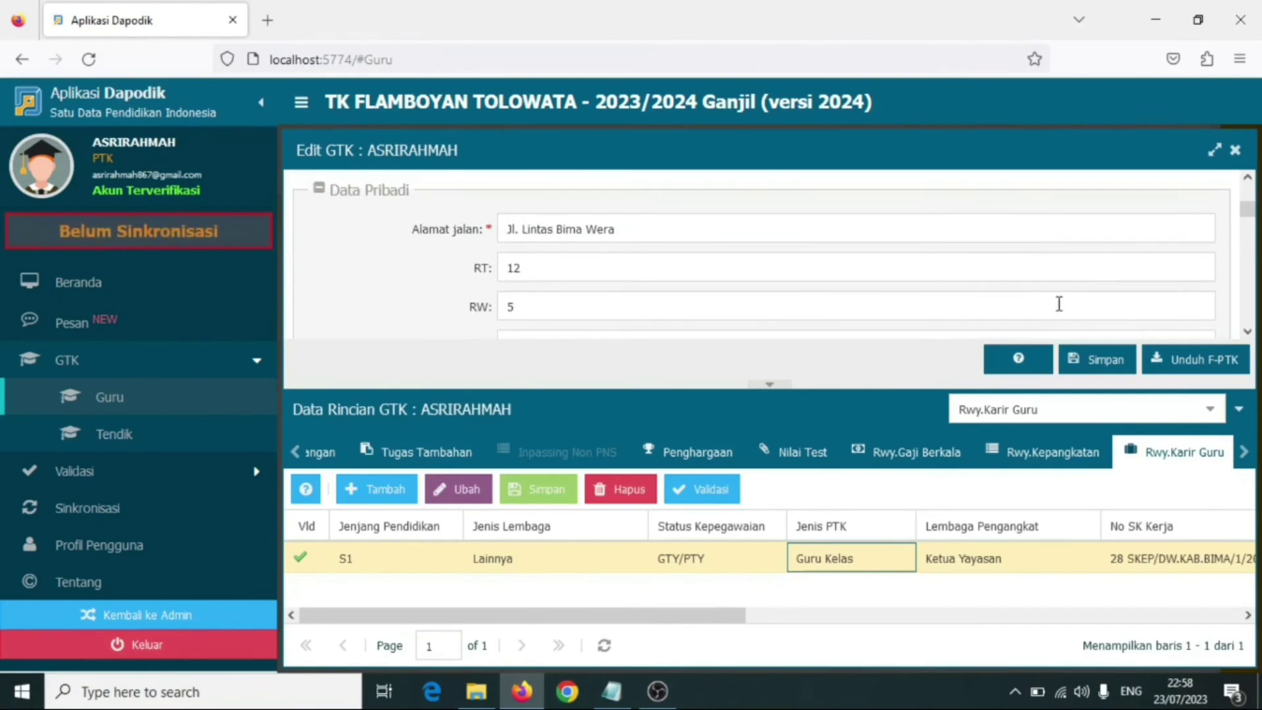
click(831, 238)
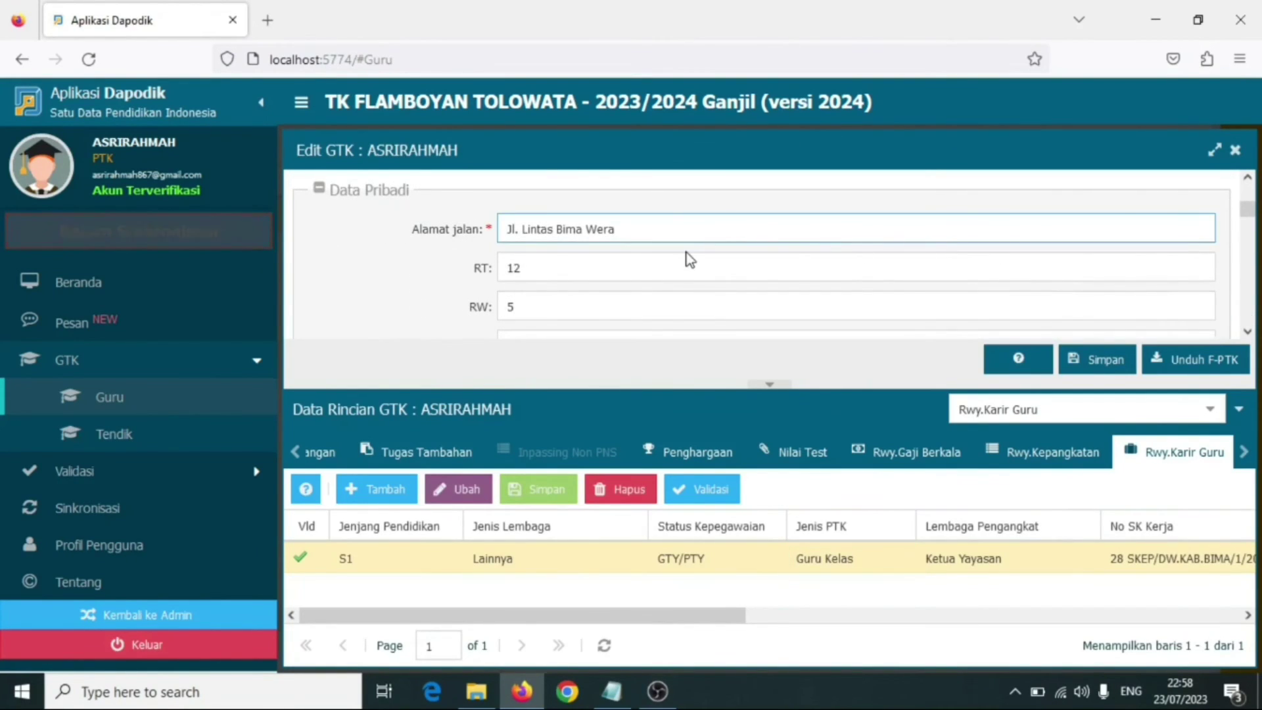
scroll(688, 252, down, 1)
scroll(685, 252, down, 3)
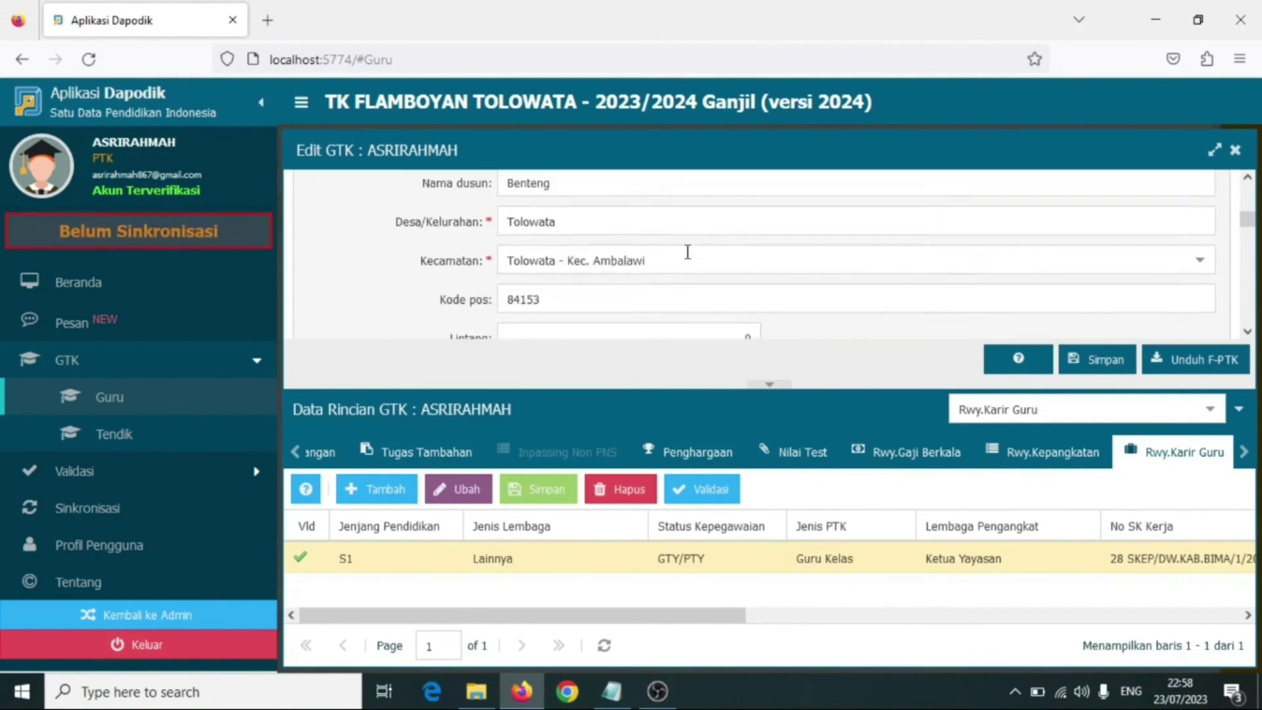
scroll(756, 203, down, 5)
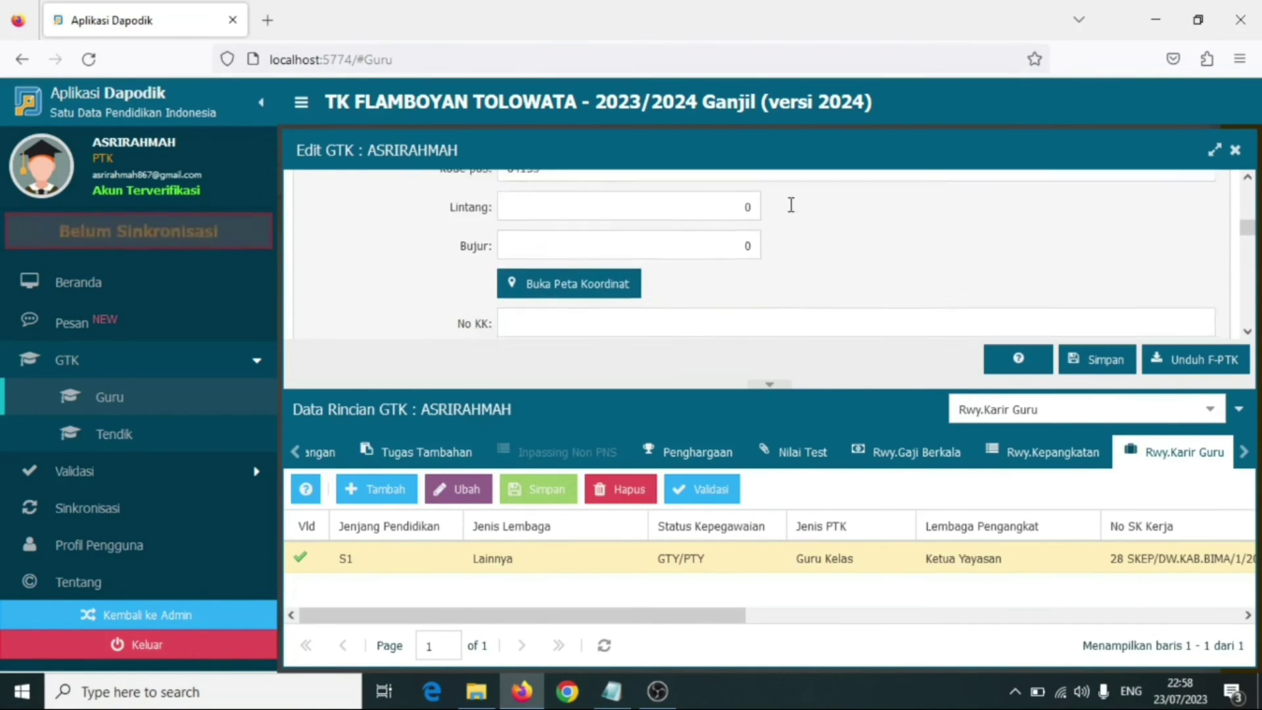
Step: Check the No KK, NPWP, Kewarganegaraan, Status perkawinan, spouse and Berkebutuhan khusus fields in Data Pribadi
scroll(655, 245, up, 3)
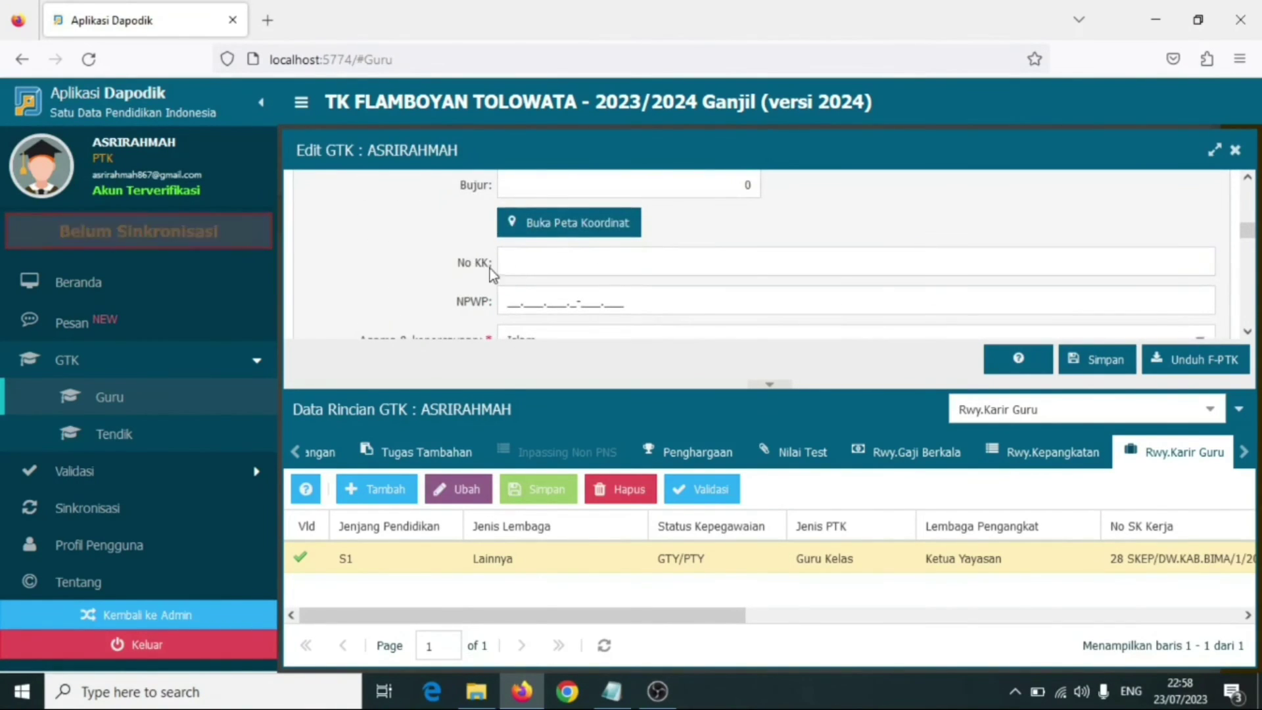
scroll(512, 263, down, 2)
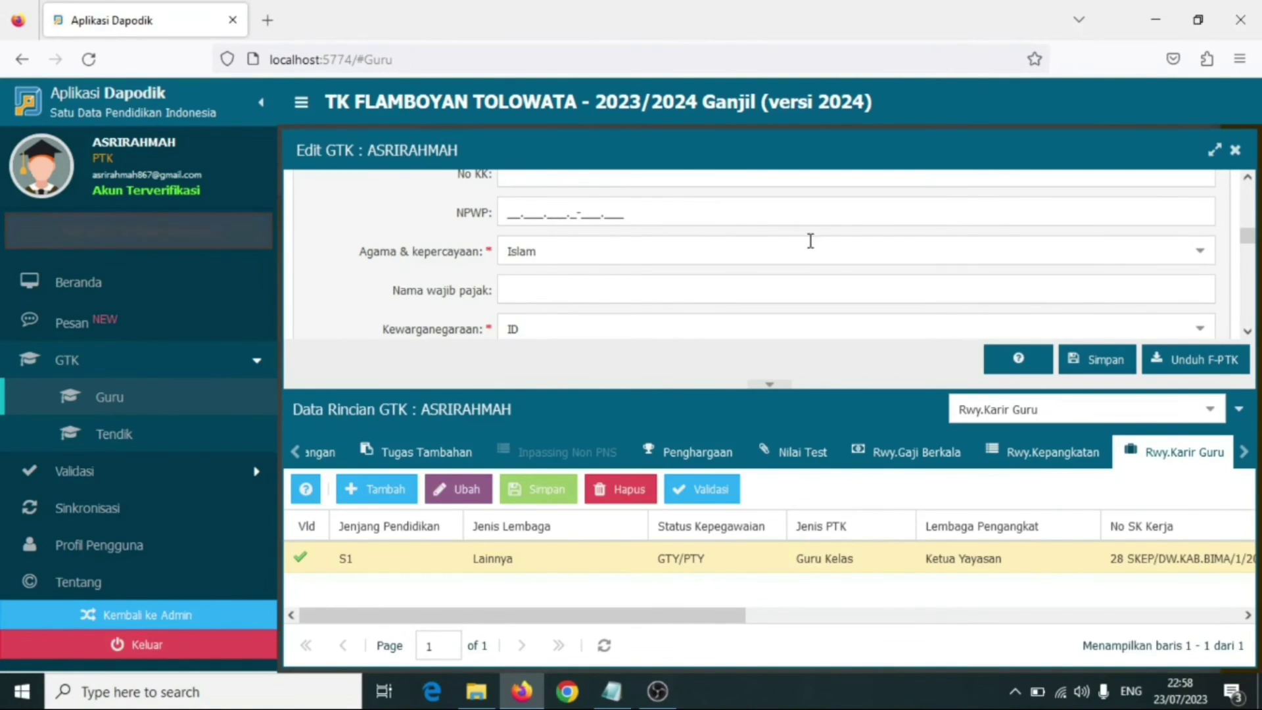
scroll(811, 241, down, 2)
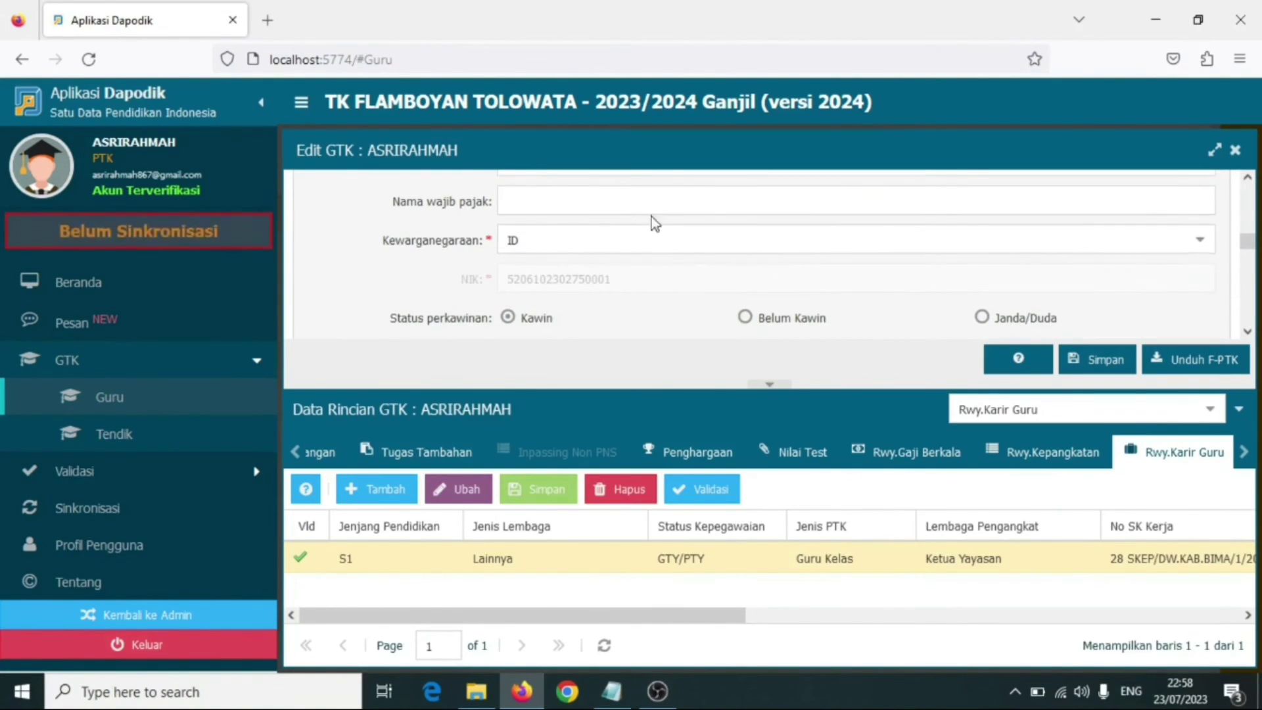
scroll(559, 313, down, 2)
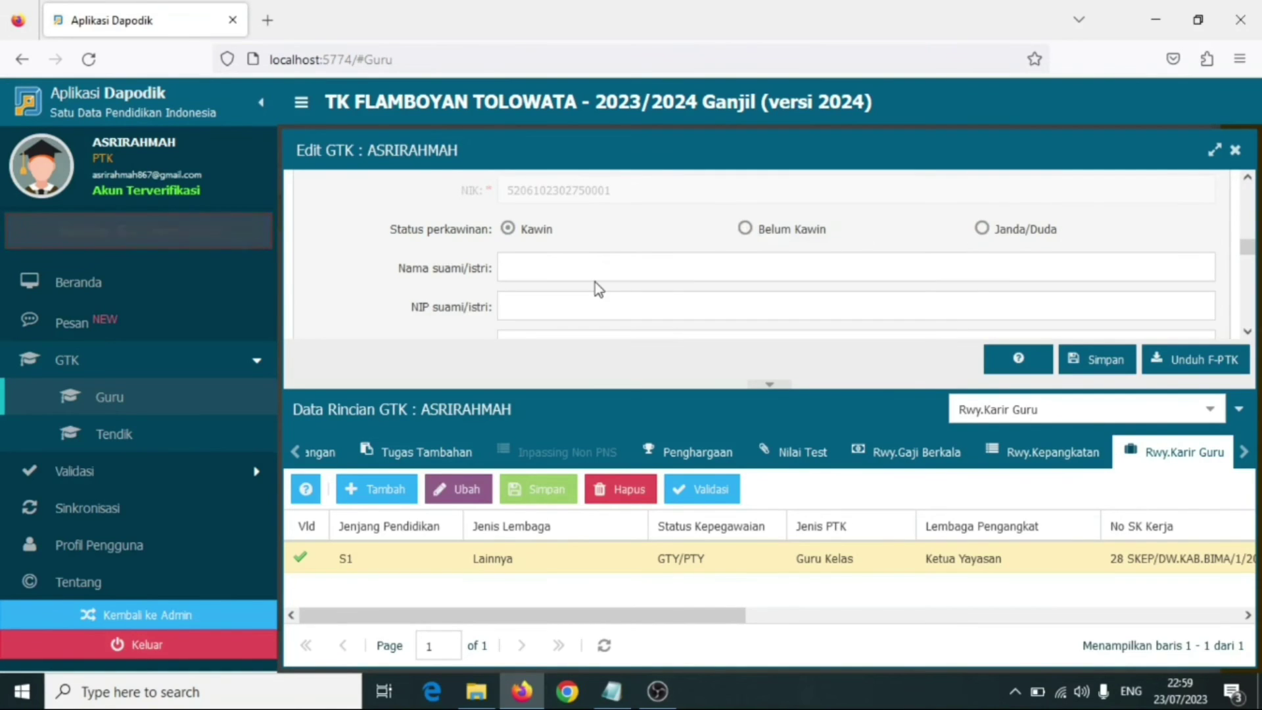
click(551, 278)
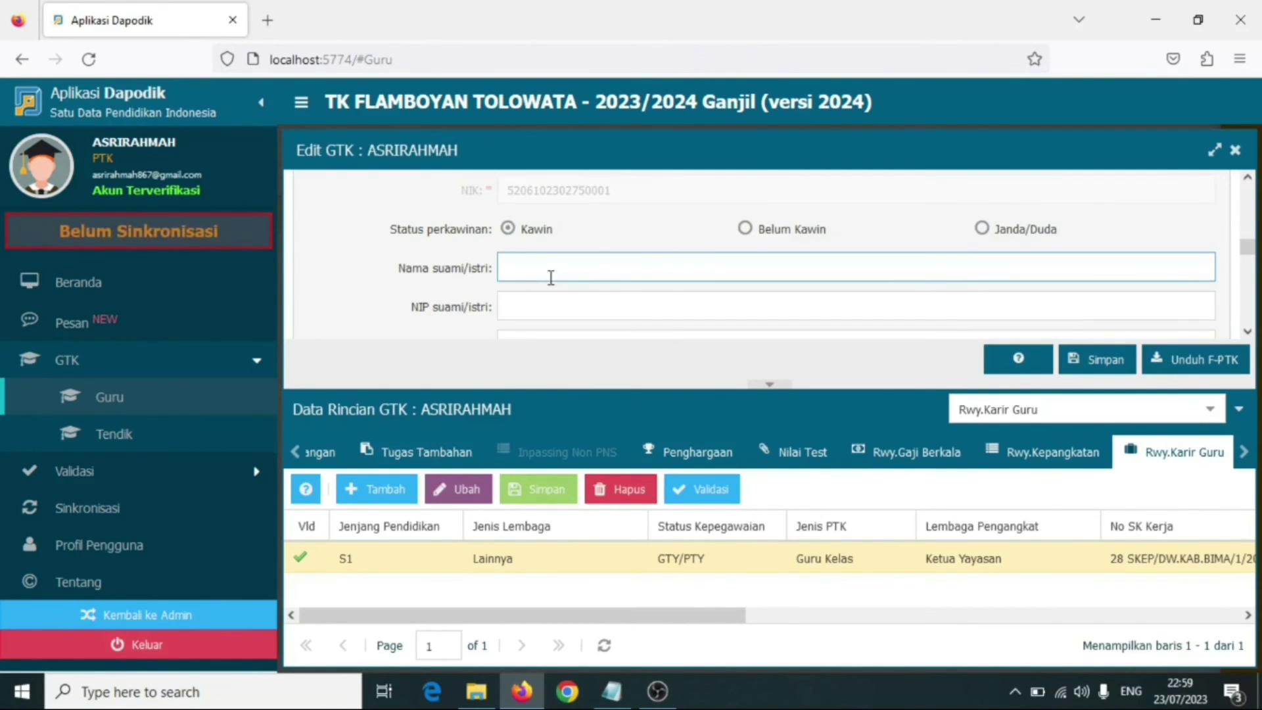
scroll(544, 309, down, 4)
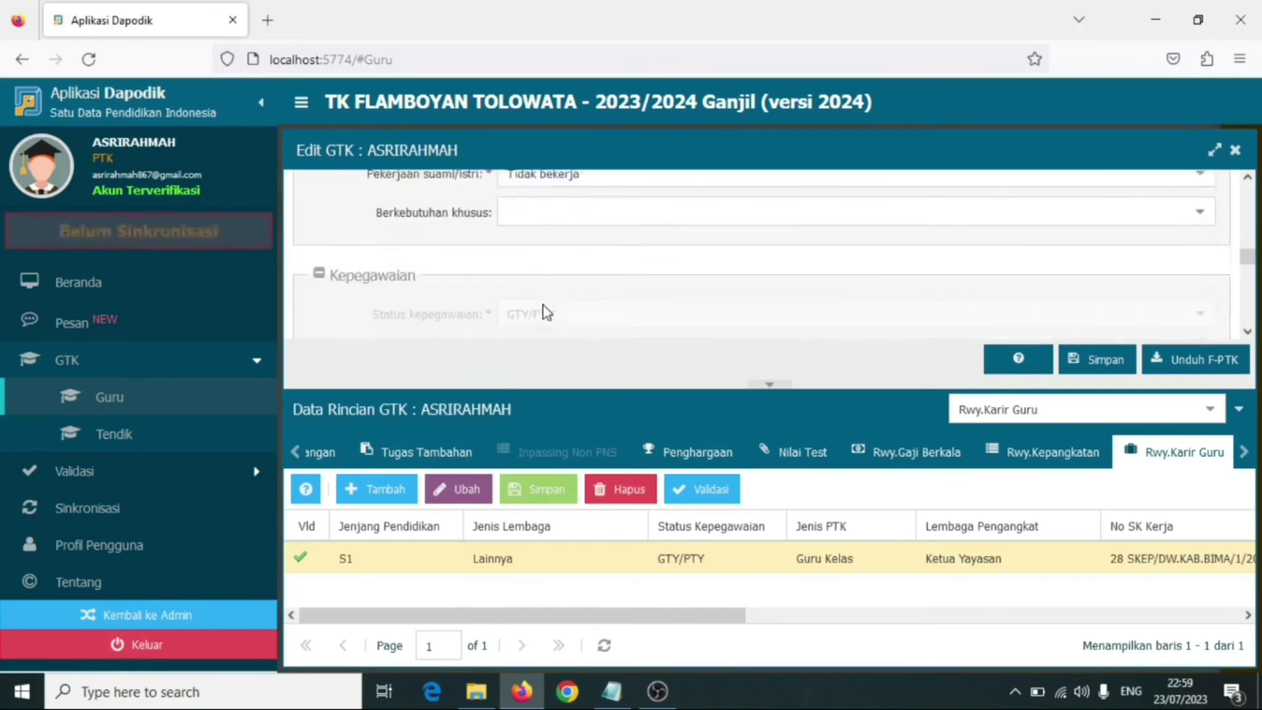
scroll(552, 285, up, 2)
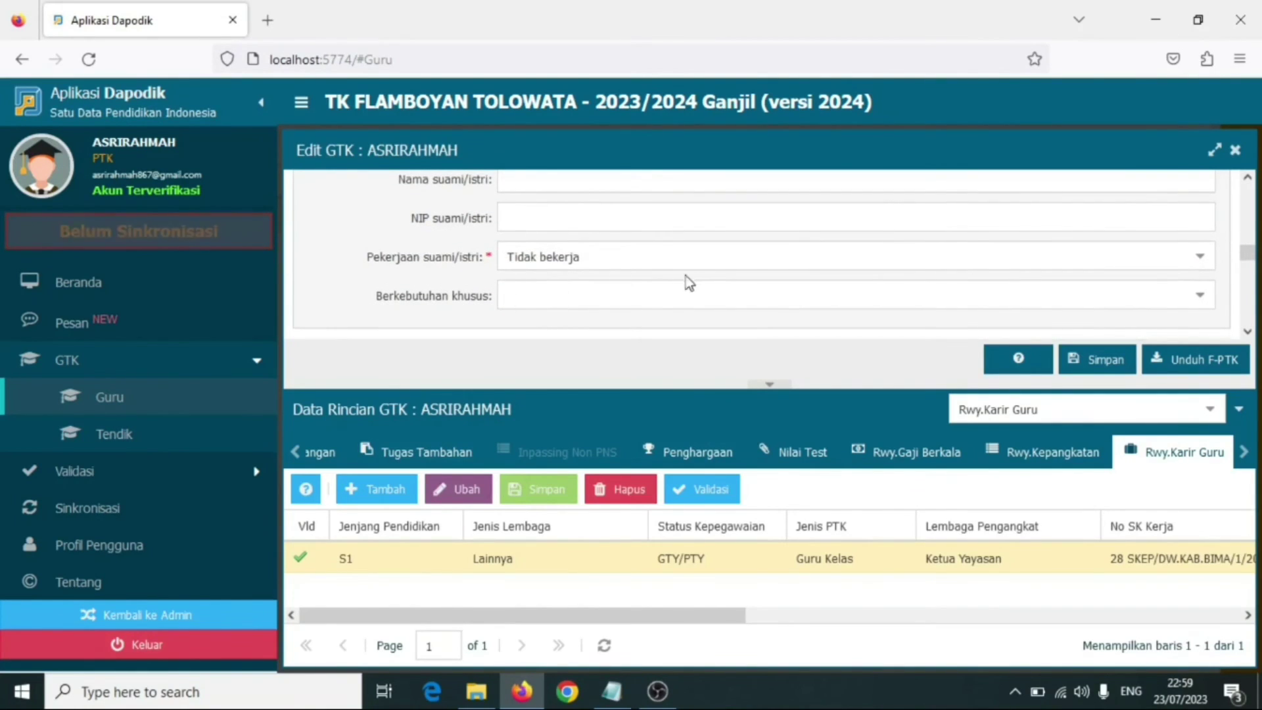
Step: Check the available Pekerjaan suami/istri options in the teacher's personal data without changing the selection
click(1201, 260)
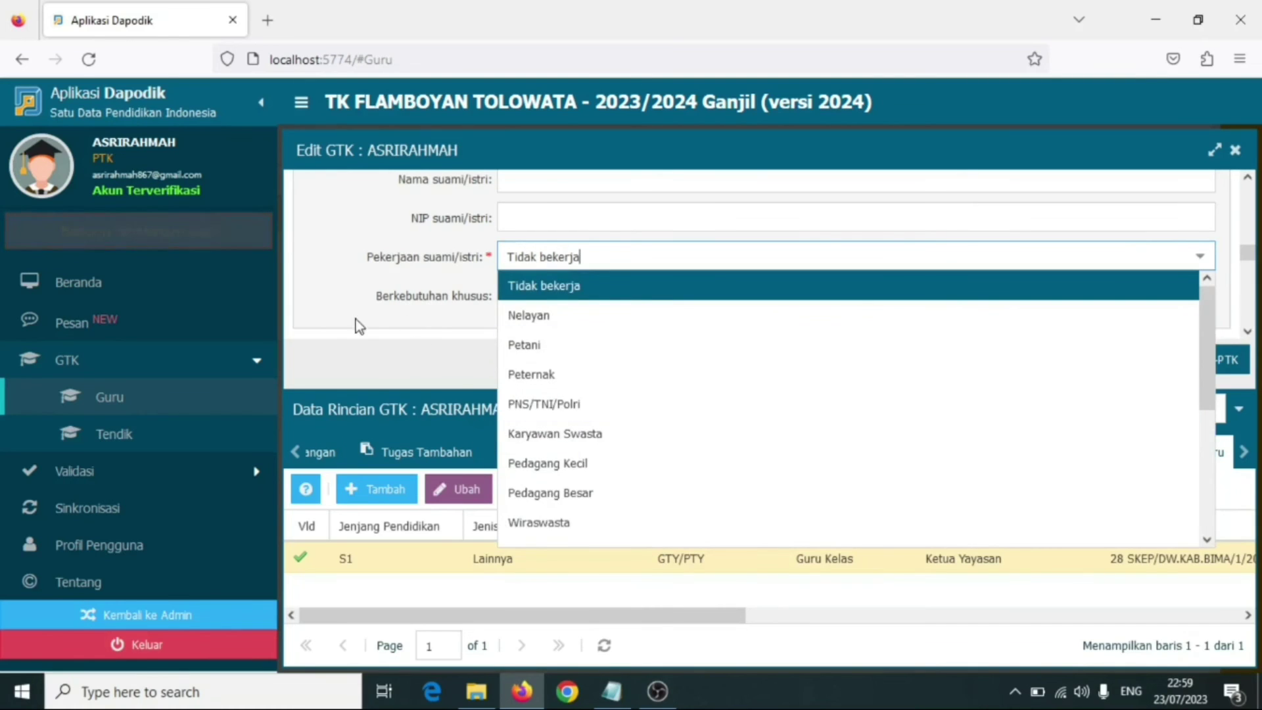
click(380, 318)
scroll(574, 301, down, 2)
scroll(573, 301, up, 2)
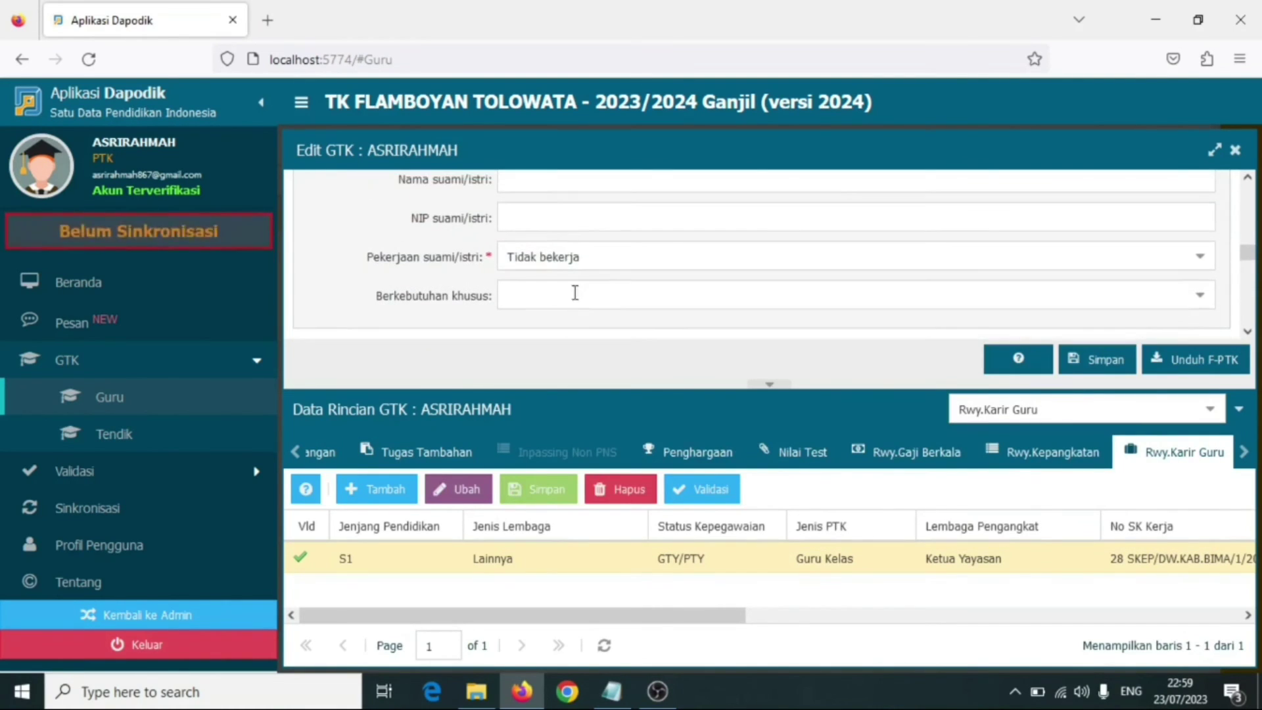
Step: Go through the NIY/NIGK, NUPTK, Nomor Registrasi Guru and Kontak fields and save the teacher's data
scroll(581, 275, down, 6)
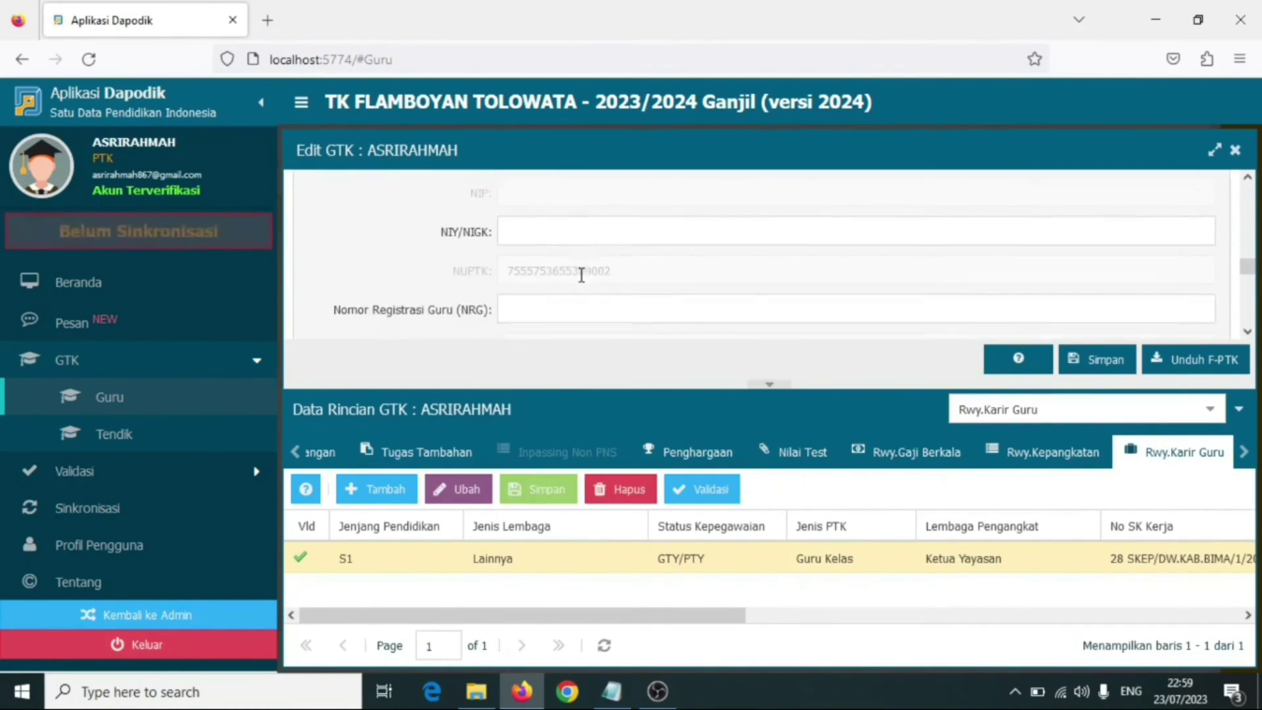
scroll(584, 275, up, 3)
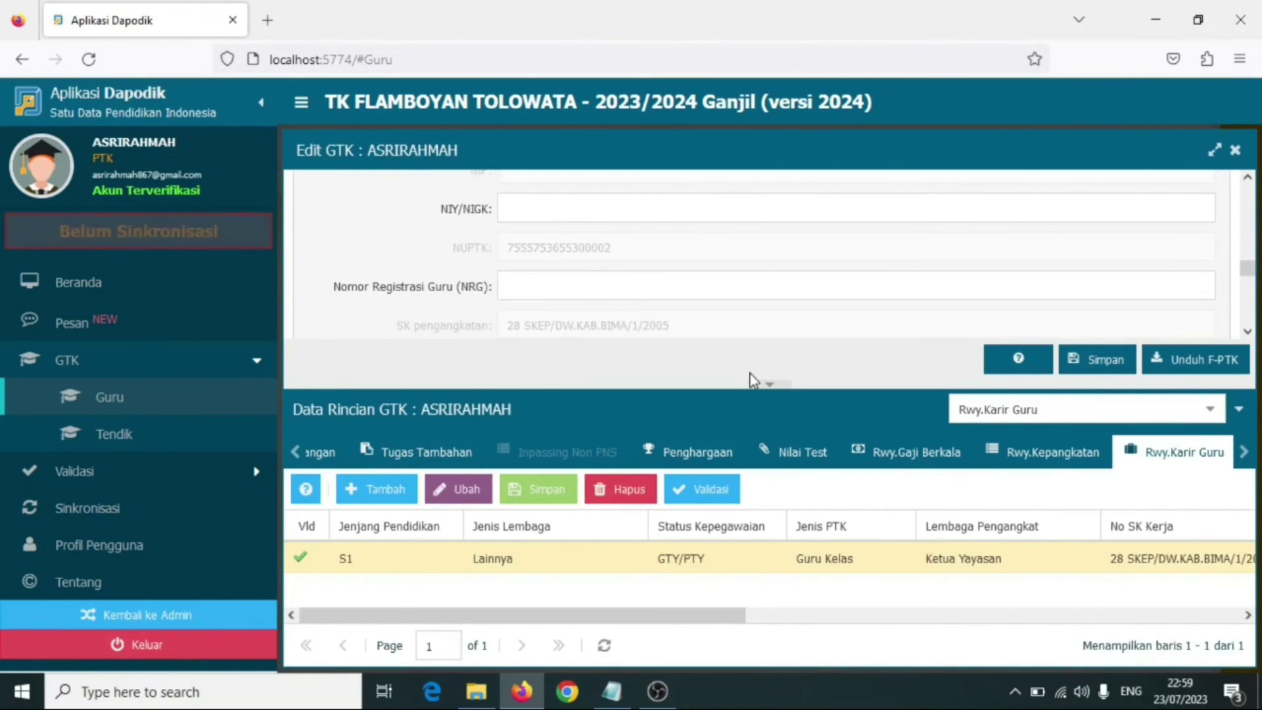
scroll(589, 280, up, 1)
scroll(564, 271, down, 1)
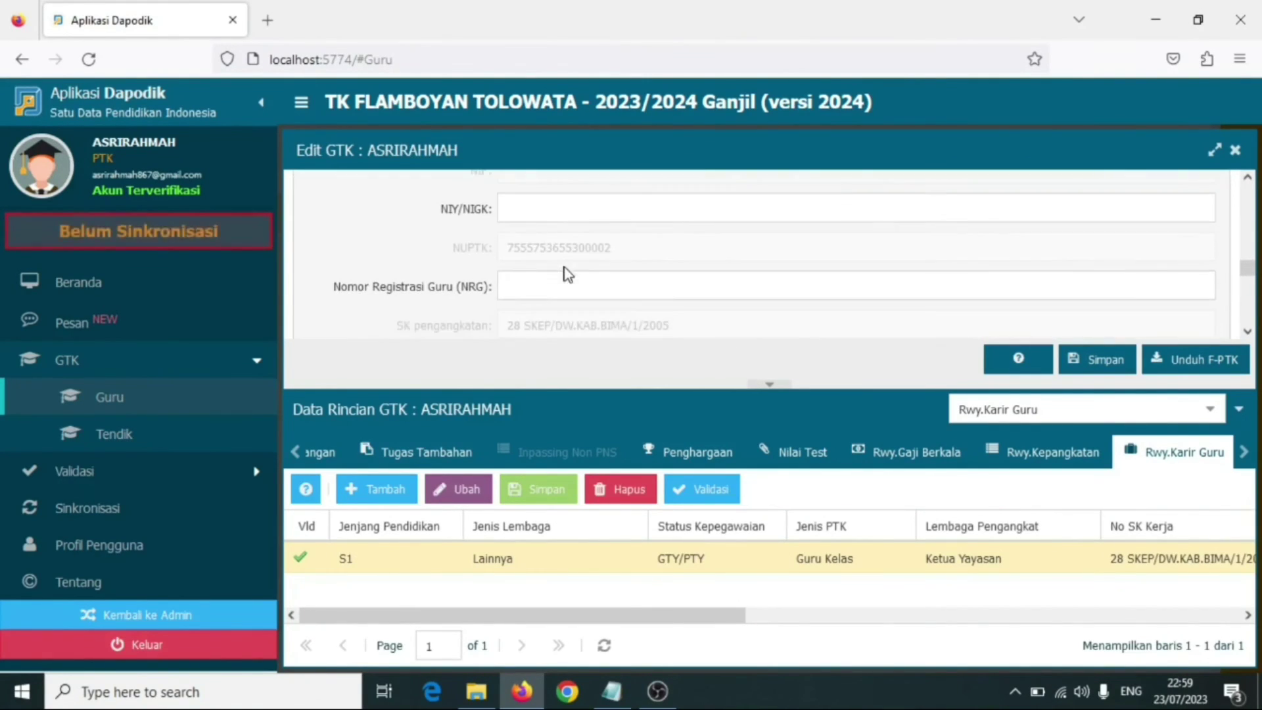
scroll(478, 266, down, 5)
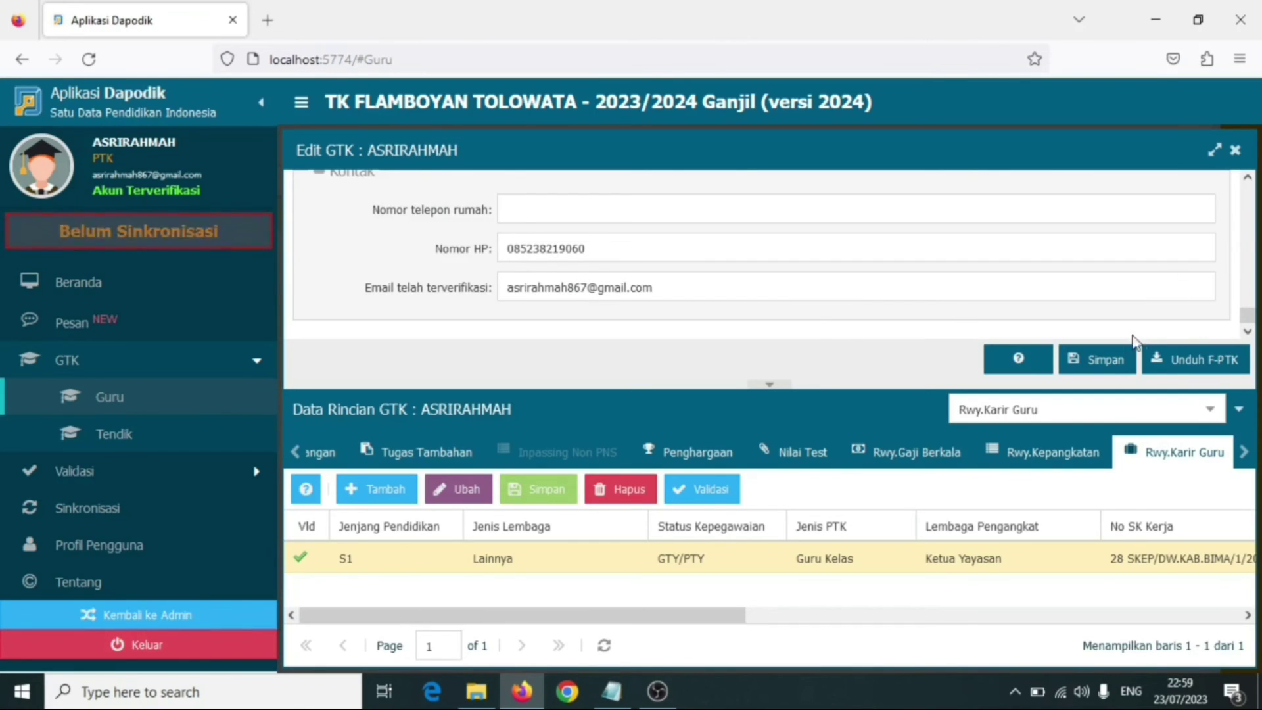
click(1097, 359)
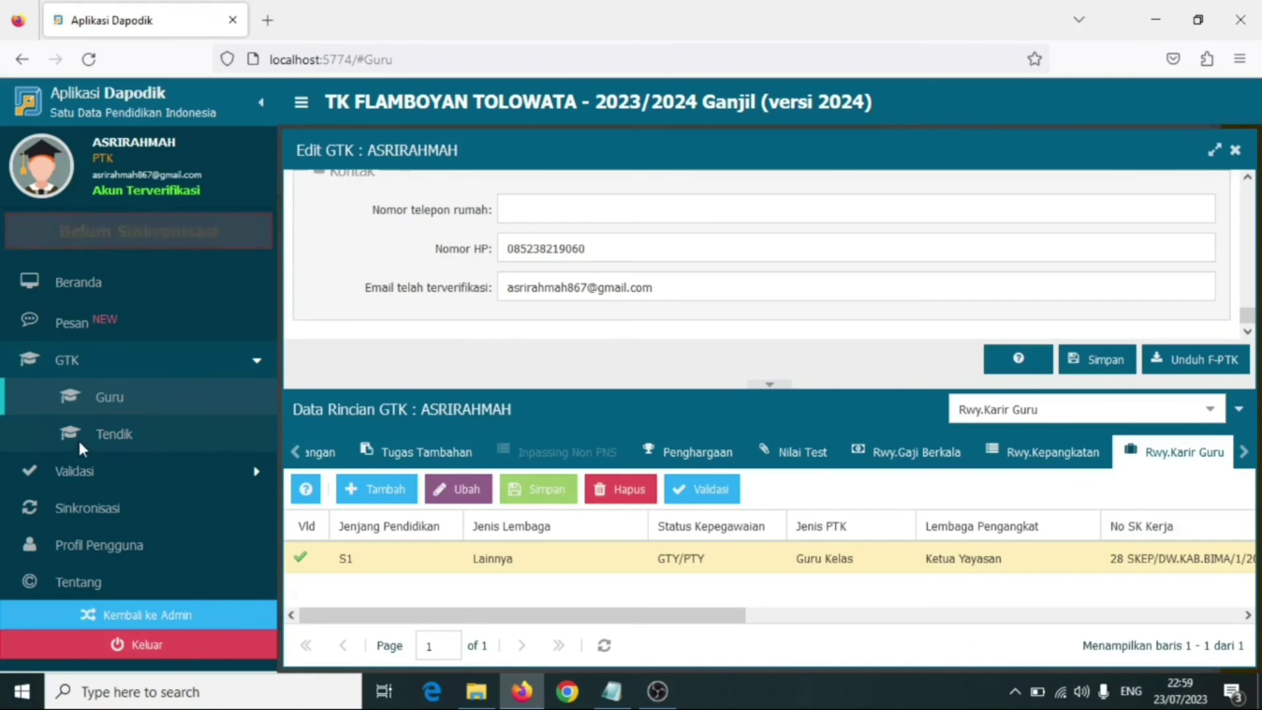
Step: Return from the teacher's access to the admin account by pasting and confirming the school registration code
click(111, 618)
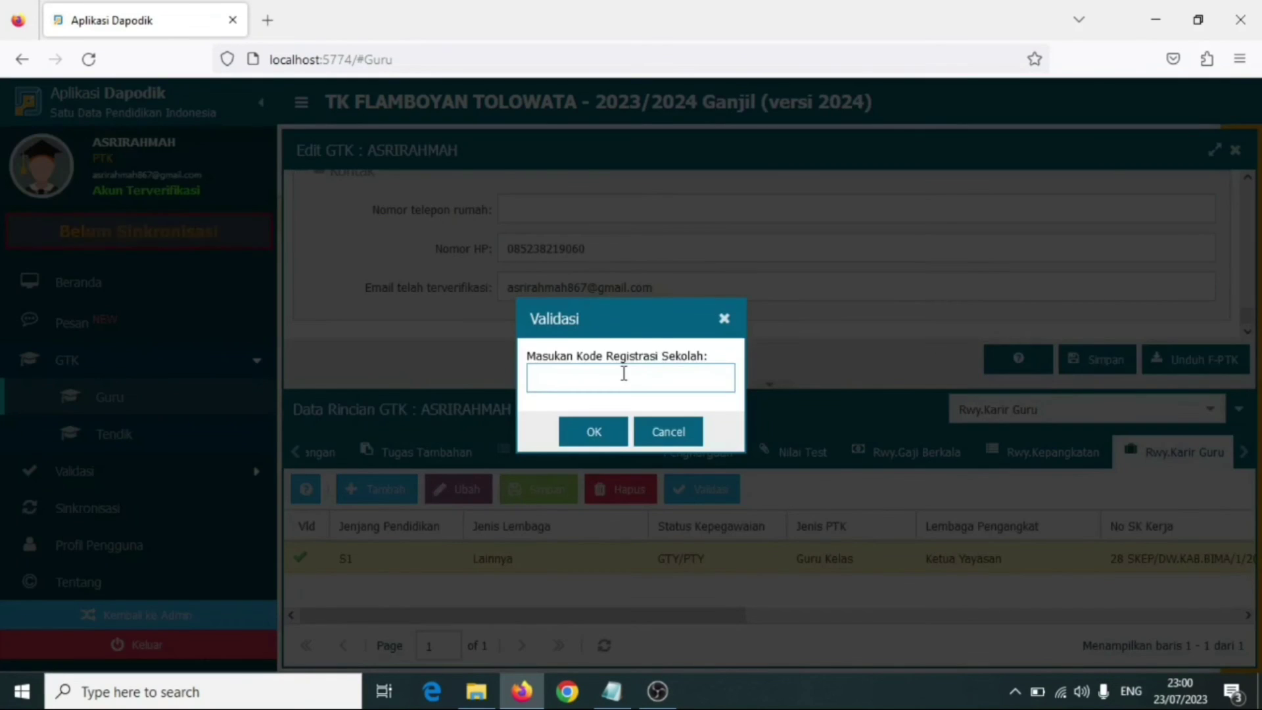
key(ctrl+v)
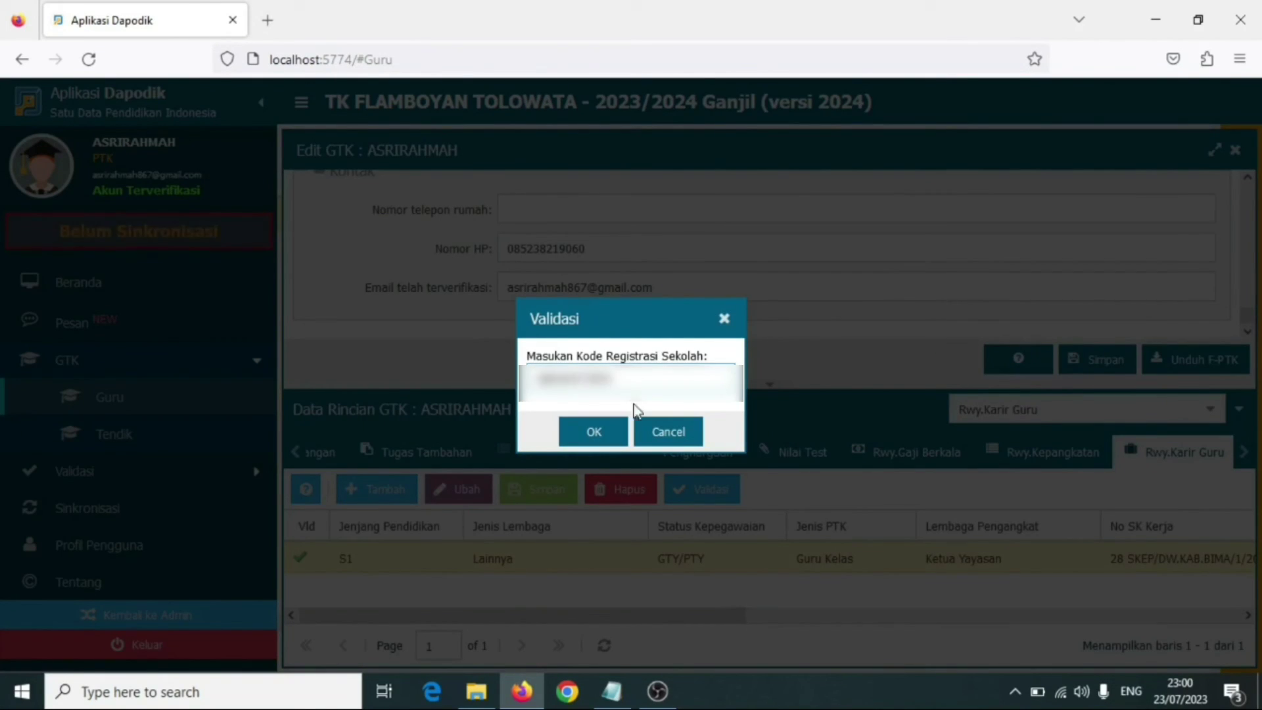
click(595, 432)
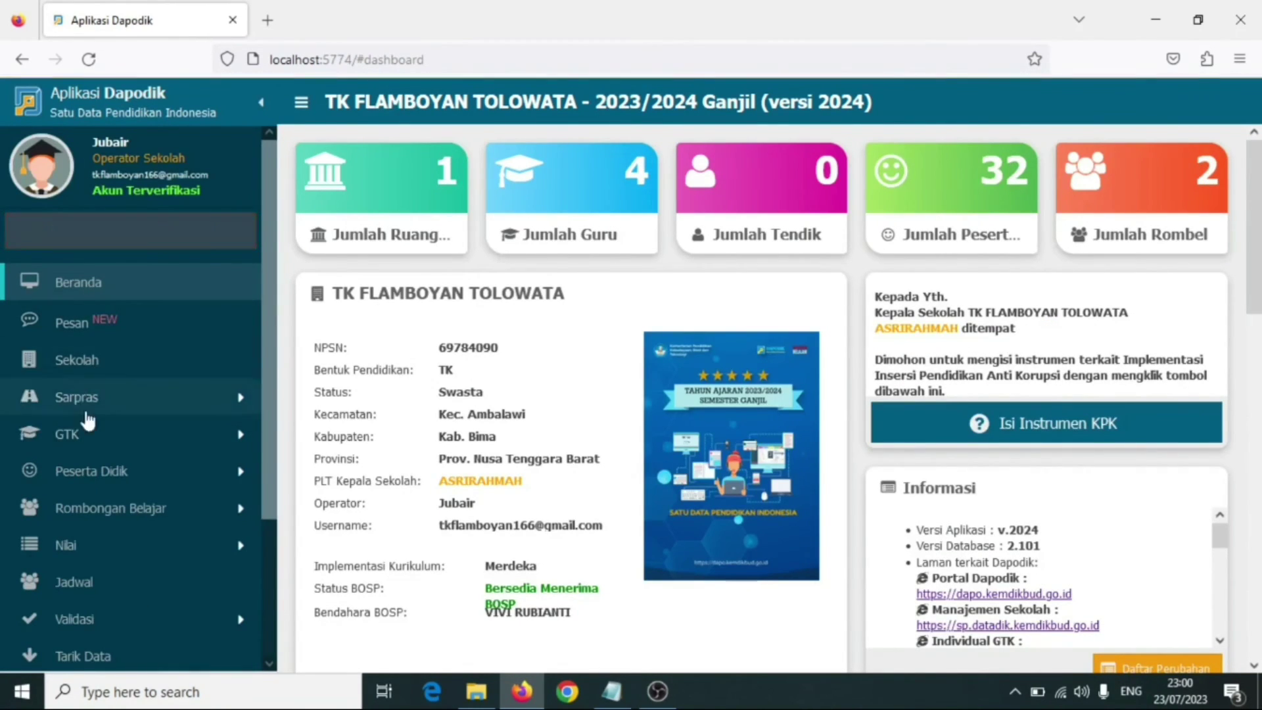
Step: Display the list of teachers under GTK Guru
click(100, 439)
click(111, 470)
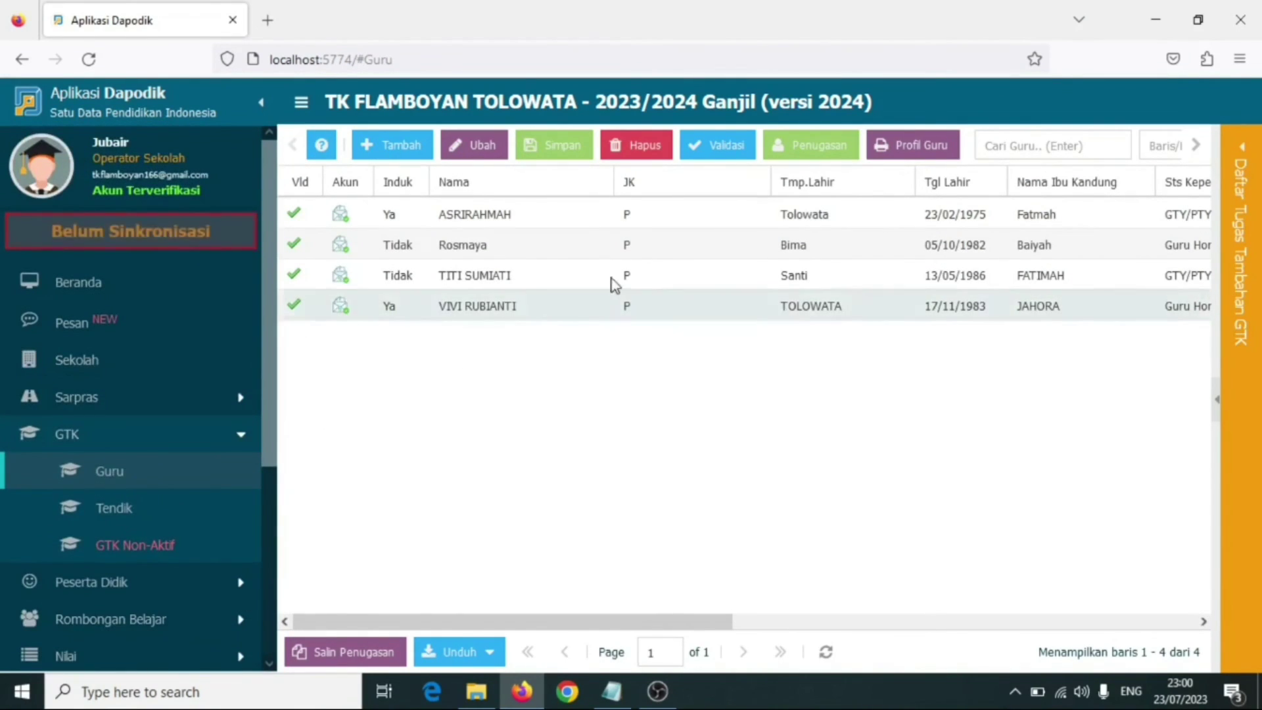
click(66, 444)
click(66, 445)
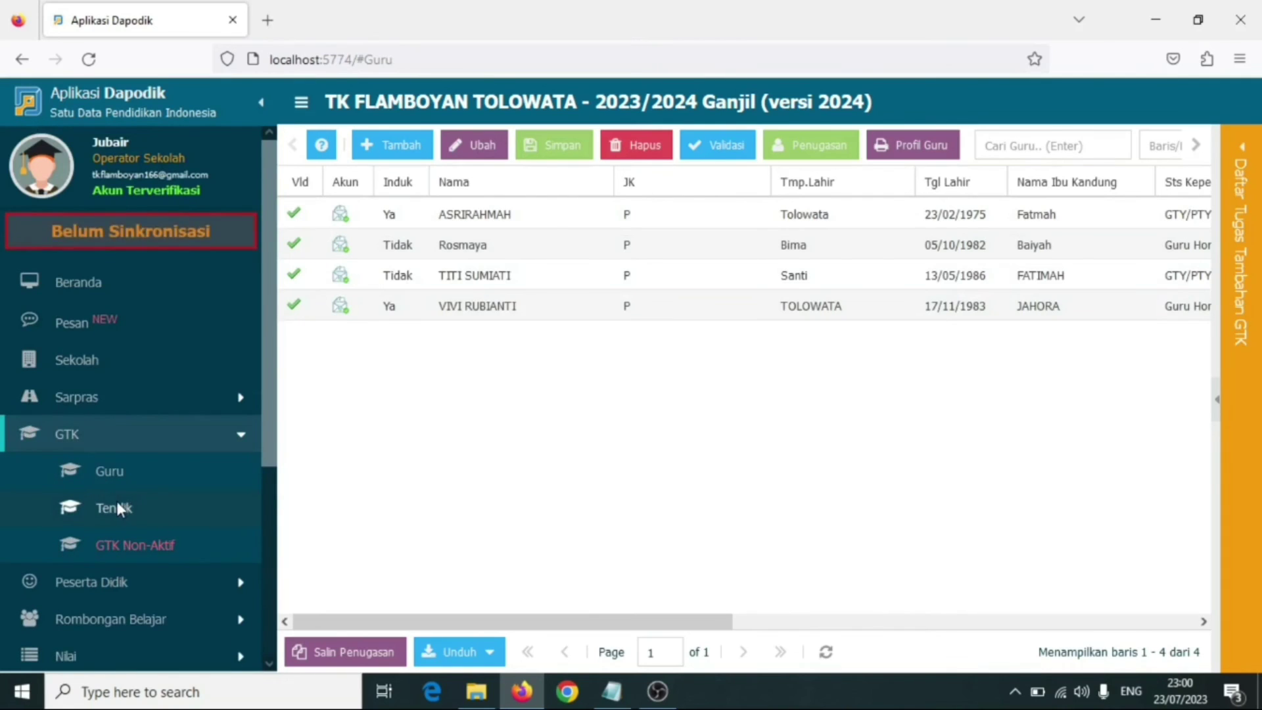
Step: Compare the GTK Tendik list with the Guru list, selecting the first teacher's record
click(89, 510)
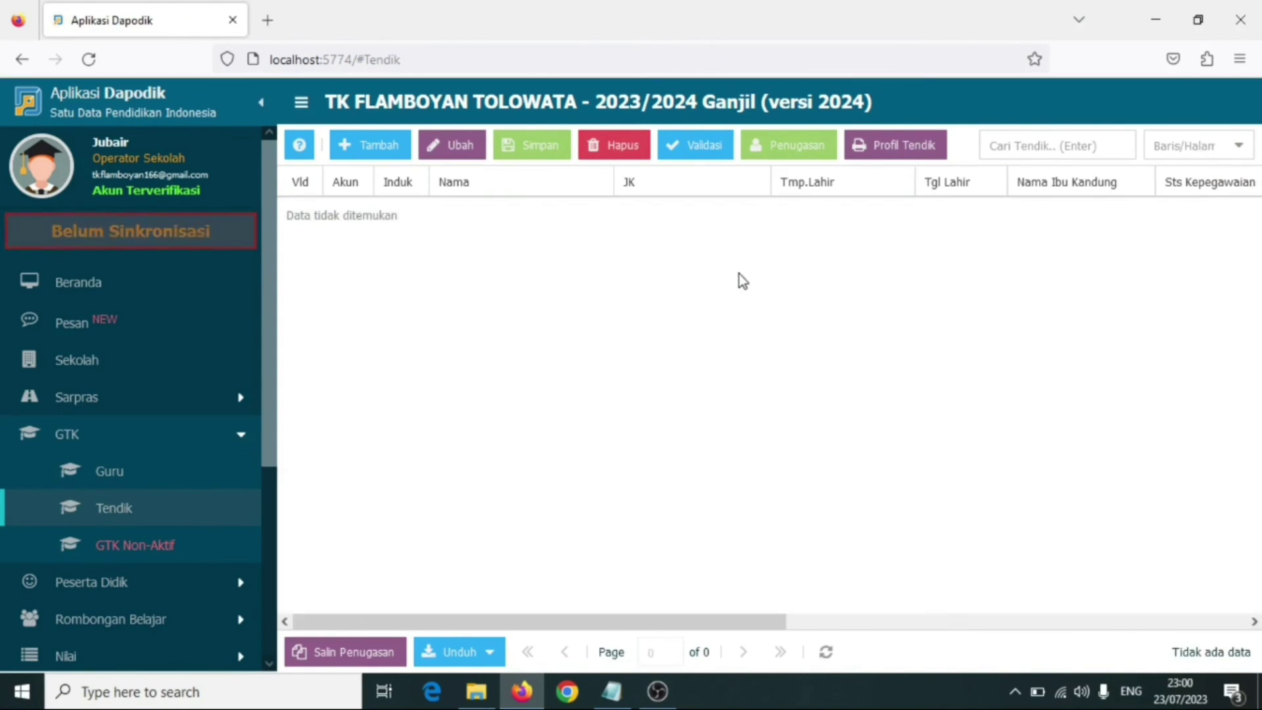
click(128, 470)
click(662, 225)
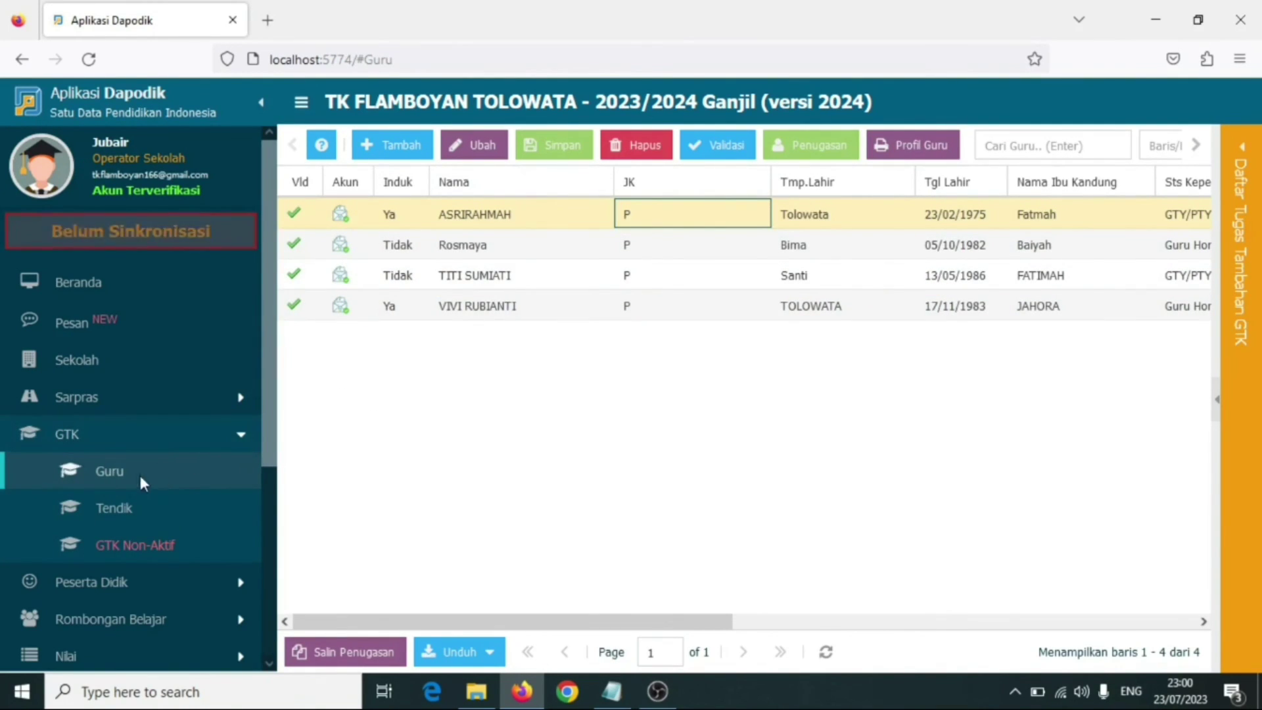
click(104, 509)
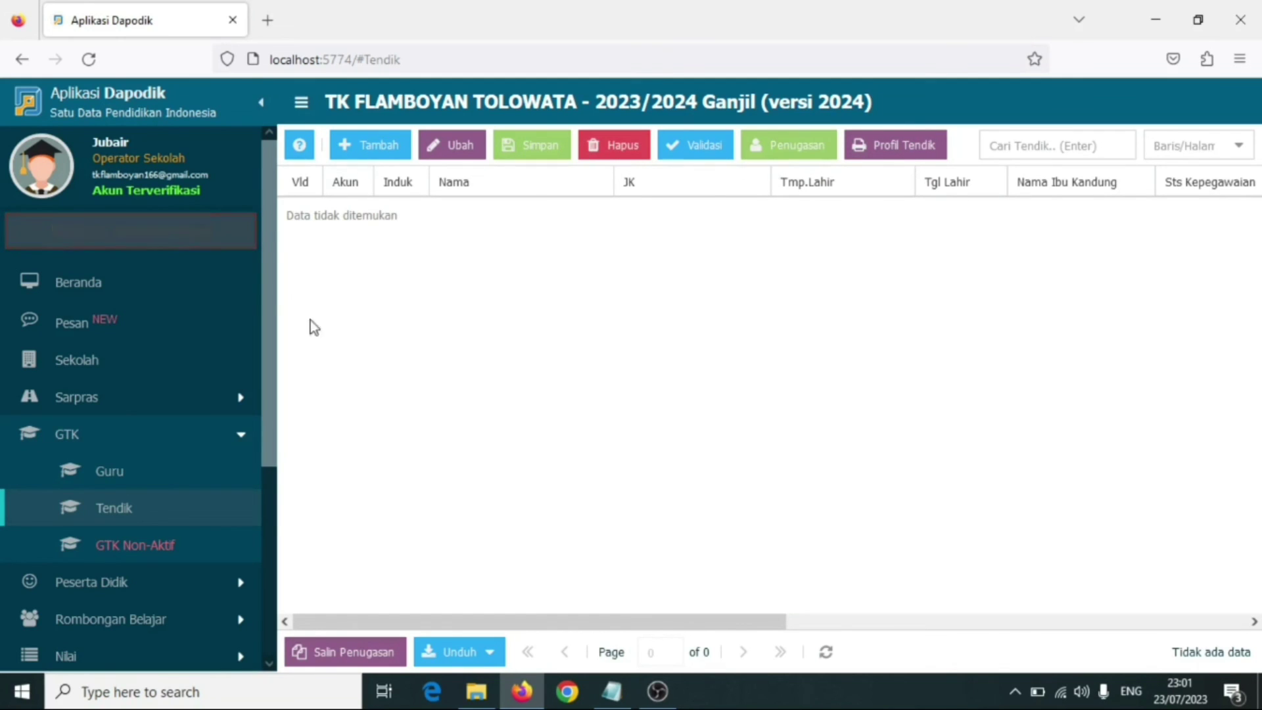
click(132, 440)
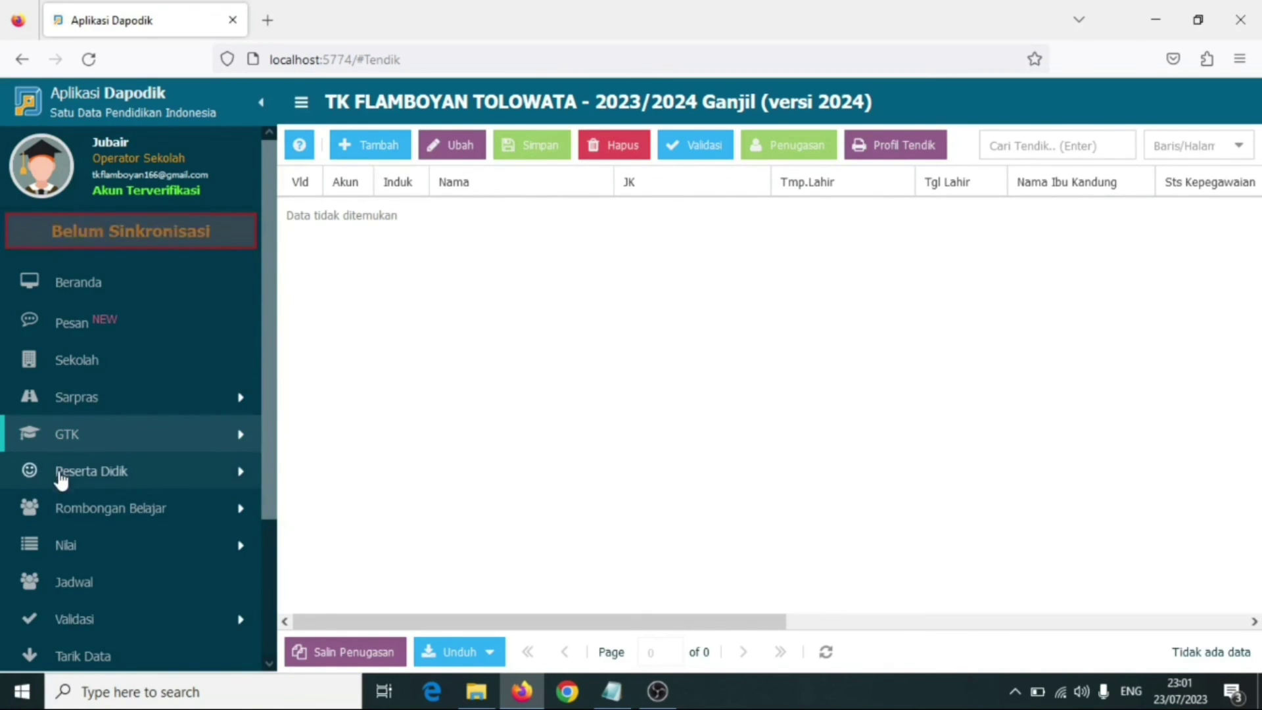
Step: View the Pengaturan page and display the Peserta Didik list, acknowledging its information notice
scroll(61, 497, down, 3)
click(132, 587)
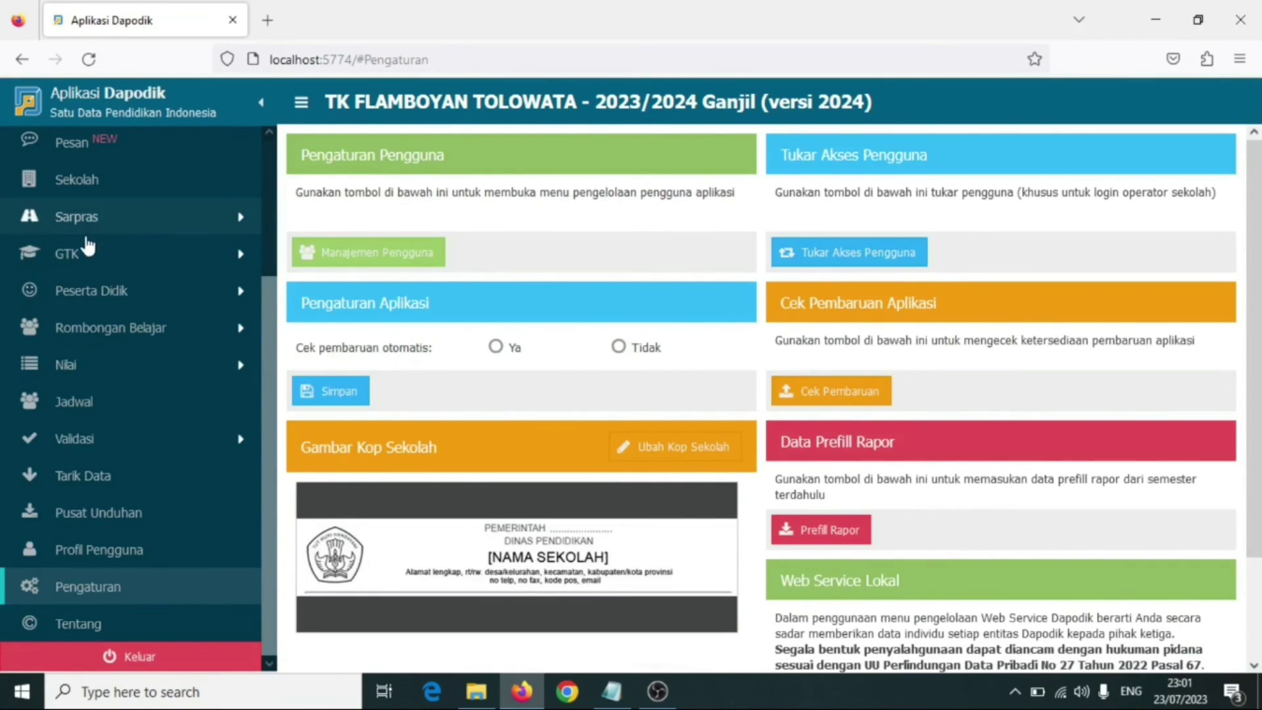
click(130, 296)
click(120, 331)
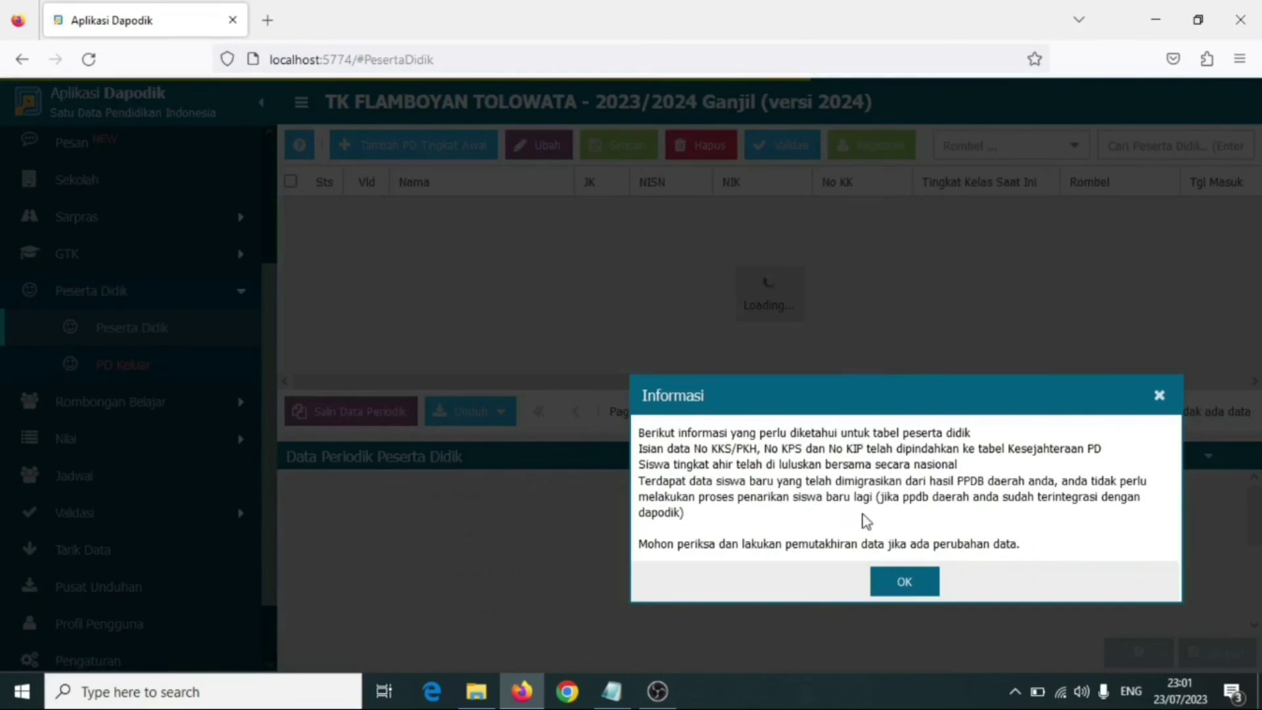
click(906, 583)
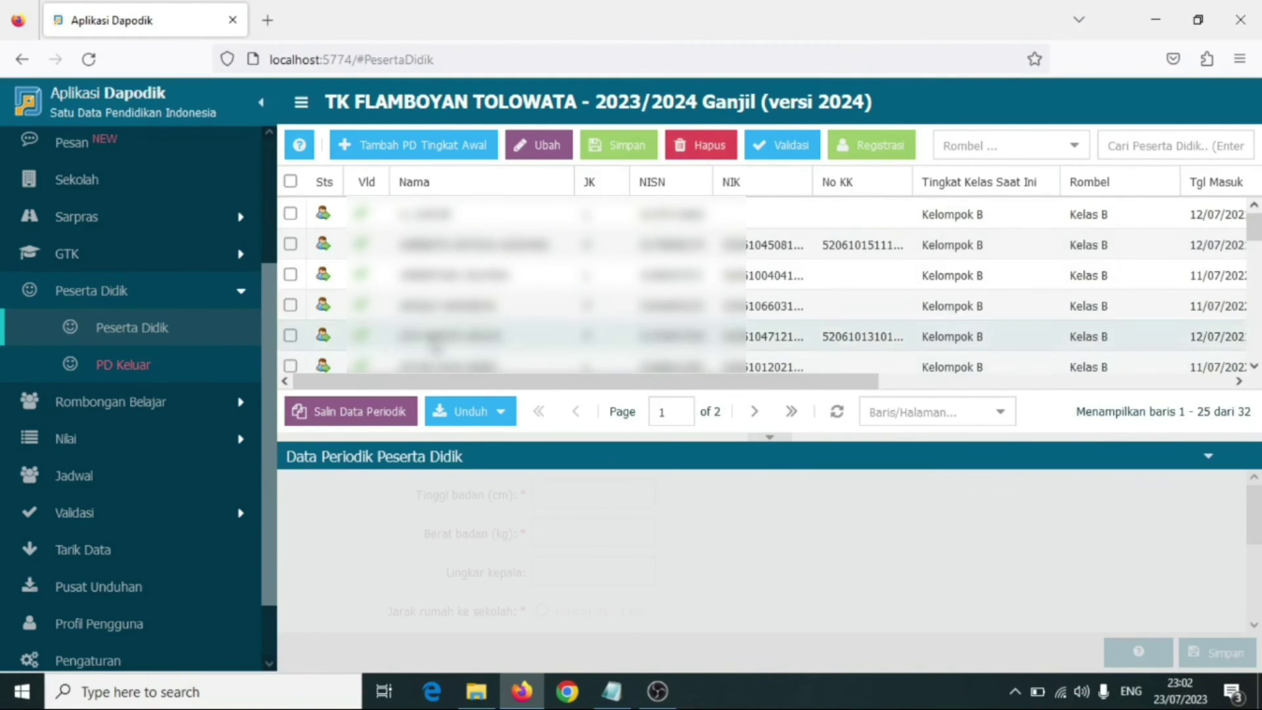
Step: Display the Reguler Rombongan Belajar list and check its Kenaikan Kelas action
click(135, 404)
click(127, 436)
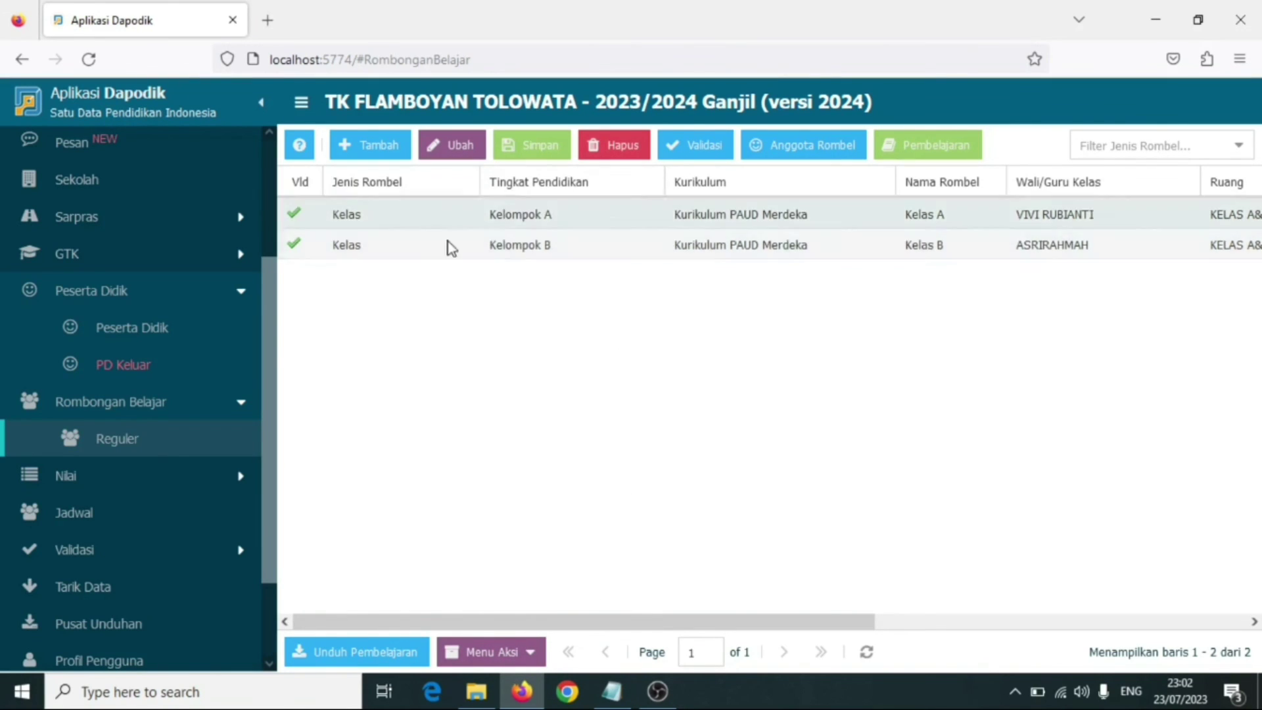
click(530, 651)
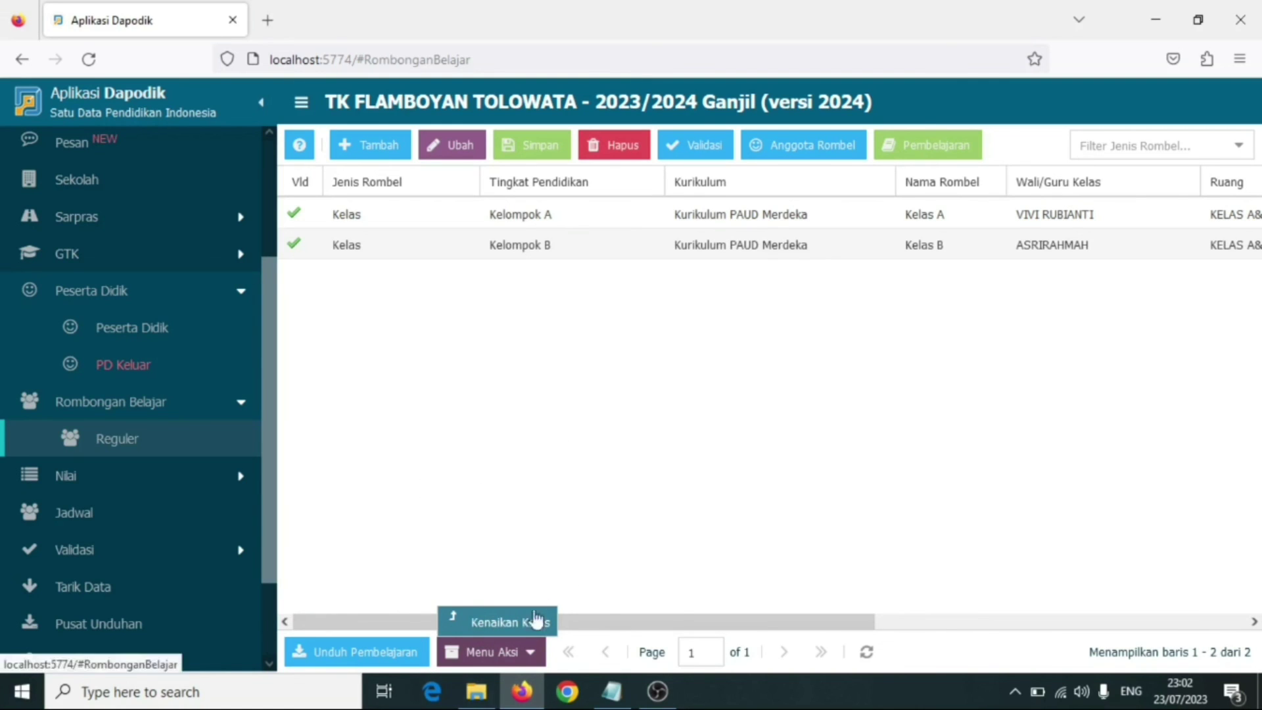
click(521, 405)
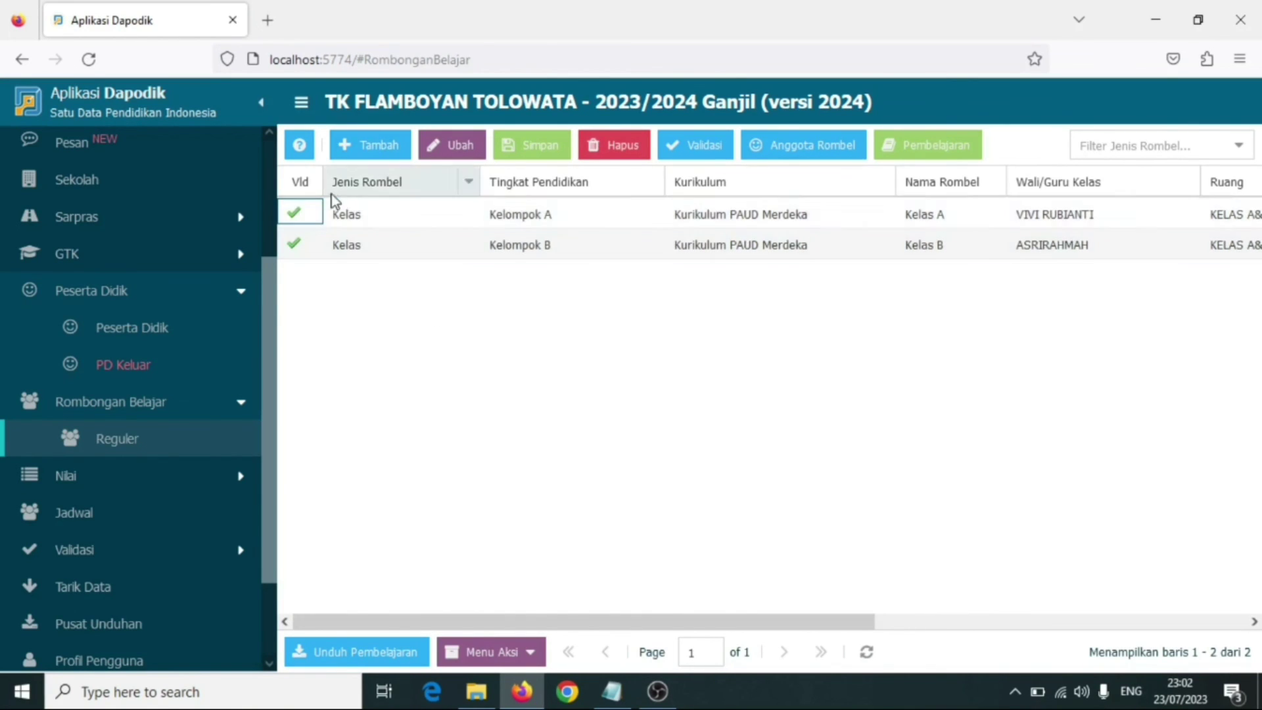
Step: Try adding a new Rombongan Belajar row of the type Kelas
click(359, 147)
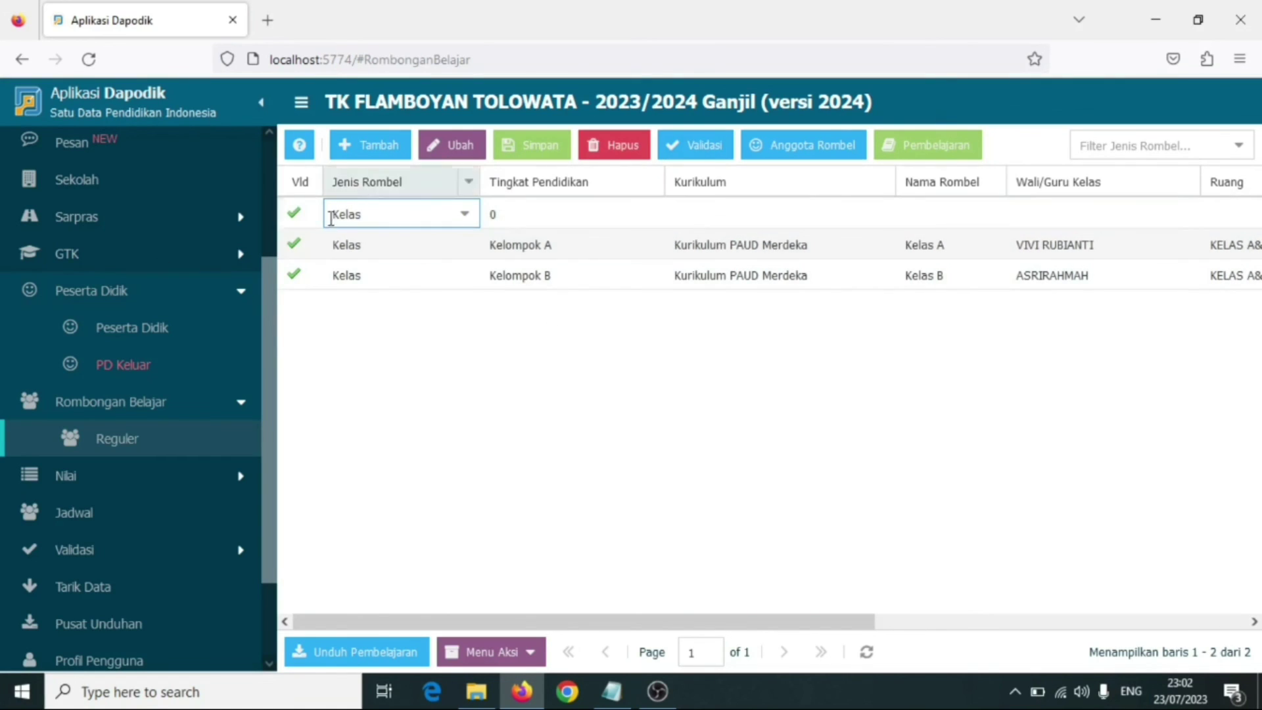
click(612, 315)
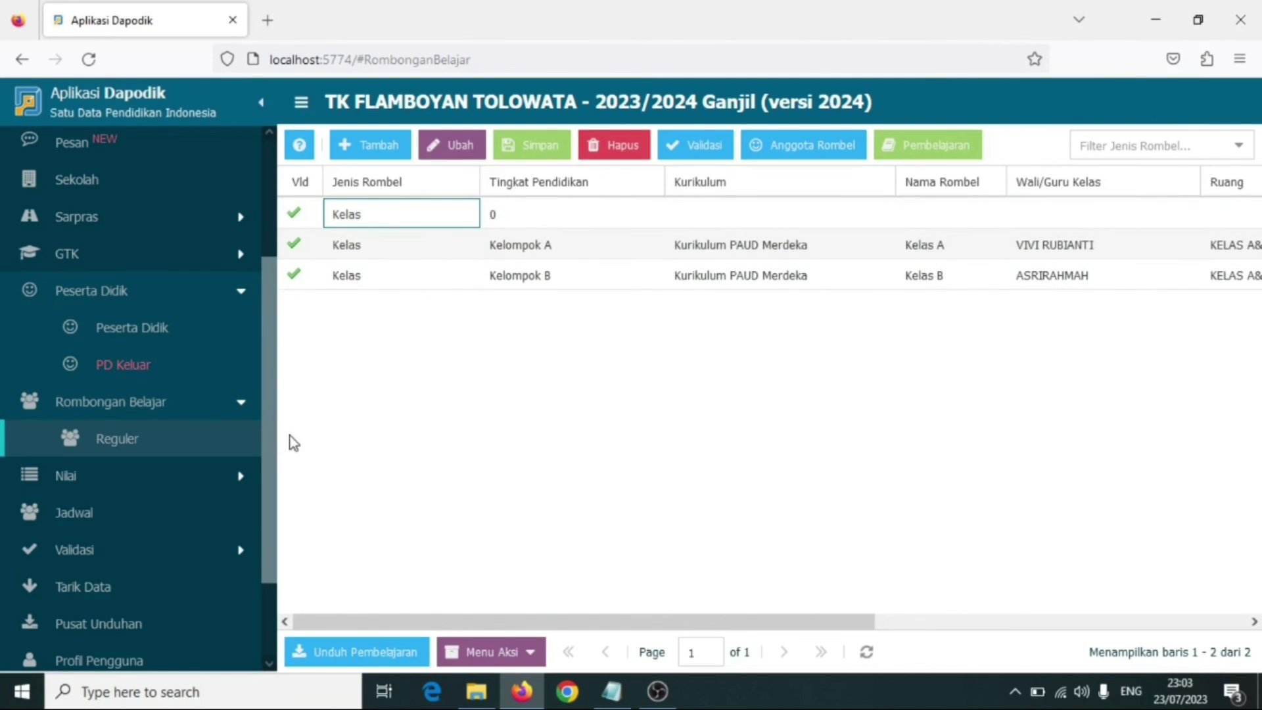
Step: Review the Pembelajaran subjects, teachers and hours of the Kelompok A class and close the view
click(544, 247)
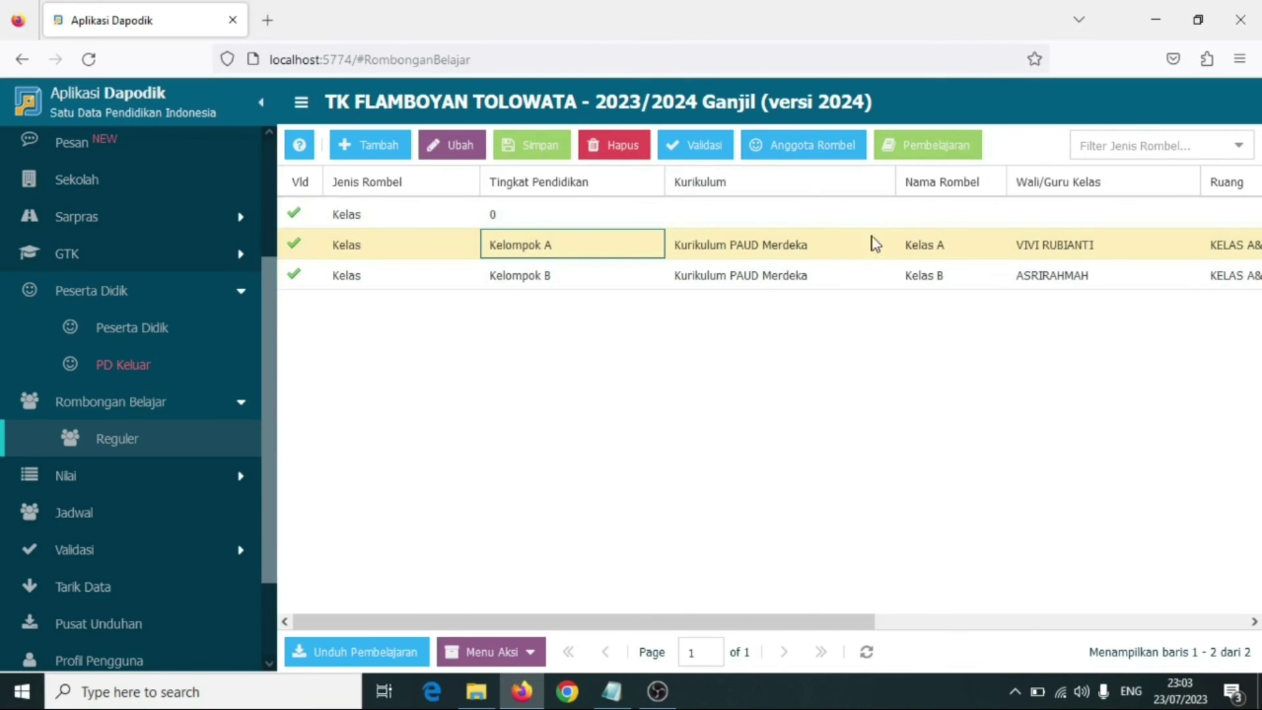
click(940, 145)
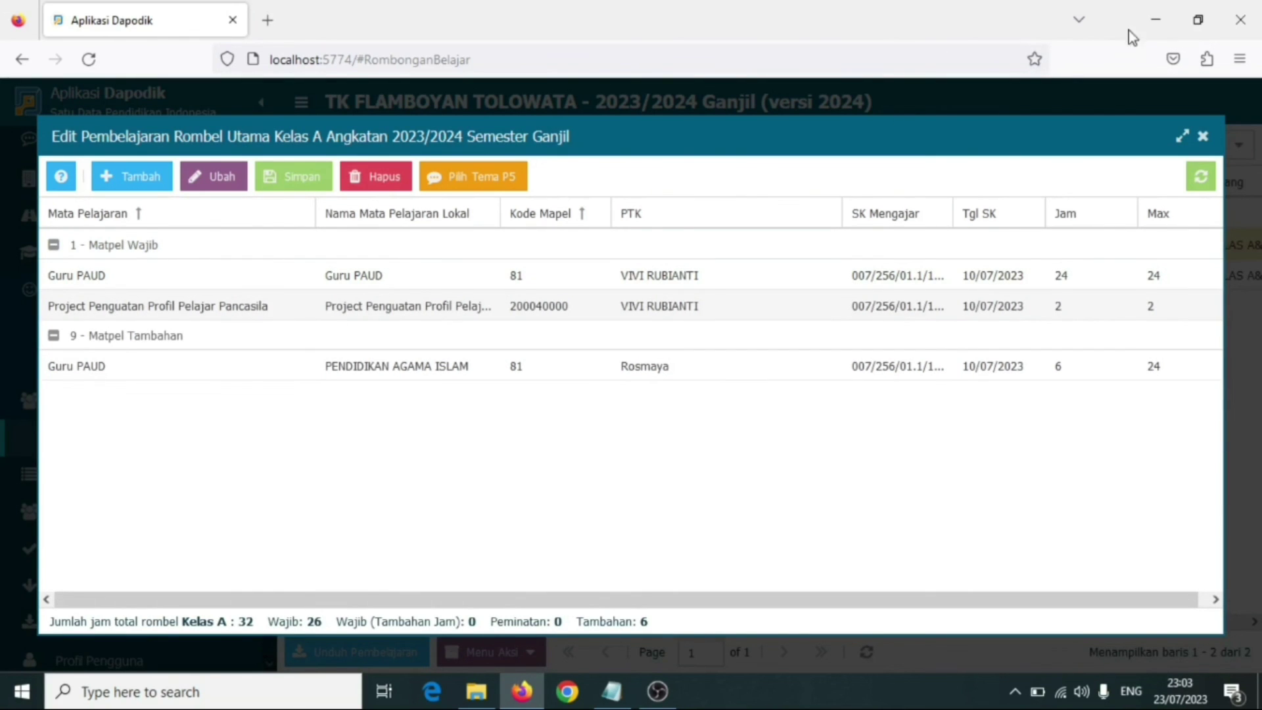
click(1199, 138)
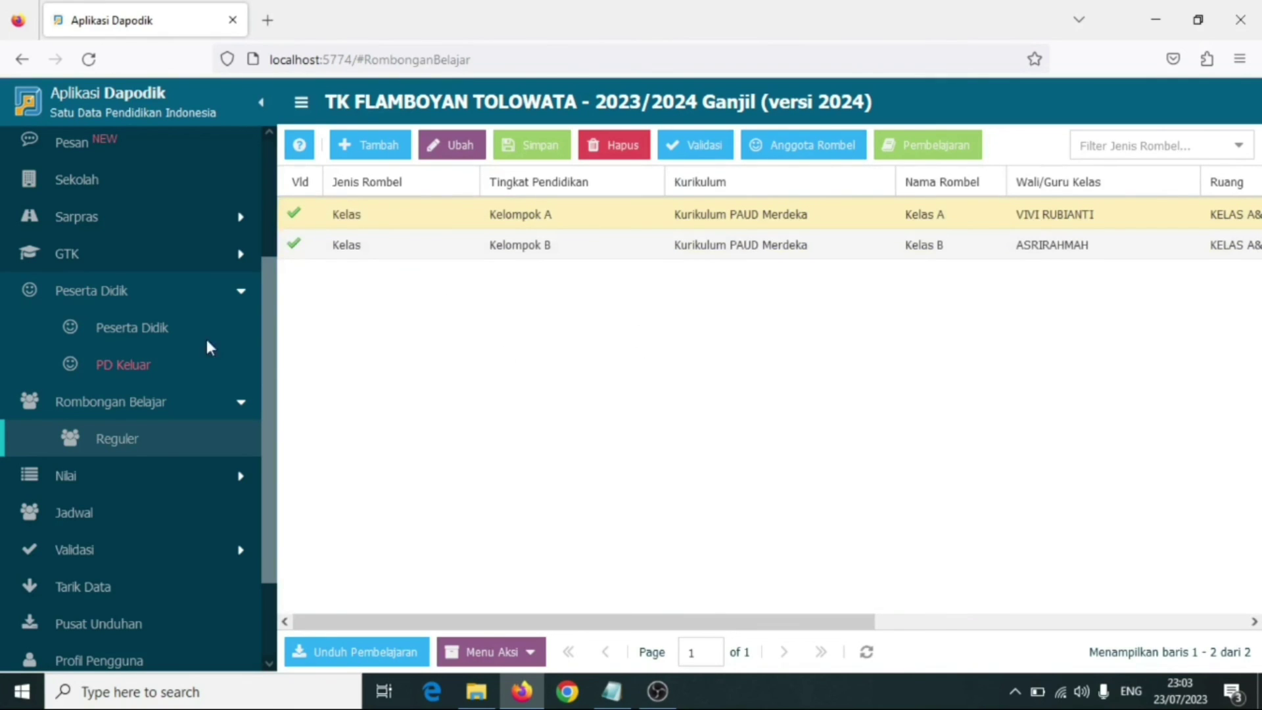
click(173, 304)
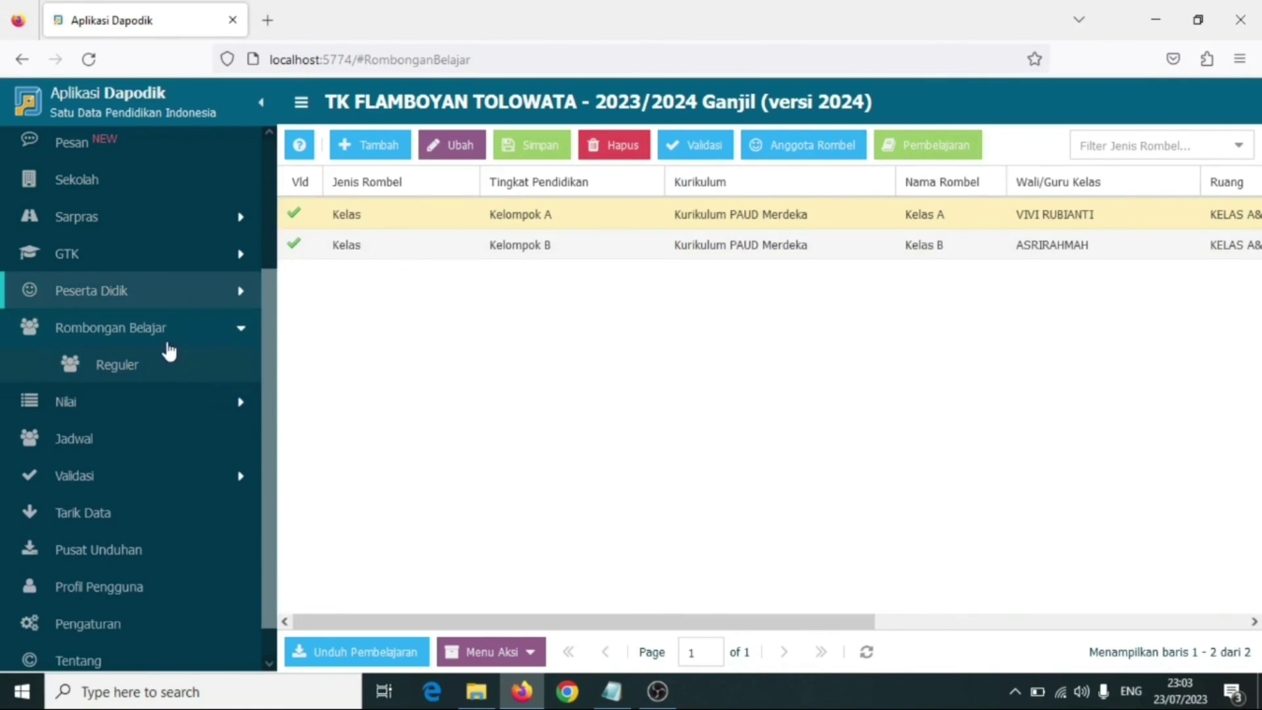
click(171, 328)
click(171, 328)
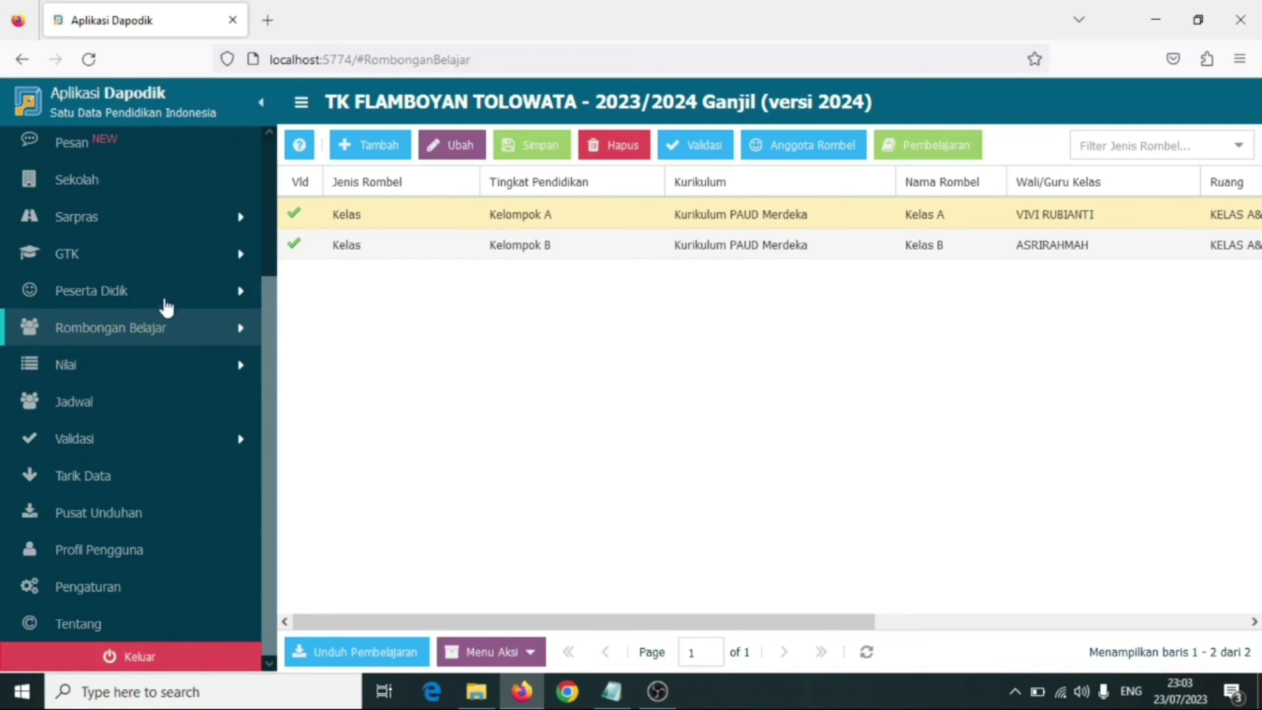
Step: Run Validasi Lokal for Sarpras, Peserta Didik, GTK, Rombongan Belajar & Jadwal, Pembelajaran, Nilai and Referensi
click(97, 440)
click(111, 479)
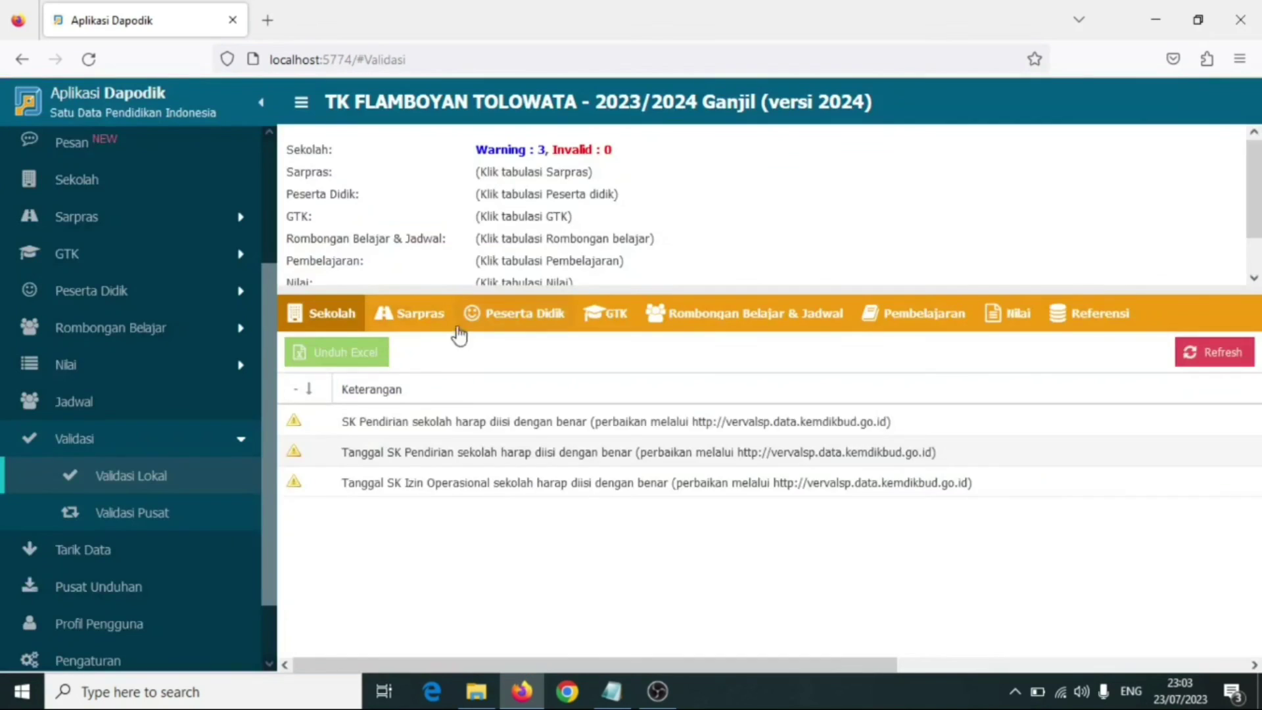
click(430, 321)
click(566, 329)
click(614, 314)
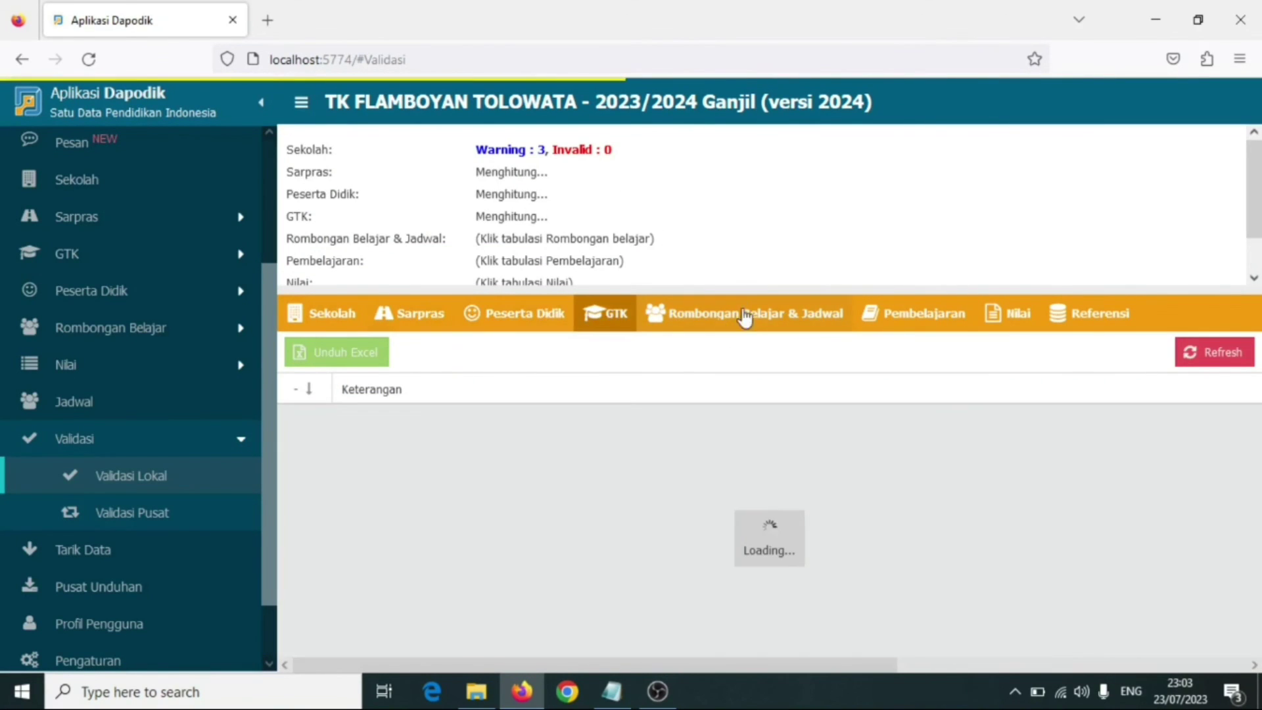
click(755, 314)
click(921, 315)
click(995, 320)
click(1104, 316)
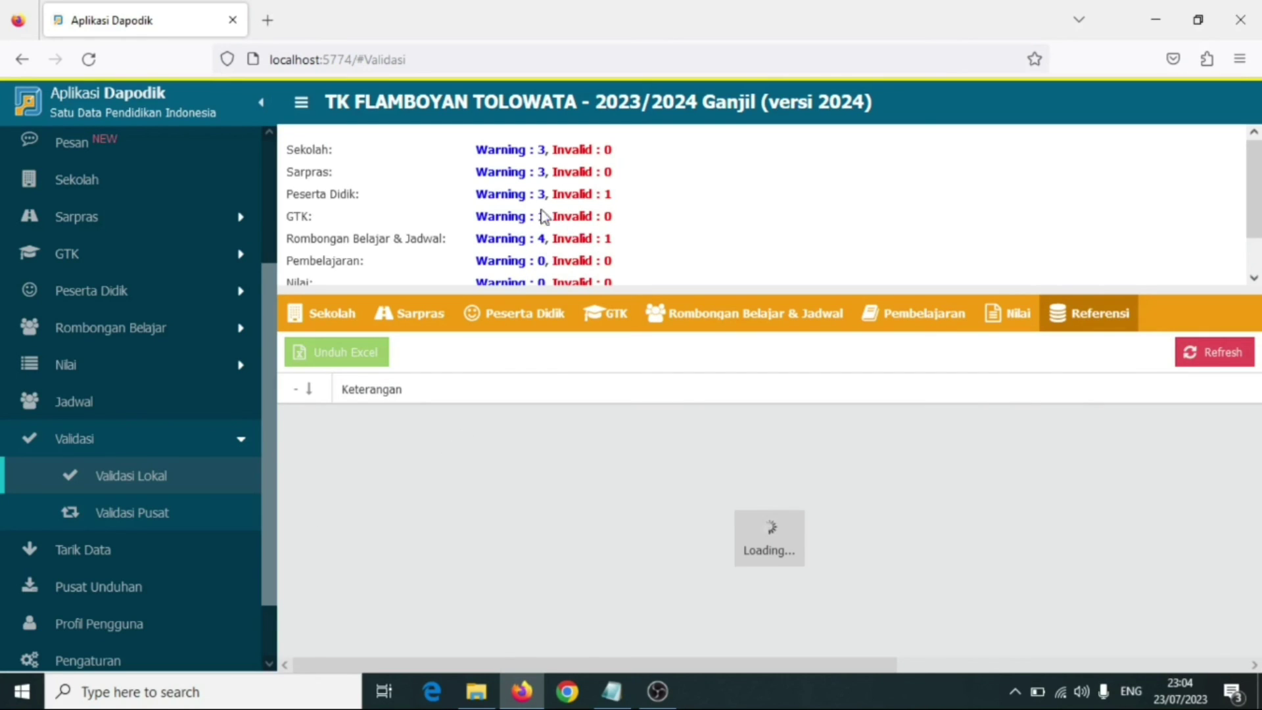
Step: Examine the invalid entry and warnings in the Peserta Didik local validation results
click(524, 315)
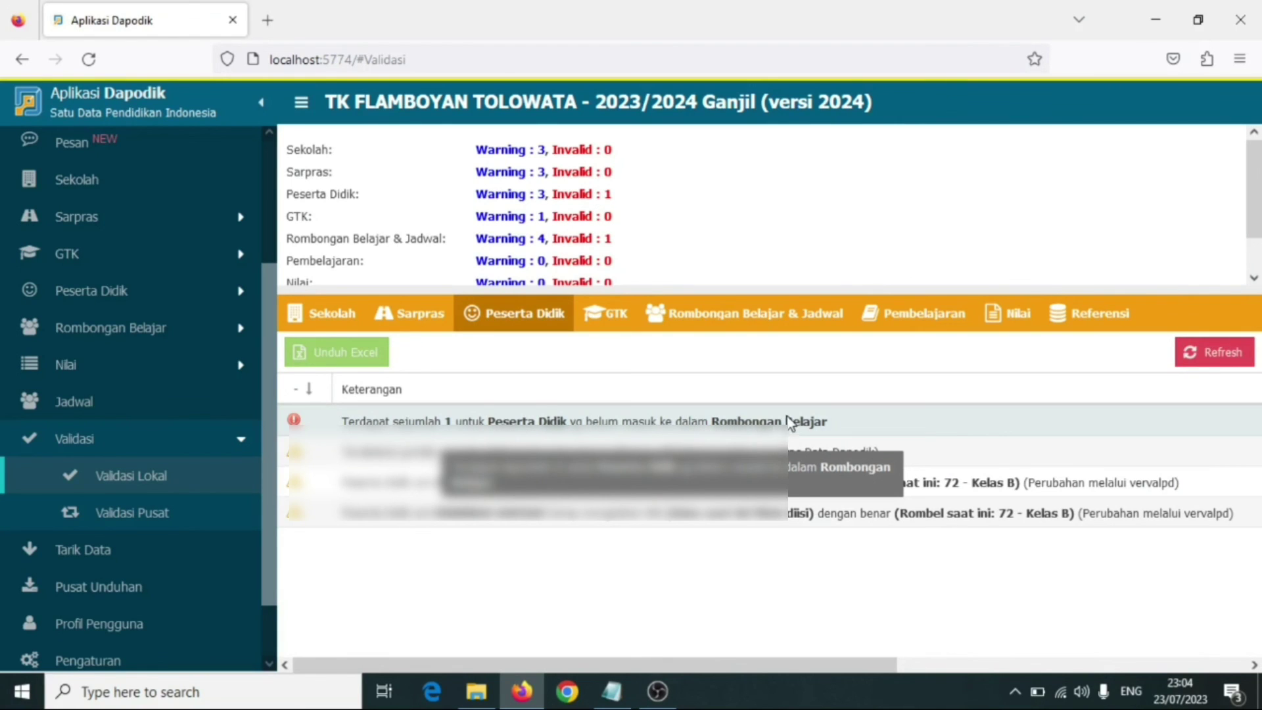
click(789, 421)
drag(843, 663, 743, 661)
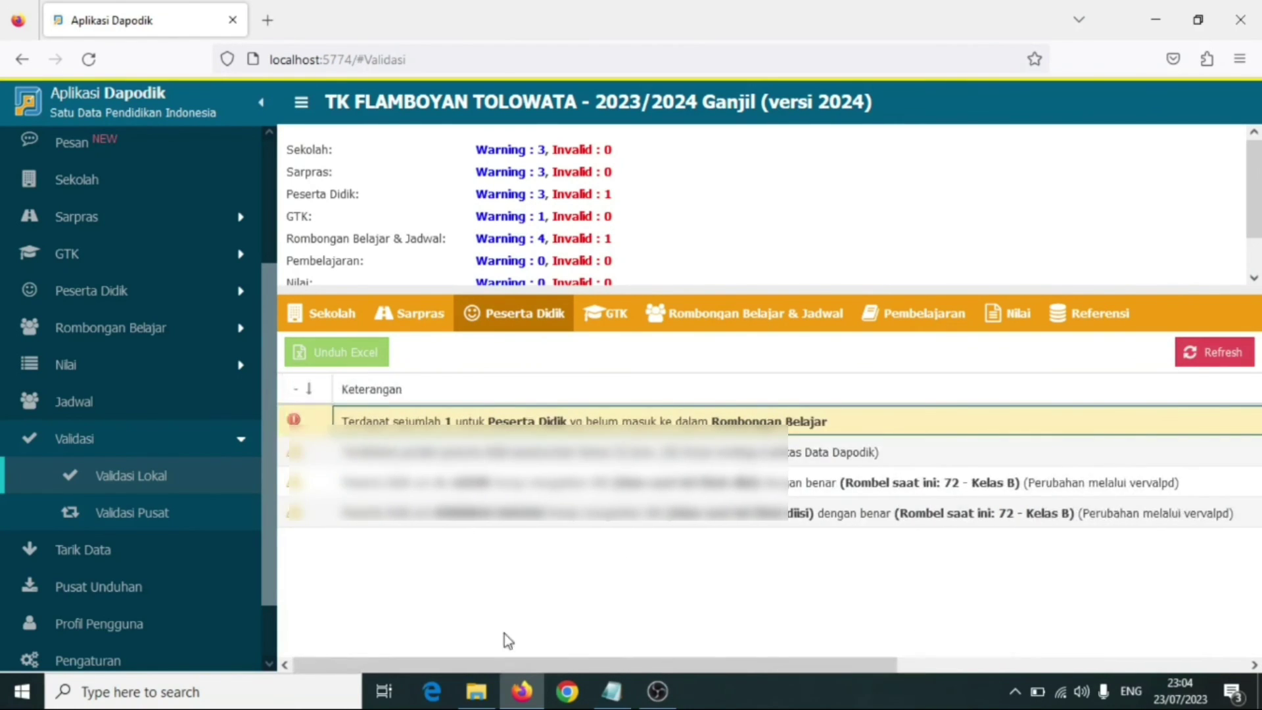
click(126, 442)
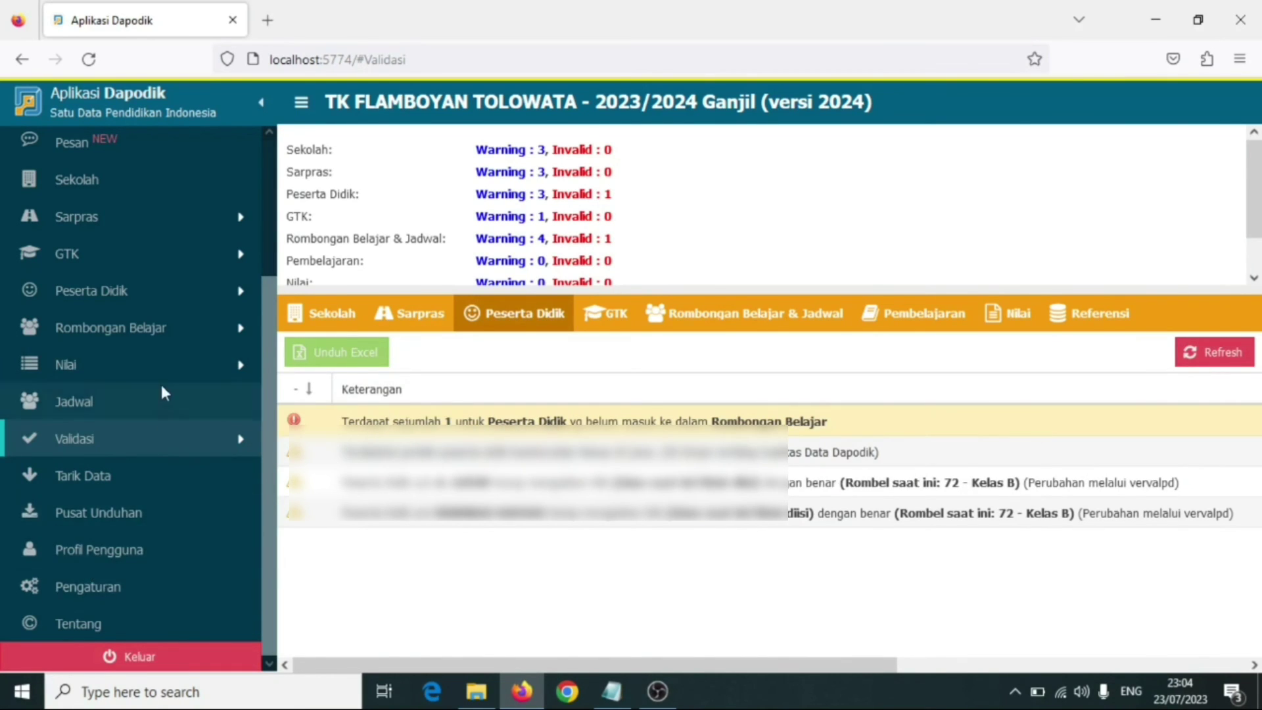
Step: Open the Anggota Rombel editor for the Kelas A group in the Reguler Rombongan Belajar list
click(140, 332)
click(128, 365)
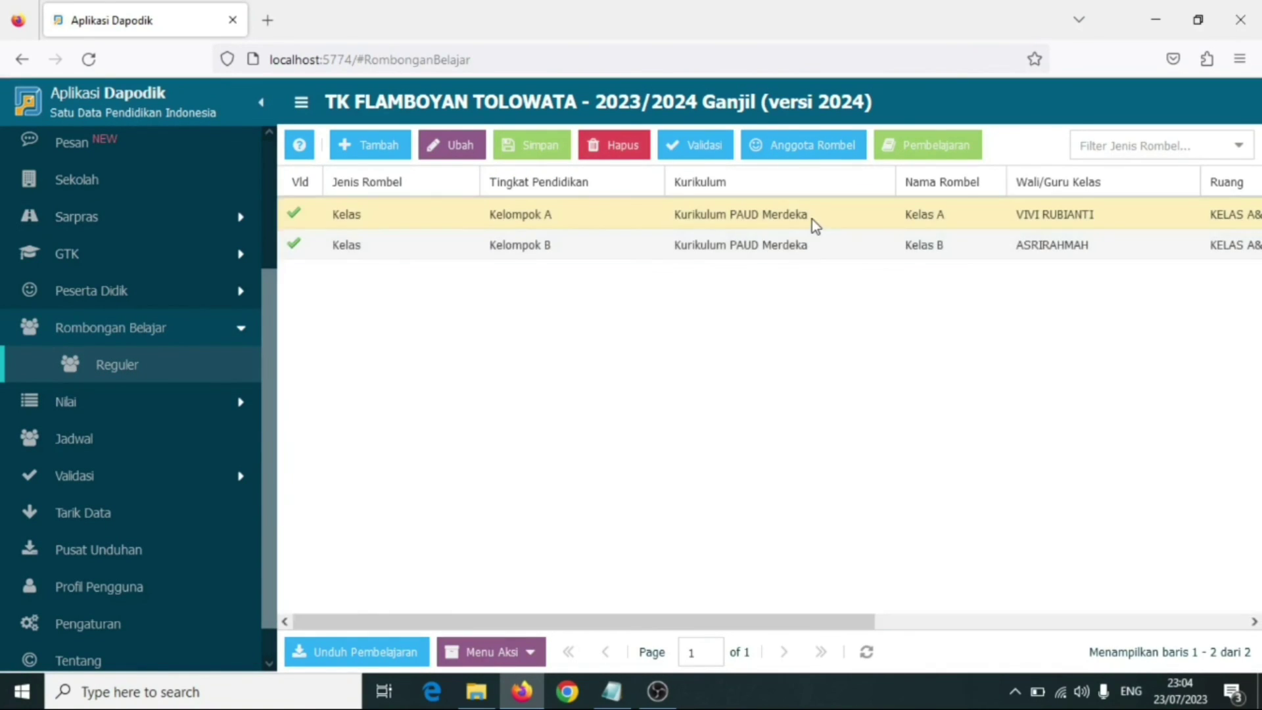
click(811, 219)
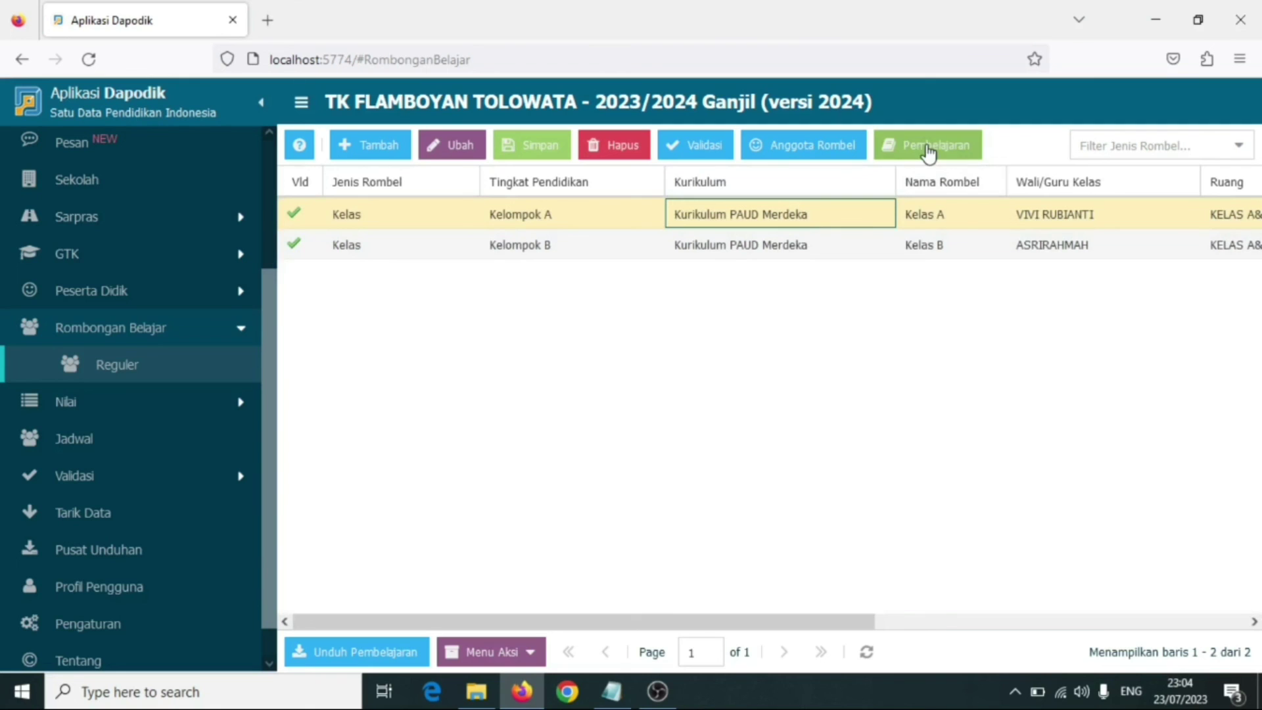
click(820, 156)
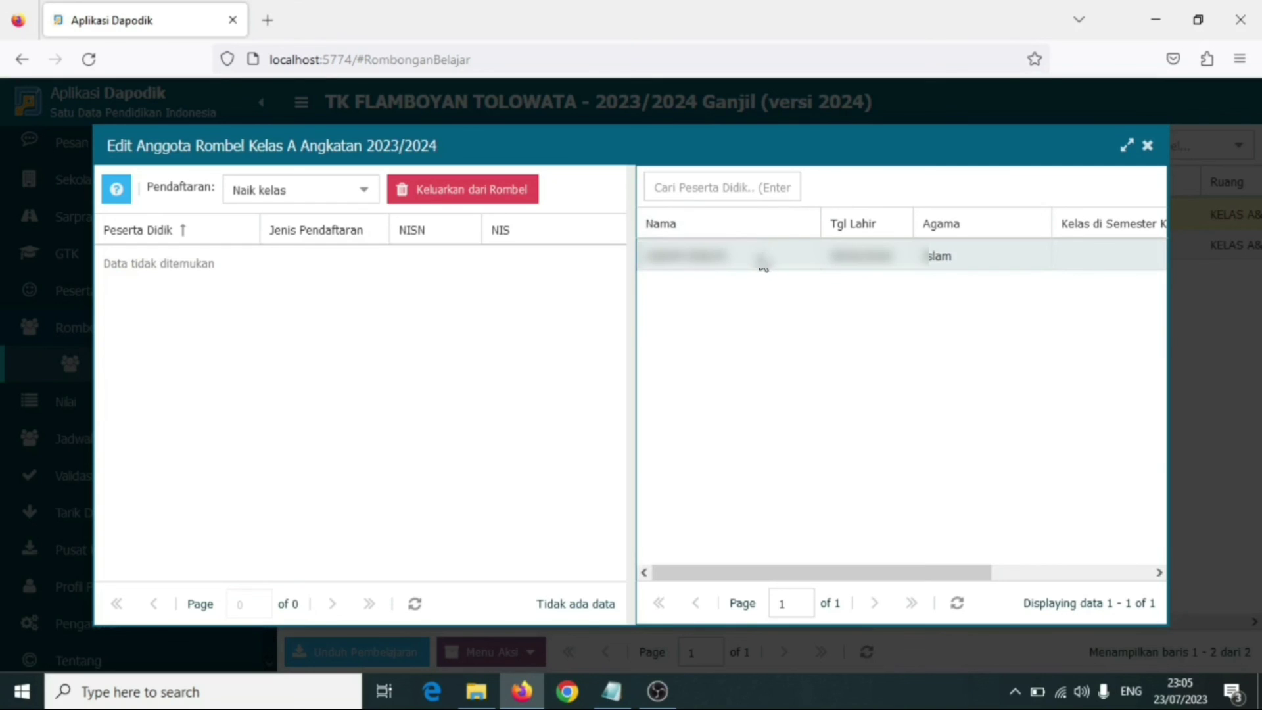
Step: Add the unassigned student to Kelas A with Pendaftaran set to Siswa baru and close the member editor
click(797, 263)
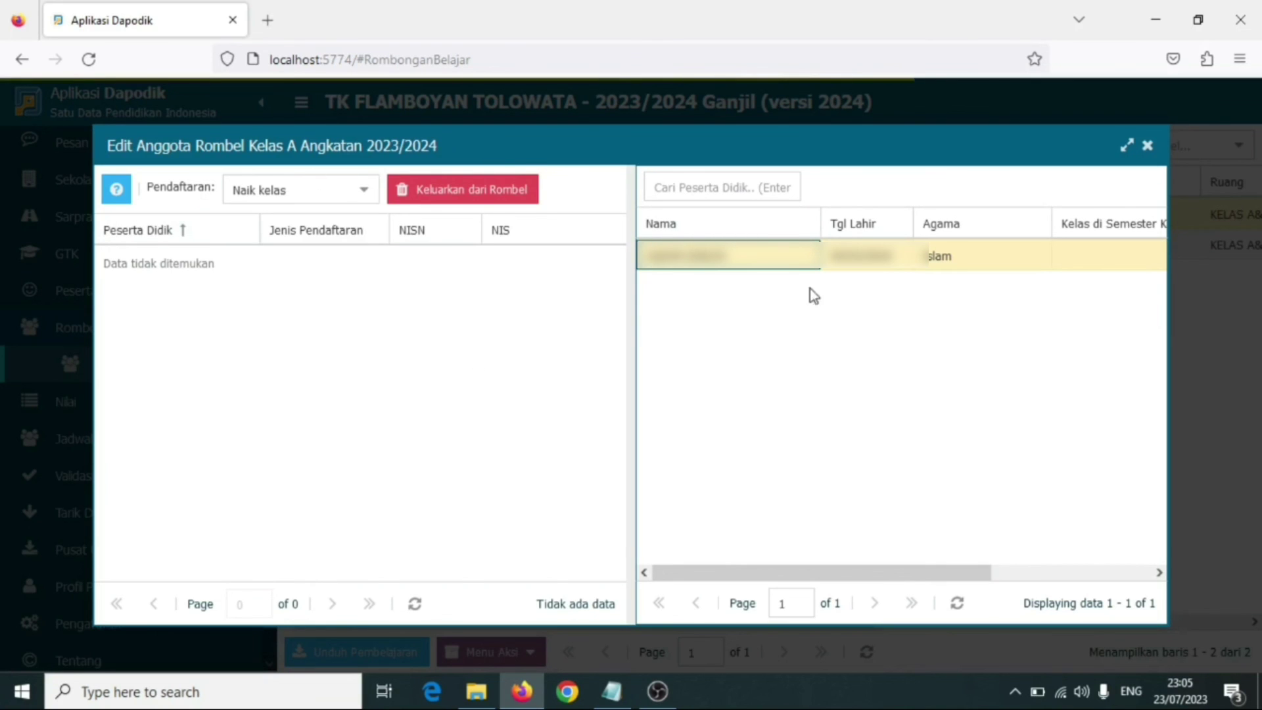
click(361, 189)
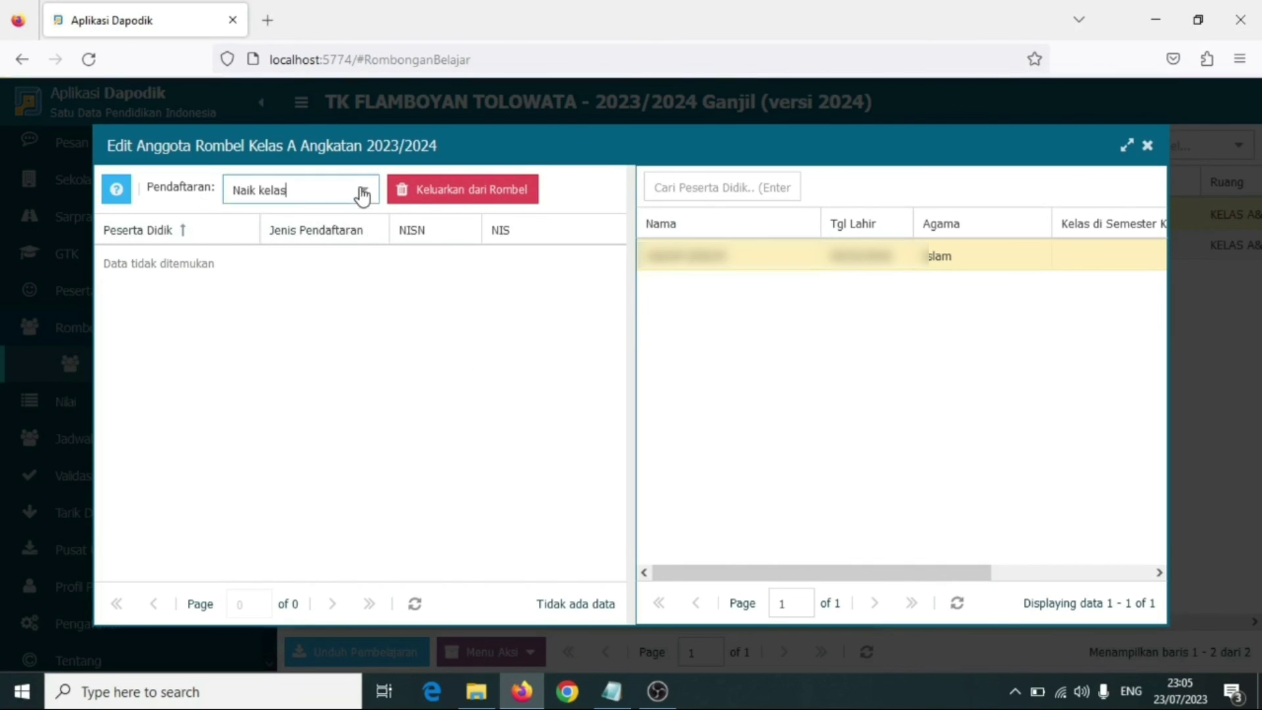
click(361, 190)
click(296, 224)
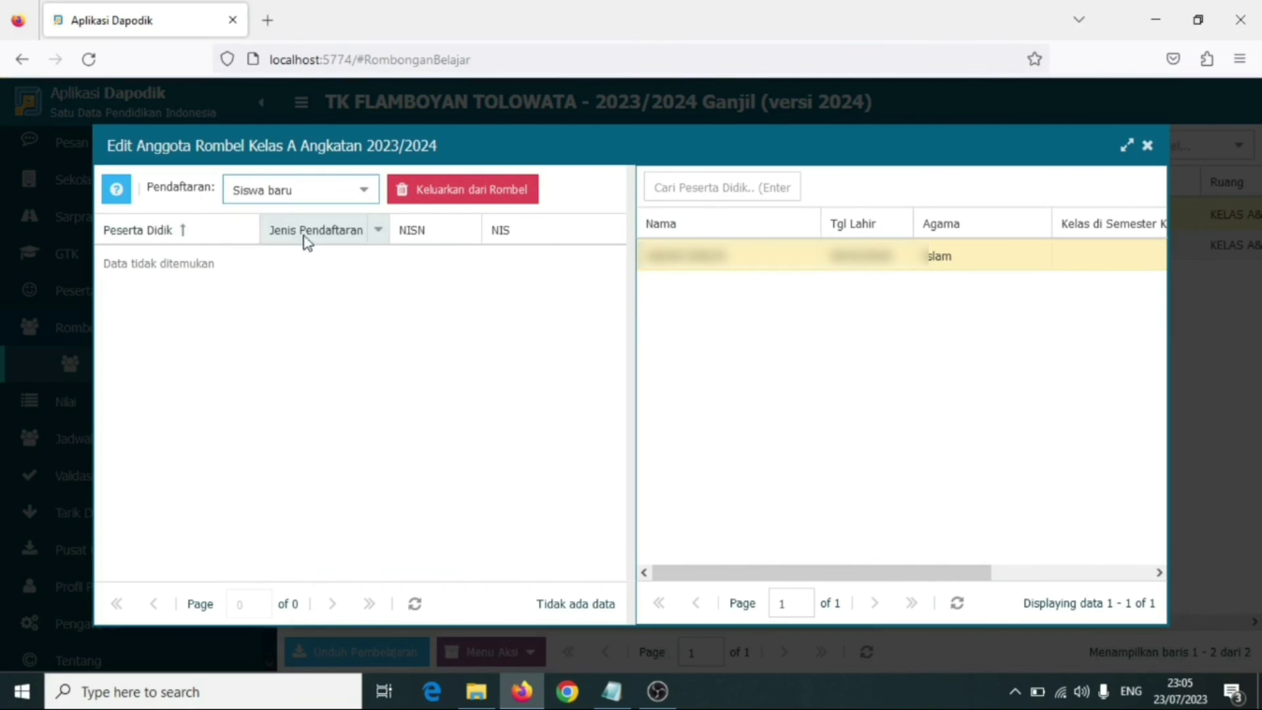
click(794, 255)
drag(798, 264, 225, 284)
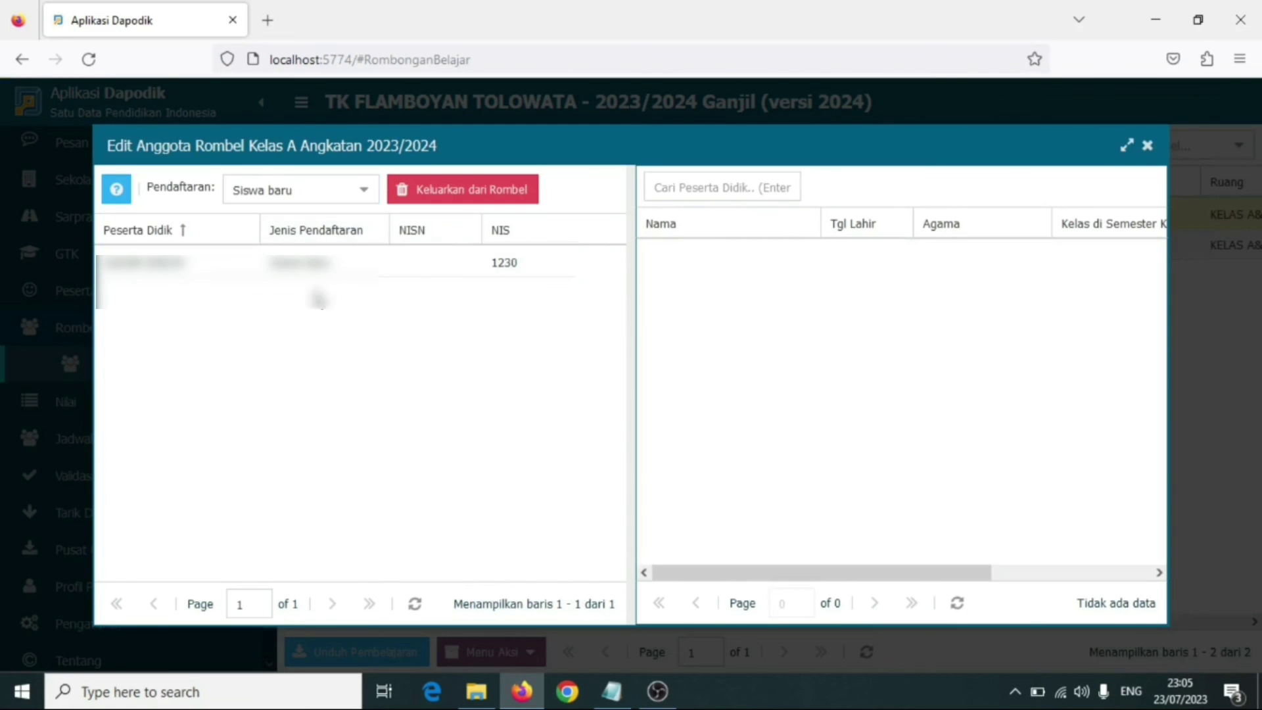
click(1147, 146)
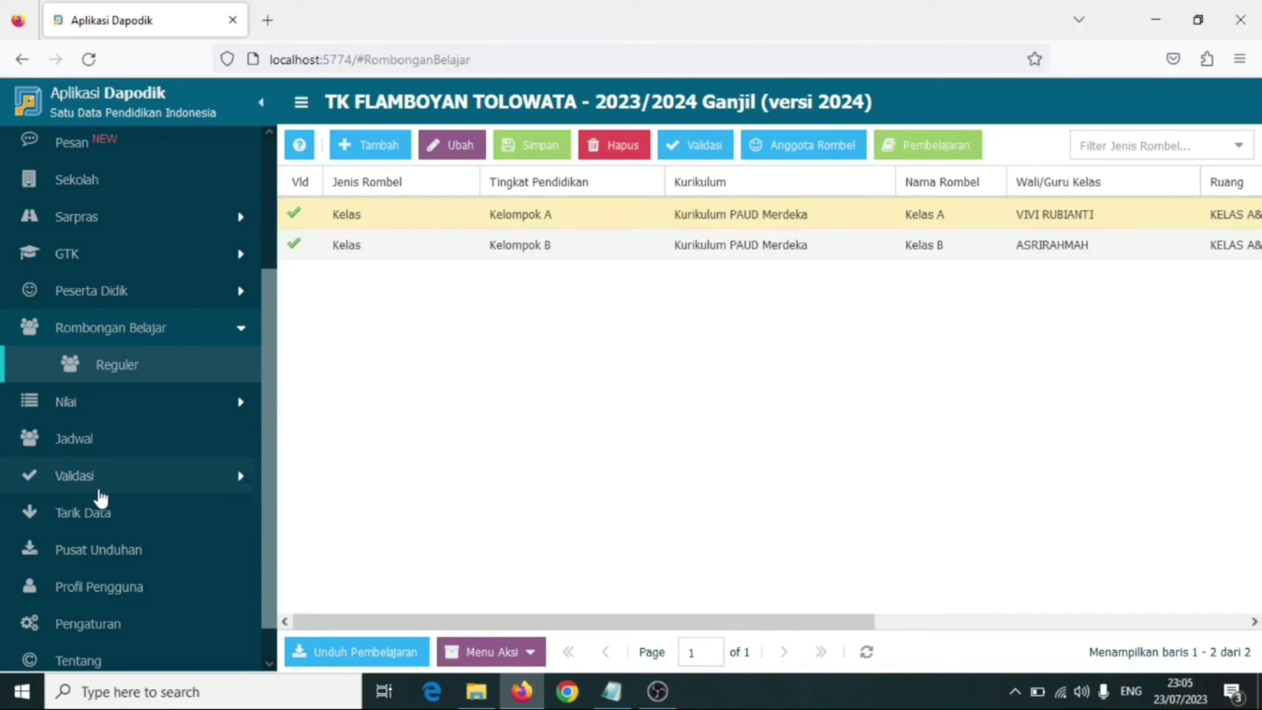
Step: Return to Validasi Lokal and refresh the Peserta Didik validation results
click(99, 492)
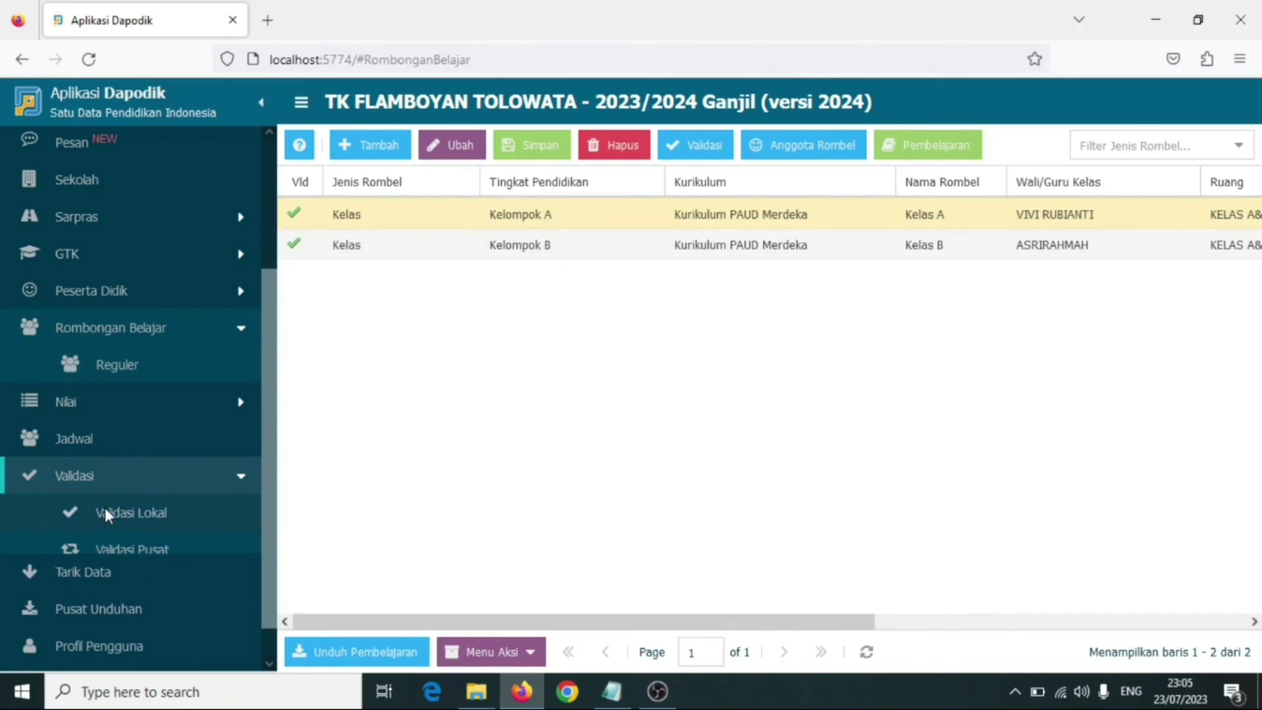
click(104, 510)
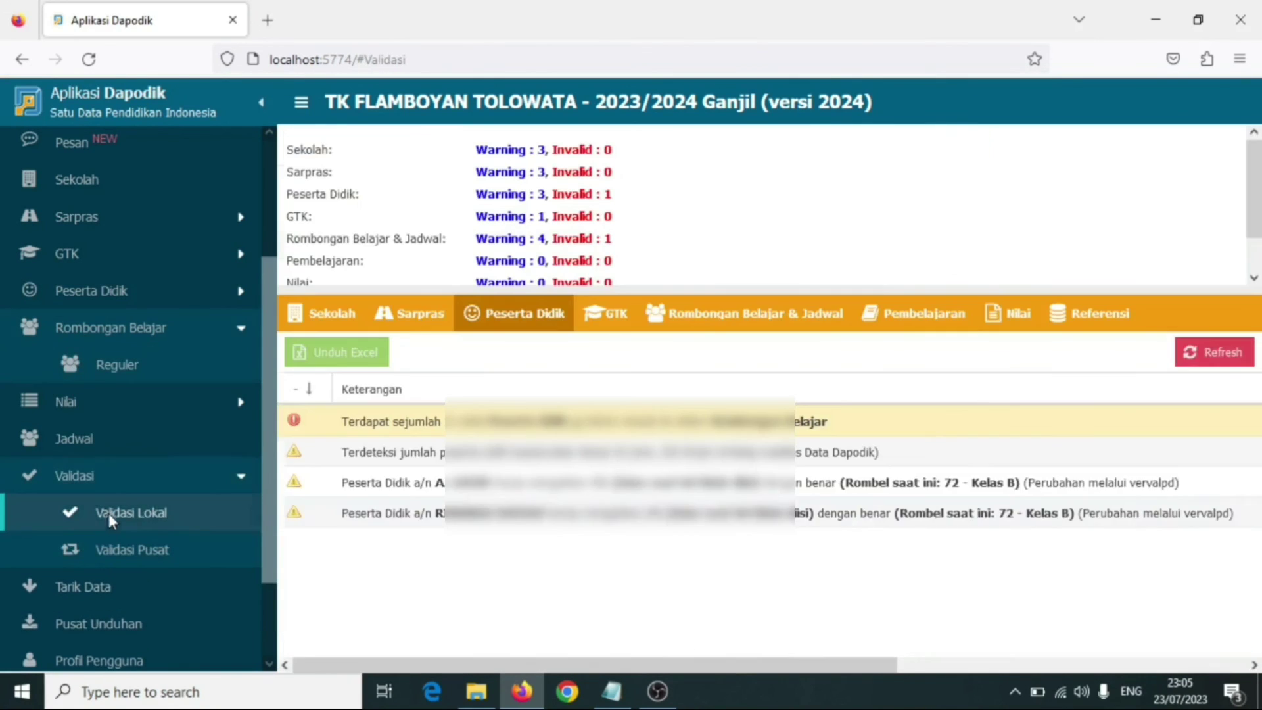
click(1221, 355)
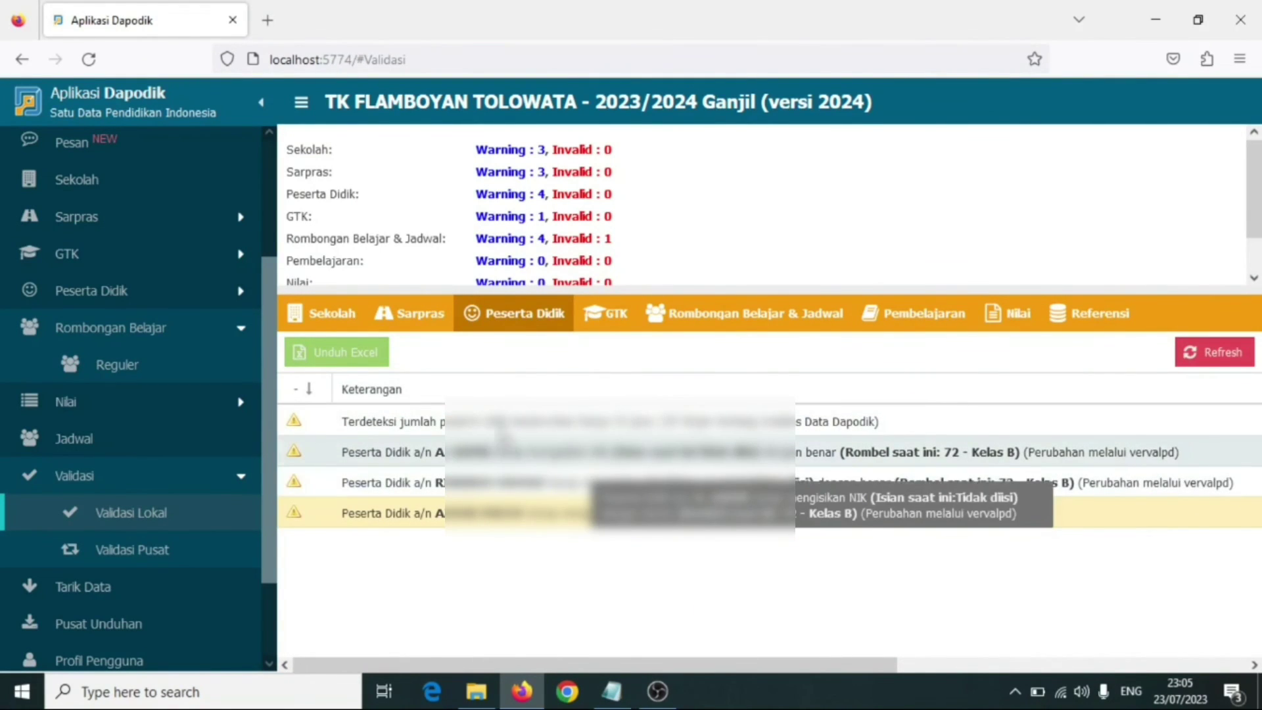
Step: Refresh the Rombongan Belajar & Jadwal validation, review the overall warning and invalid summary, and collapse the expanded navigation groups
click(692, 317)
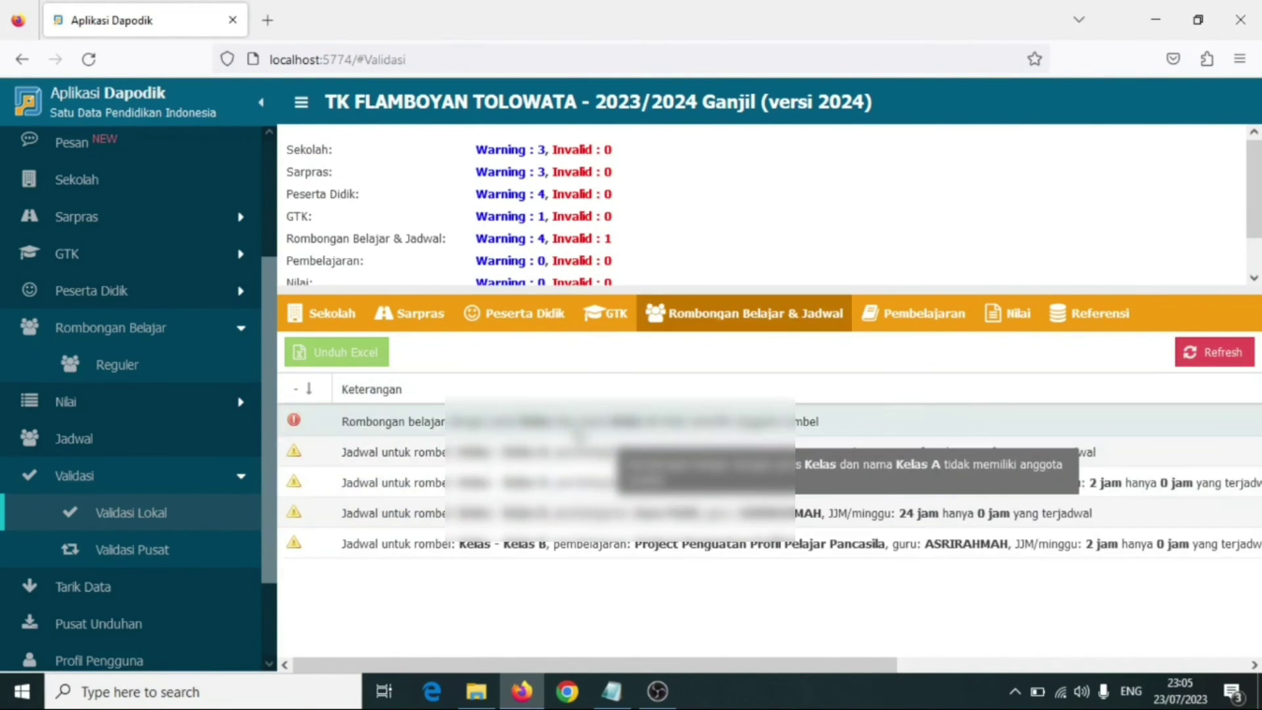
click(1218, 354)
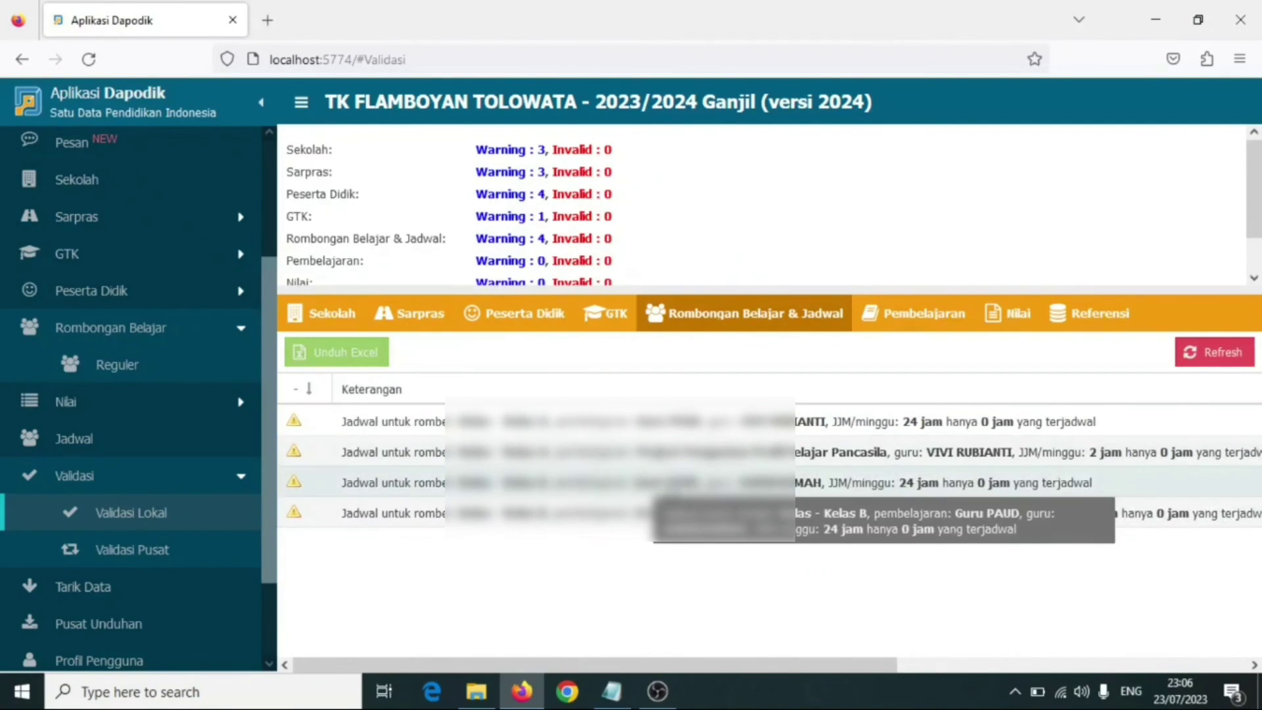
scroll(1254, 184, down, 1)
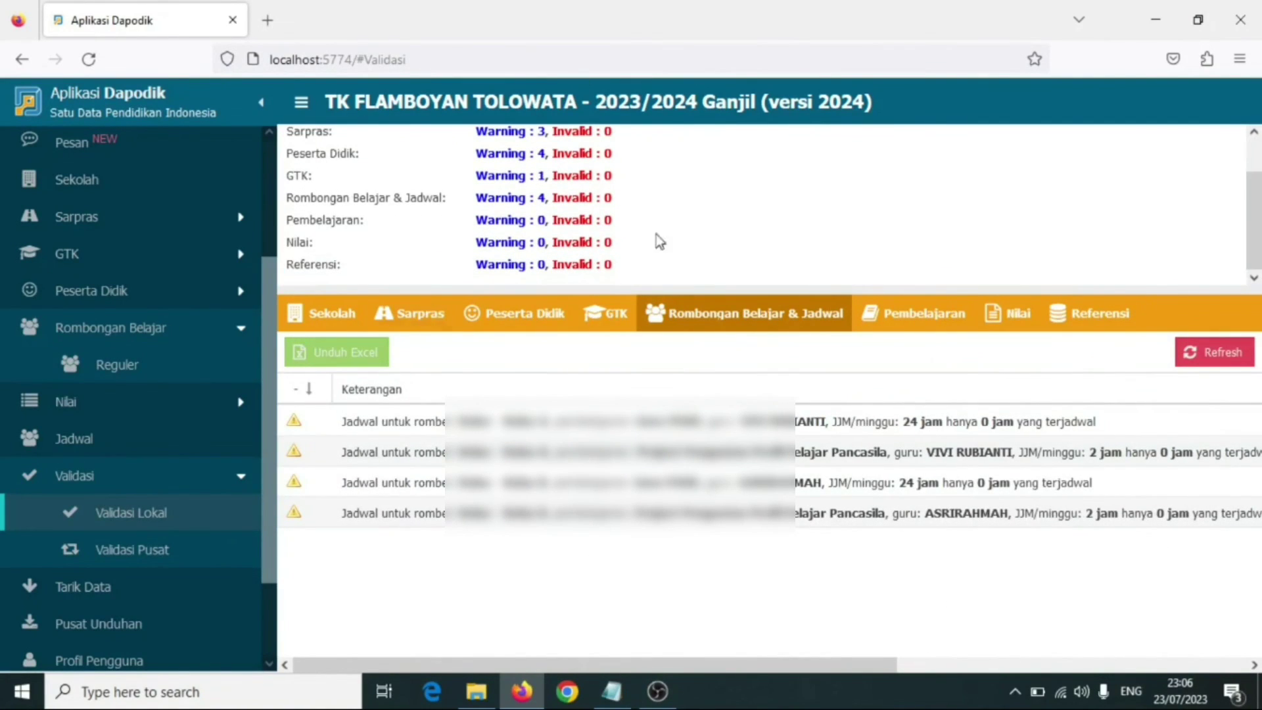
scroll(696, 218, up, 1)
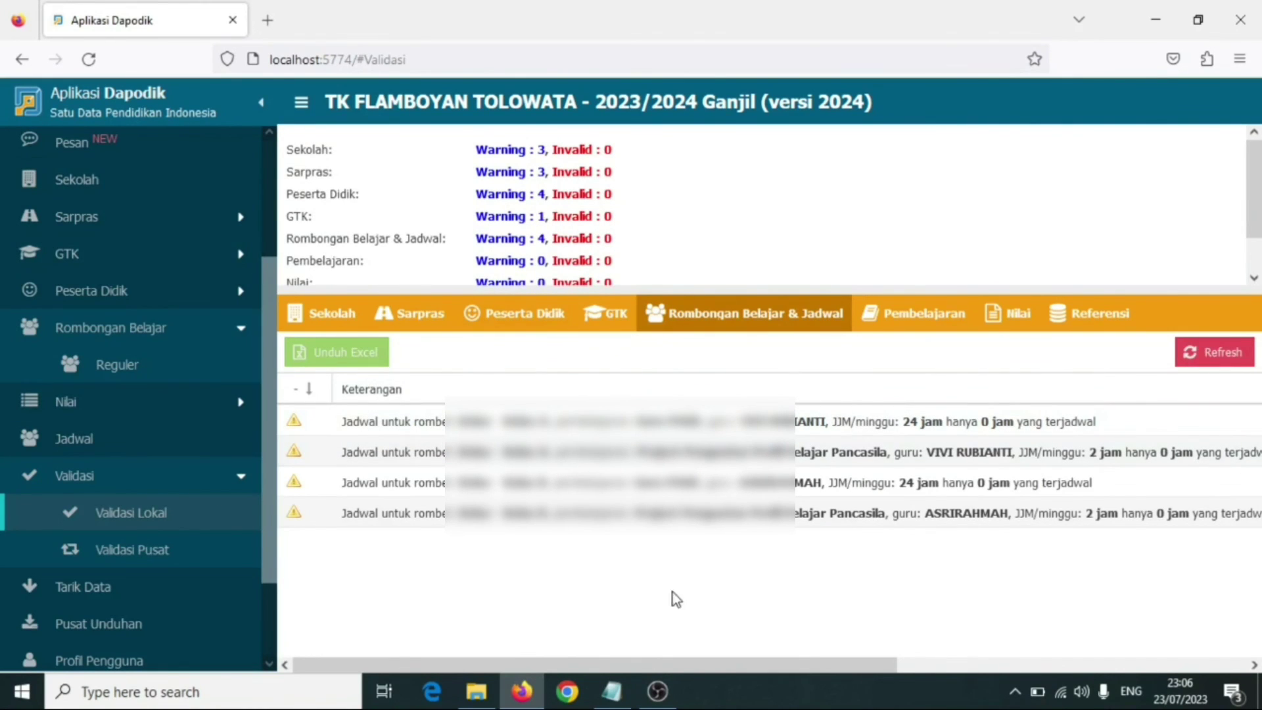
click(138, 332)
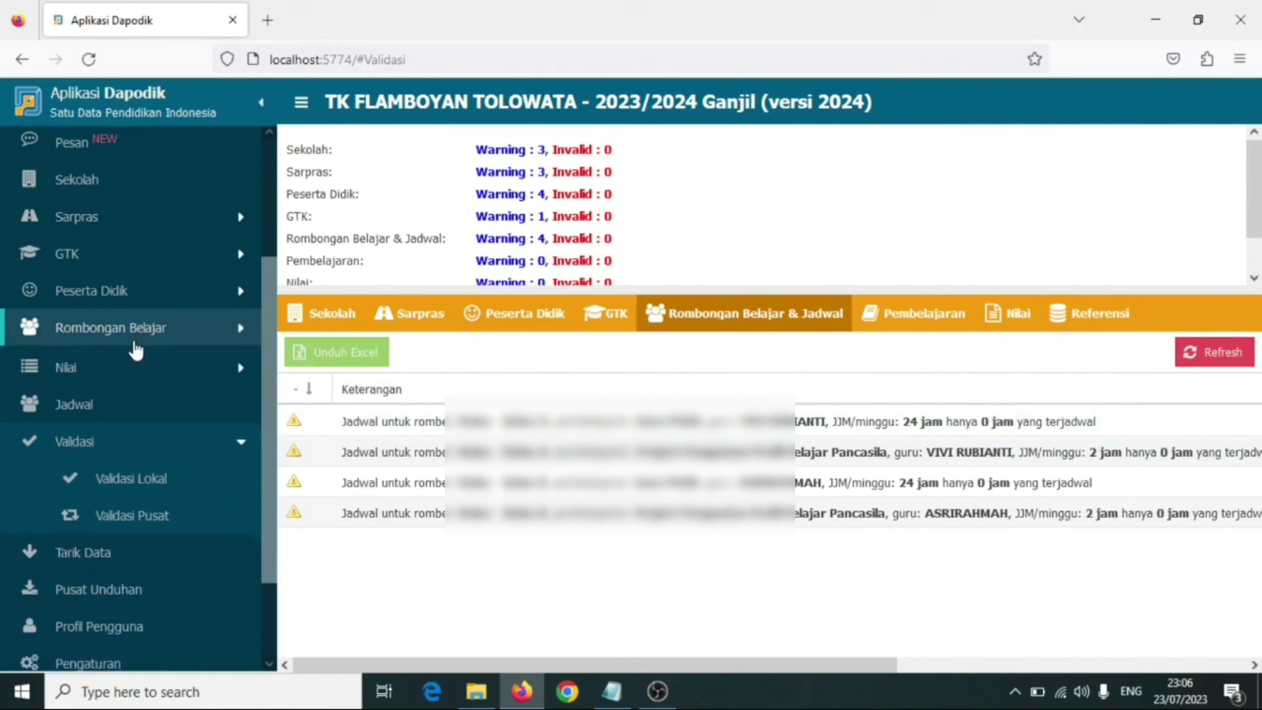
click(187, 447)
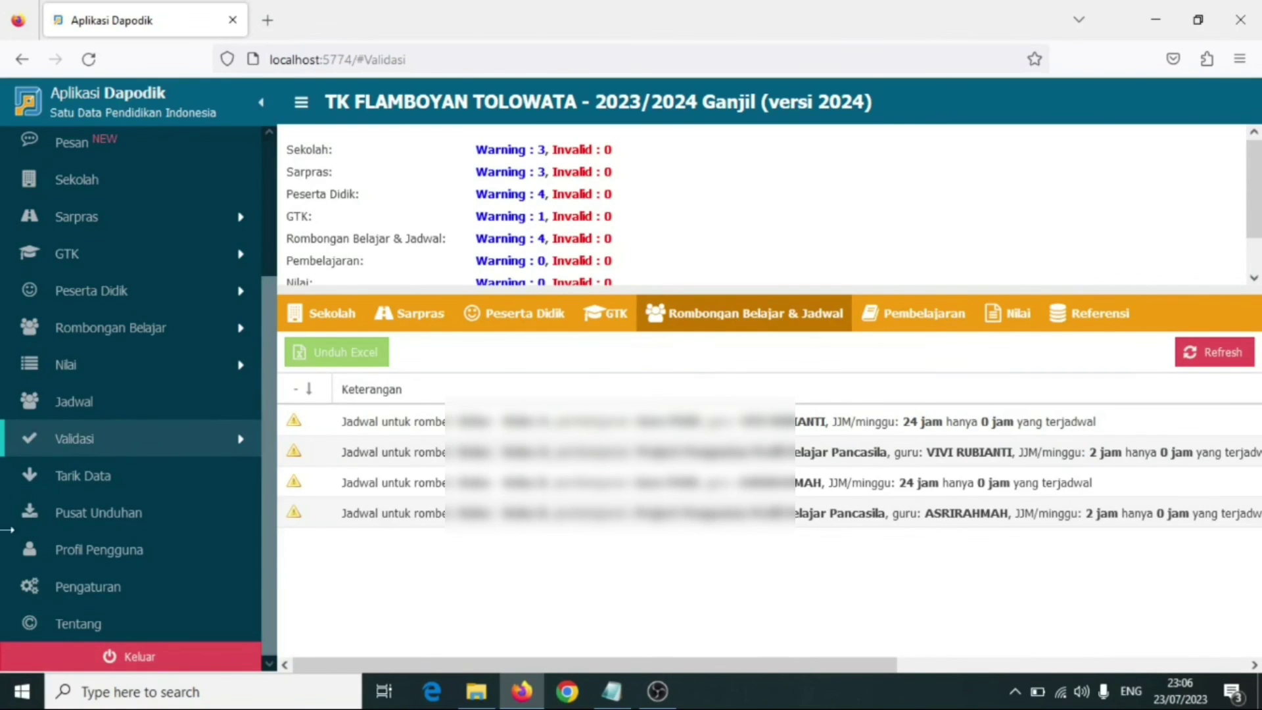